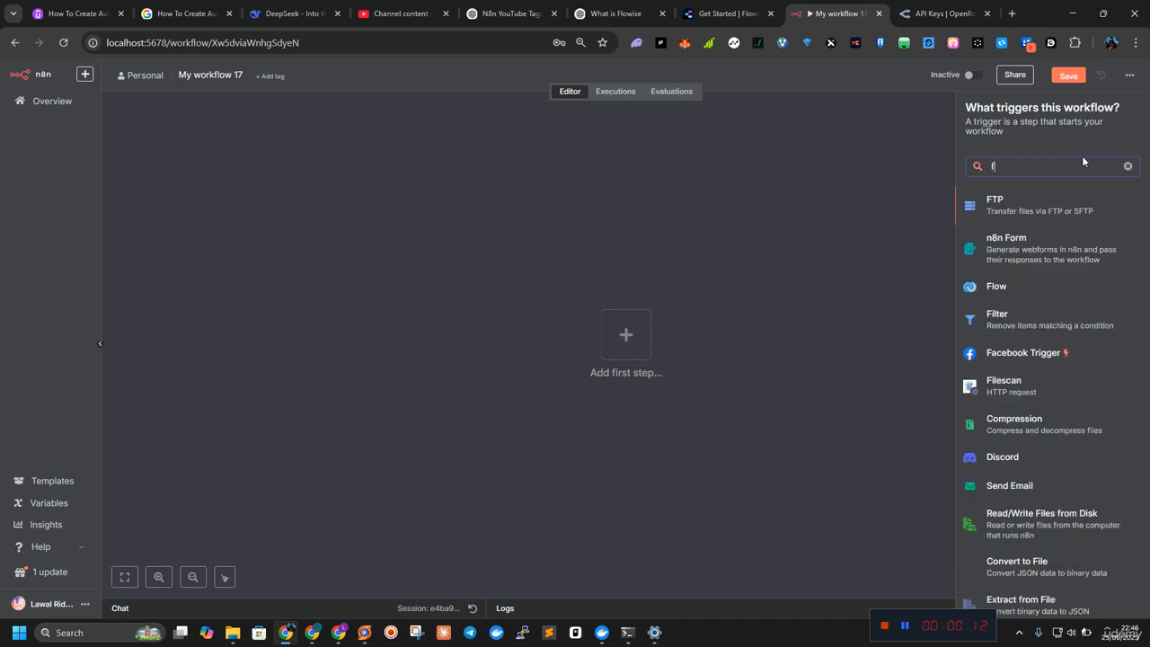
Step: Add the On new n8n Form event trigger to the workflow and set its form title to "Reddit Story"
left_click(1042, 207)
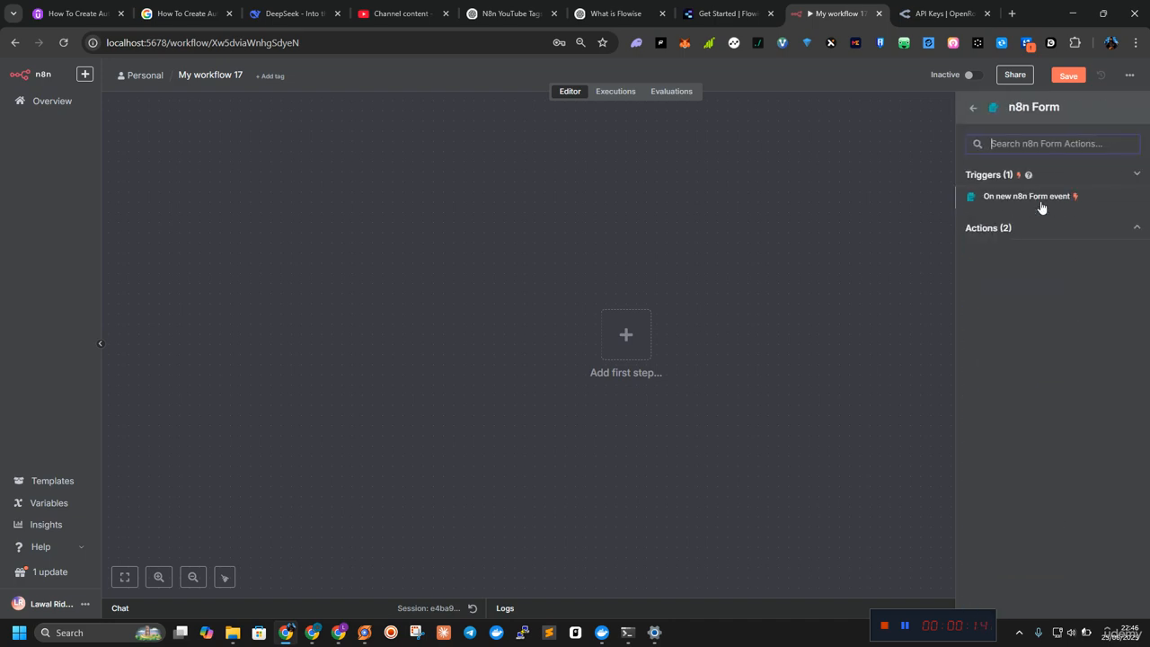
left_click(1034, 205)
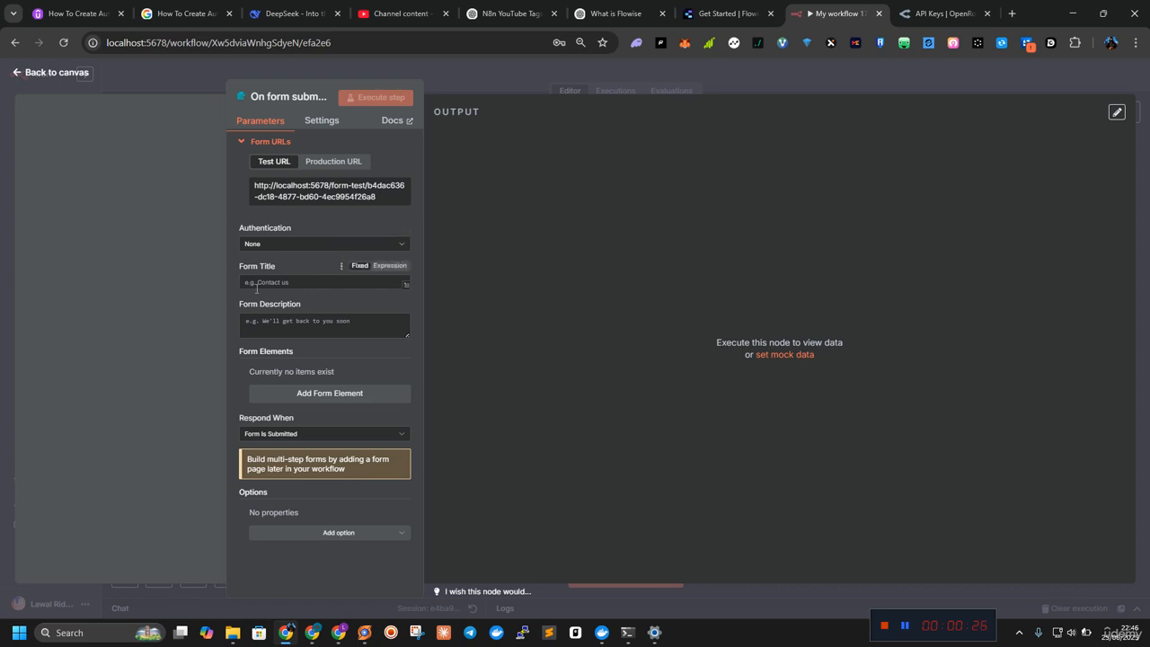
type("Reddit Story")
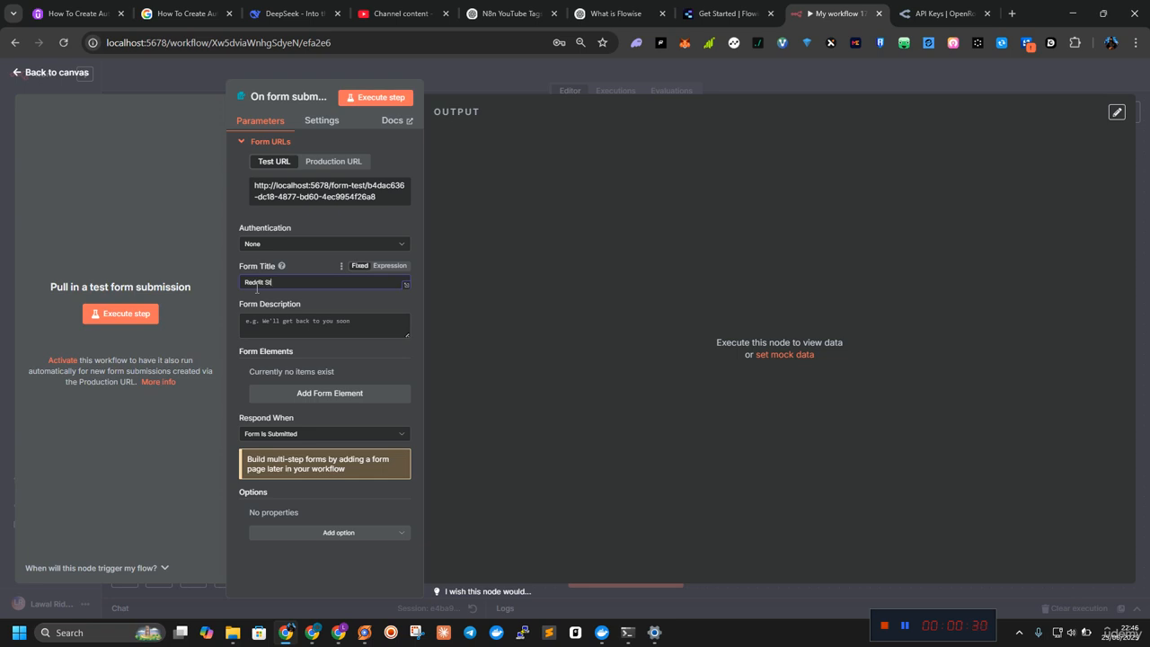
Step: Add a text form element with the field name "Input Your Story" and return to the canvas
left_click(293, 393)
left_click(282, 391)
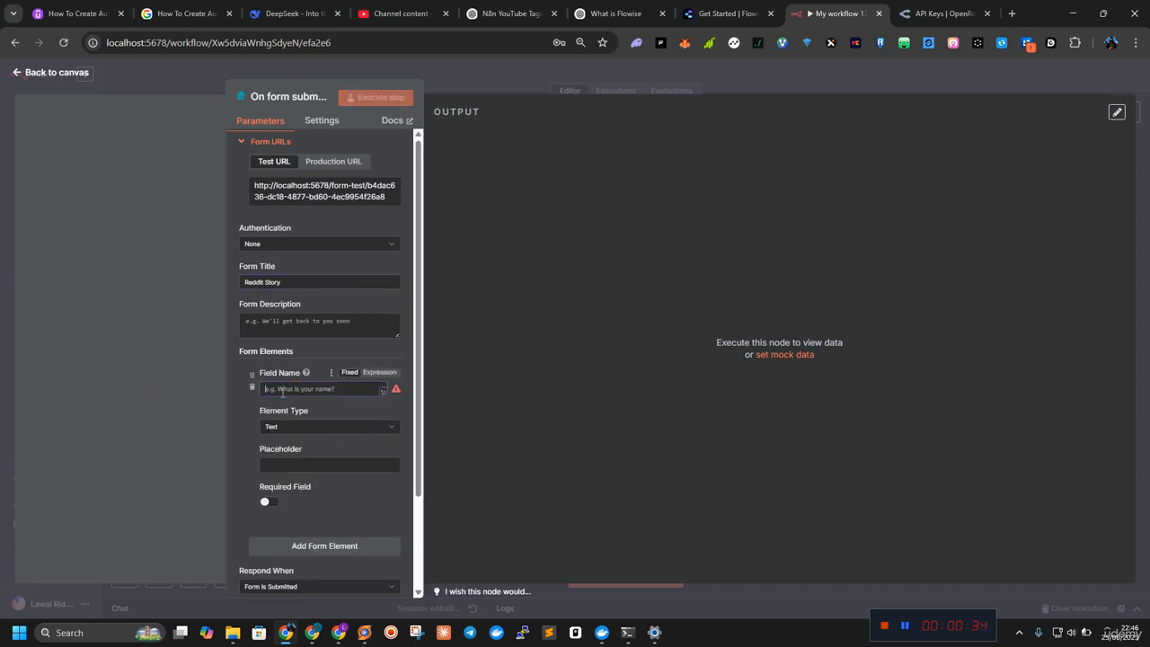
type("N")
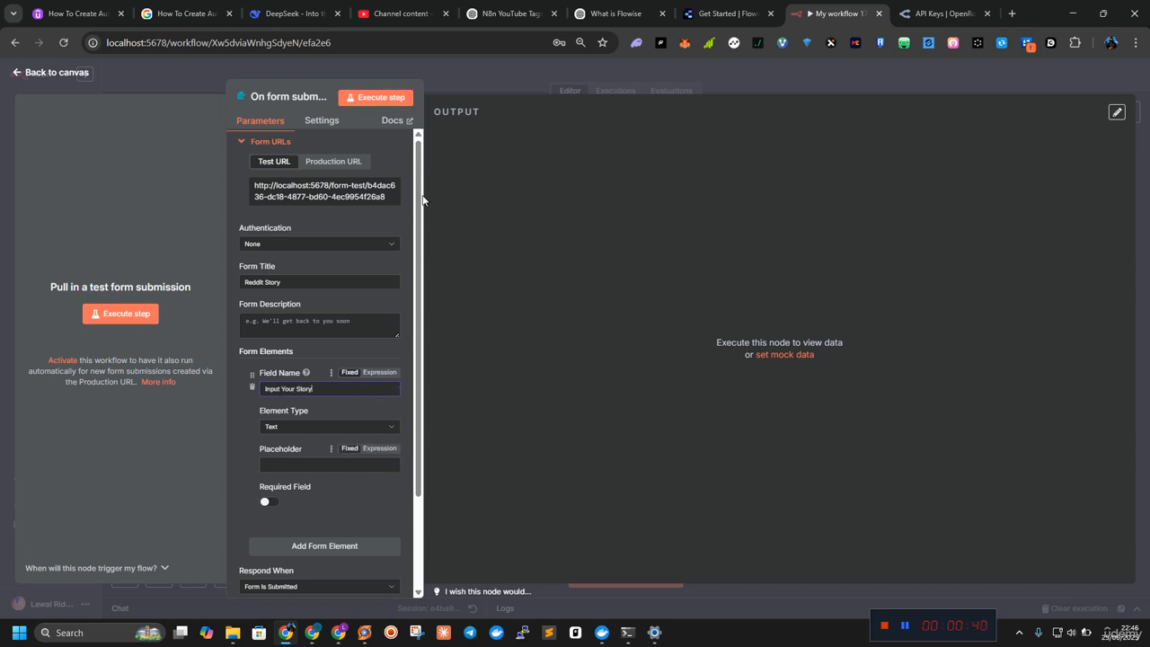
left_click(147, 73)
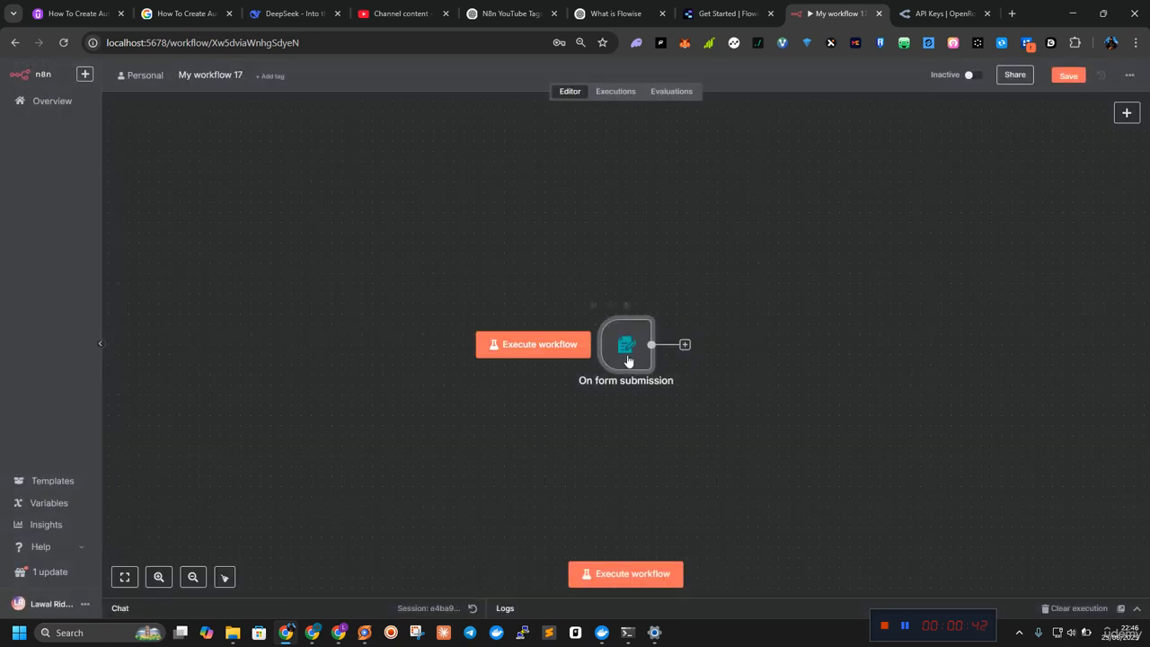
Step: Move the form trigger node up and to the left on the canvas and add an HTTP Request node after it
left_click_drag(631, 362, 510, 311)
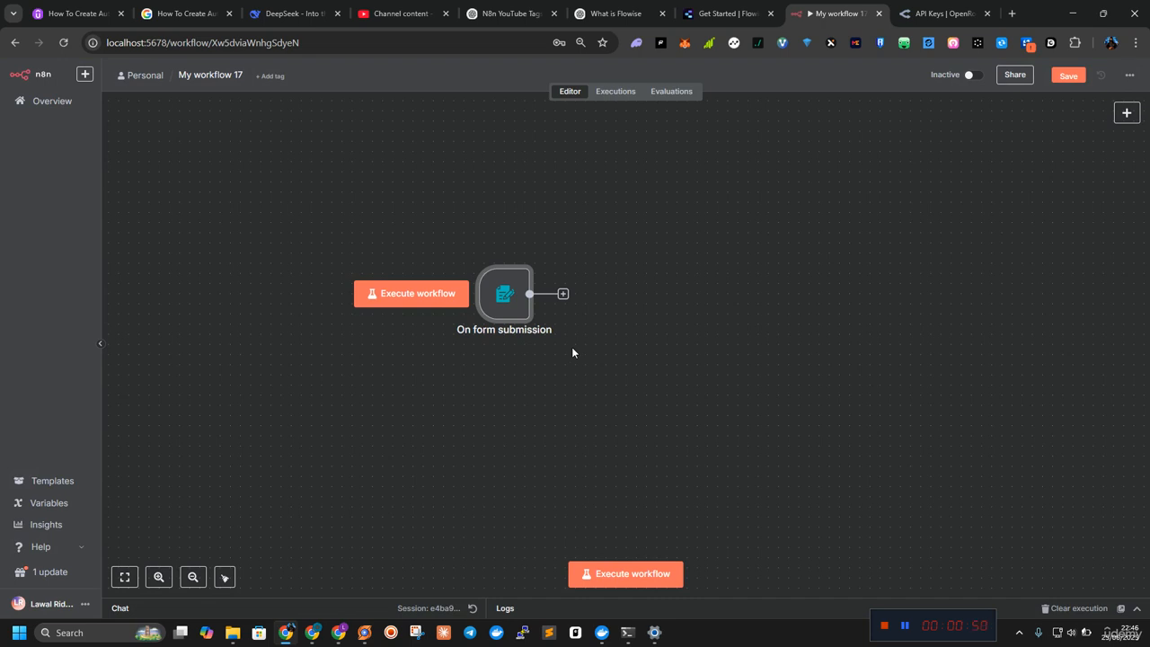
left_click(562, 294)
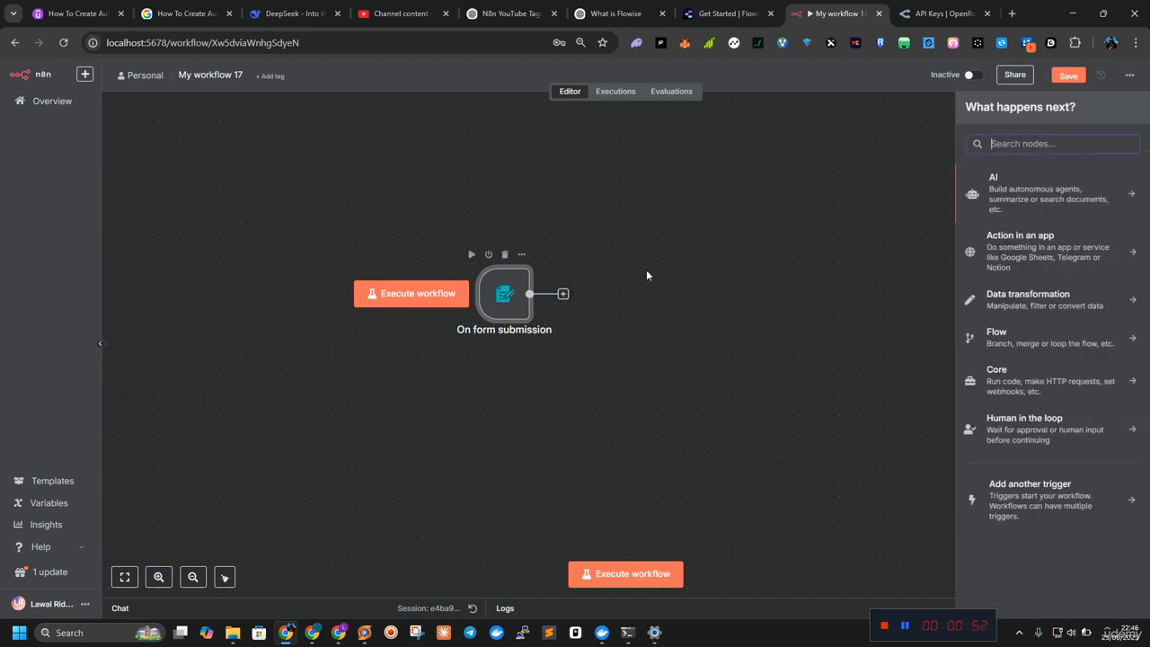
type("http")
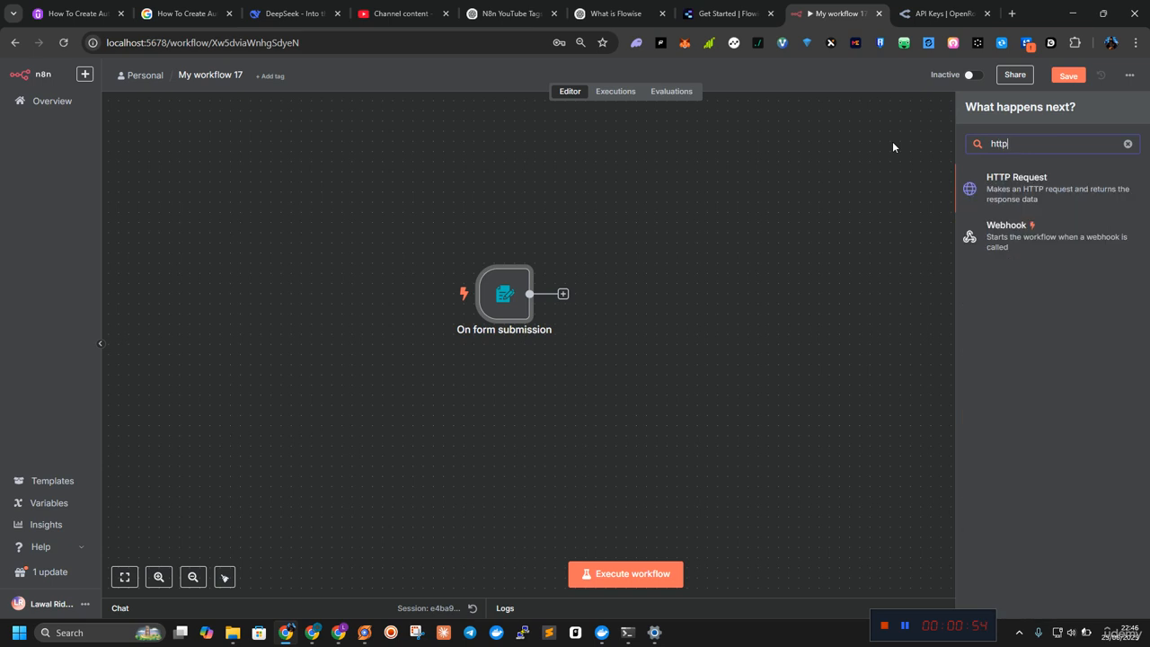
left_click(1032, 189)
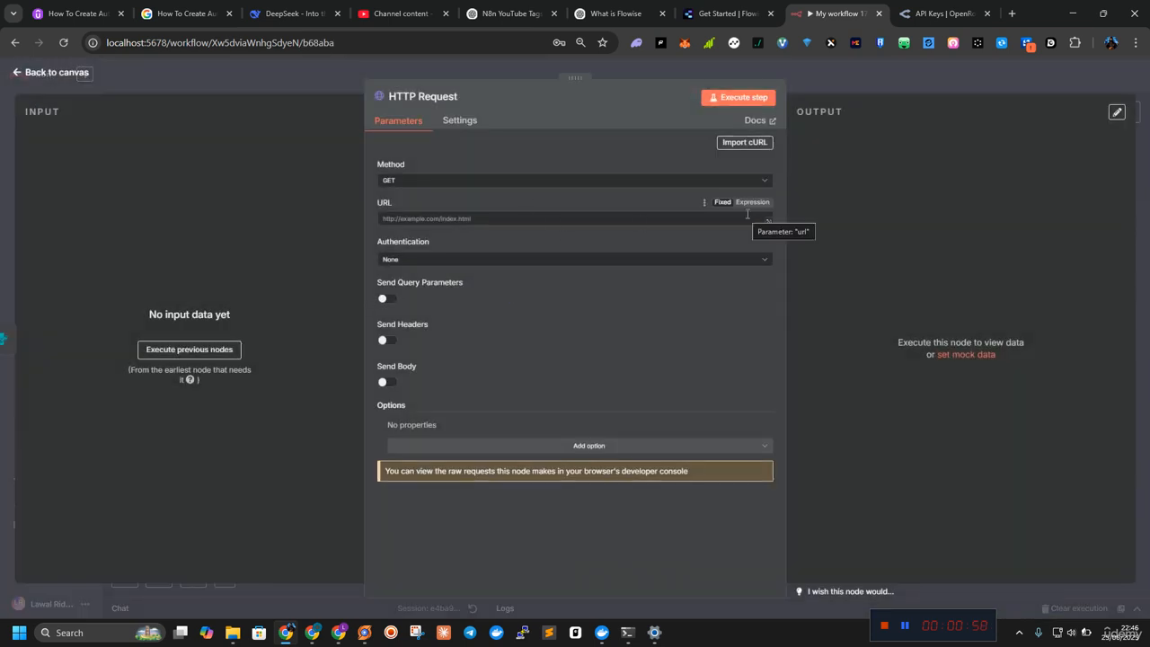
Step: Switch to Docker Desktop and check the containers and the local images for the openai-edge-tts image, and return to the browser
left_click(601, 632)
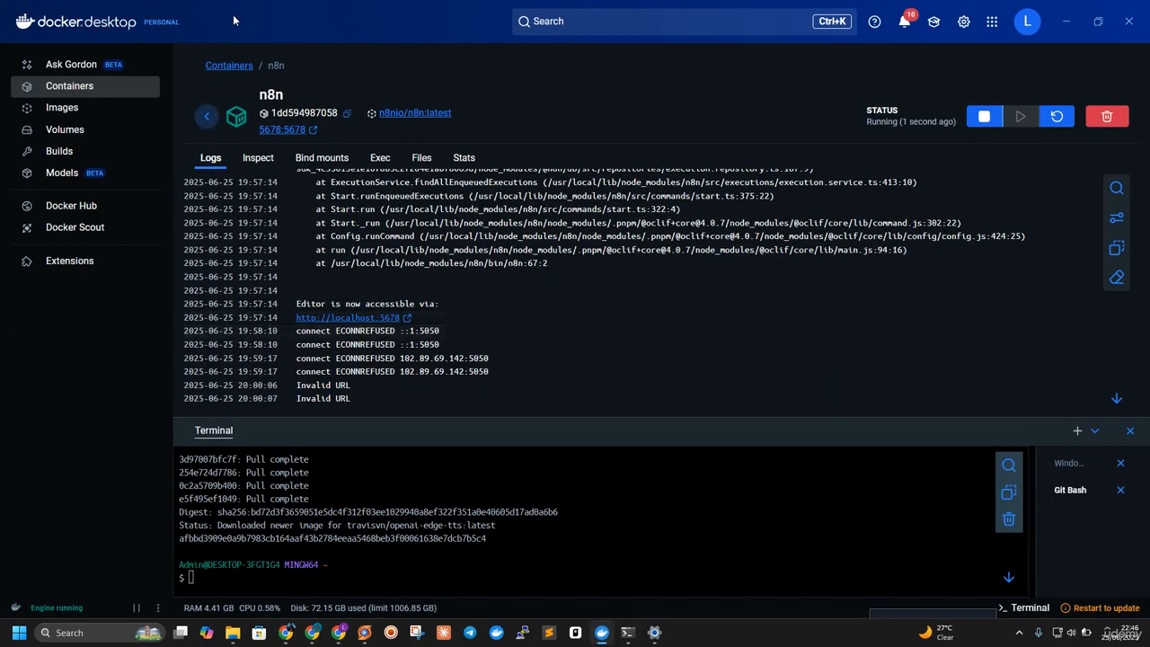
left_click(207, 116)
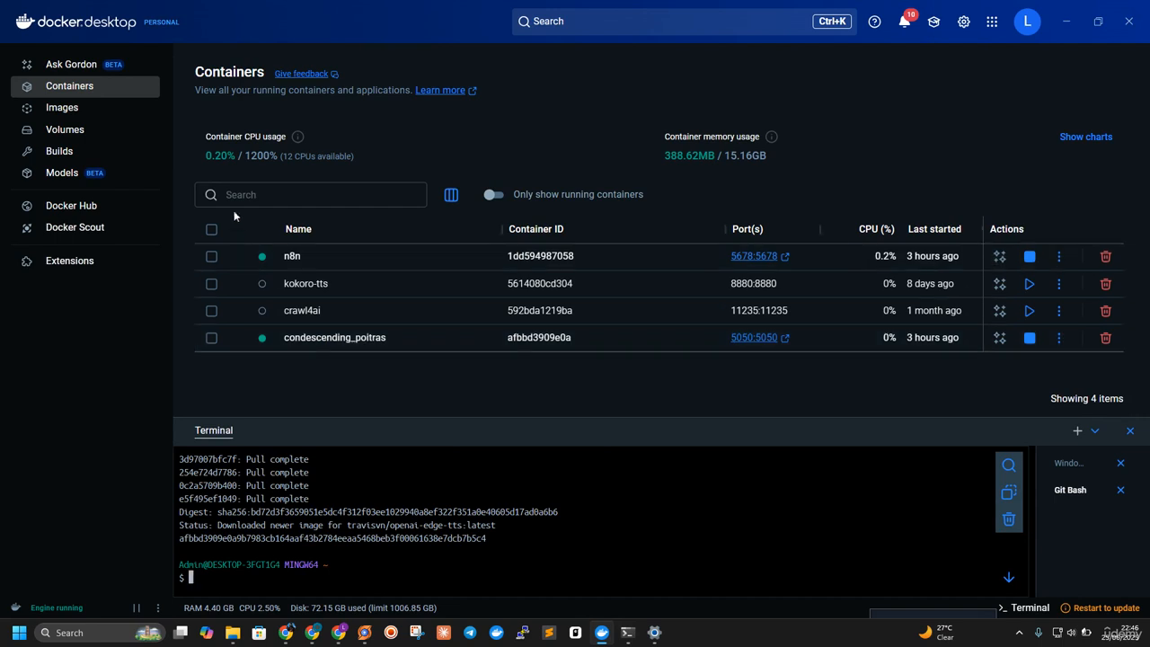
left_click(72, 114)
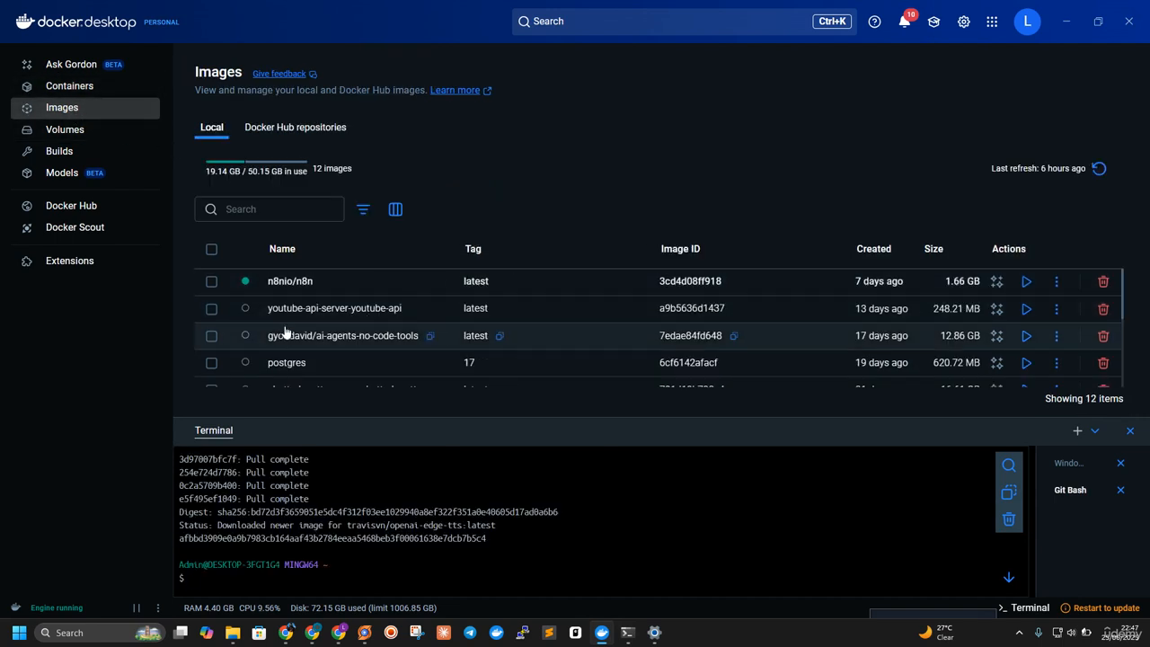
scroll(303, 342, "down", 2)
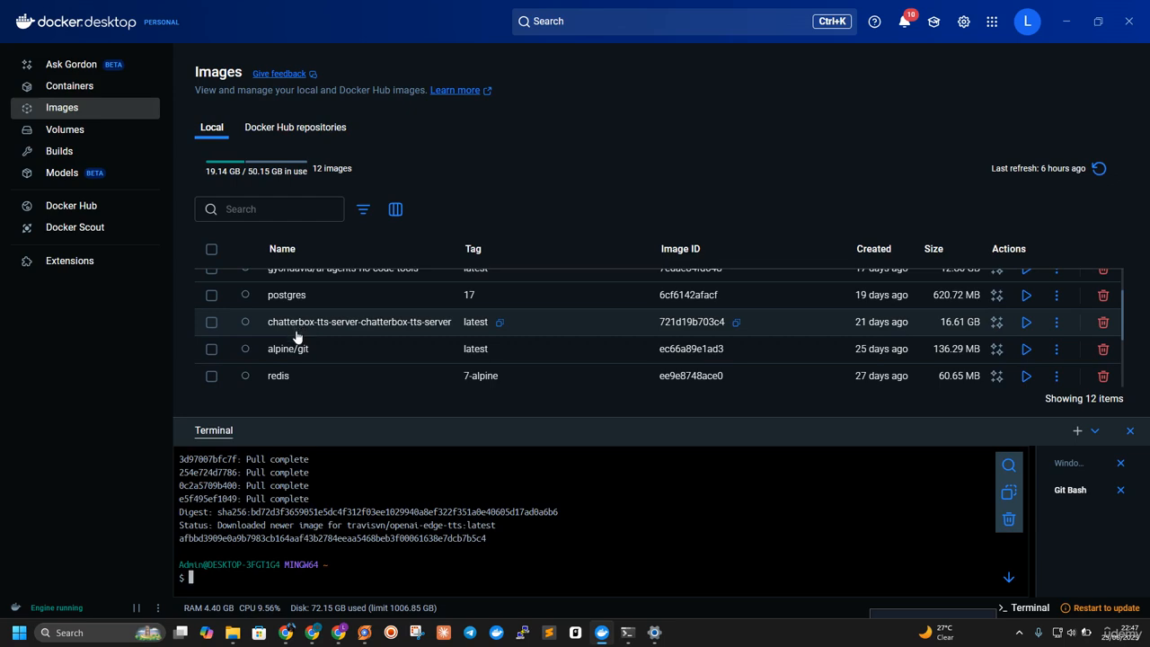
scroll(310, 340, "up", 2)
scroll(330, 336, "down", 5)
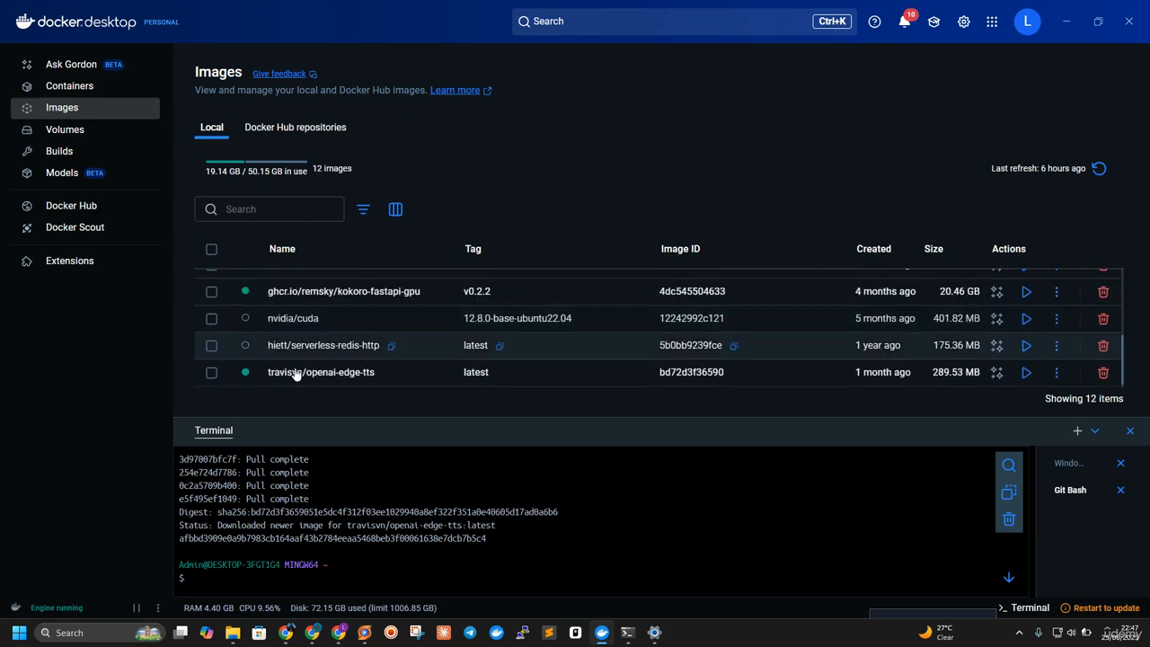
left_click(1066, 21)
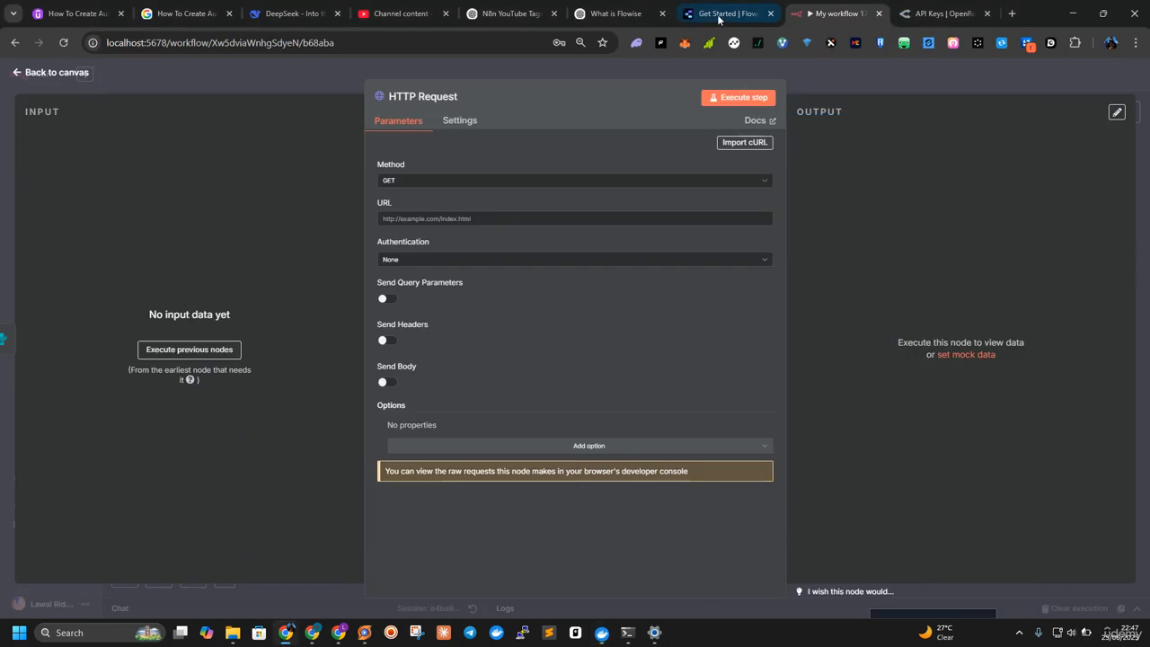
Step: Replace the OpenRouter page with the Open WebUI Text-to-Speech docs and open the Edge TTS Using Docker tutorial
left_click(939, 14)
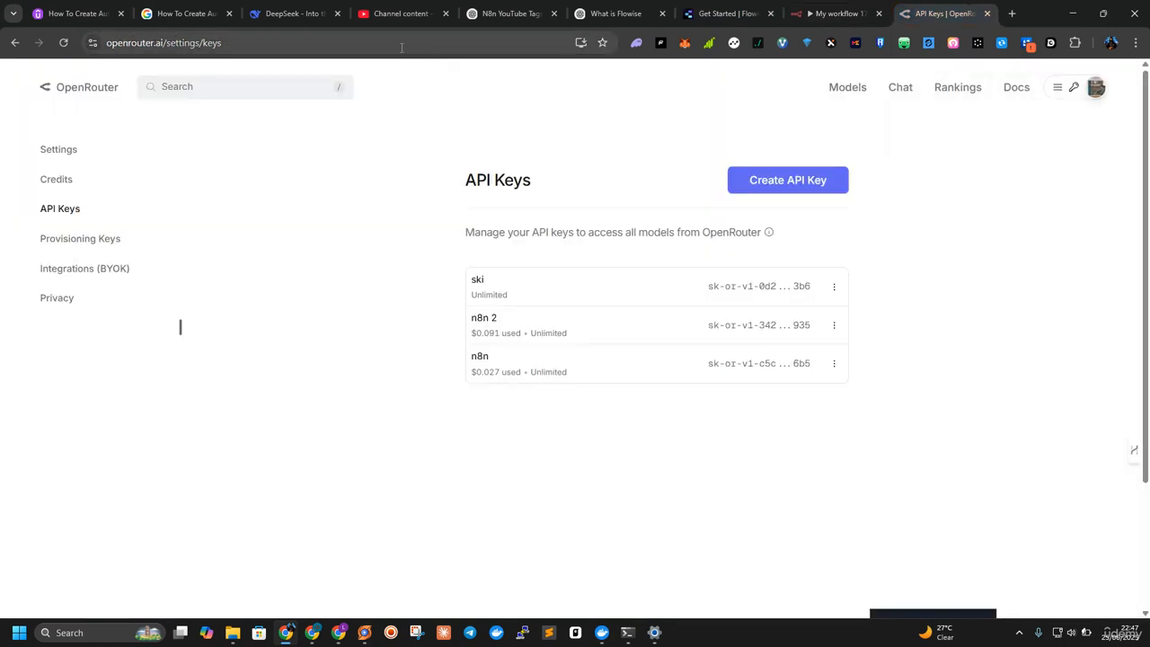
left_click(392, 42)
type("open")
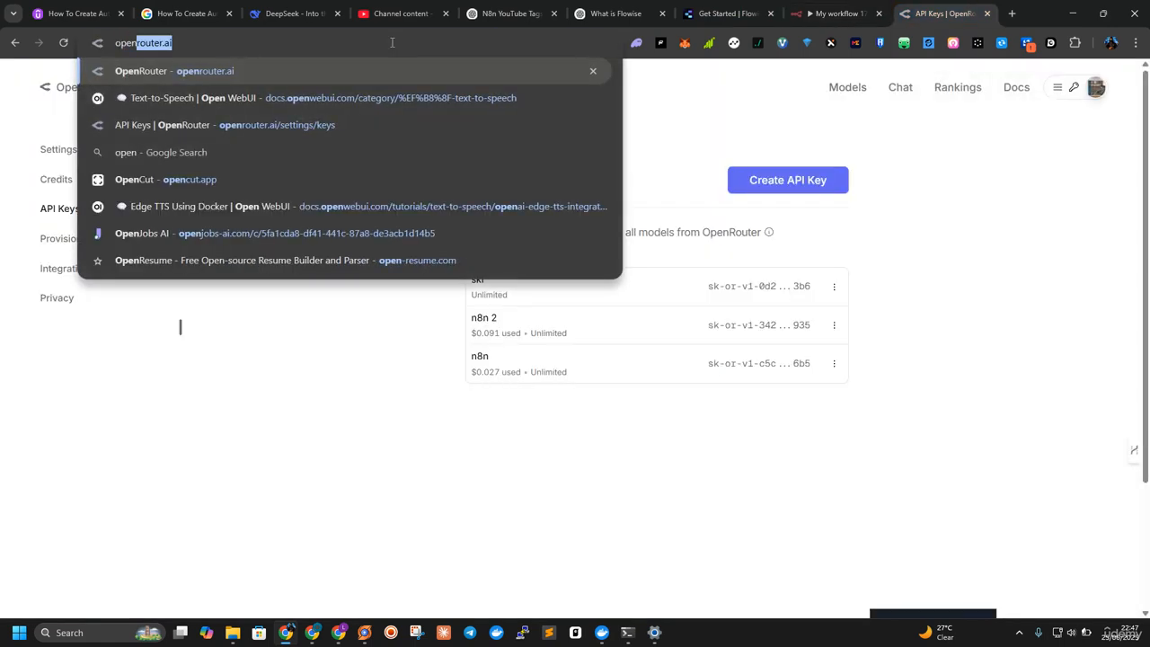
left_click(346, 93)
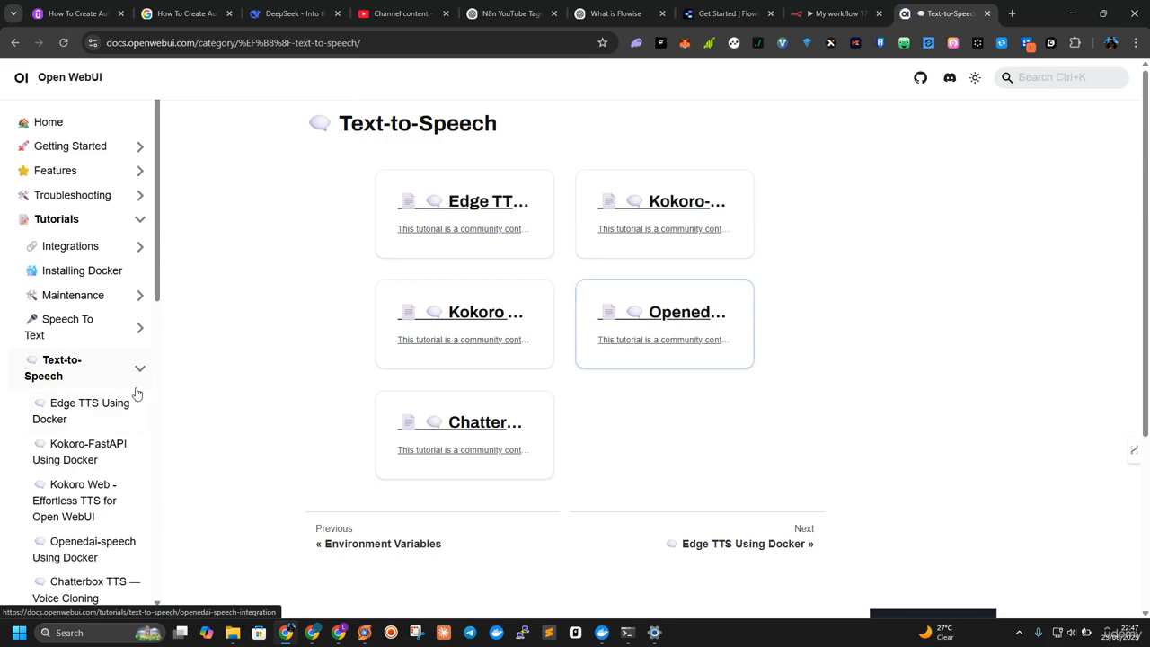
left_click(69, 403)
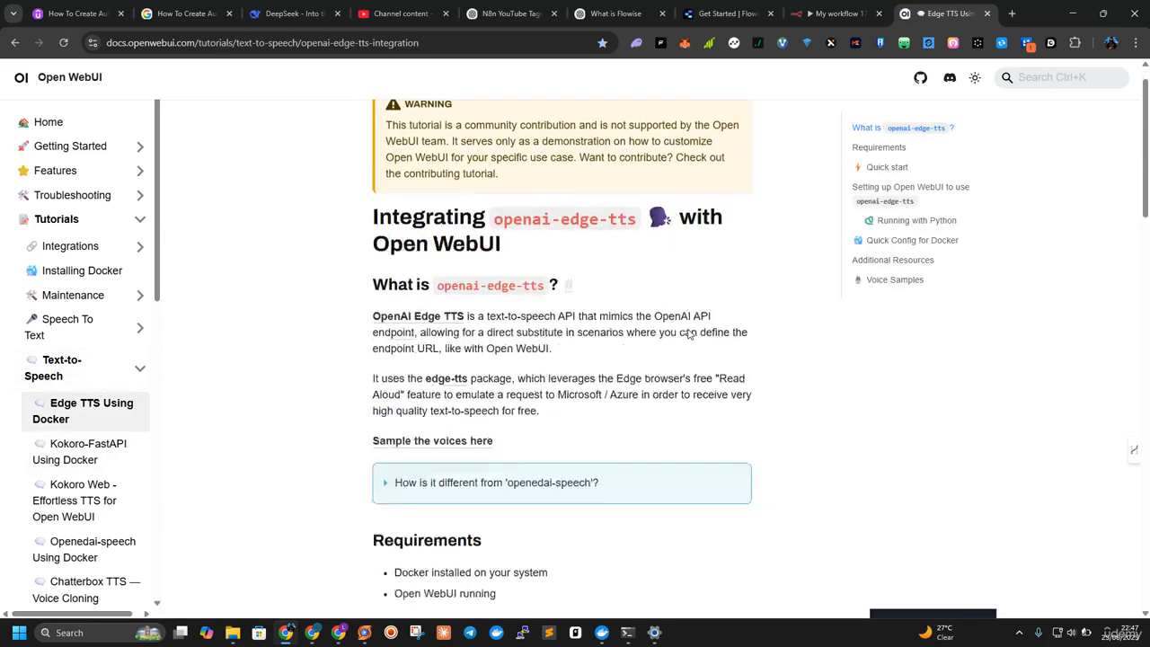
Step: Examine the docker run command in the tutorial's Quick Config for Docker section
scroll(689, 333, "down", 12)
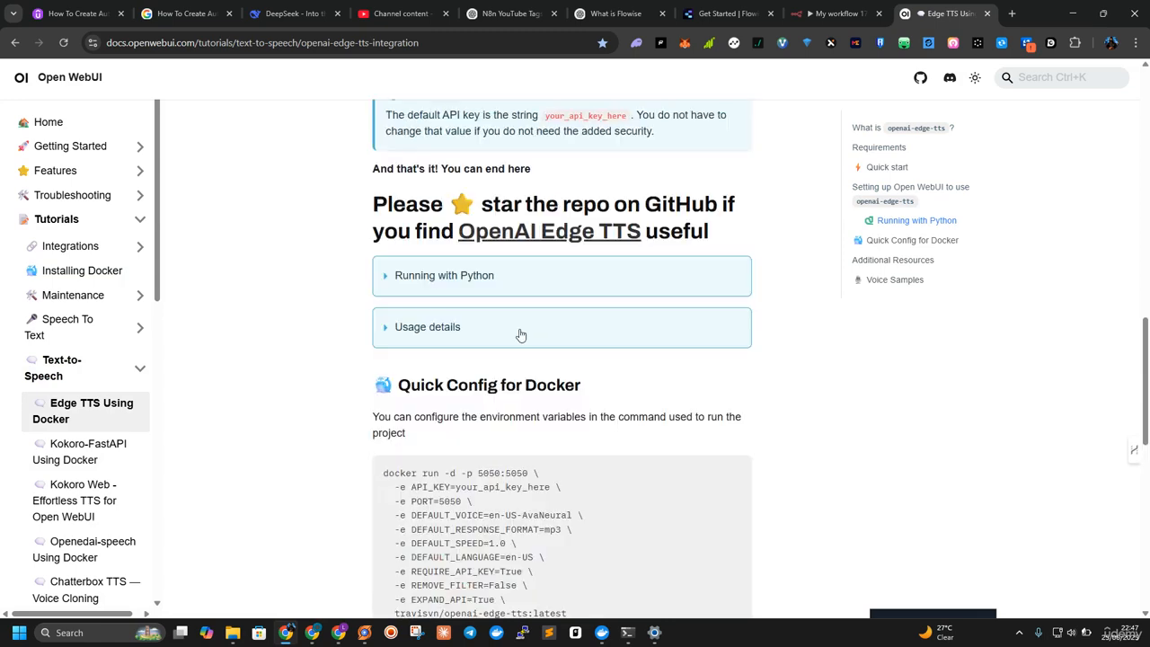
scroll(519, 334, "down", 3)
left_click_drag(580, 350, 382, 203)
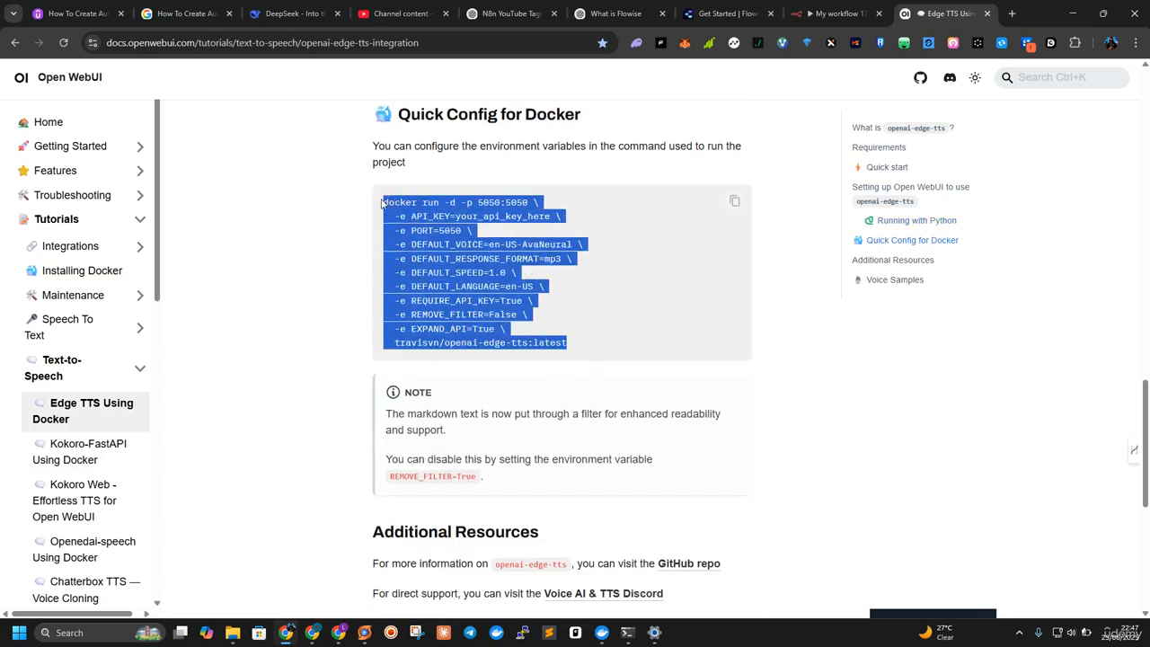
scroll(517, 305, "down", 4)
scroll(513, 306, "up", 7)
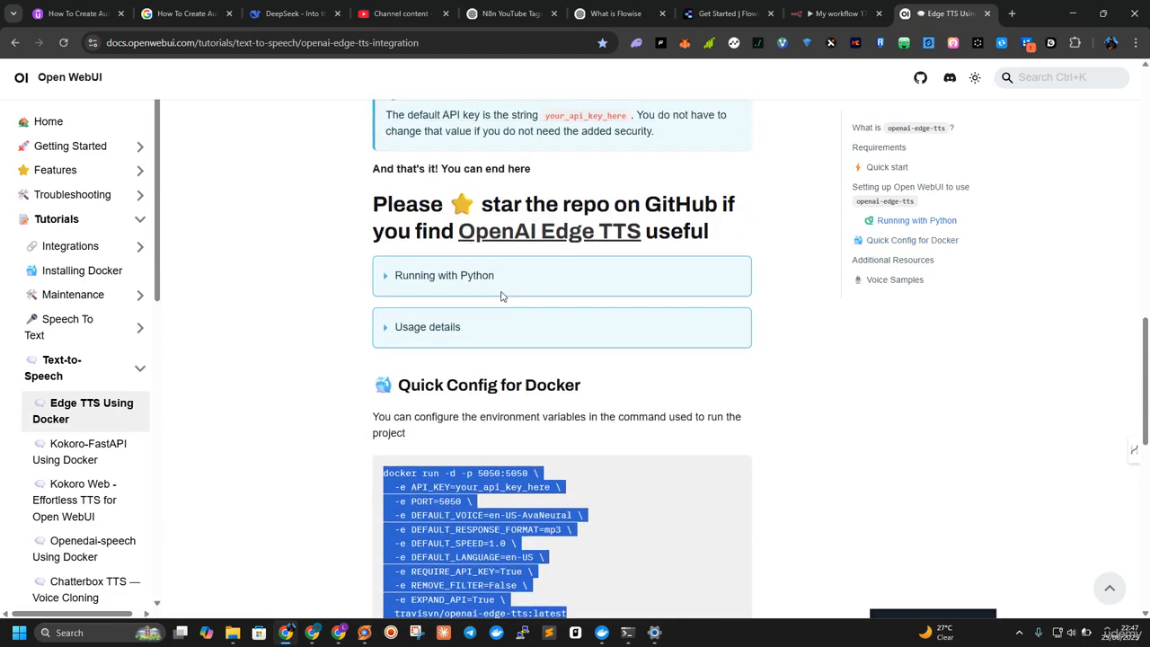
Step: Expand the usage details and copy the example curl request that uses the echo voice and mp3 response format
left_click(454, 331)
scroll(617, 384, "down", 7)
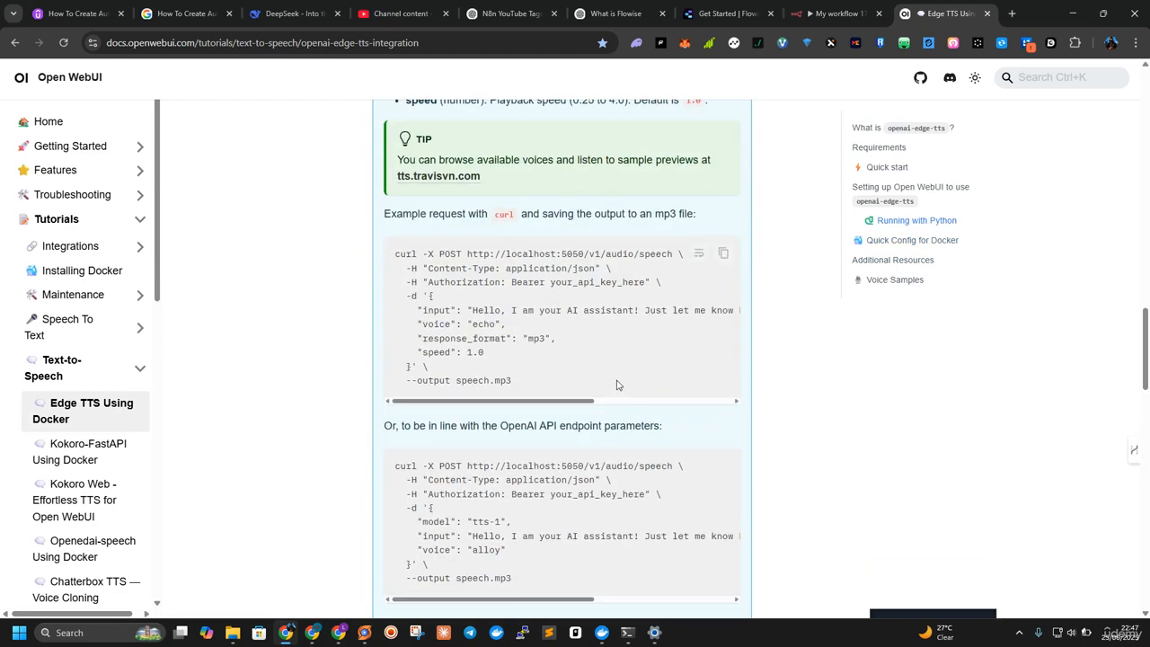
left_click(723, 254)
Step: Import the copied speech cURL command into the n8n HTTP Request node
left_click(836, 13)
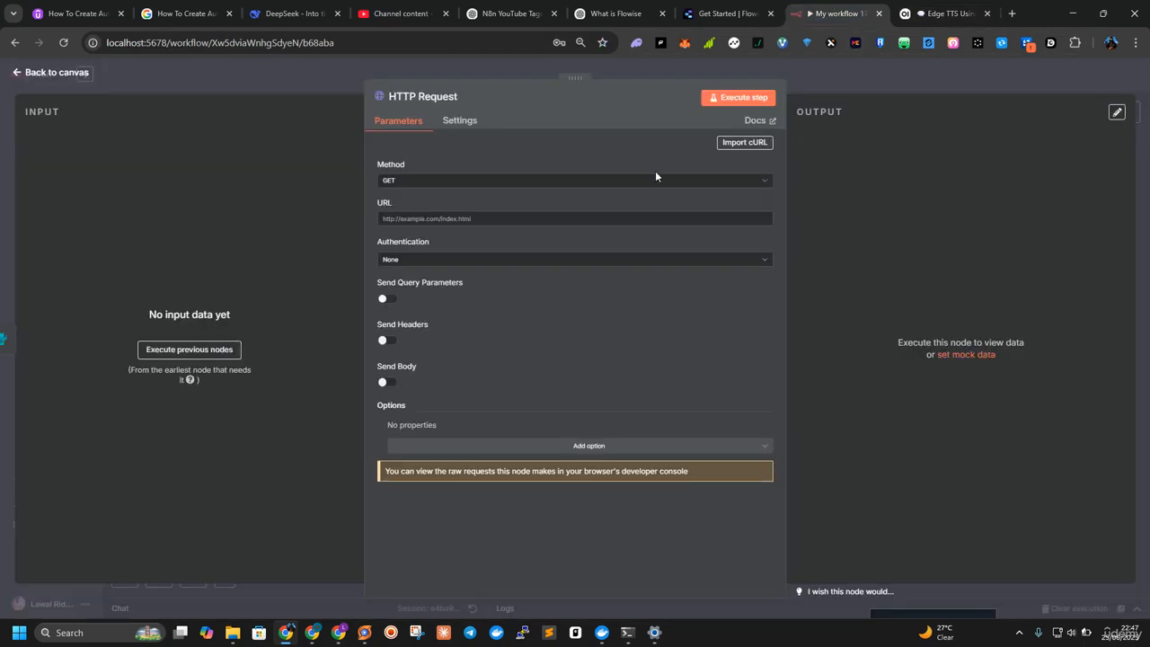
left_click(745, 142)
key("ctrl+v")
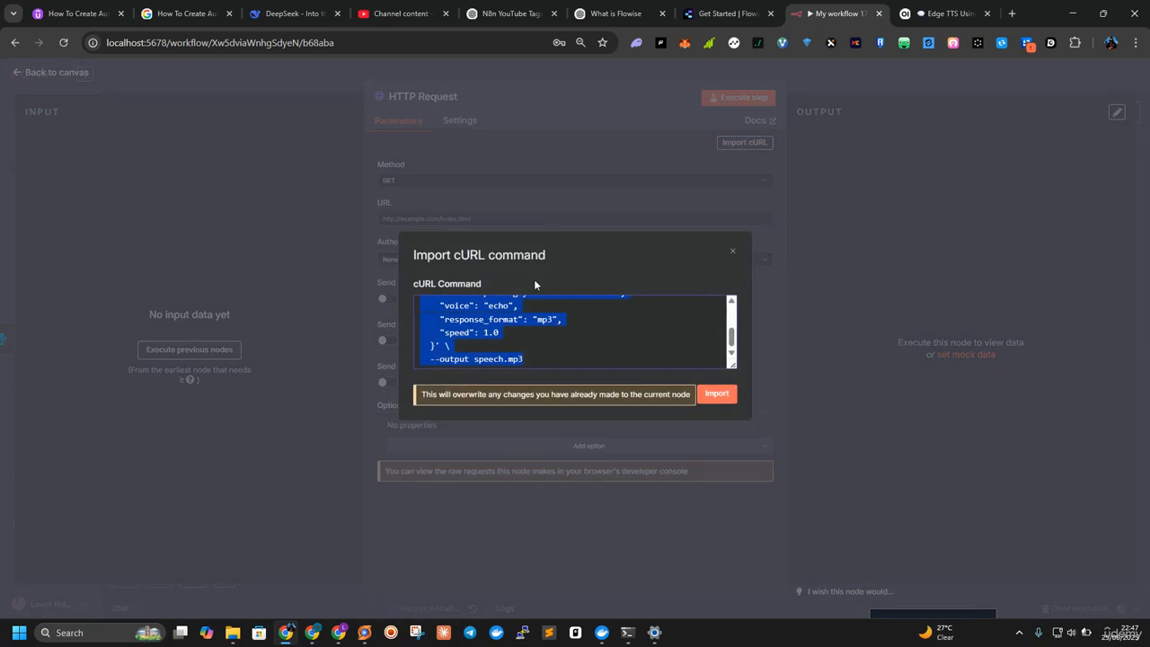
key("ctrl+v")
left_click(722, 396)
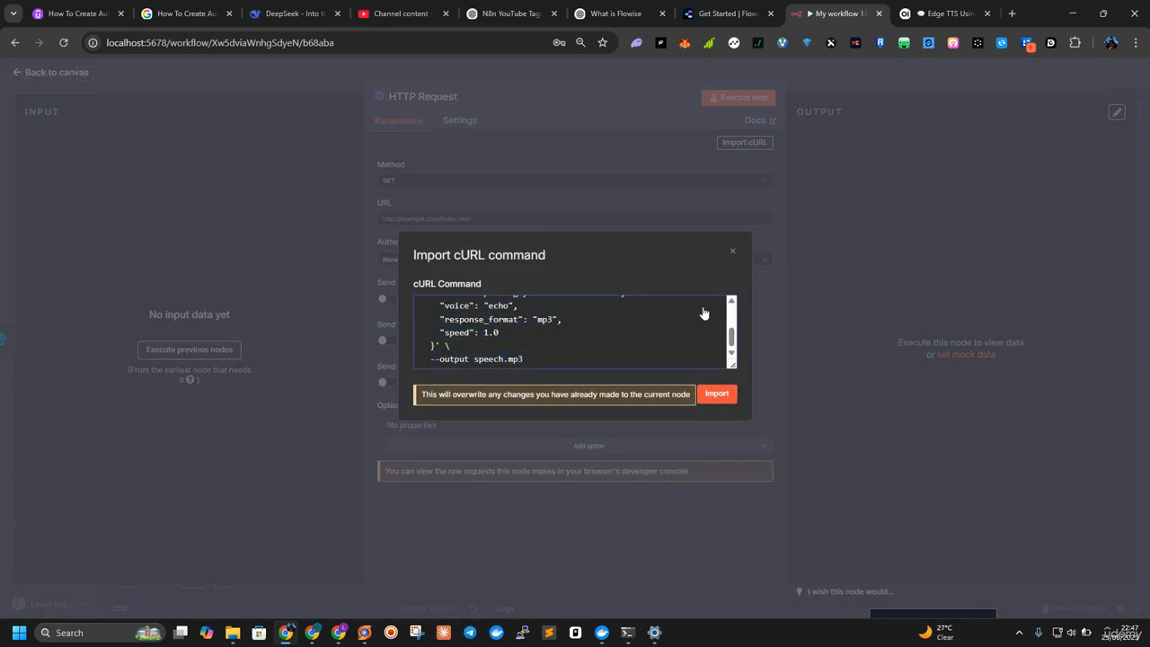
Step: Try disabling Send Headers and Send Body in the HTTP Request node, and re-enable Send Body
scroll(469, 238, "down", 3)
scroll(402, 221, "up", 1)
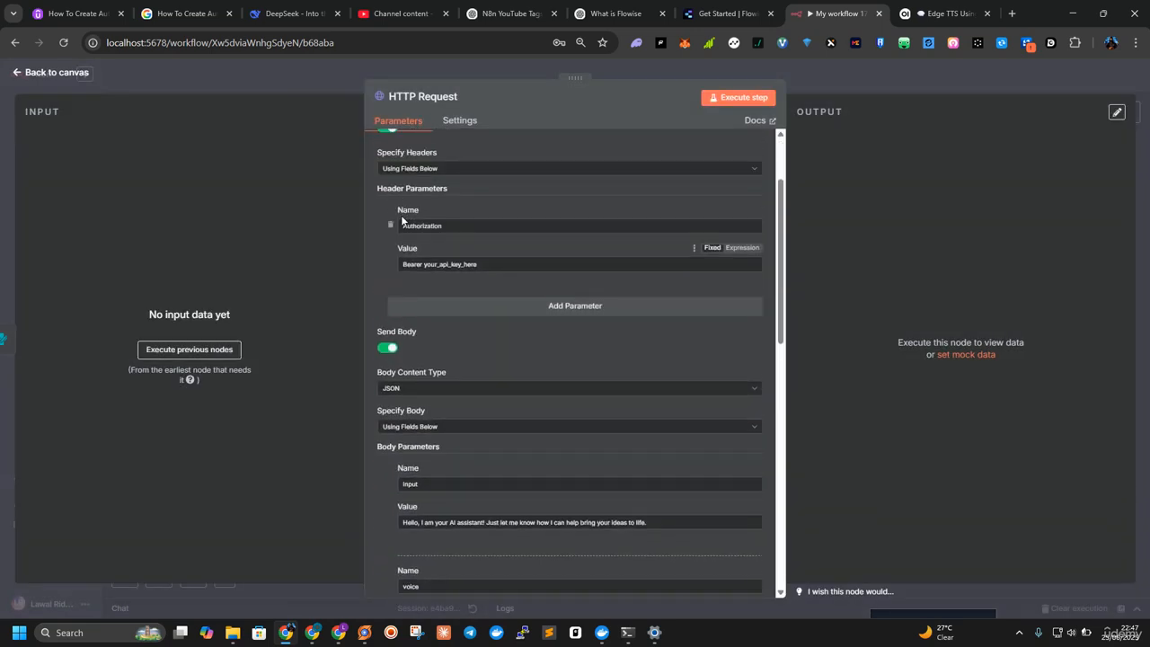
scroll(402, 220, "up", 2)
left_click(385, 273)
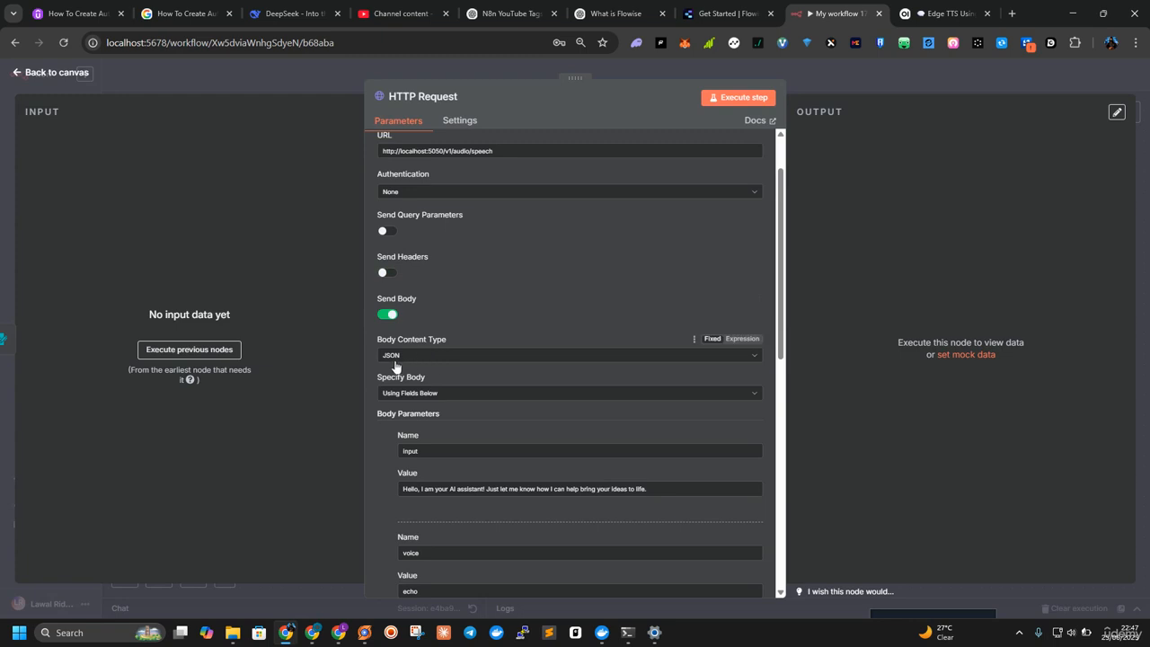
left_click(388, 314)
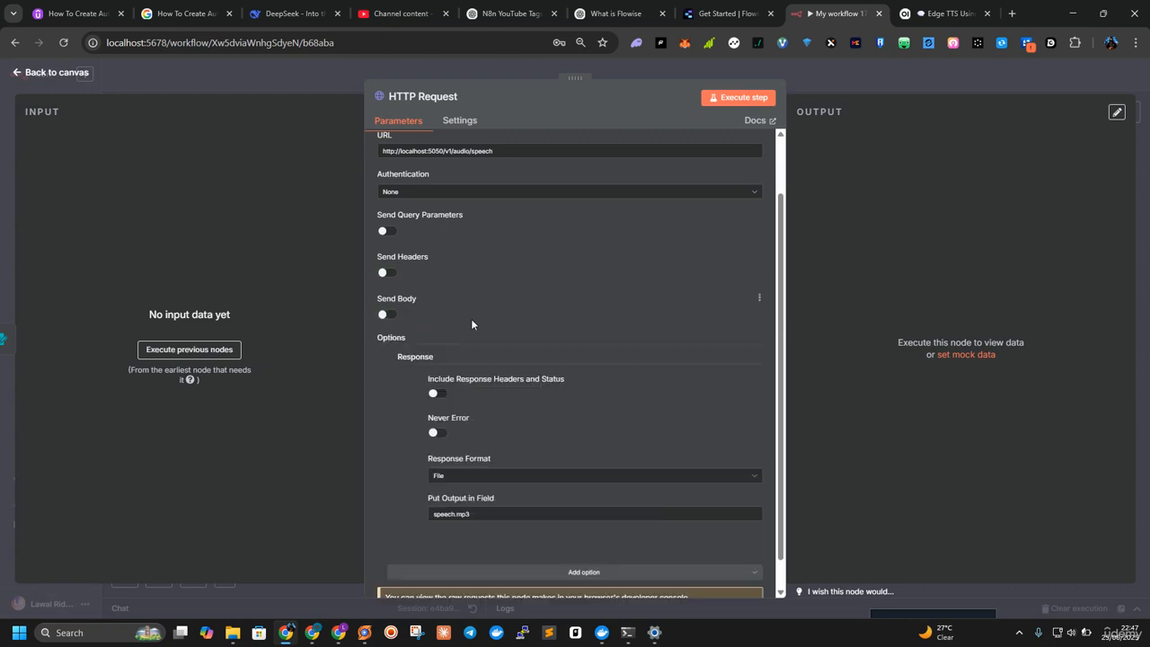
scroll(407, 311, "down", 1)
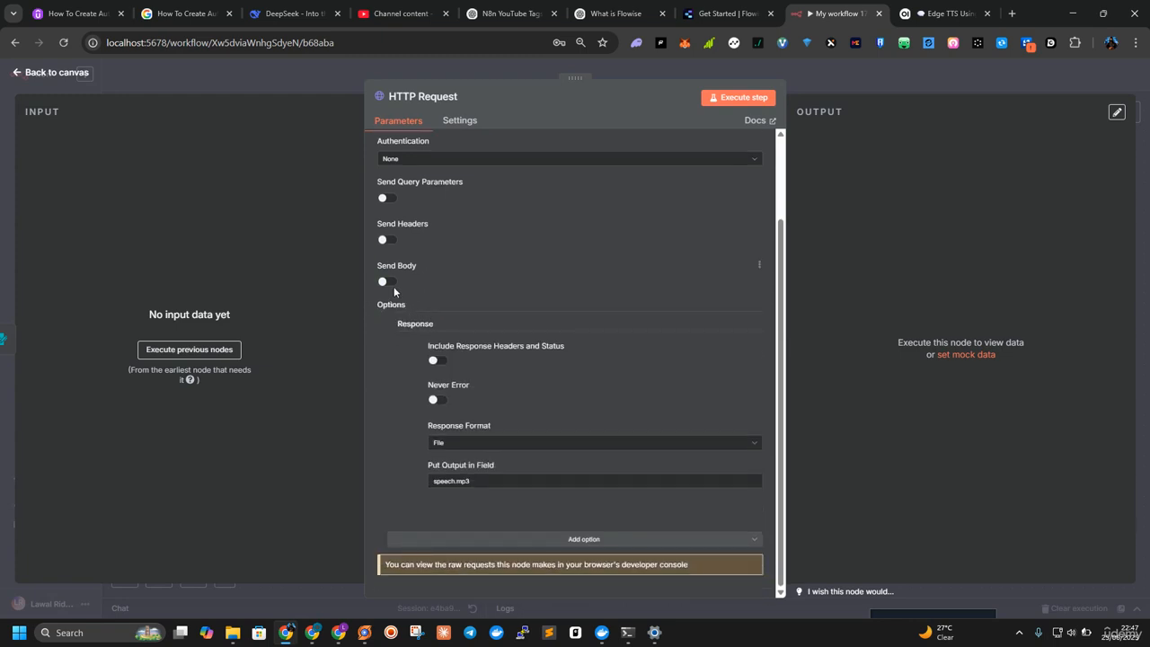
scroll(526, 294, "up", 2)
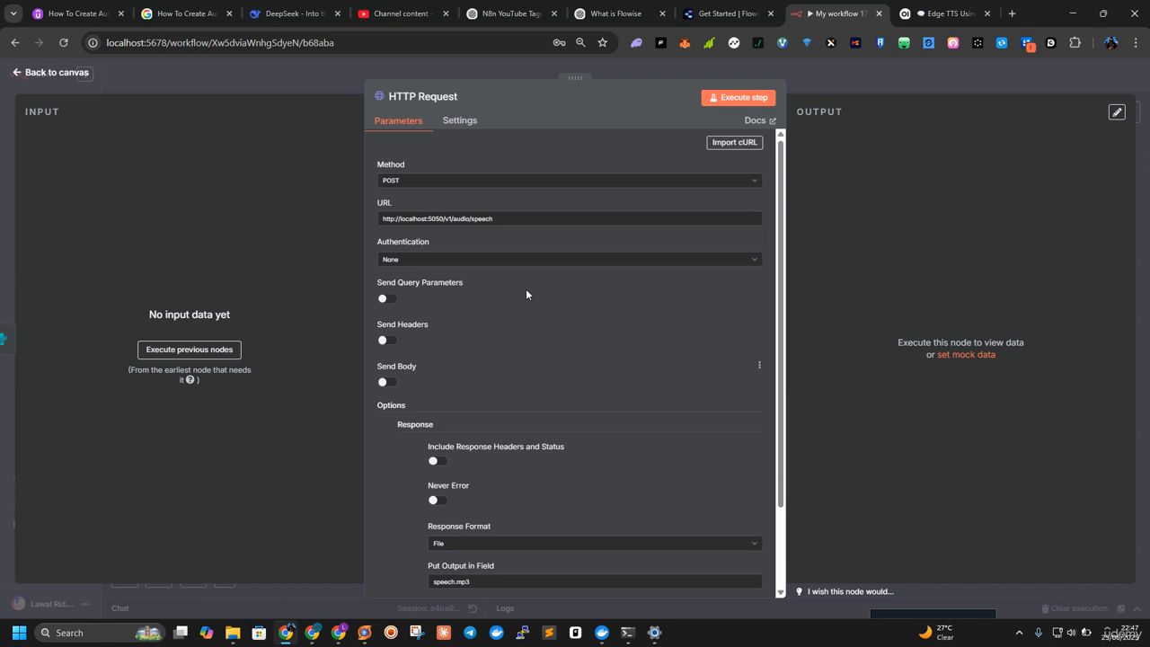
left_click(389, 383)
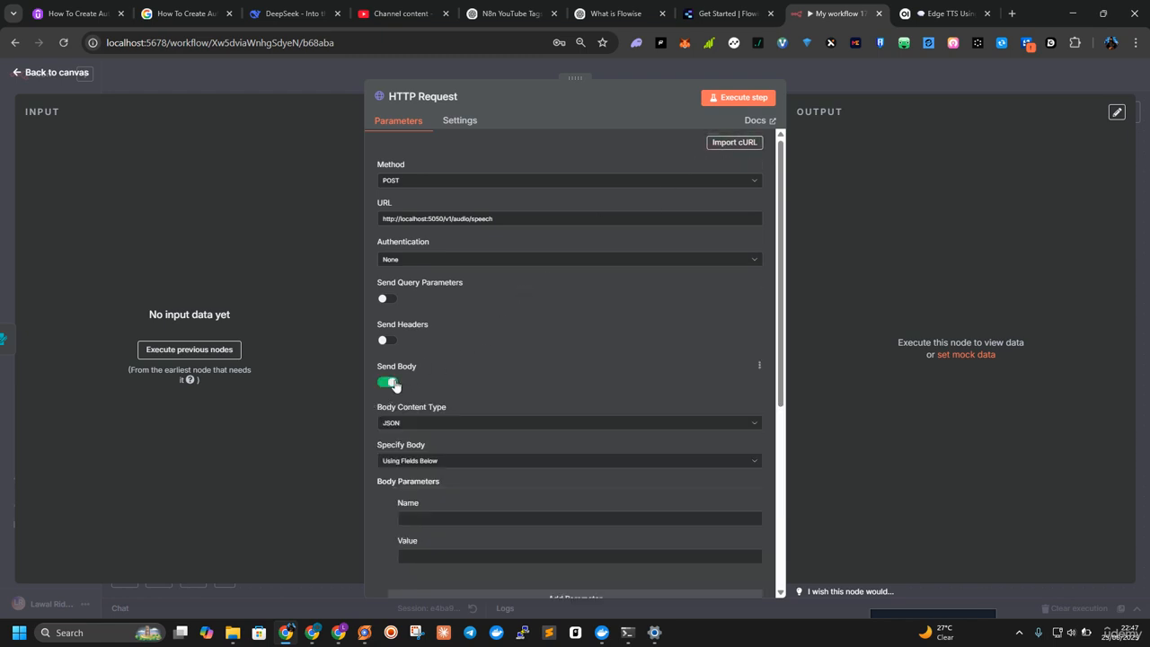
Step: Import the same cURL command again to restore the body parameters, and disable only Send Headers
left_click(733, 143)
left_click(714, 396)
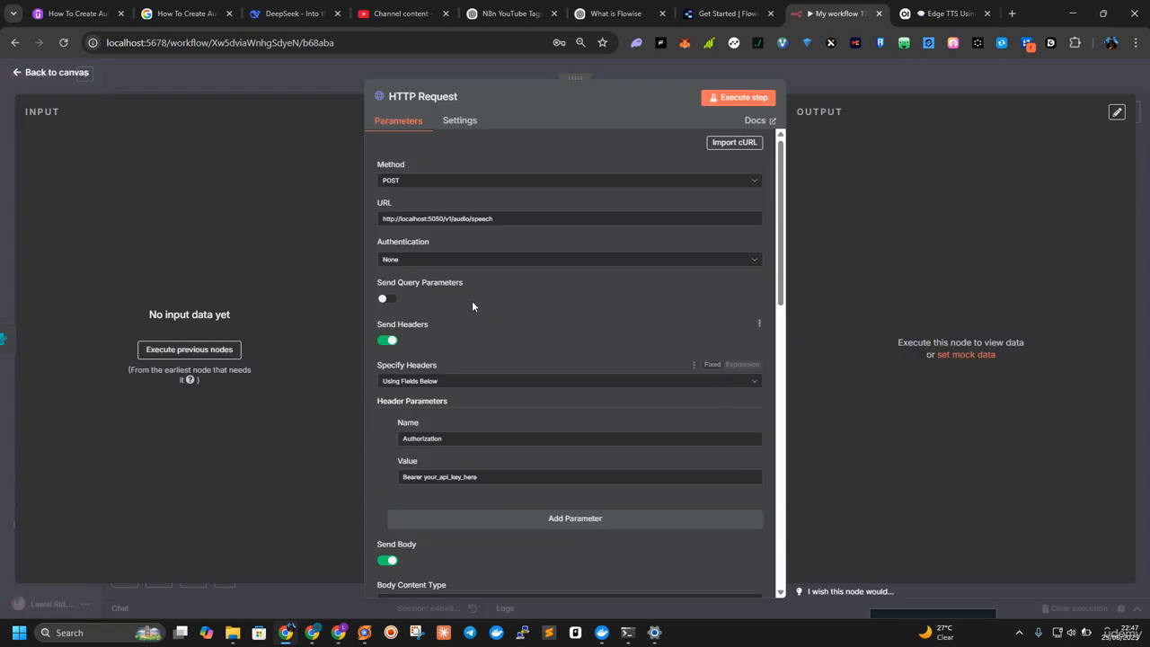
left_click(389, 341)
scroll(548, 329, "down", 2)
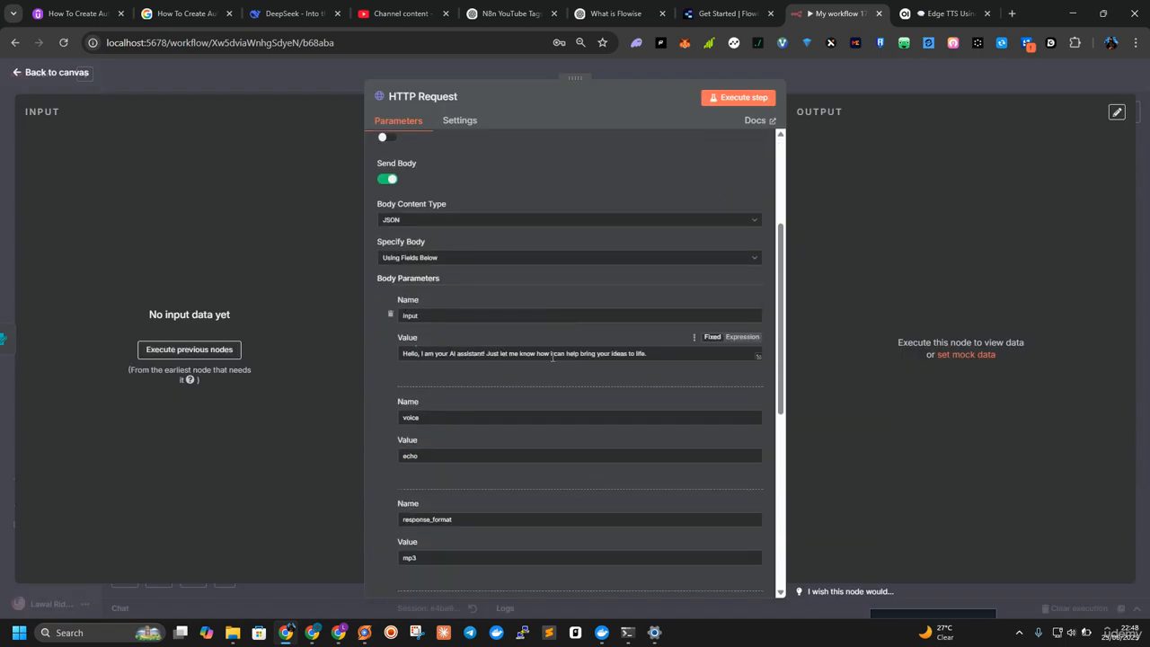
Step: Copy the voice name en-US-AndrewMultilingualNeural from the docker run notes in Sublime Text
scroll(504, 350, "down", 3)
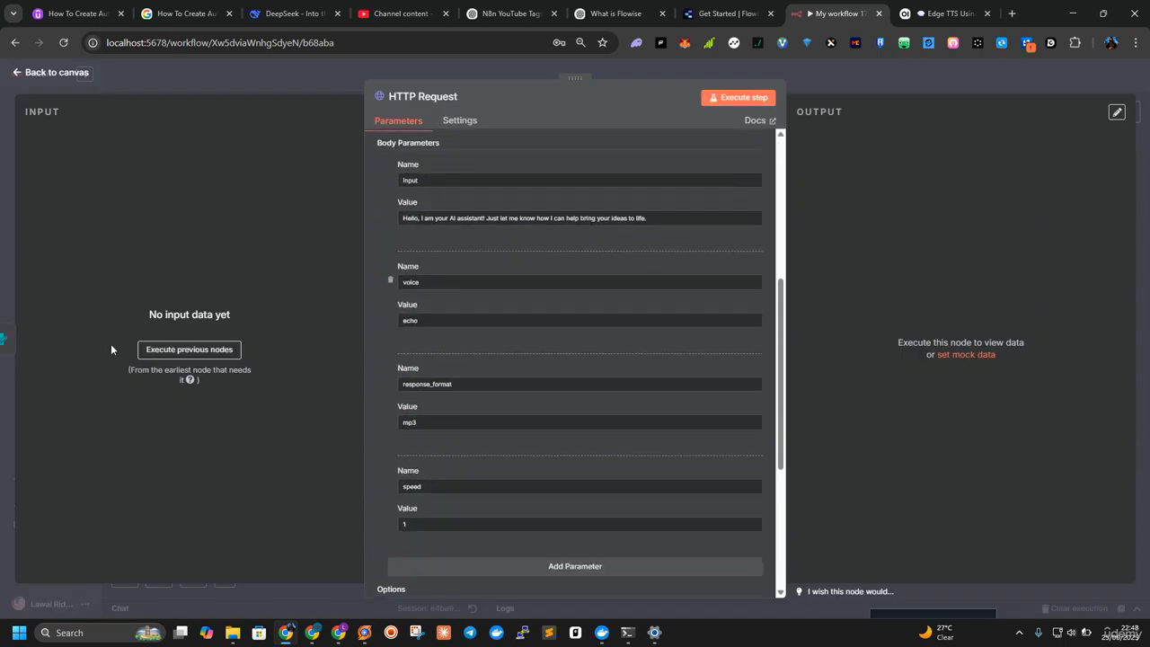
left_click(550, 633)
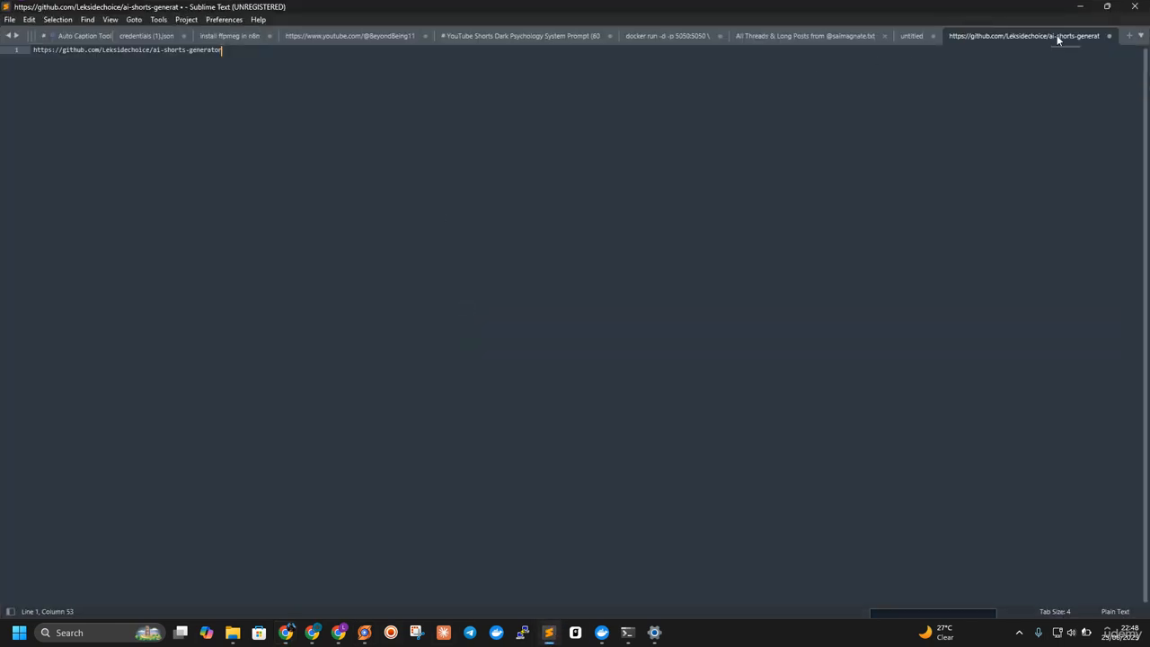
left_click(911, 40)
left_click(860, 36)
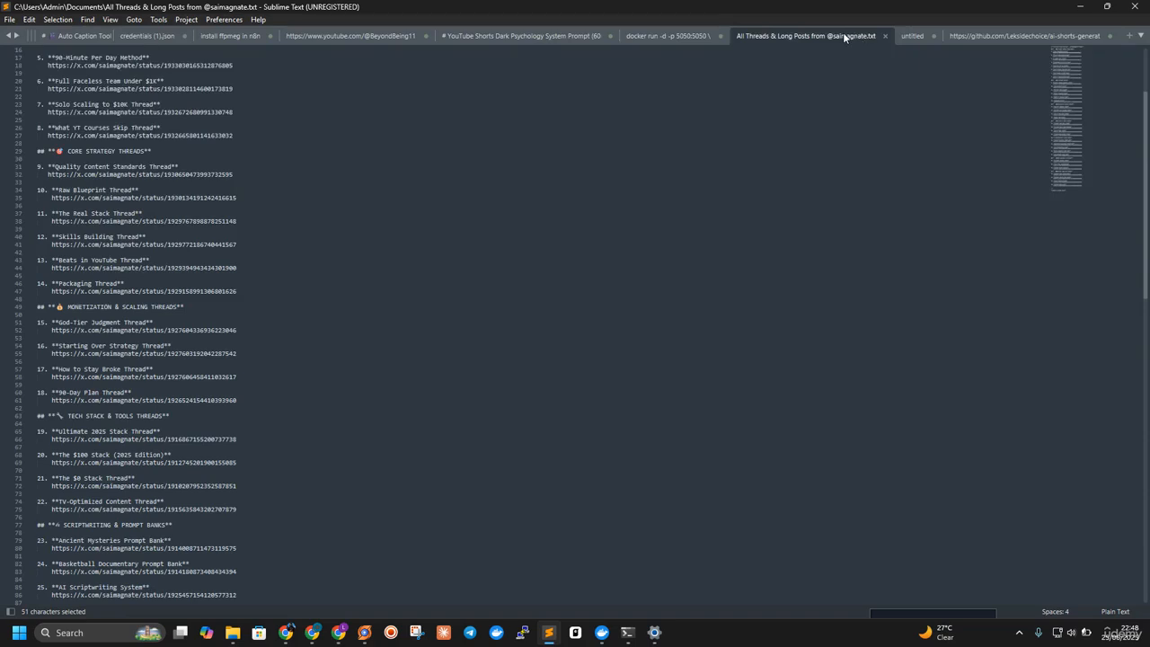
left_click(672, 39)
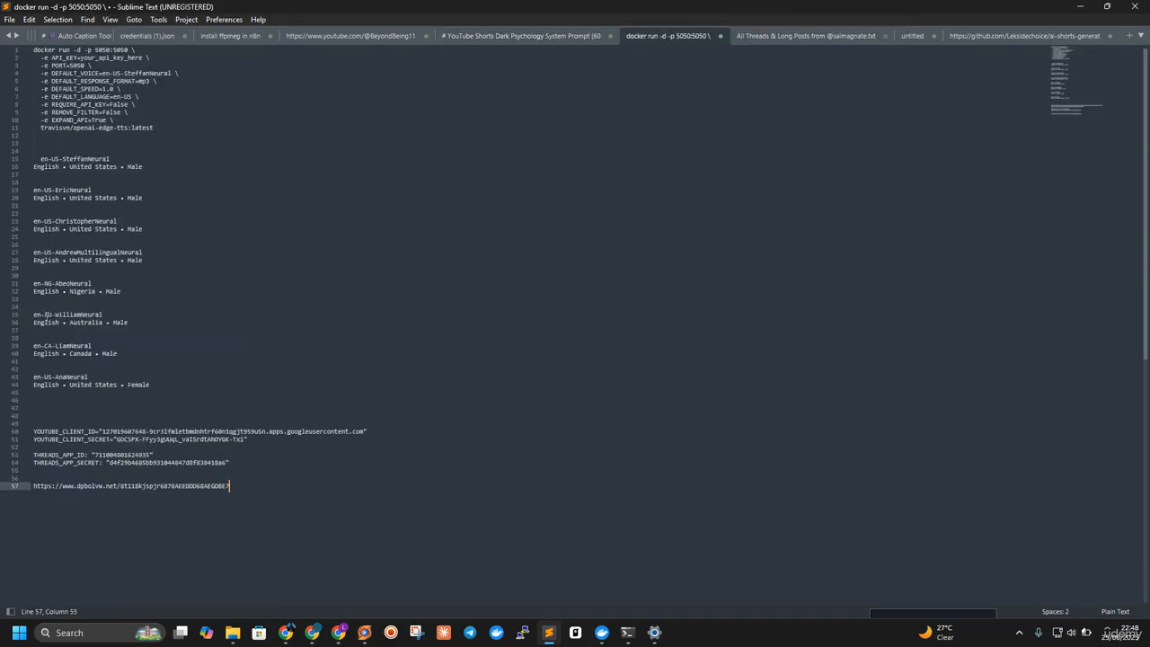
scroll(220, 379, "down", 4)
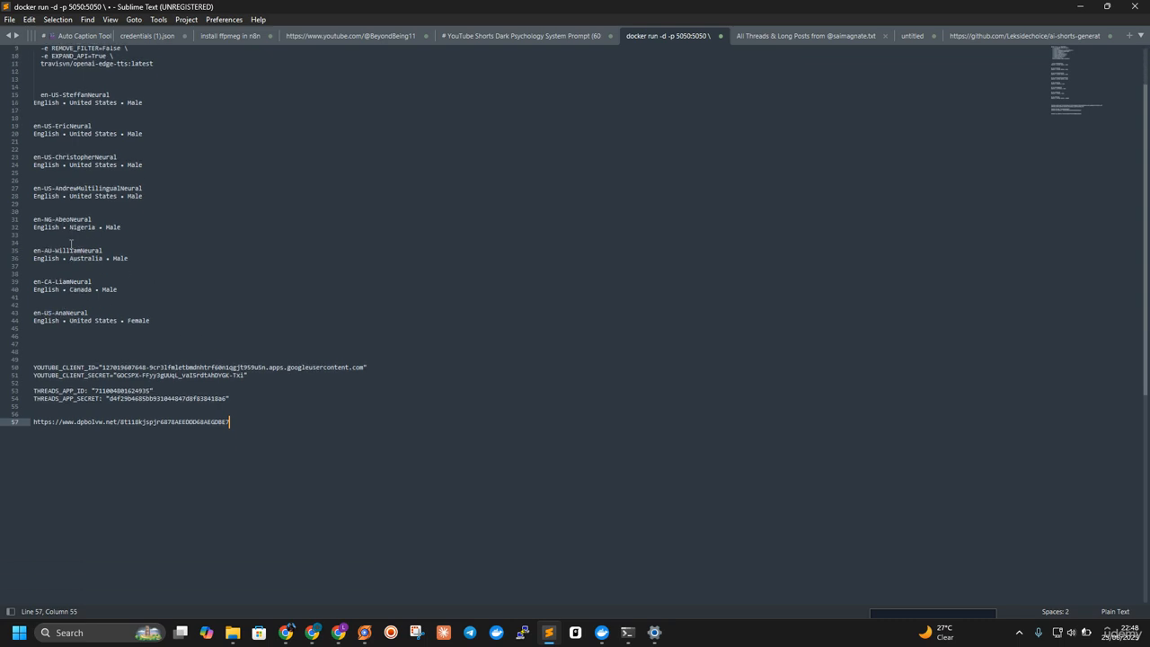
scroll(118, 191, "up", 4)
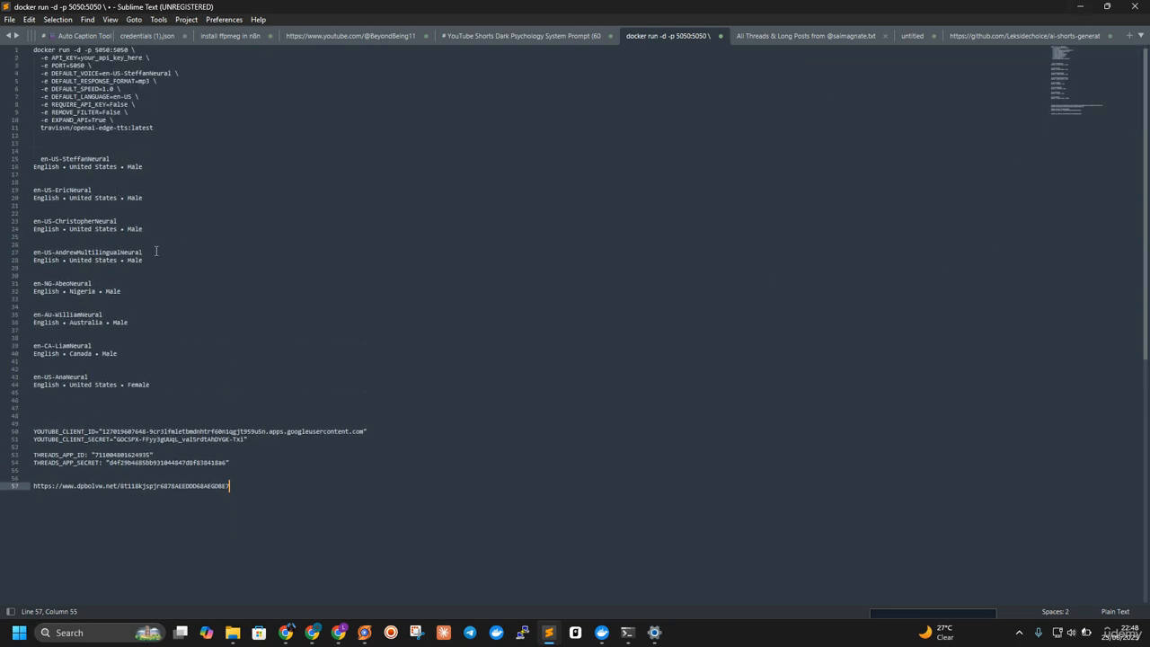
left_click_drag(40, 158, 112, 162)
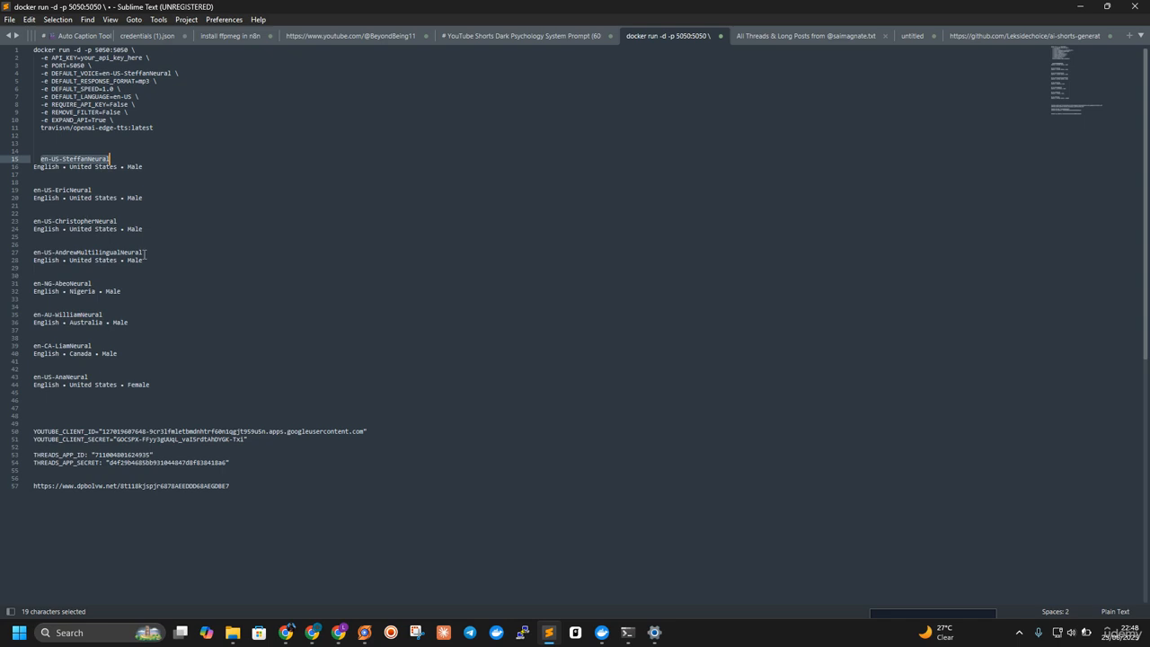
left_click_drag(144, 254, 30, 253)
key("ctrl+c")
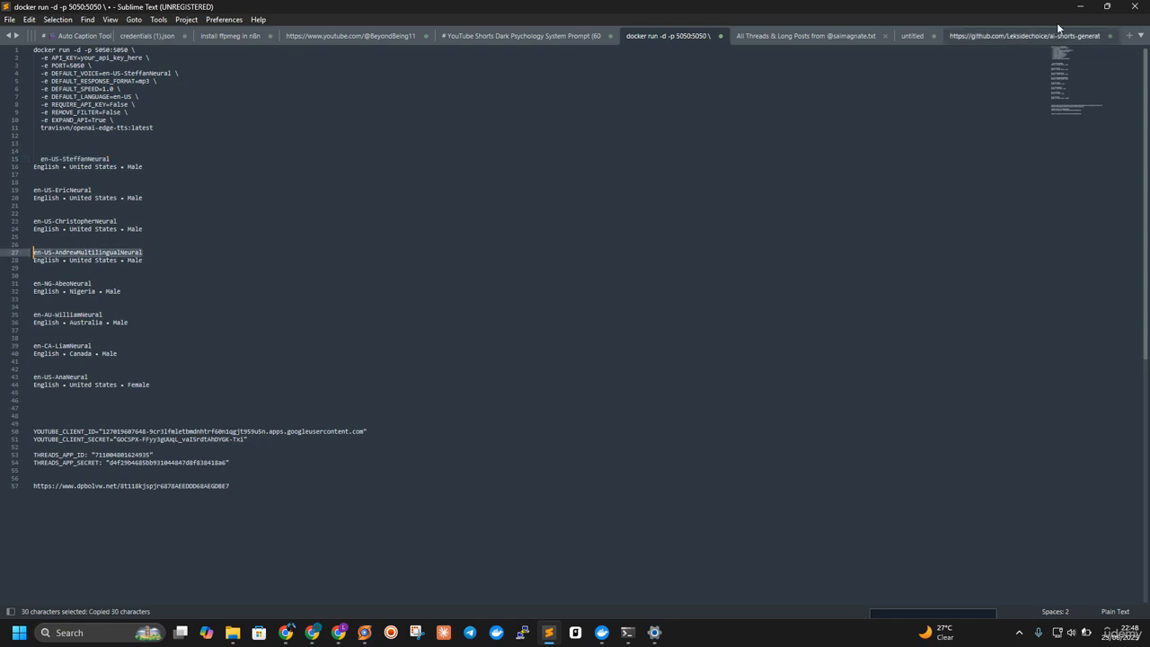
Step: Set the HTTP Request node's voice parameter to en-US-AndrewMultilingualNeural and return to the canvas
left_click(1079, 6)
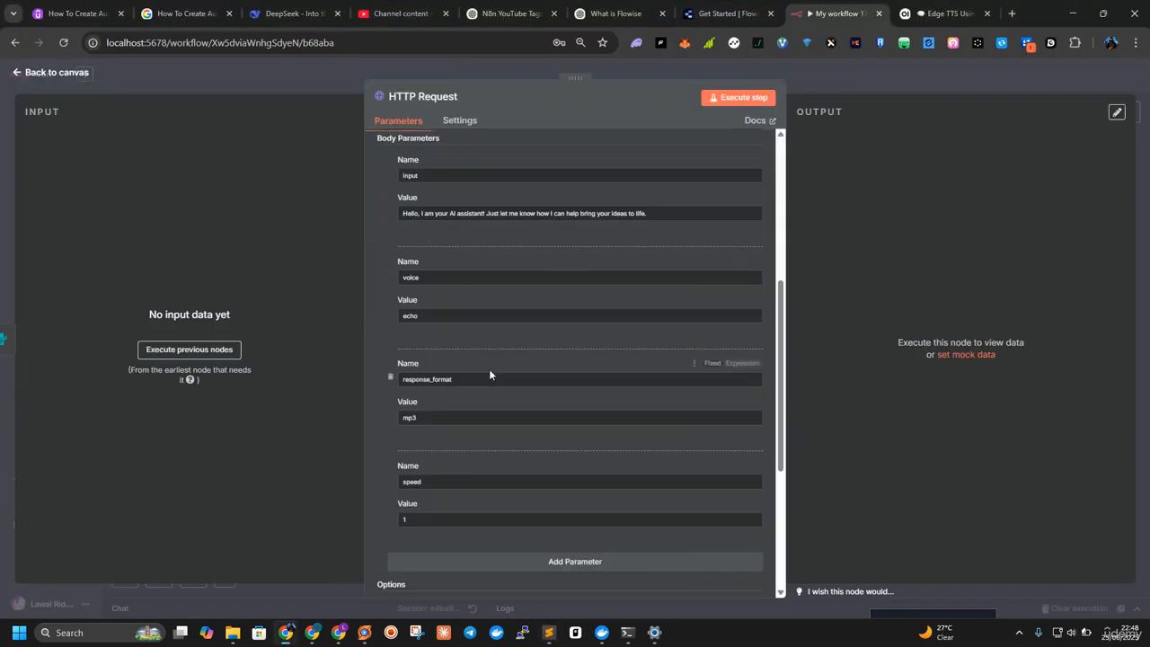
scroll(490, 369, "down", 3)
scroll(486, 368, "up", 2)
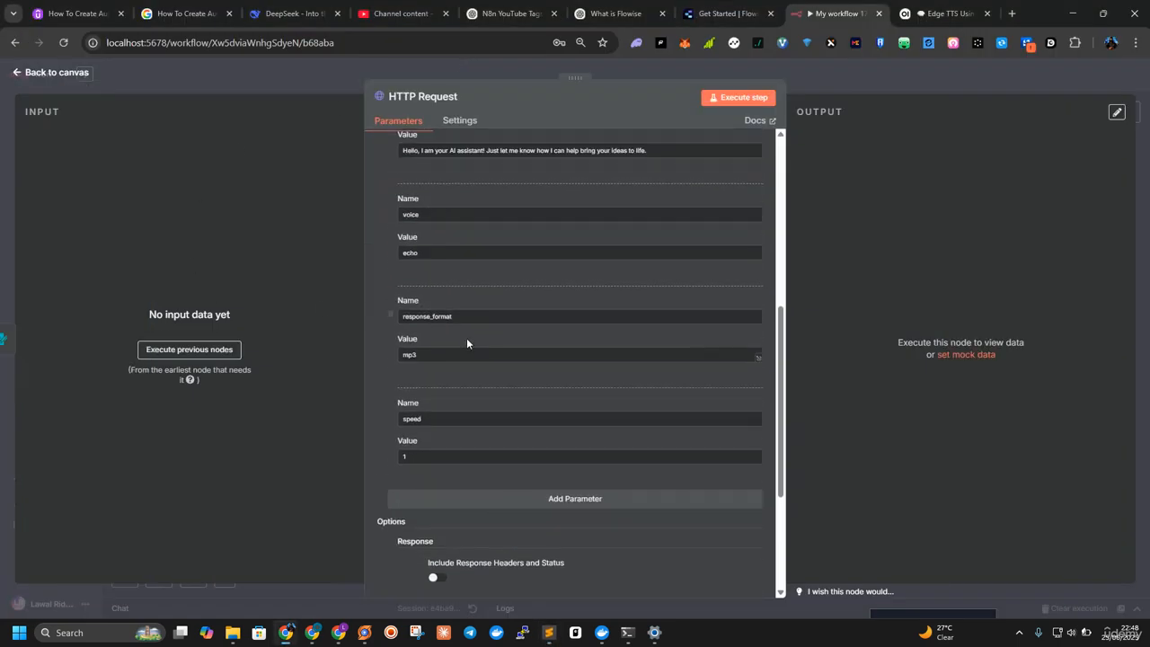
double_click(429, 255)
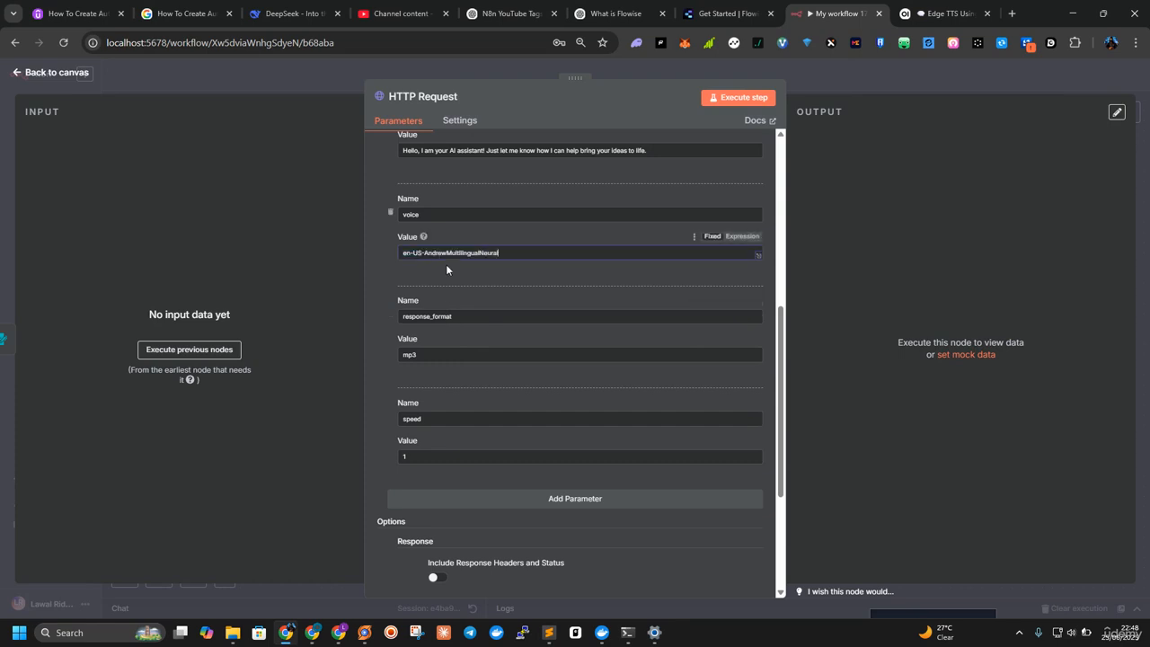
left_click(74, 72)
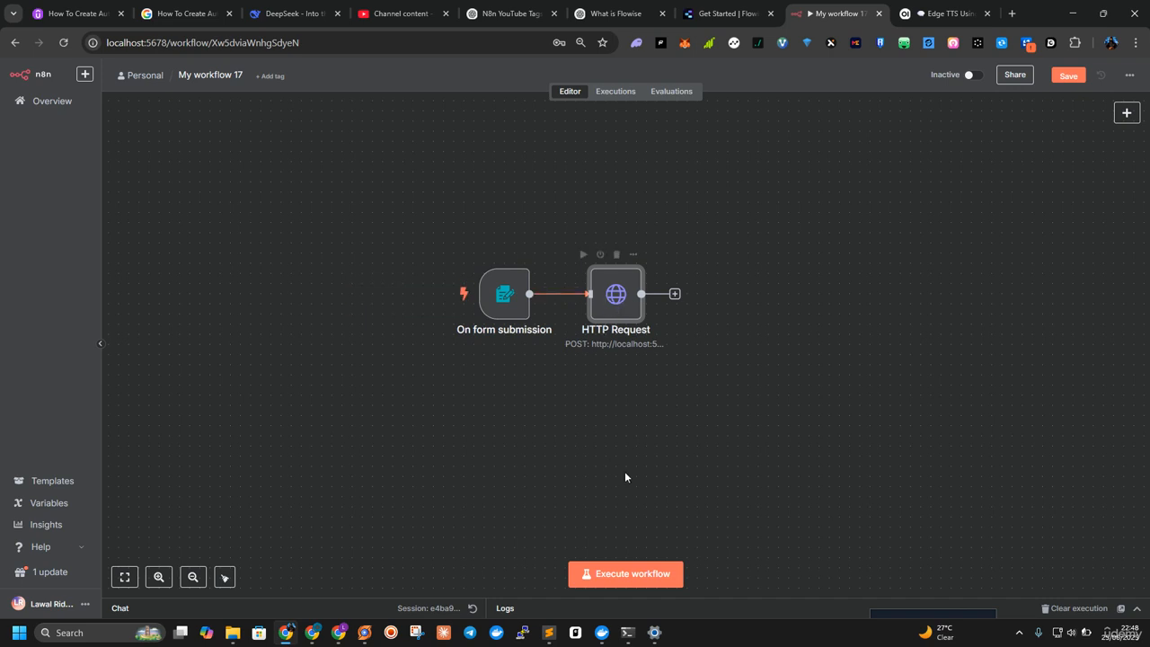
Step: Try replacing localhost in the HTTP Request URL with the Ethernet 2 IPv4 address 192.168.29.68 copied from Command Prompt
left_click(628, 633)
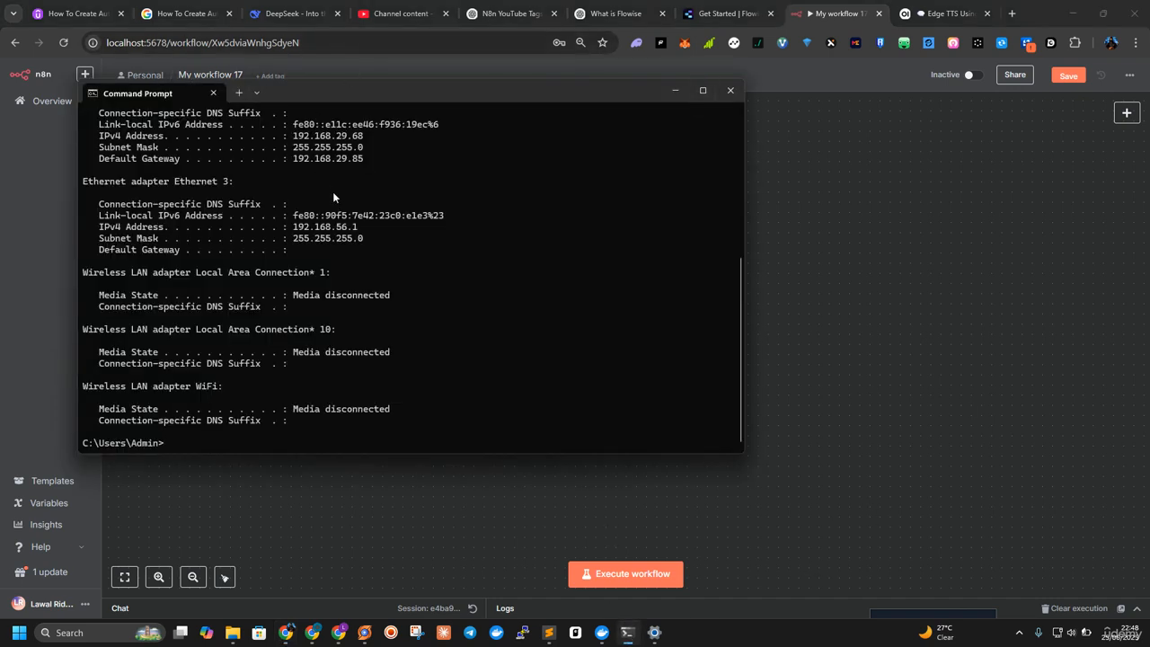
left_click_drag(376, 159, 305, 157)
left_click_drag(368, 136, 295, 138)
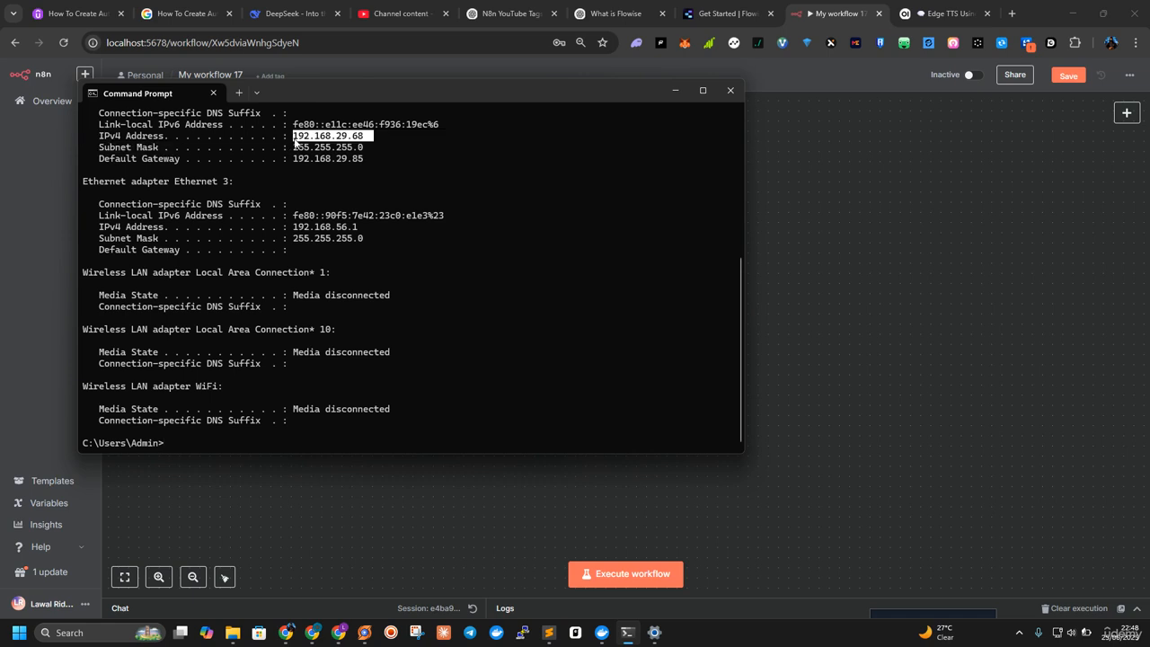
key("ctrl+c")
left_click(868, 244)
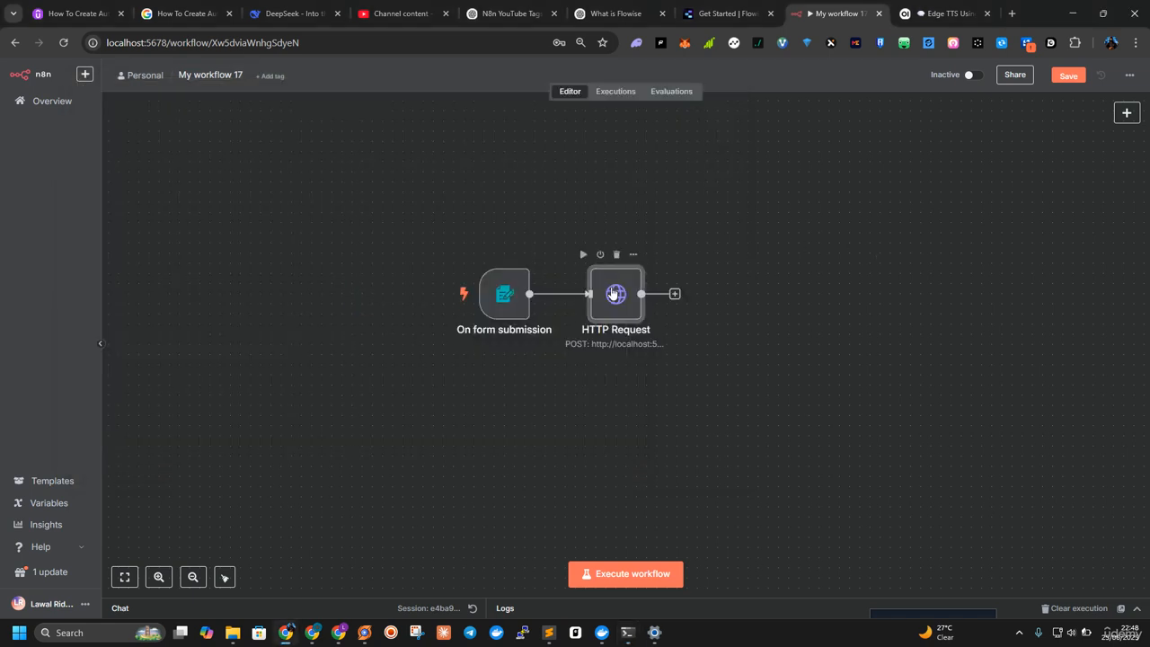
double_click(617, 292)
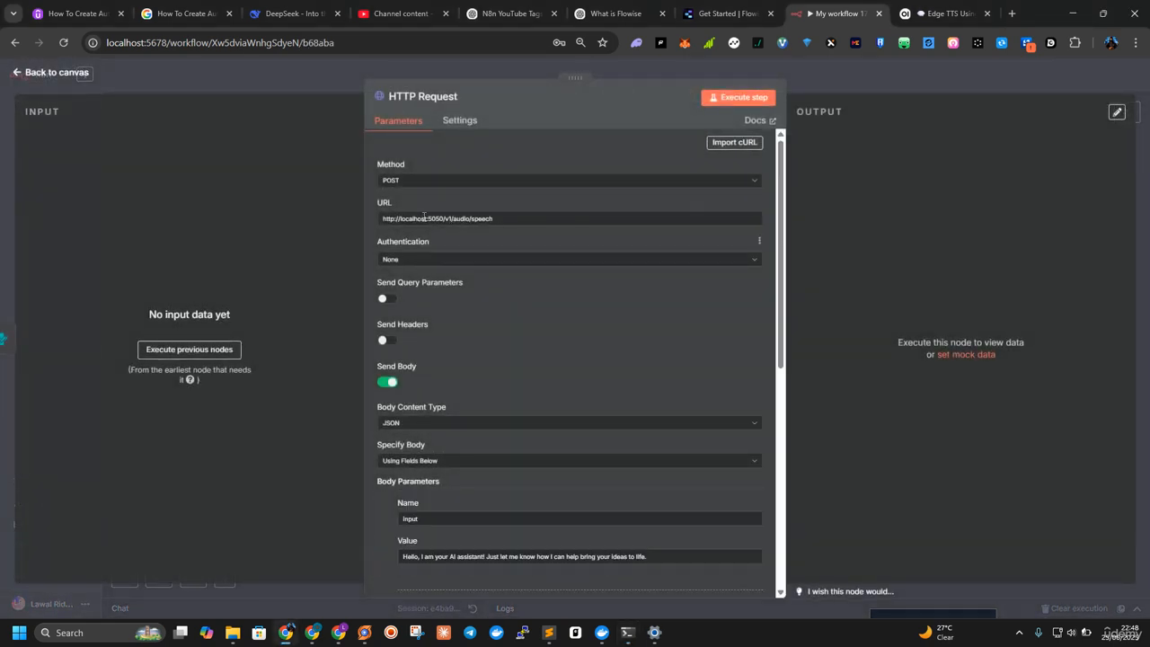
double_click(417, 213)
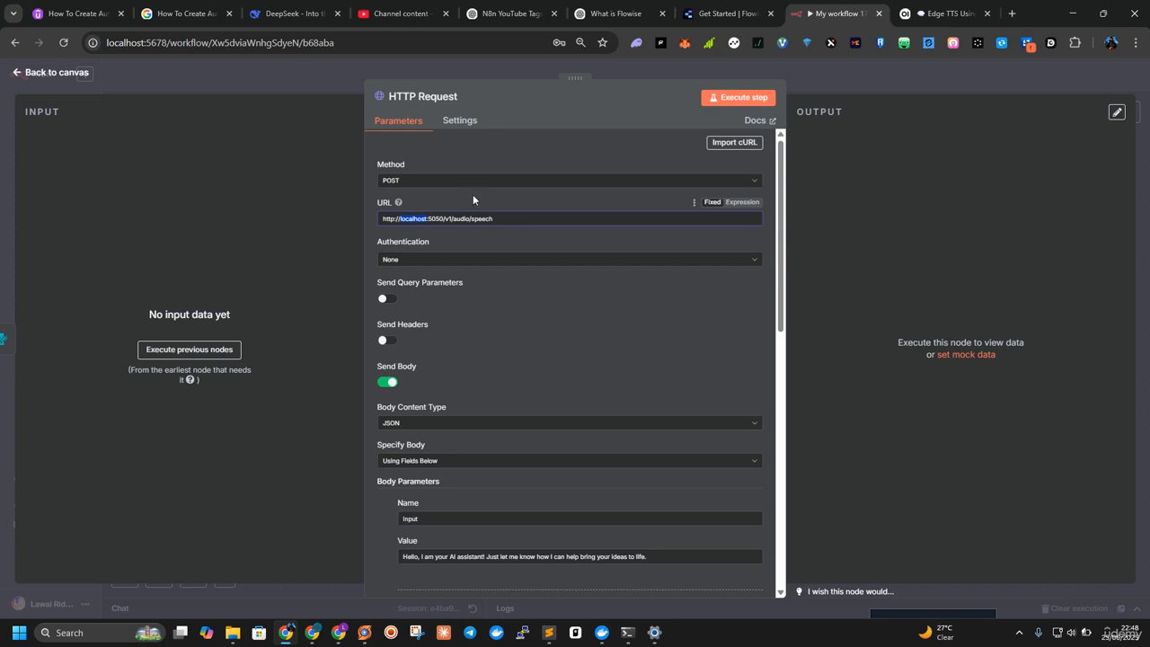
key("ctrl+v")
Step: Execute the HTTP Request step, submit the test form with the story text "kdjdkdjkdjdkd", and close the form window
scroll(644, 370, "down", 3)
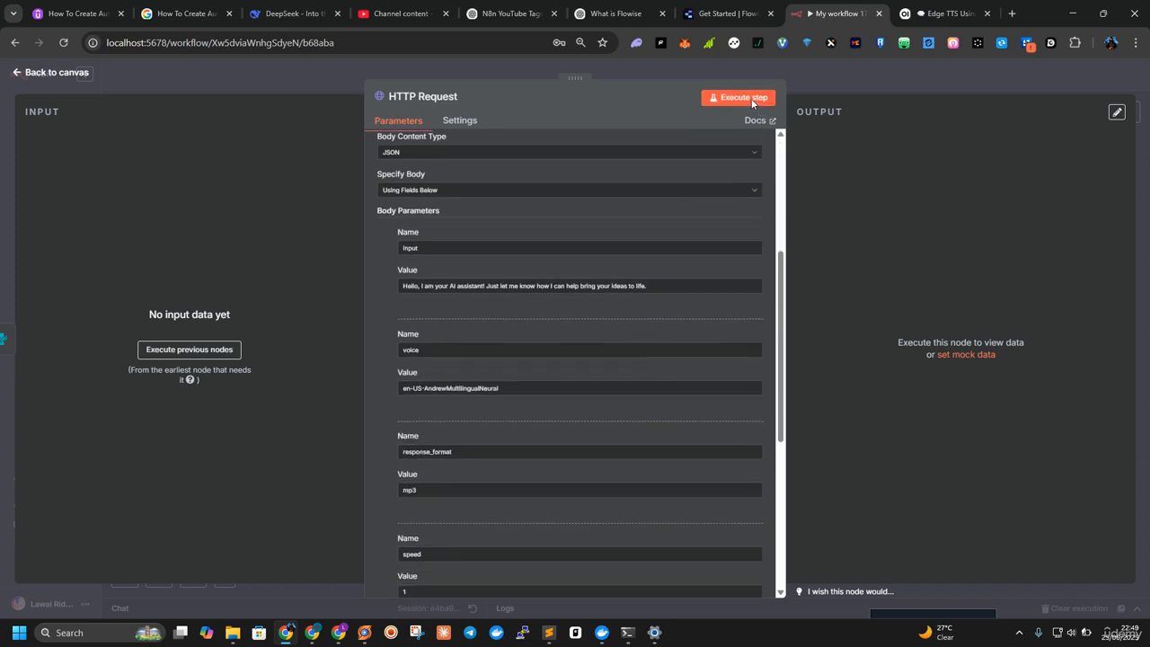
left_click(733, 99)
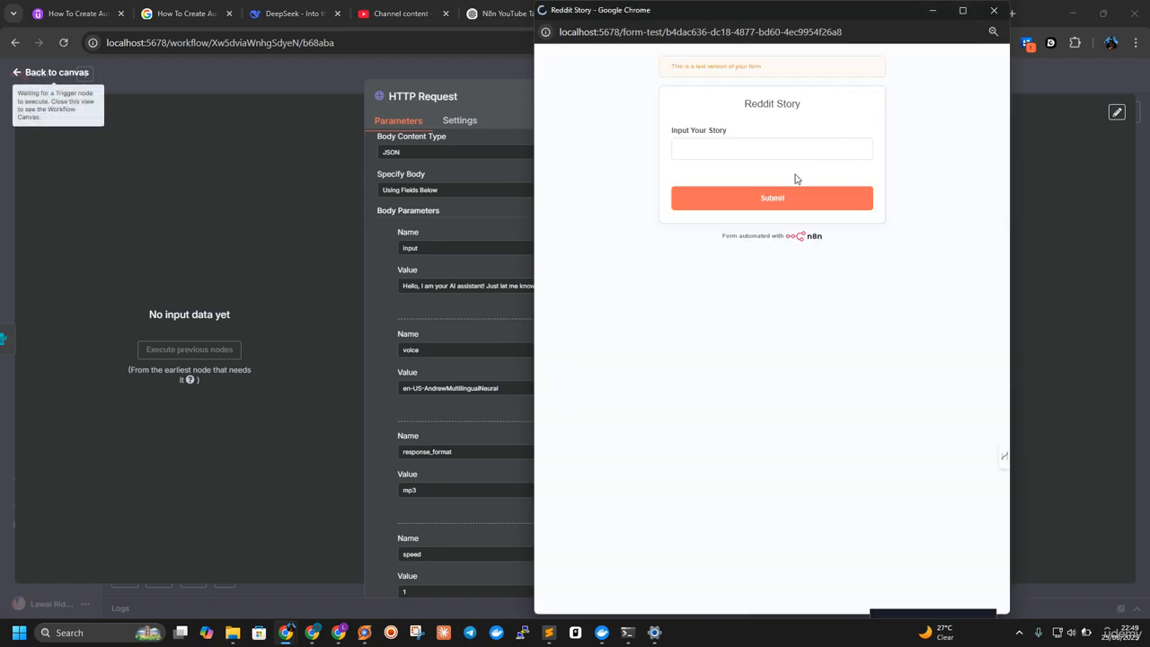
type("Hello world")
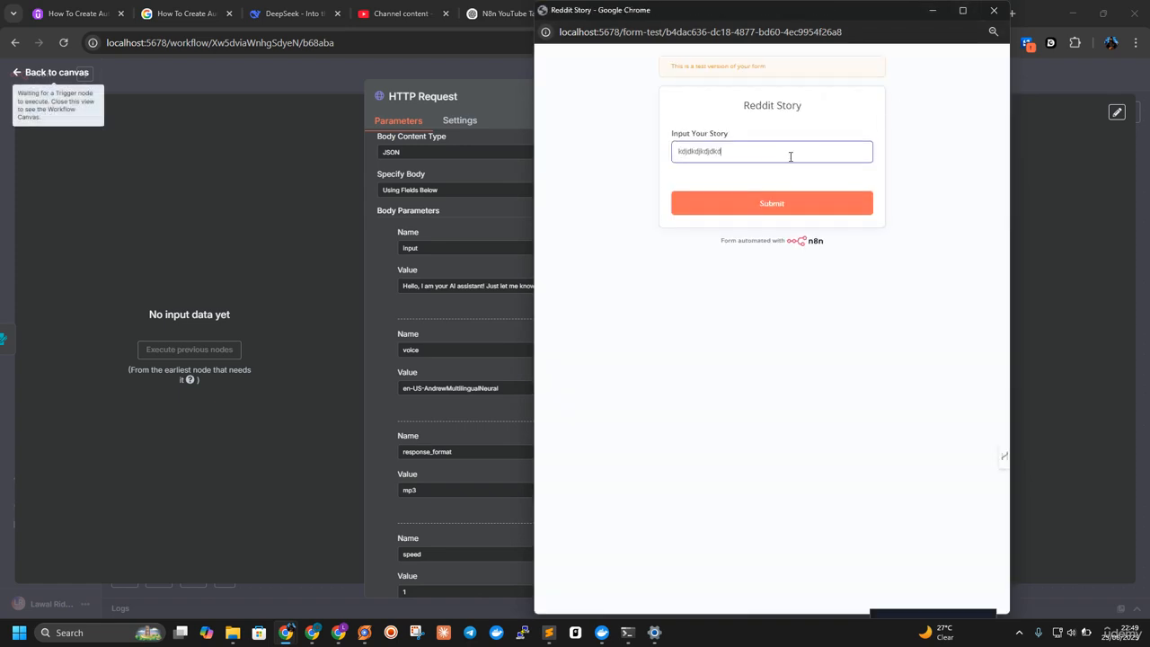
left_click(771, 202)
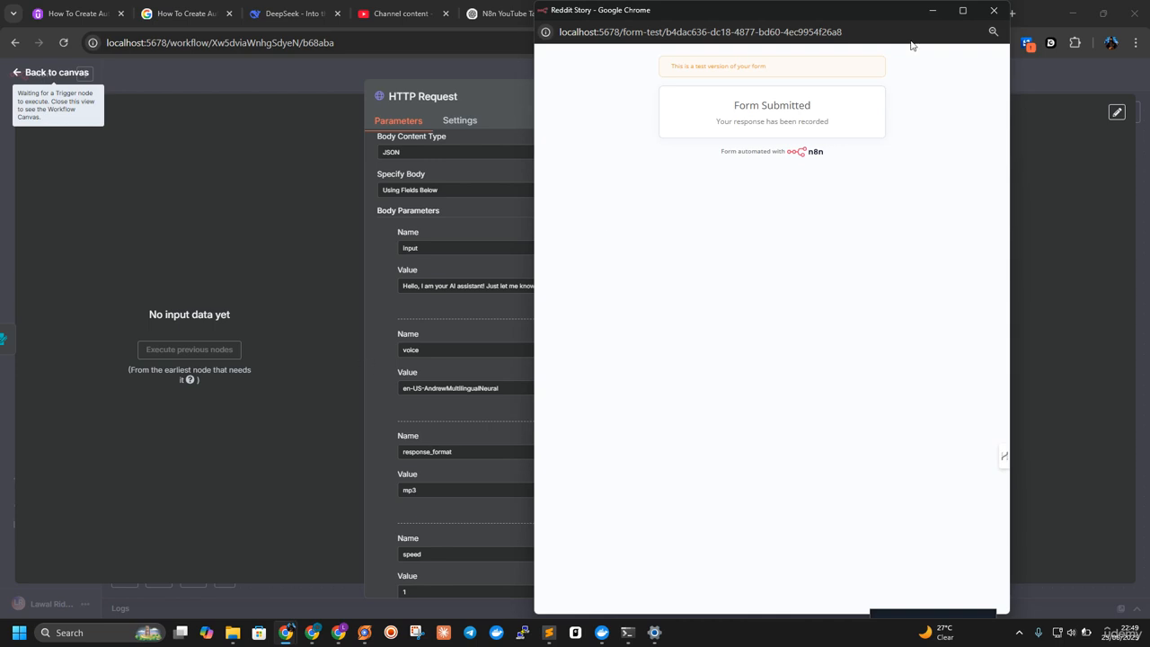
left_click(994, 9)
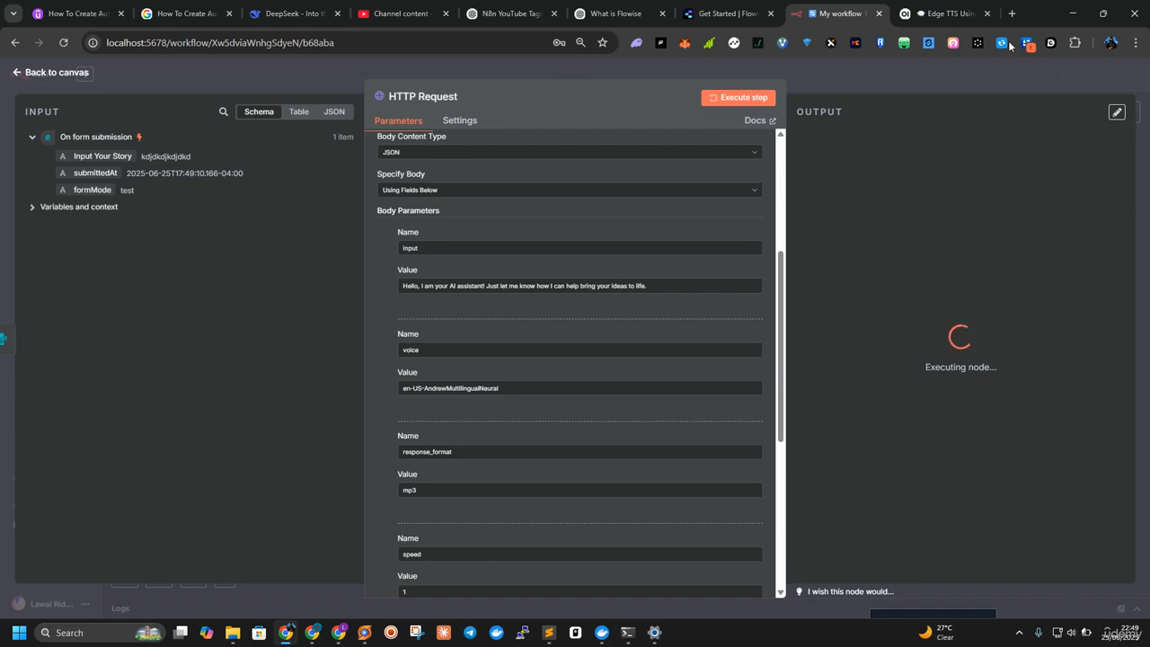
Step: Load reddit.com in the browser tab holding the Edge TTS documentation and return to the workflow
left_click(381, 43)
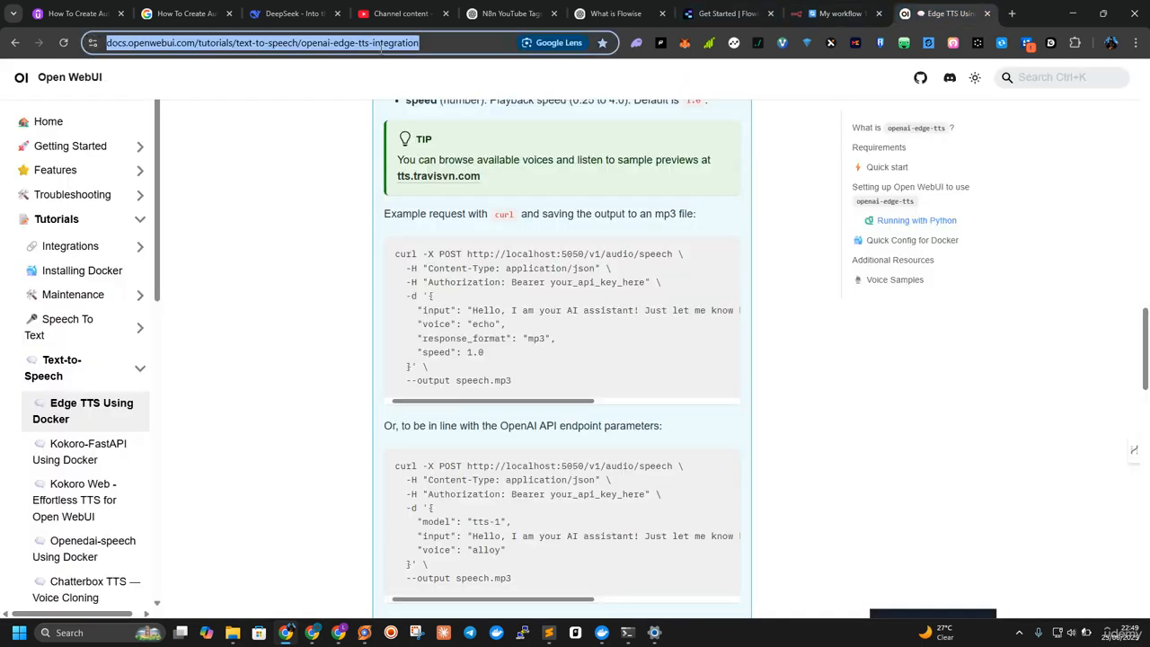
type("reddit.com")
key("Return")
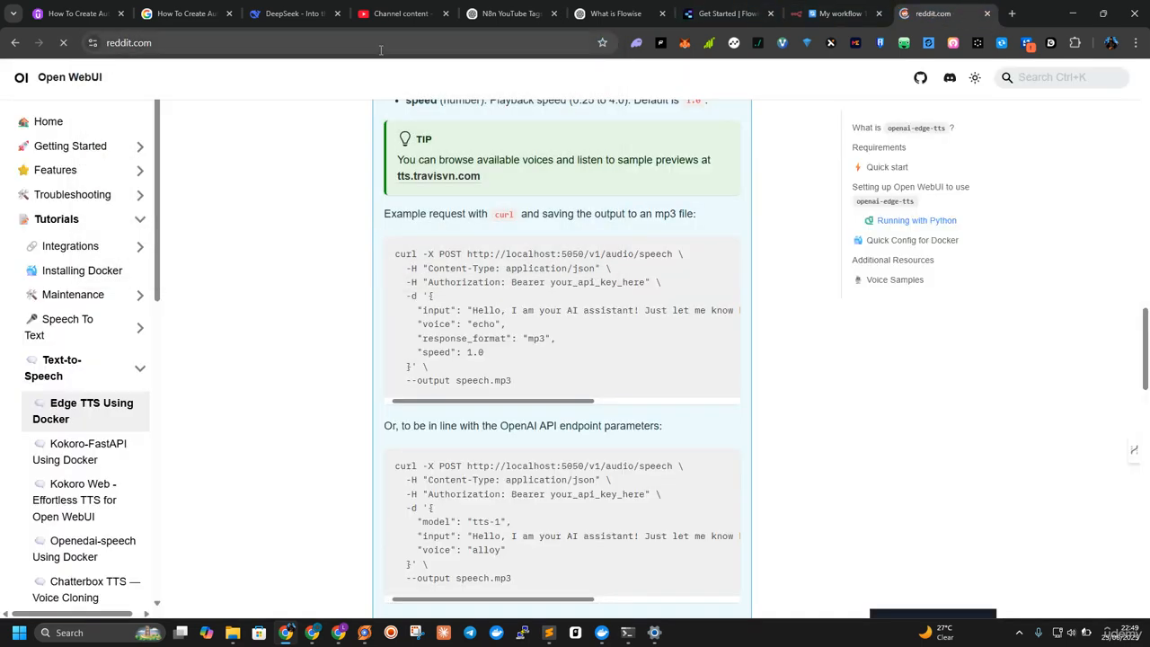
left_click(823, 14)
Step: Replace the host in the HTTP Request URL with the WSL adapter's IPv4 address 172.27.128.1 copied from Command Prompt
scroll(610, 310, "down", 2)
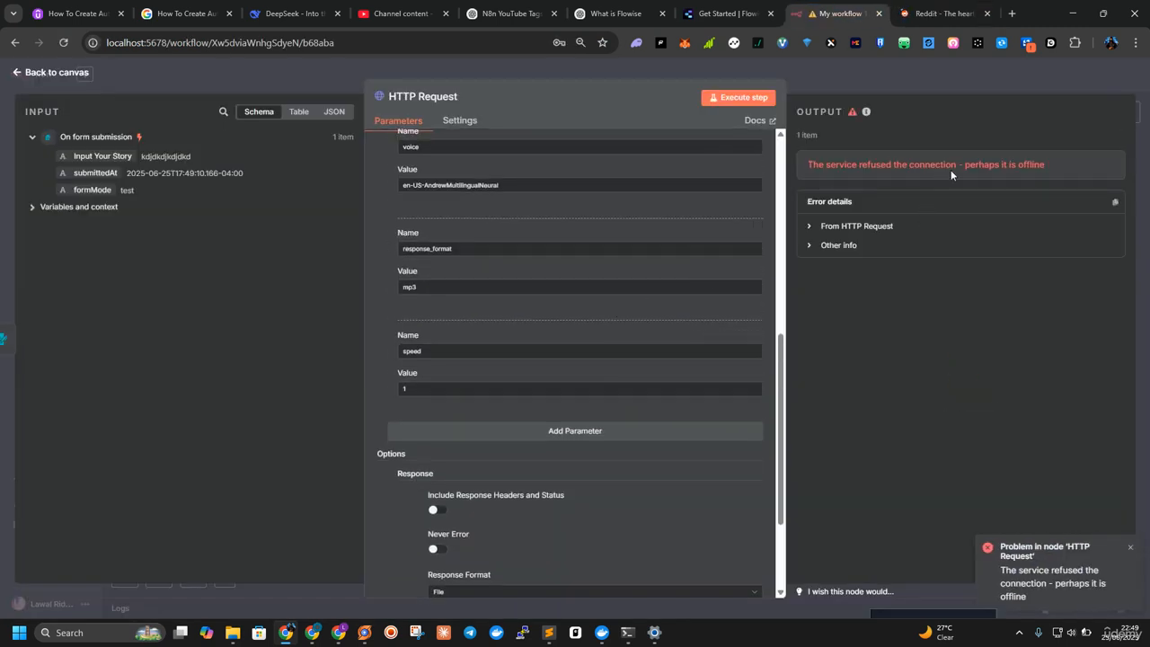
scroll(659, 303, "up", 5)
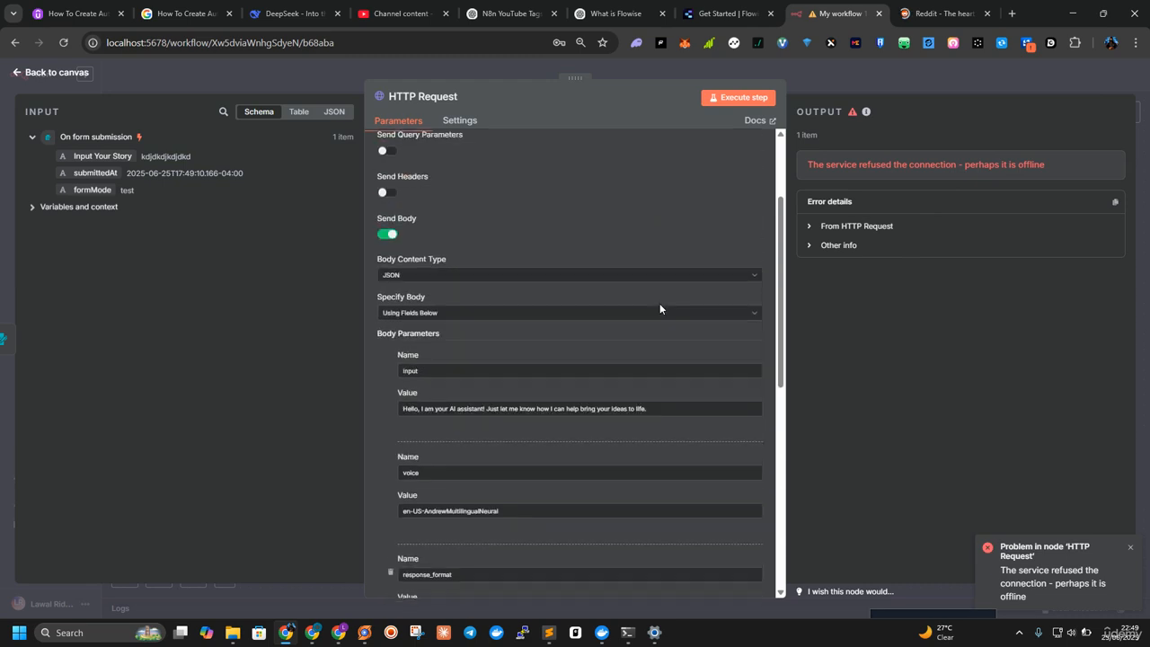
scroll(660, 309, "up", 1)
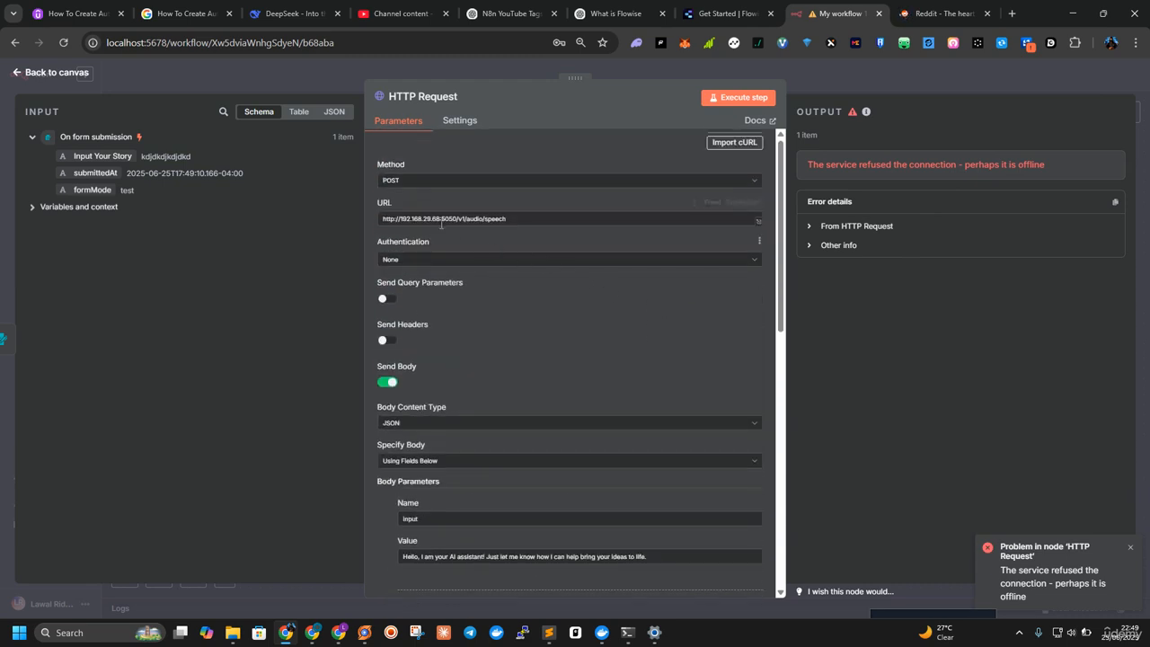
left_click(628, 632)
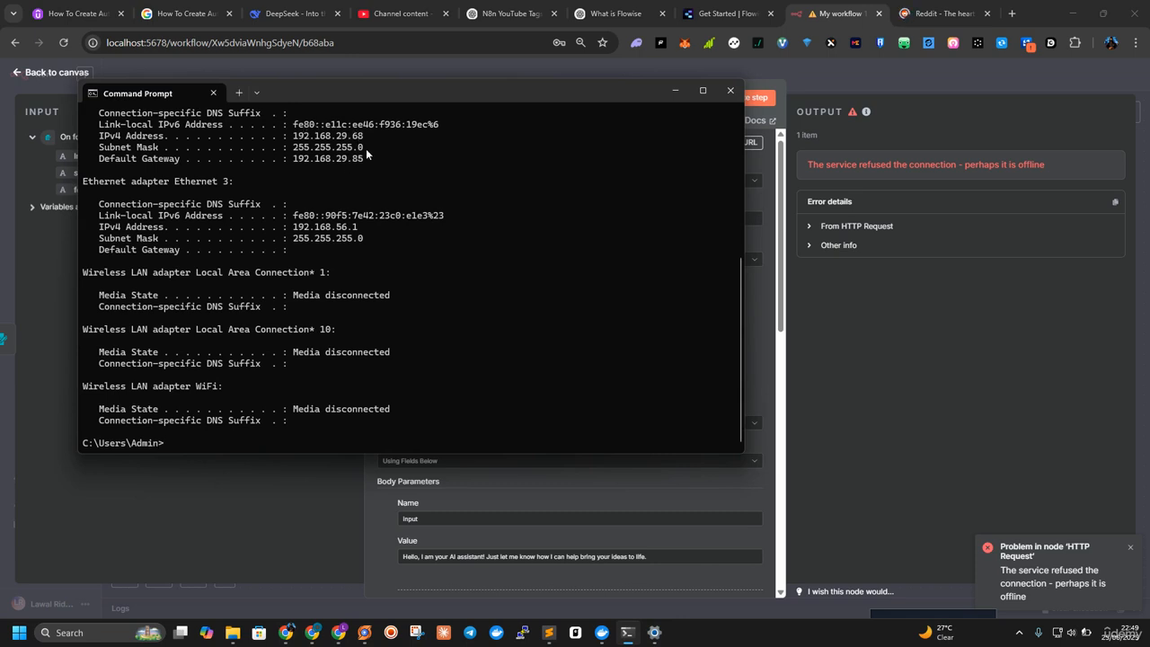
scroll(366, 149, "up", 4)
left_click_drag(363, 182, 307, 185)
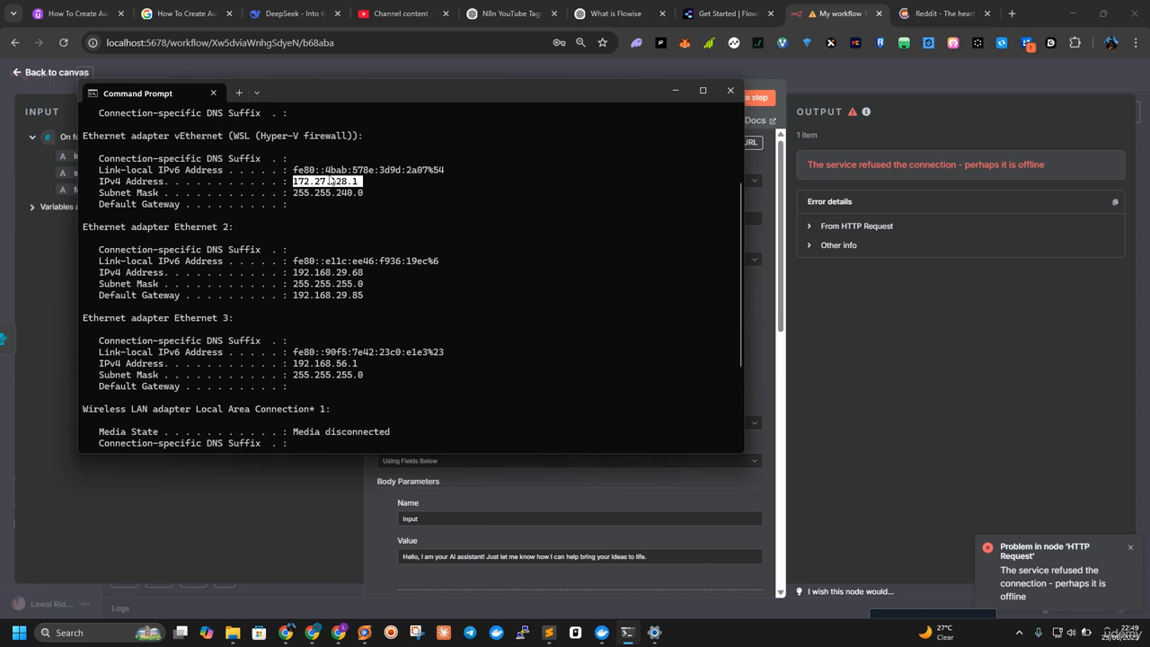
right_click(330, 181)
left_click(672, 92)
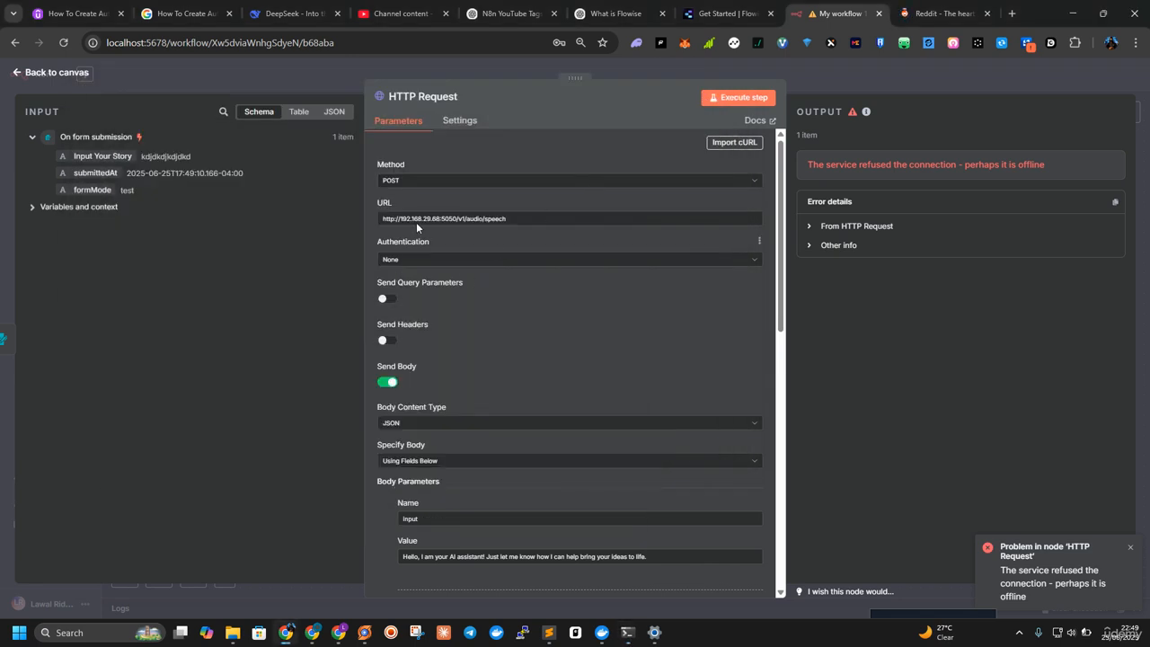
left_click_drag(401, 218, 436, 218)
key("ctrl+v")
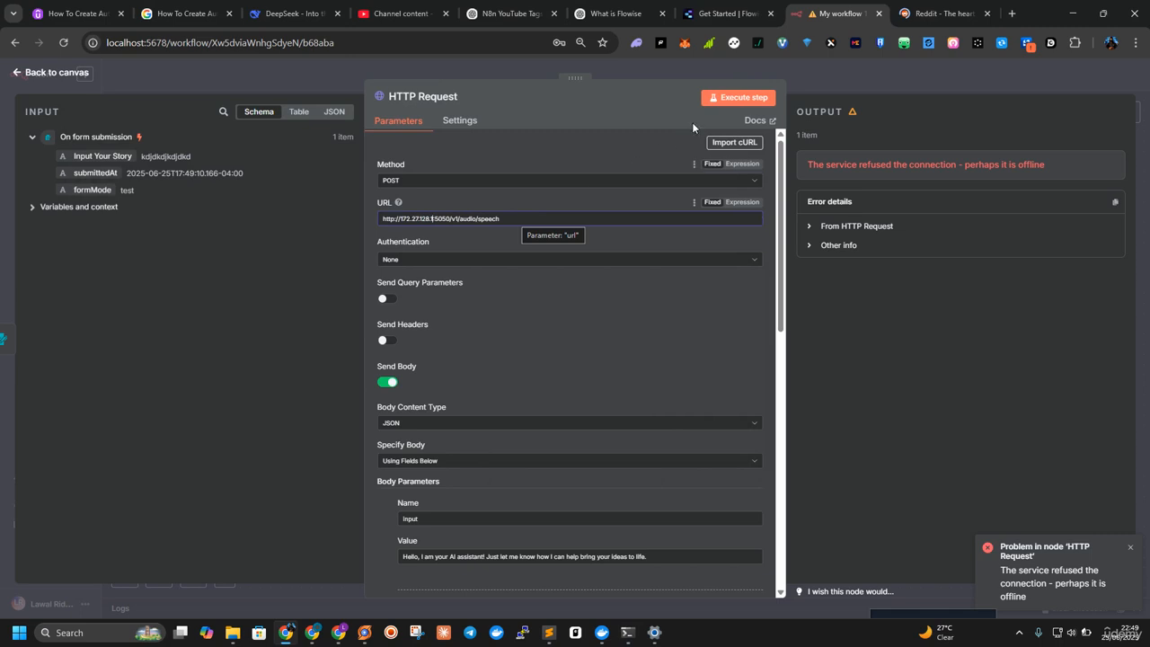
Step: Execute the HTTP Request step and play the generated speech.mp3 in the output
left_click(716, 105)
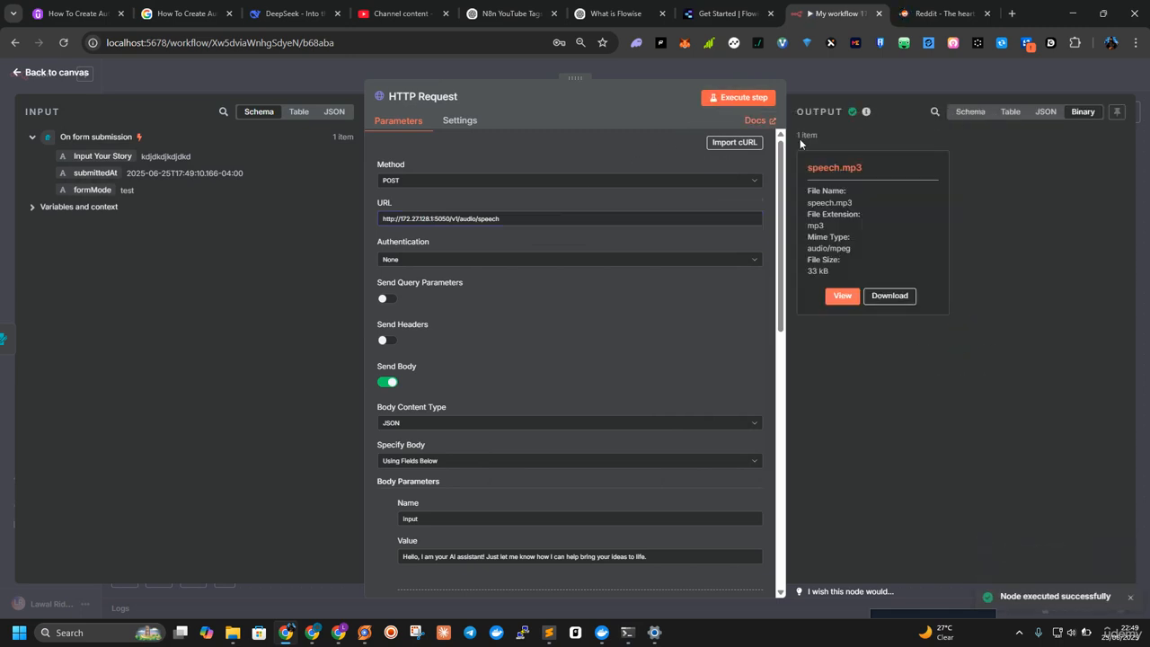
left_click(843, 297)
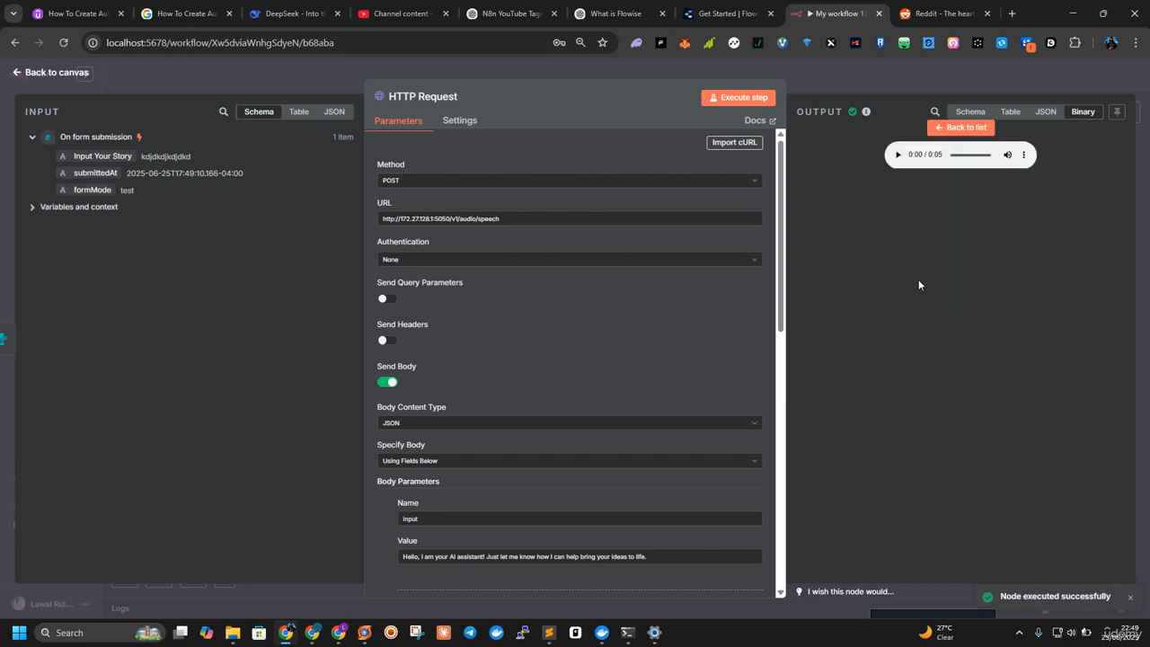
left_click(897, 155)
Step: Replace the fixed value of the input body parameter with the Input Your Story field from the form submission
scroll(516, 331, "down", 3)
double_click(467, 353)
key("ctrl+a")
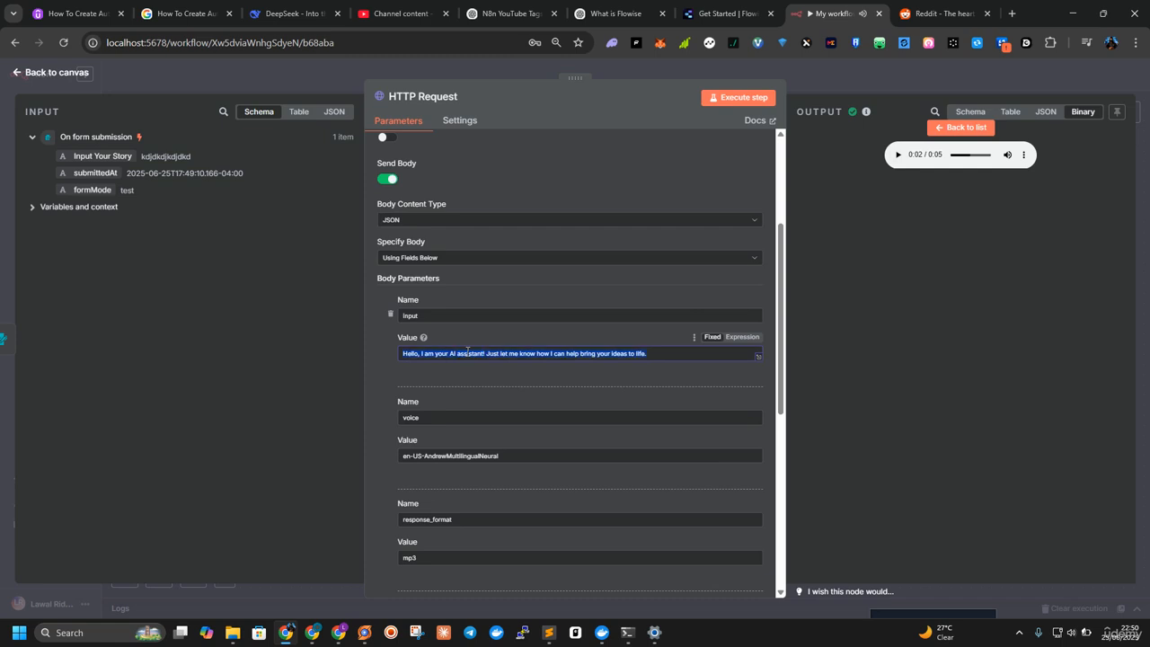
key("BackSpace")
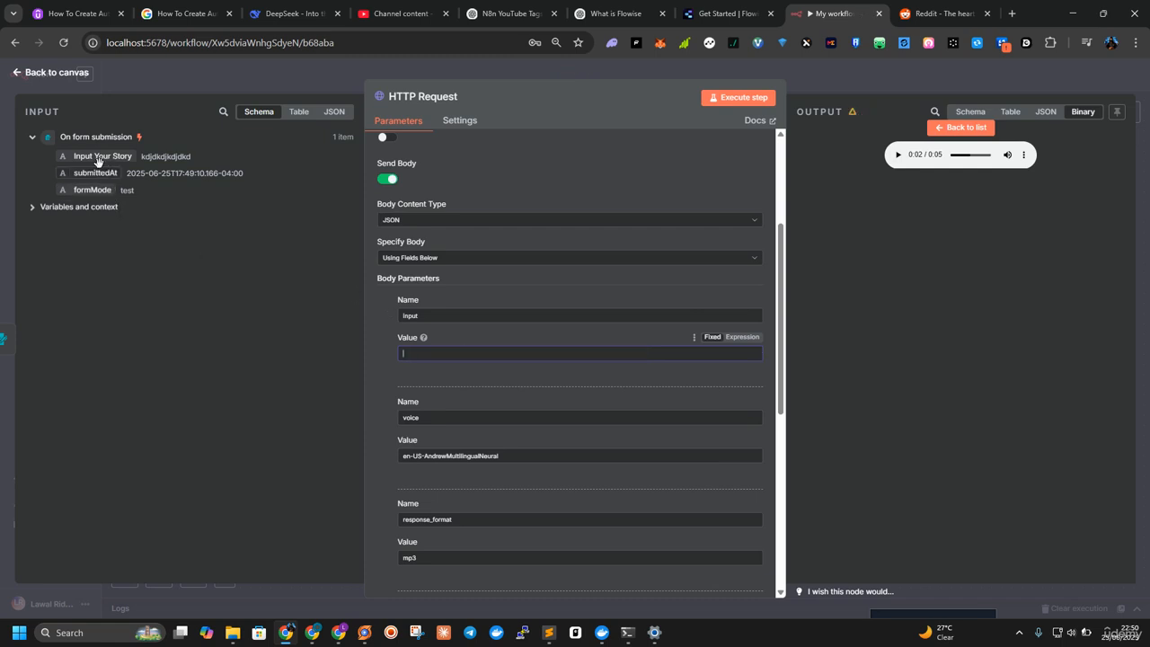
left_click_drag(98, 157, 448, 354)
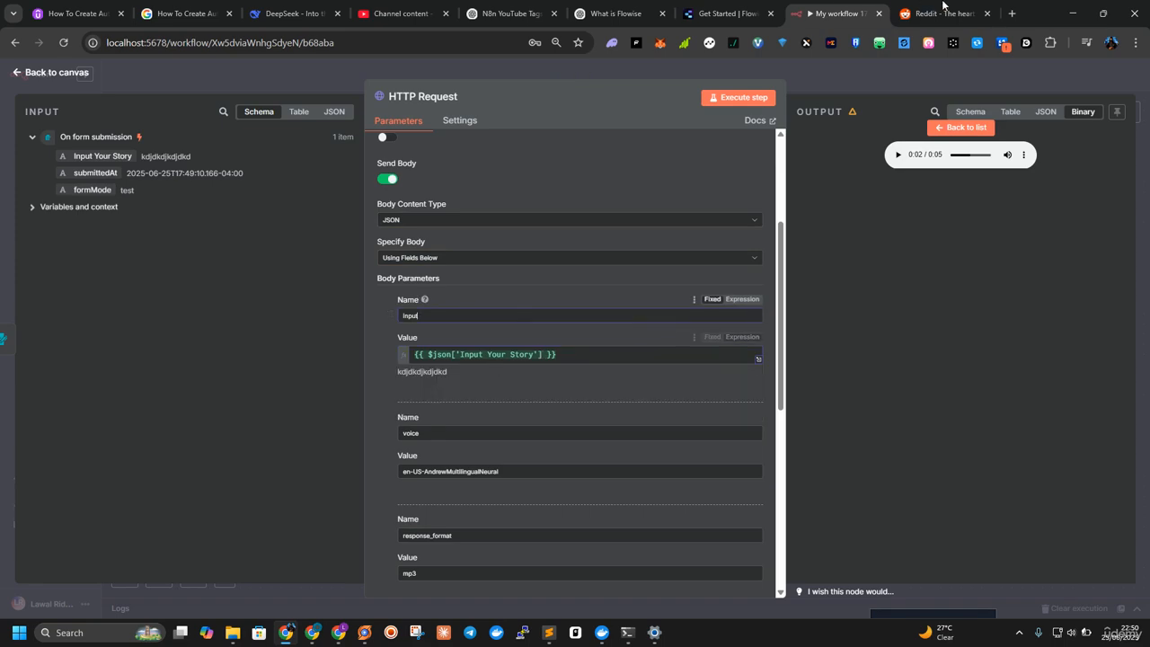
Step: Browse the r/ConfessYourSecret community on Reddit for a suitable story, viewing the posts "My AP died suddenly." and "My secret celebration"
left_click(944, 14)
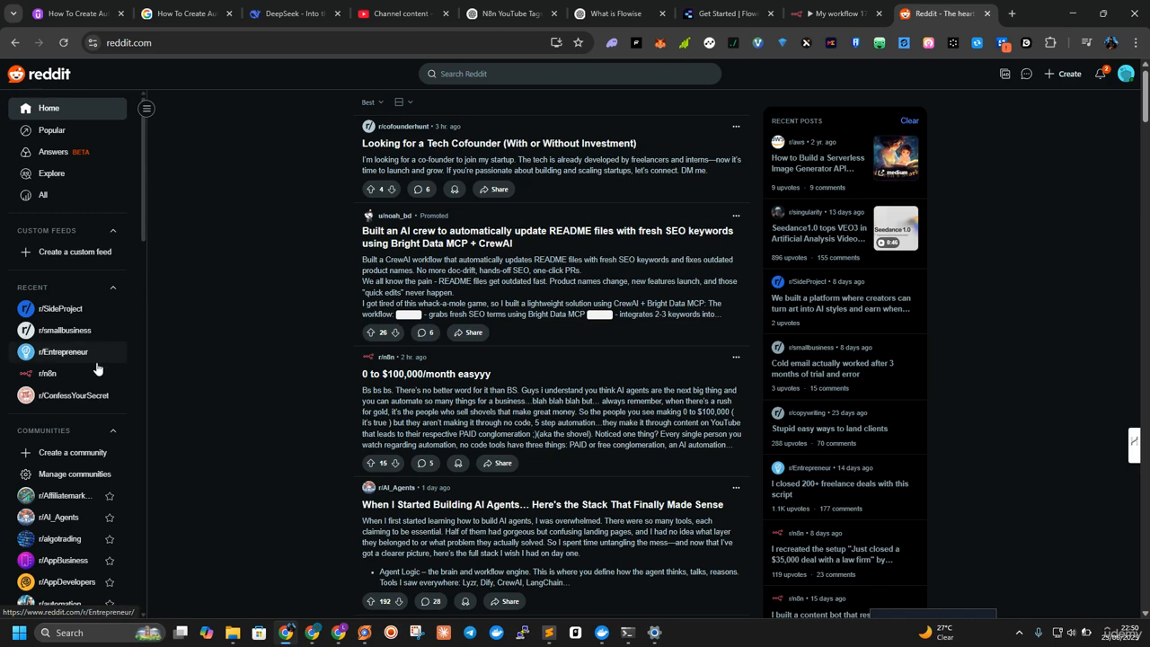
left_click(85, 395)
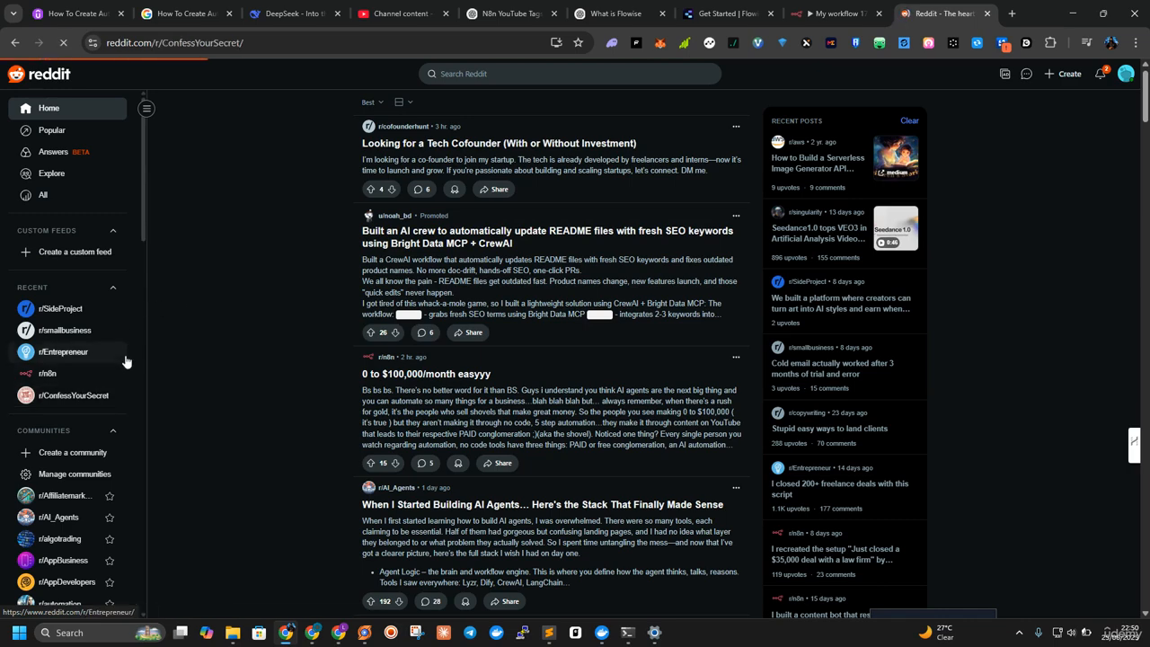
left_click(421, 332)
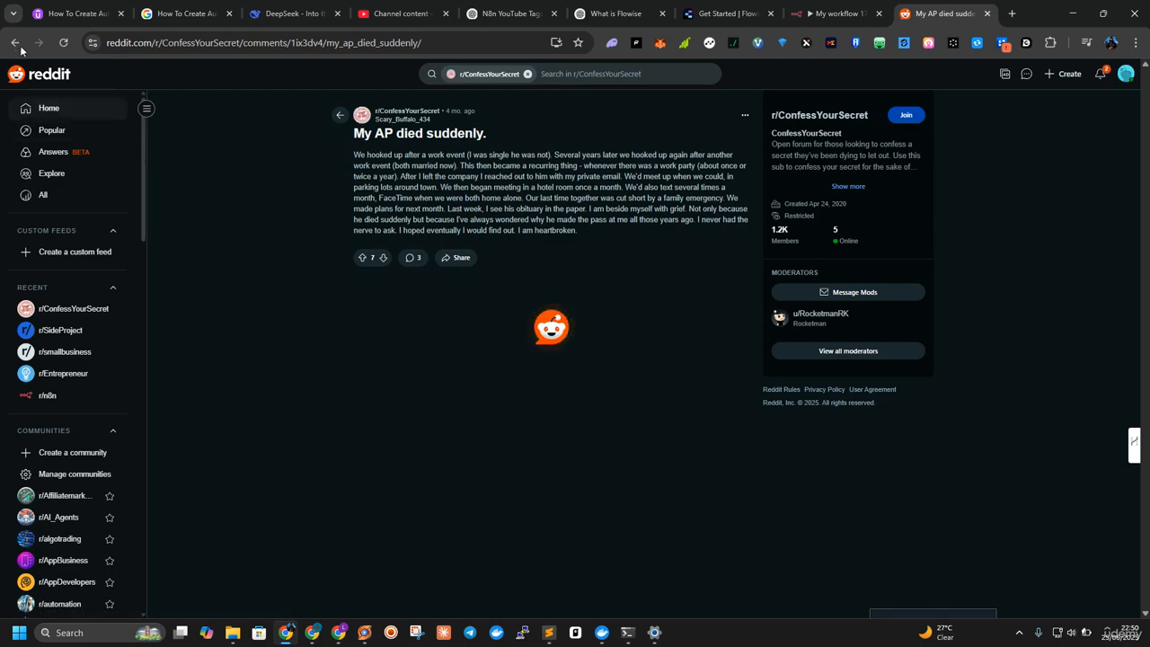
key("alt+Left")
scroll(633, 306, "down", 2)
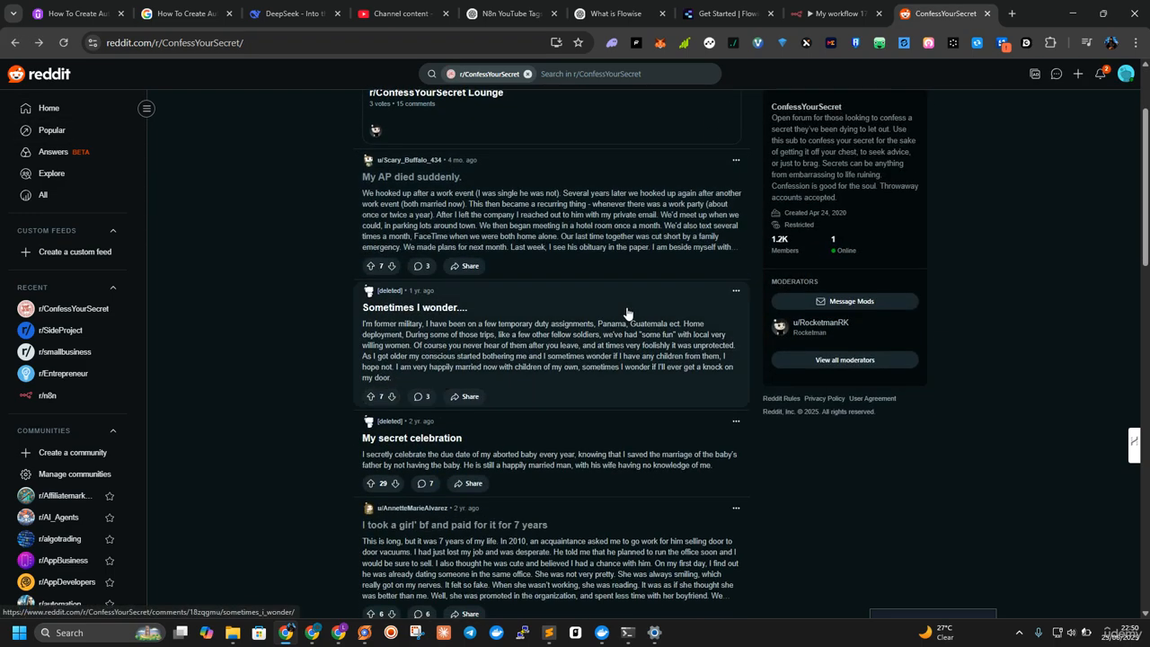
scroll(629, 314, "down", 2)
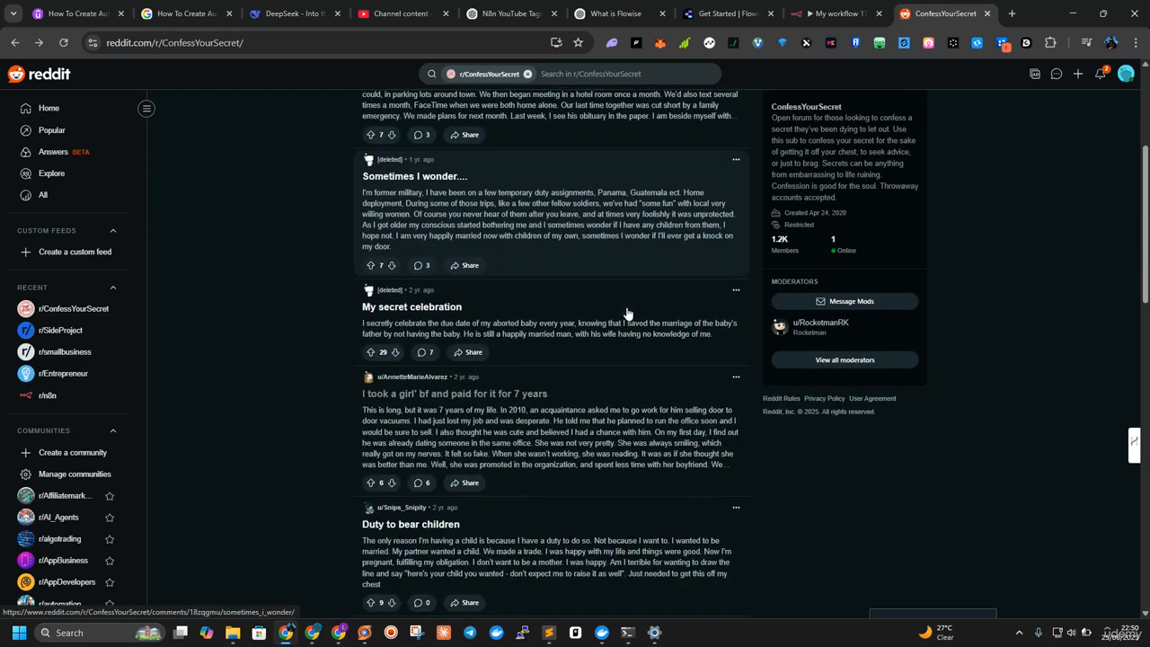
left_click(659, 329)
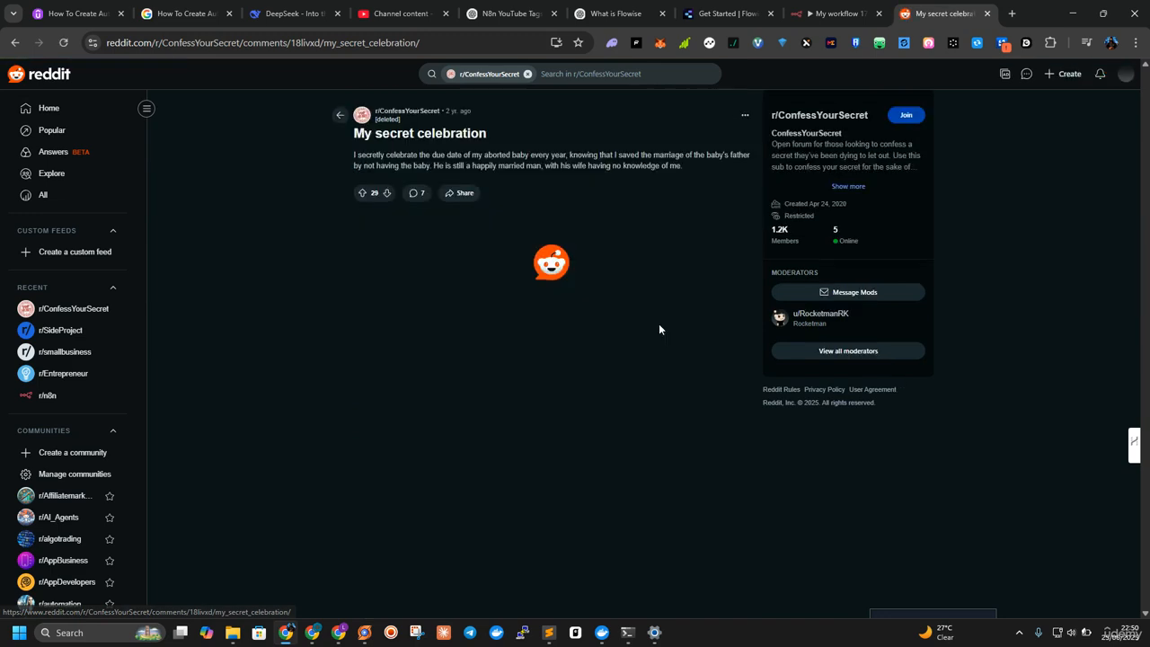
left_click(14, 43)
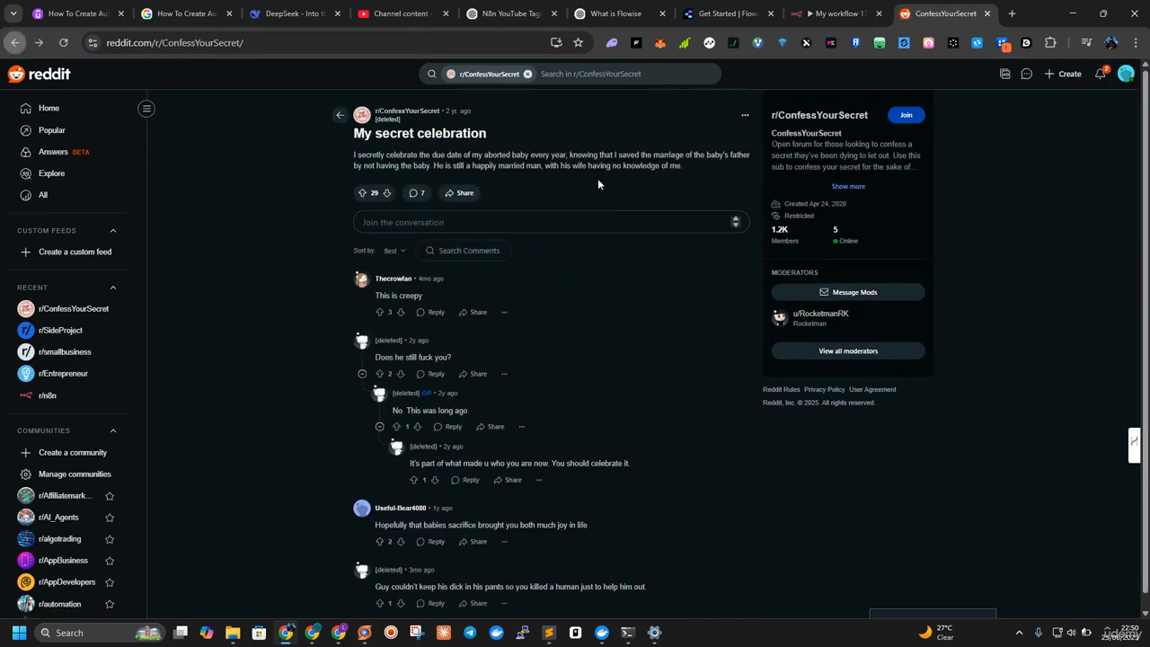
scroll(573, 302, "down", 4)
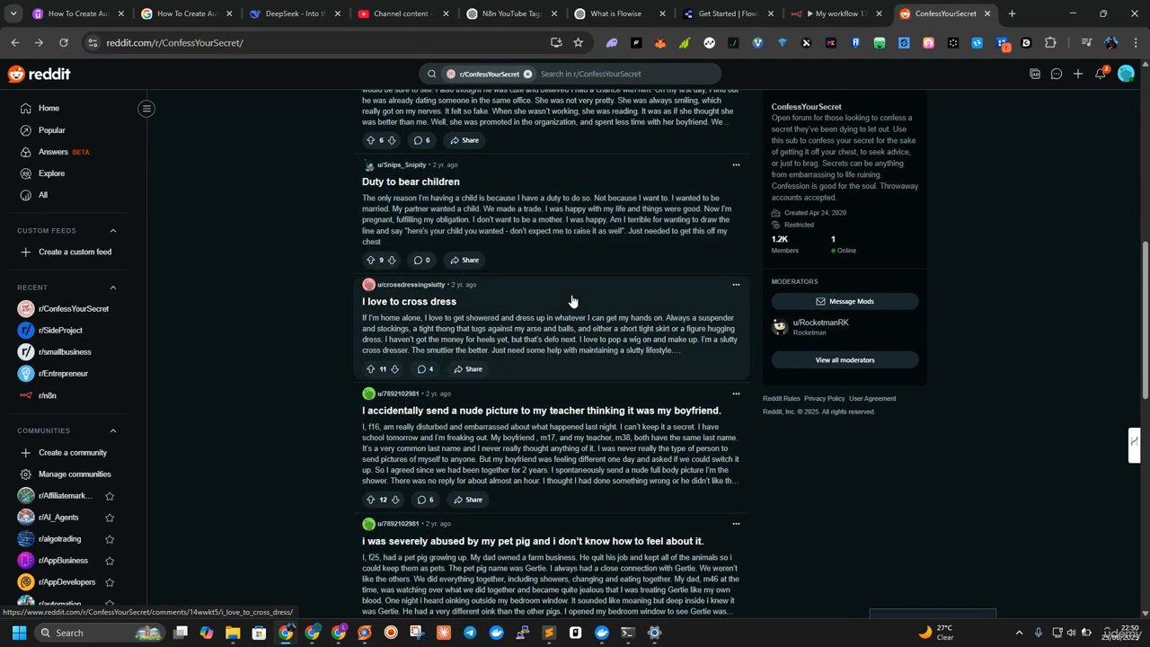
scroll(417, 297, "down", 4)
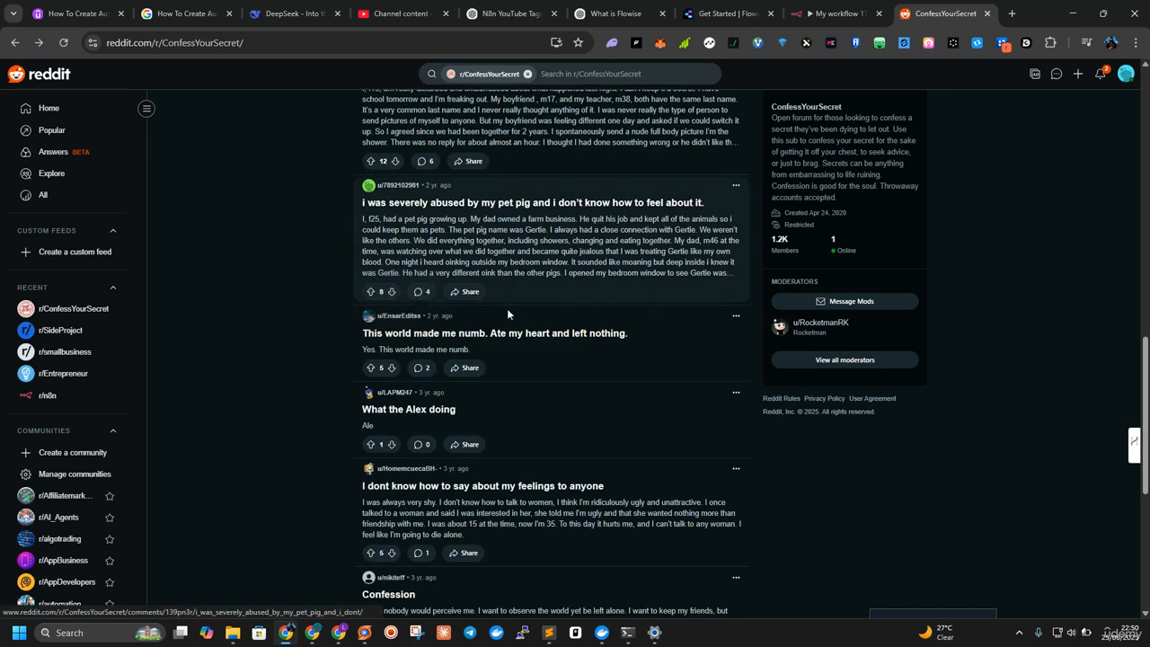
scroll(589, 256, "down", 4)
scroll(589, 256, "down", 1)
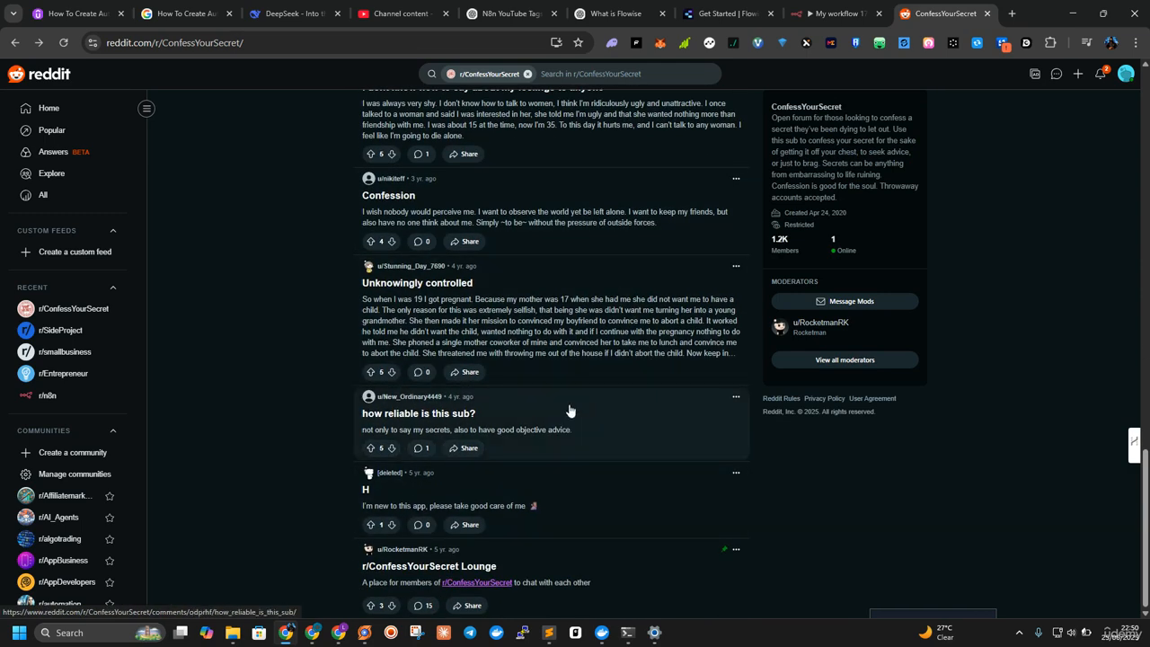
scroll(630, 436, "up", 2)
scroll(628, 436, "up", 20)
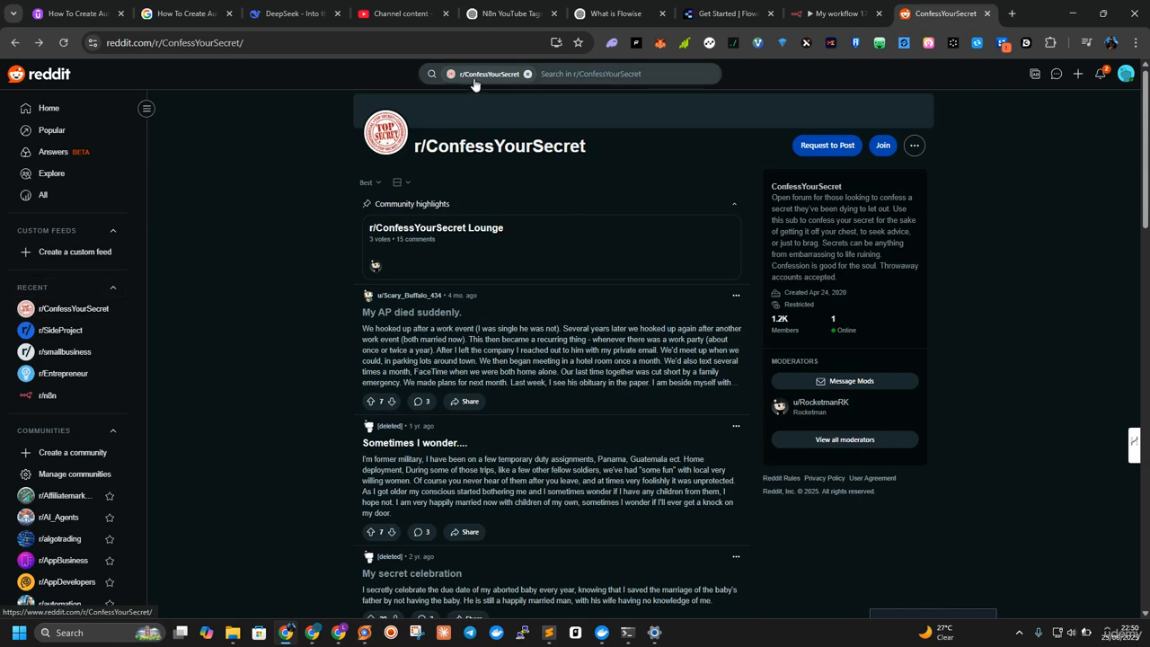
Step: Search all of Reddit for "confess" and open the r/confession community
left_click(527, 76)
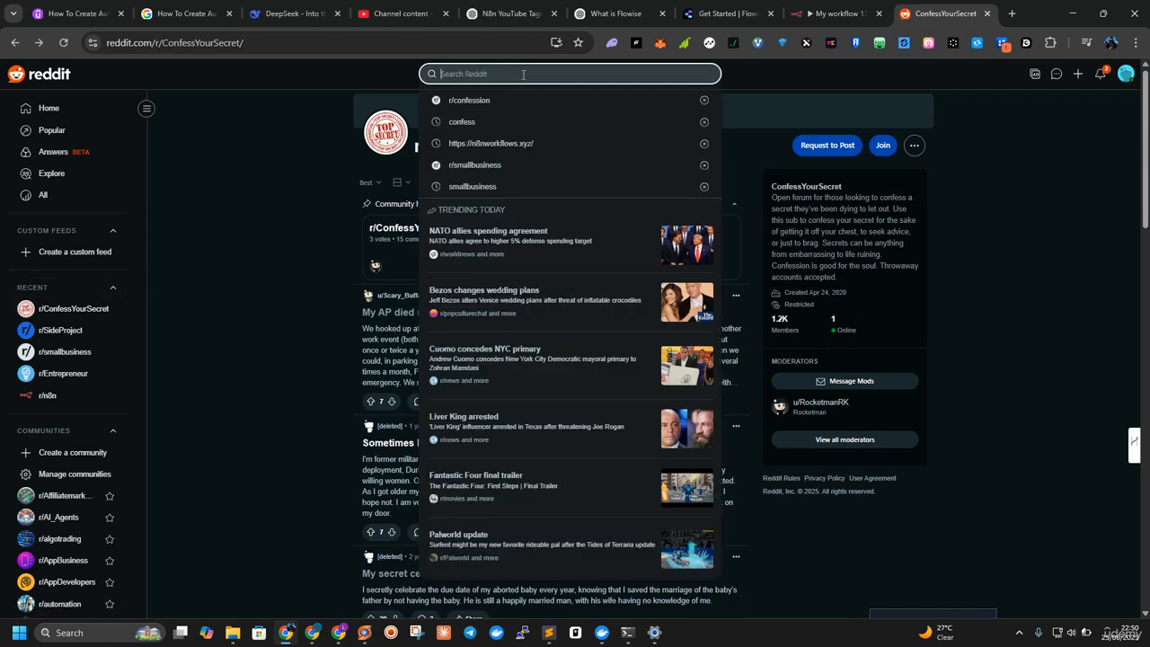
type("h")
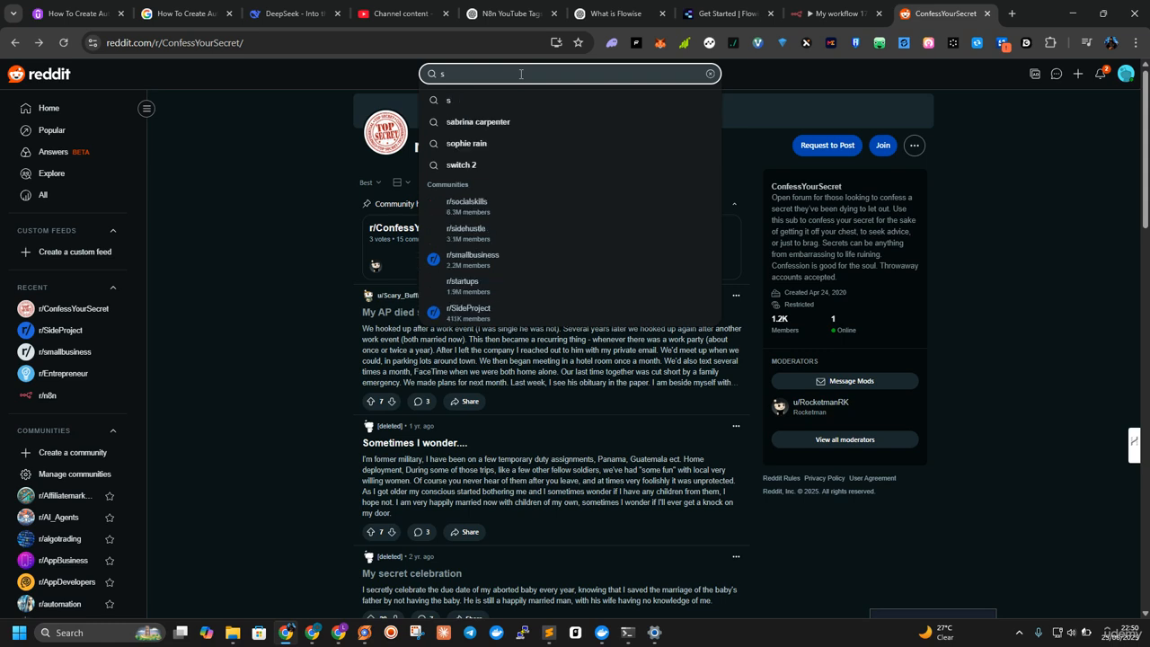
key("BackSpace")
type("confess")
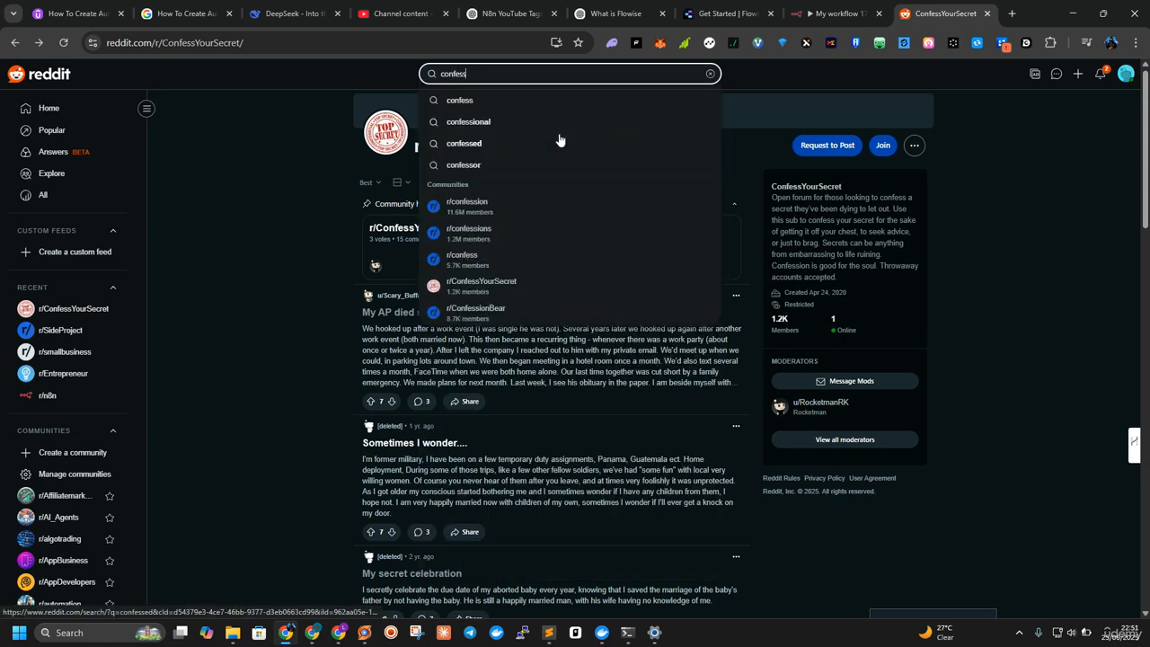
left_click(480, 213)
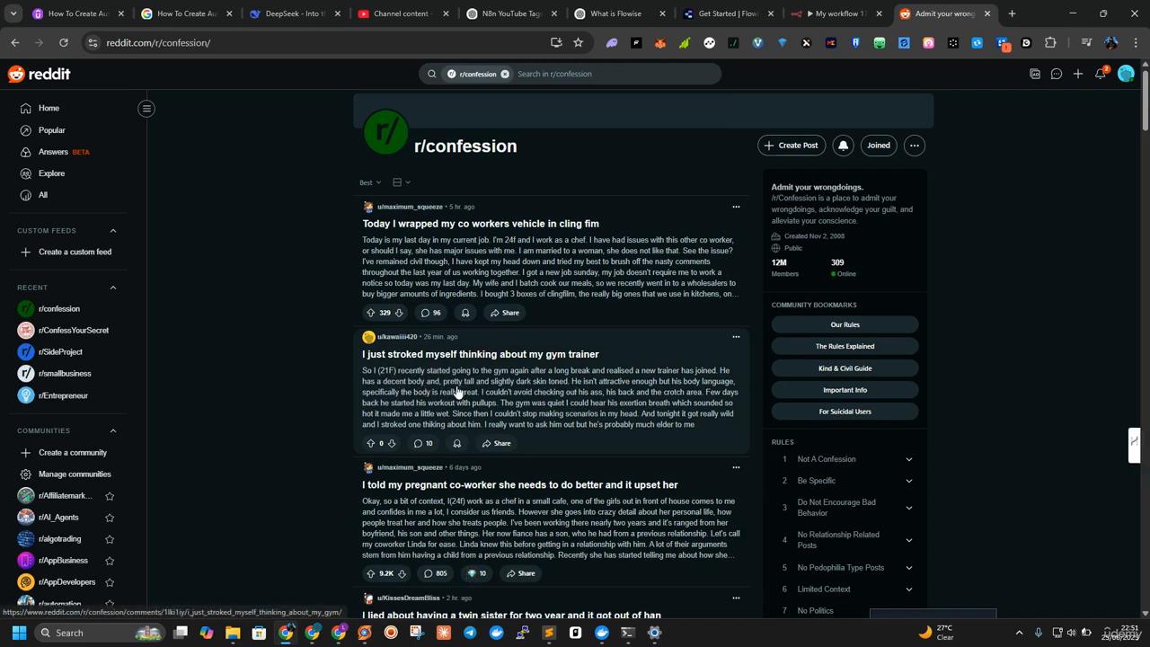
Step: Open the r/confession post about lying about having a twin sister and copy its full story text
left_click(604, 392)
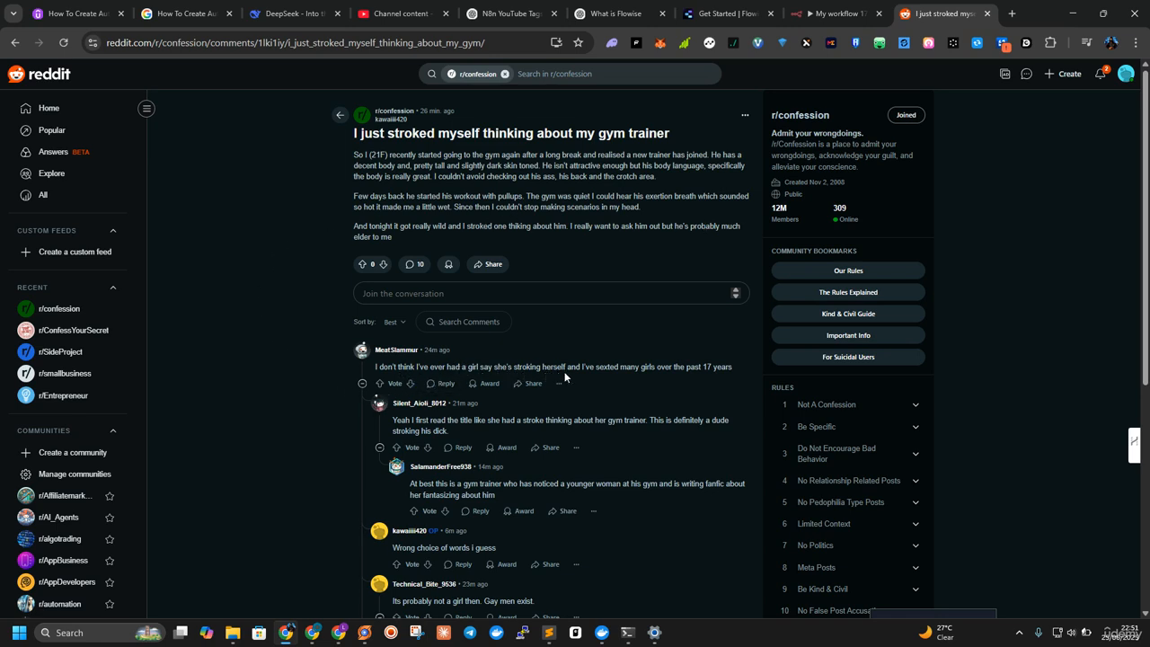
left_click(15, 42)
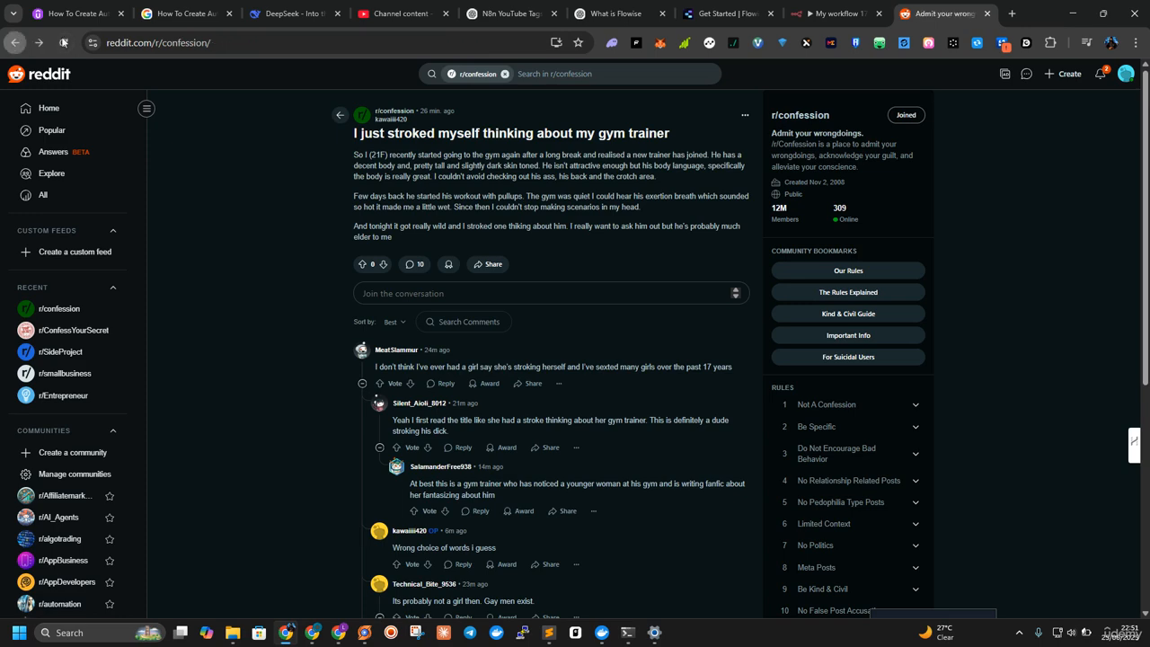
scroll(581, 306, "down", 3)
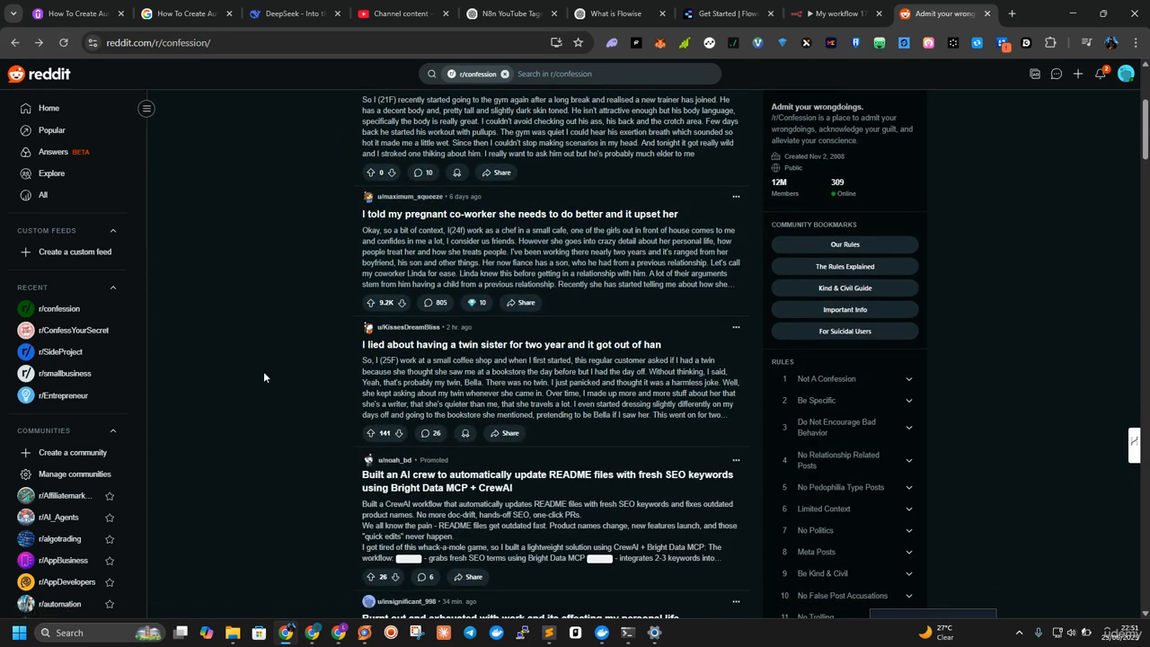
scroll(438, 305, "down", 2)
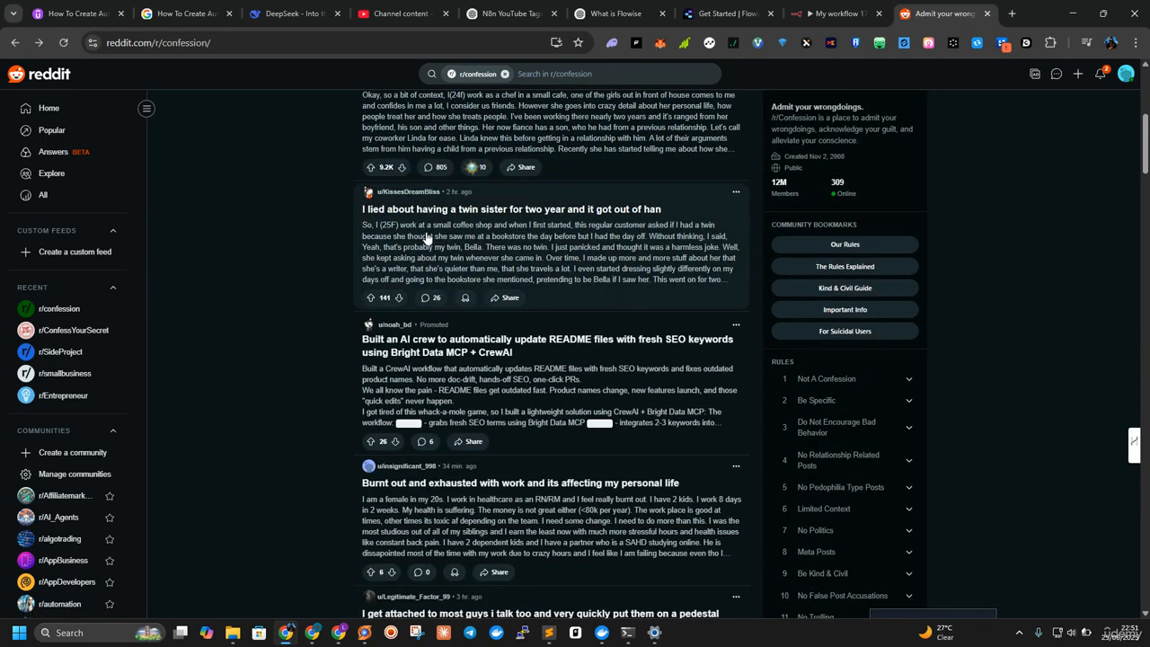
left_click(620, 235)
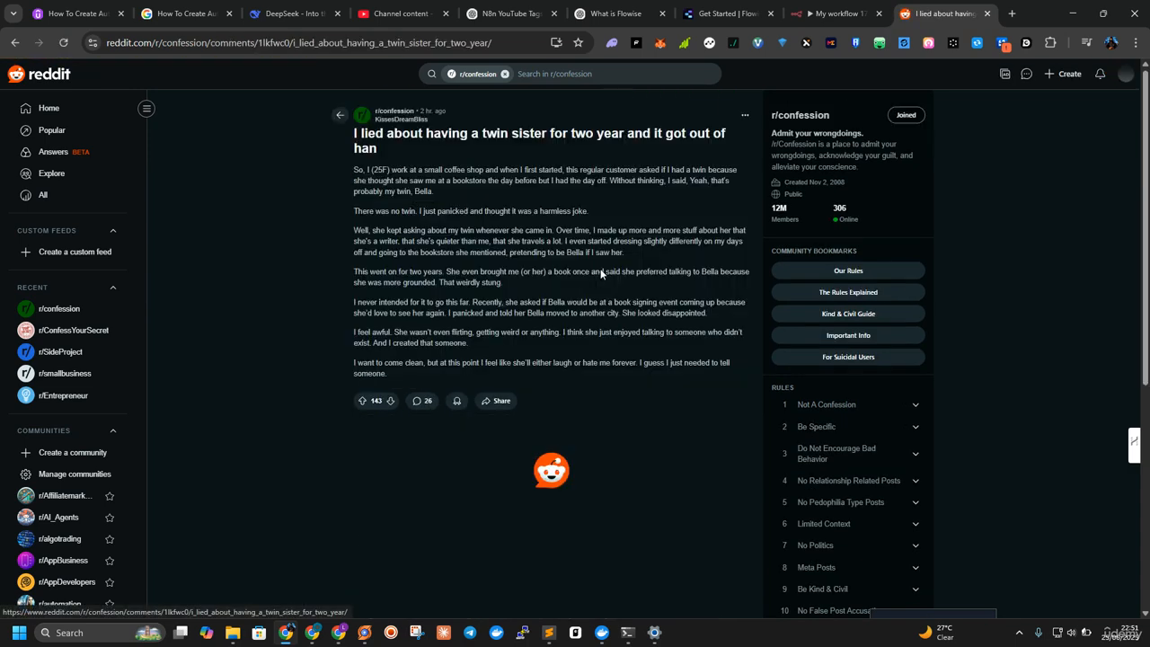
left_click_drag(389, 374, 355, 170)
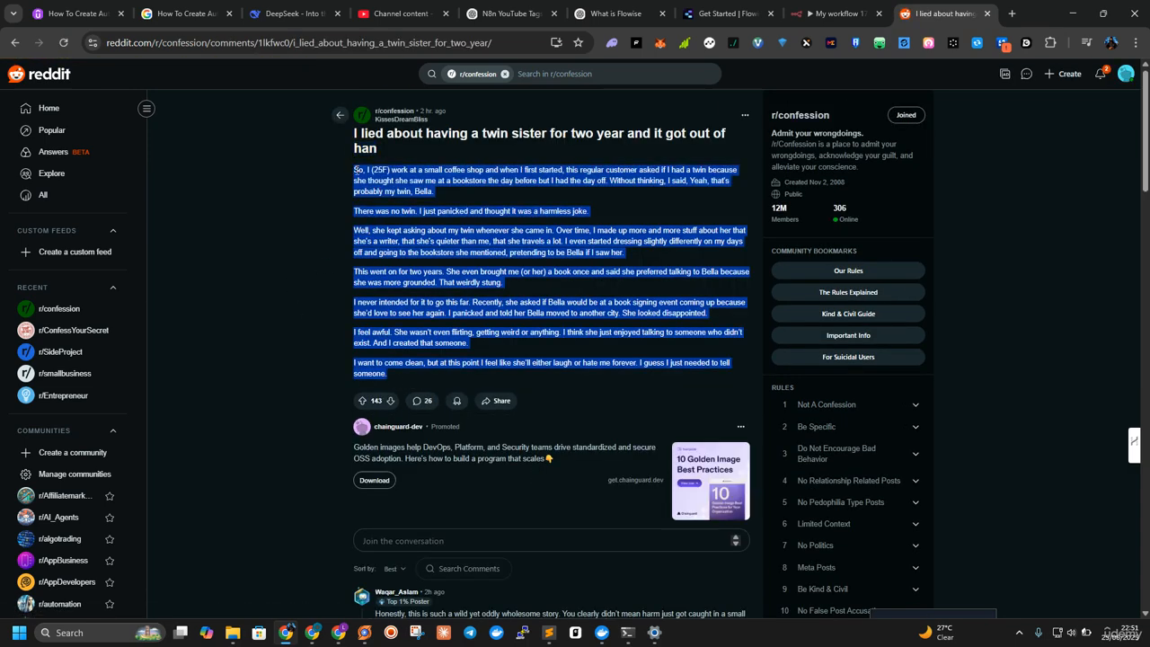
Step: Execute the n8n workflow from its canvas, submit the copied Reddit story in the test form, and close the form window
left_click(832, 14)
left_click(57, 72)
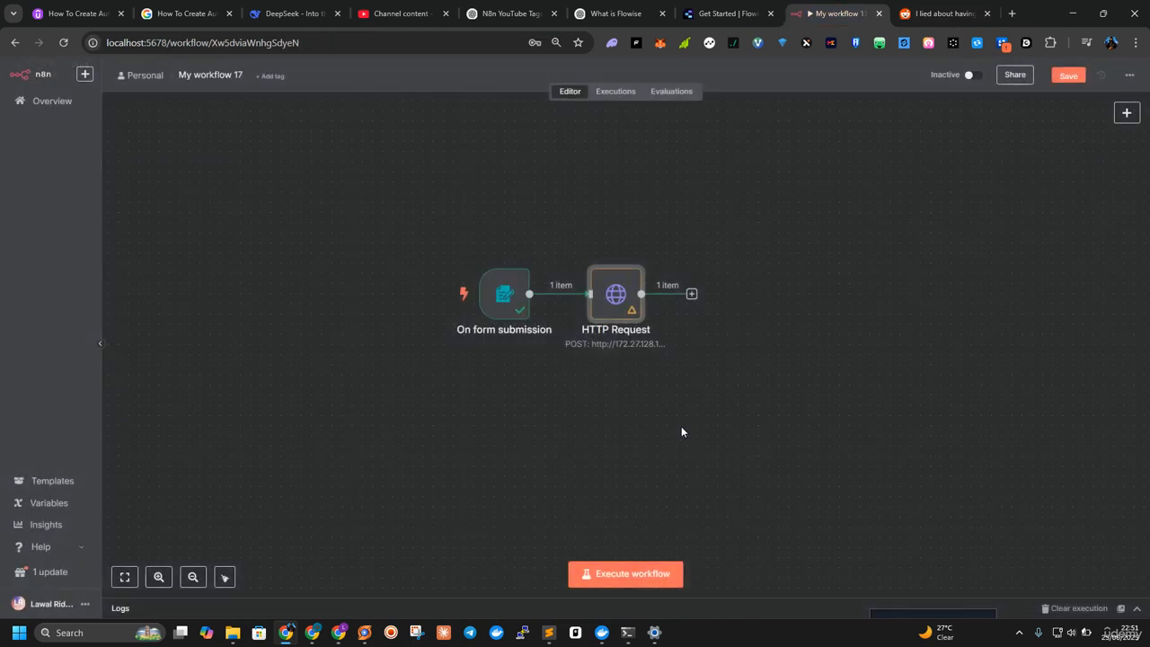
left_click(422, 295)
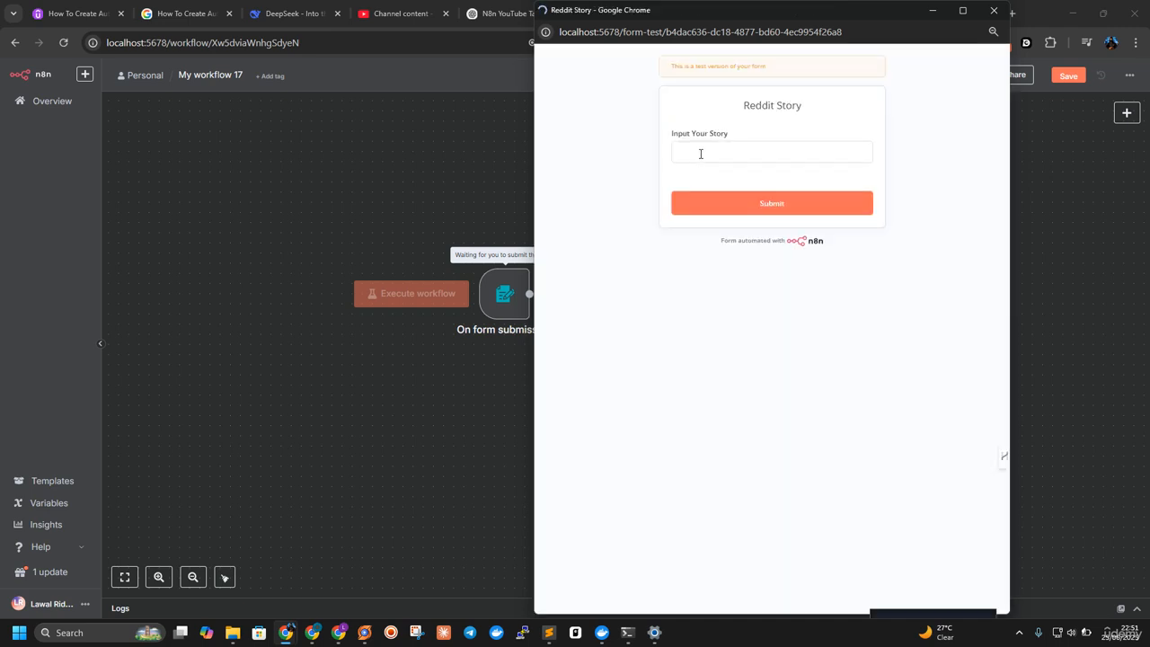
left_click(701, 153)
key("ctrl+v")
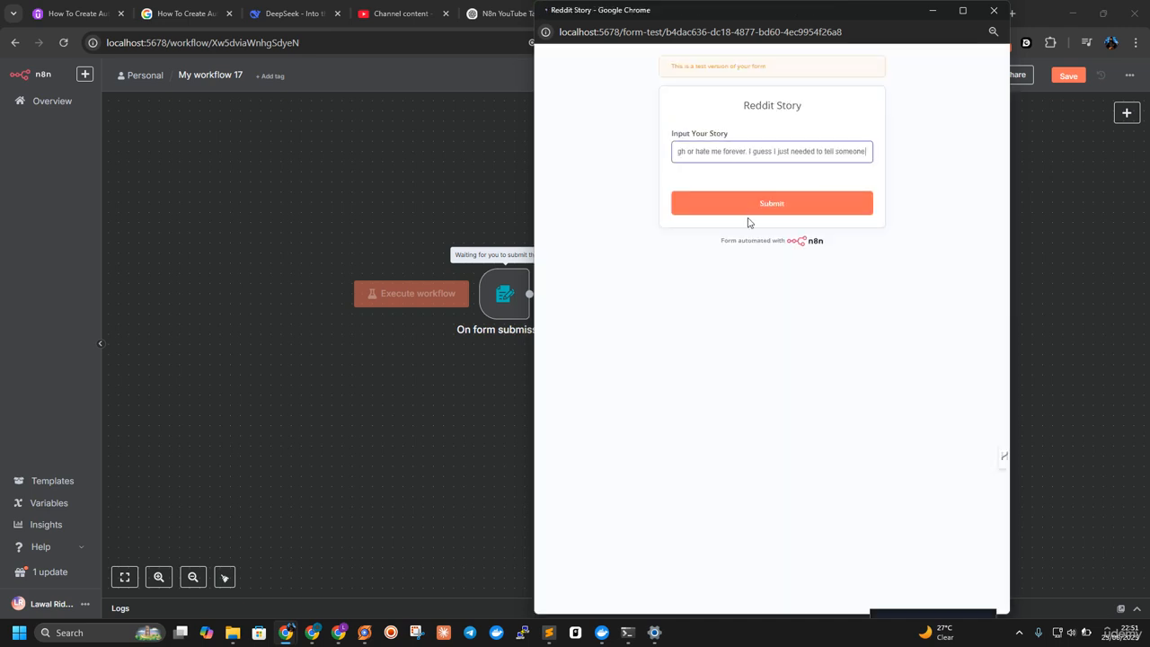
left_click(763, 216)
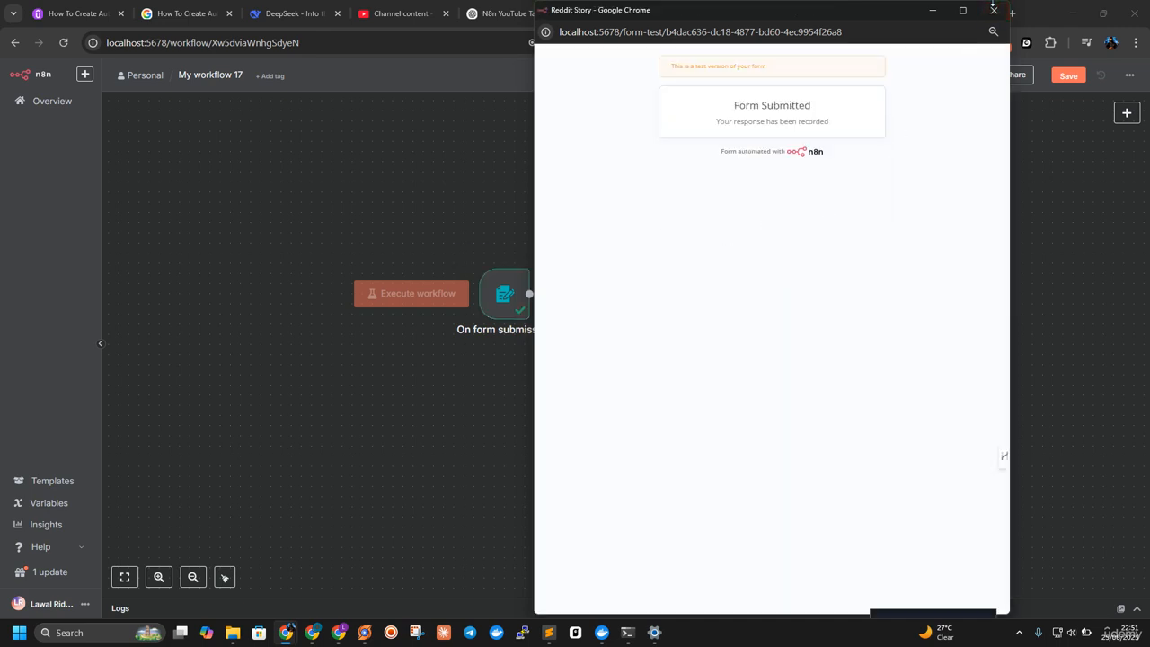
left_click(994, 10)
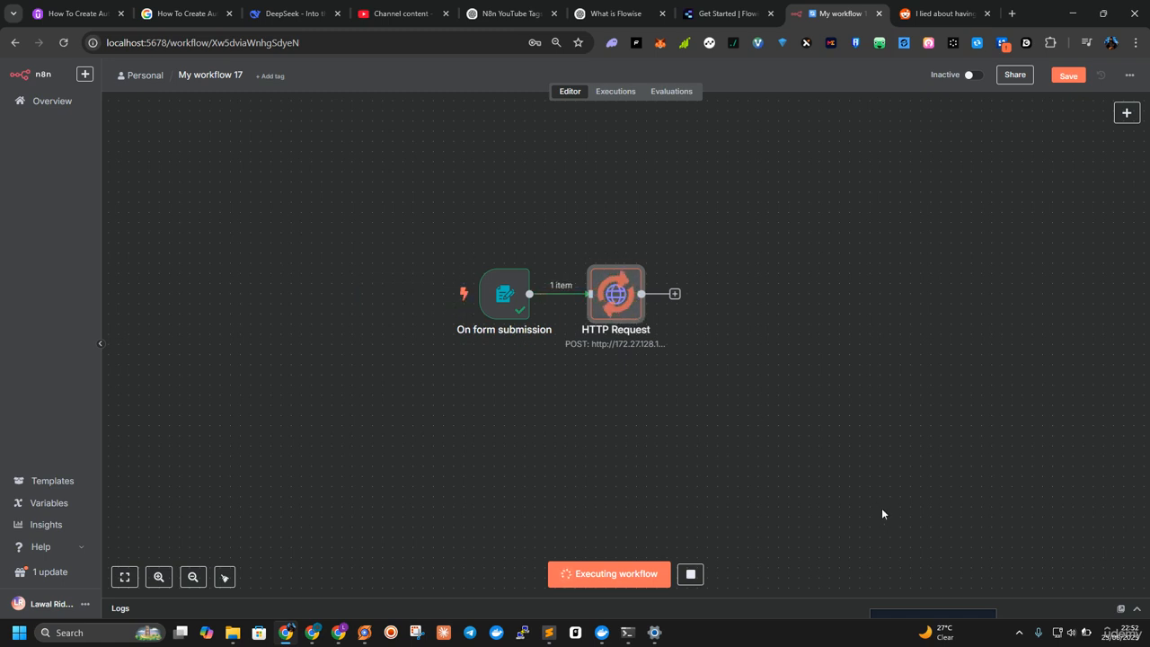
Step: Rename the HTTP Request node to "Convert To Speech"
right_click(613, 307)
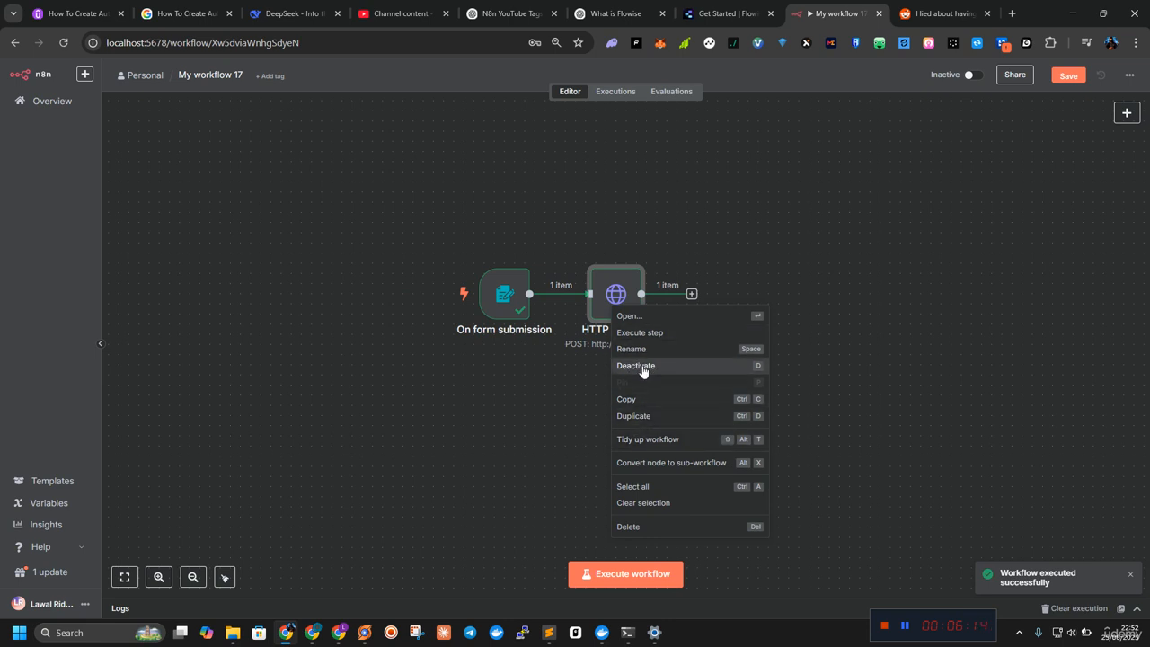
left_click(637, 349)
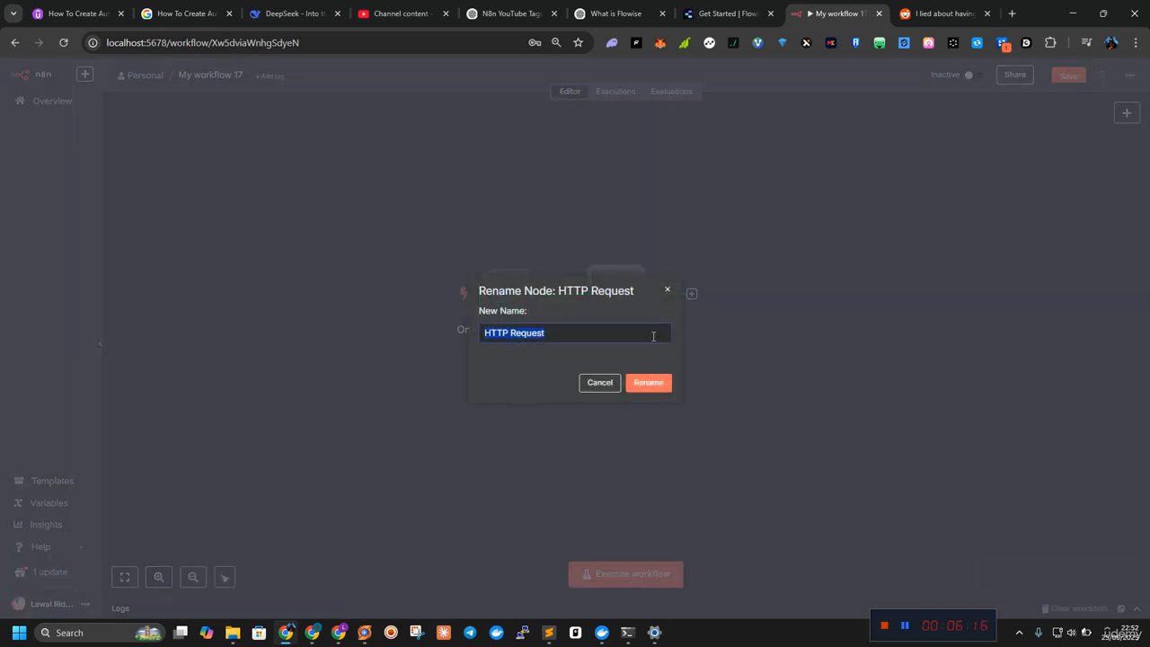
type("Convert To Speech")
left_click(645, 380)
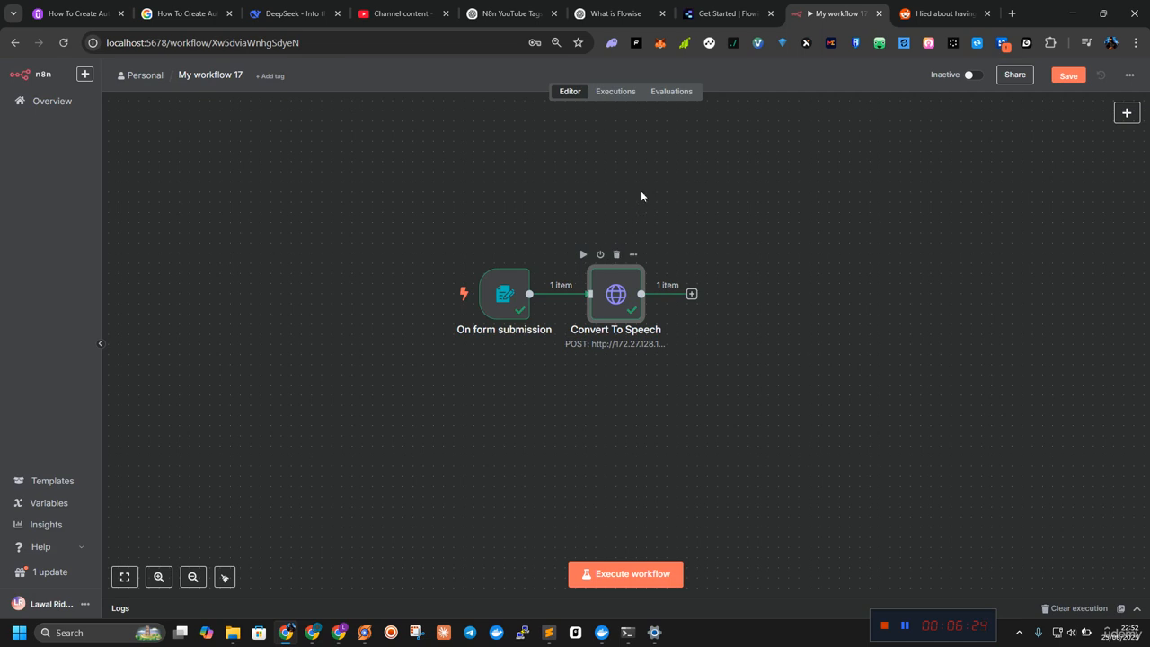
Step: Open the Convert To Speech node, play its generated audio output, and return to the canvas
key("Return")
left_click(842, 295)
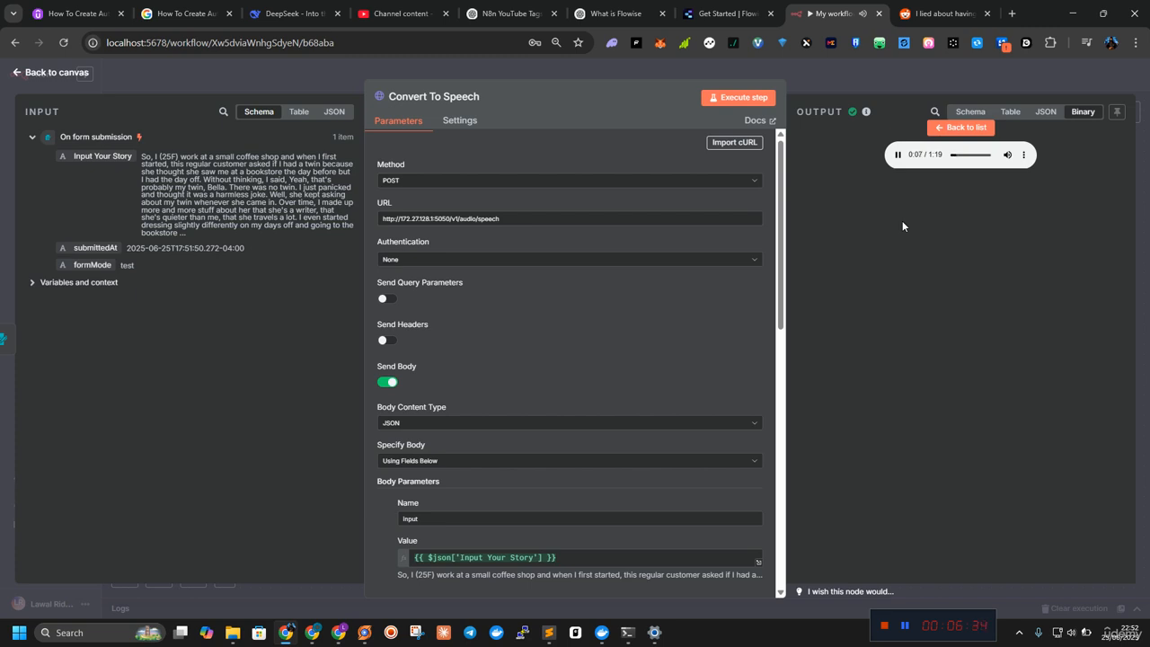
left_click(56, 74)
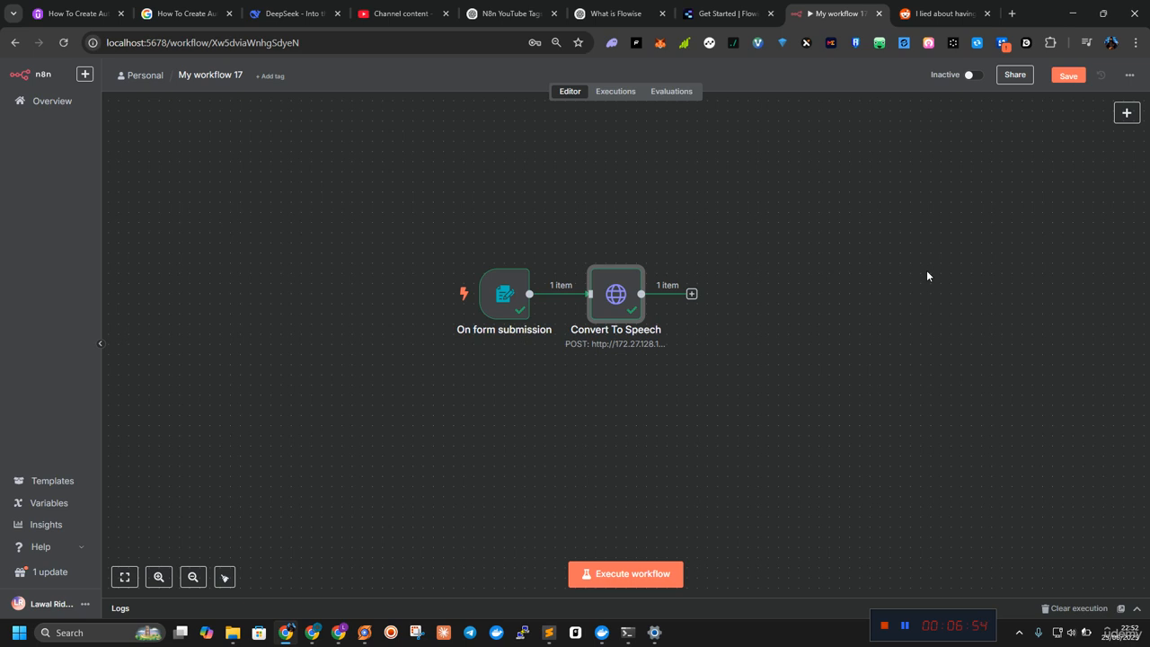
mouse_move(508, 286)
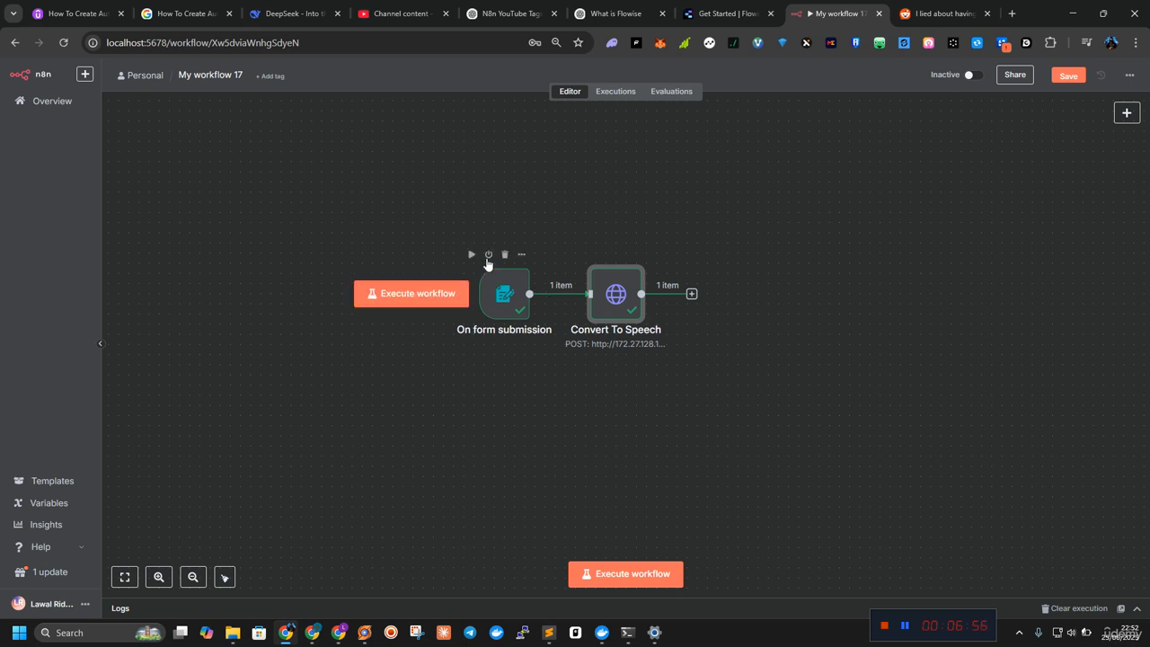
Step: Pin the output data of both the On form submission and Convert To Speech nodes
left_click_drag(471, 191, 680, 391)
key("p")
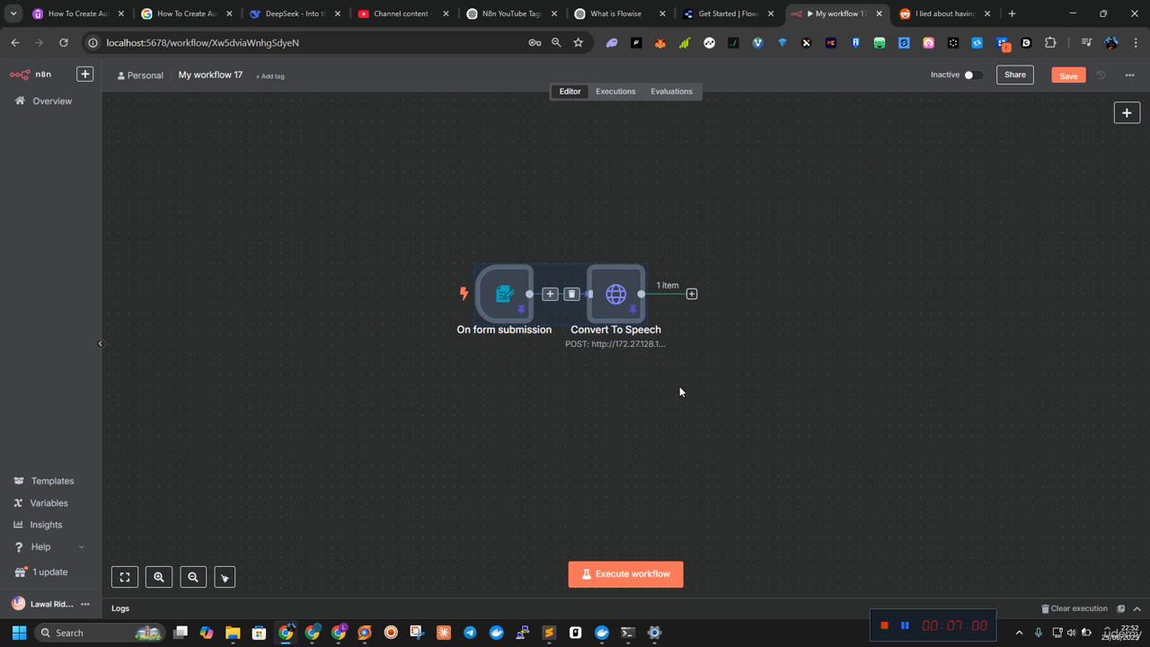
left_click(679, 391)
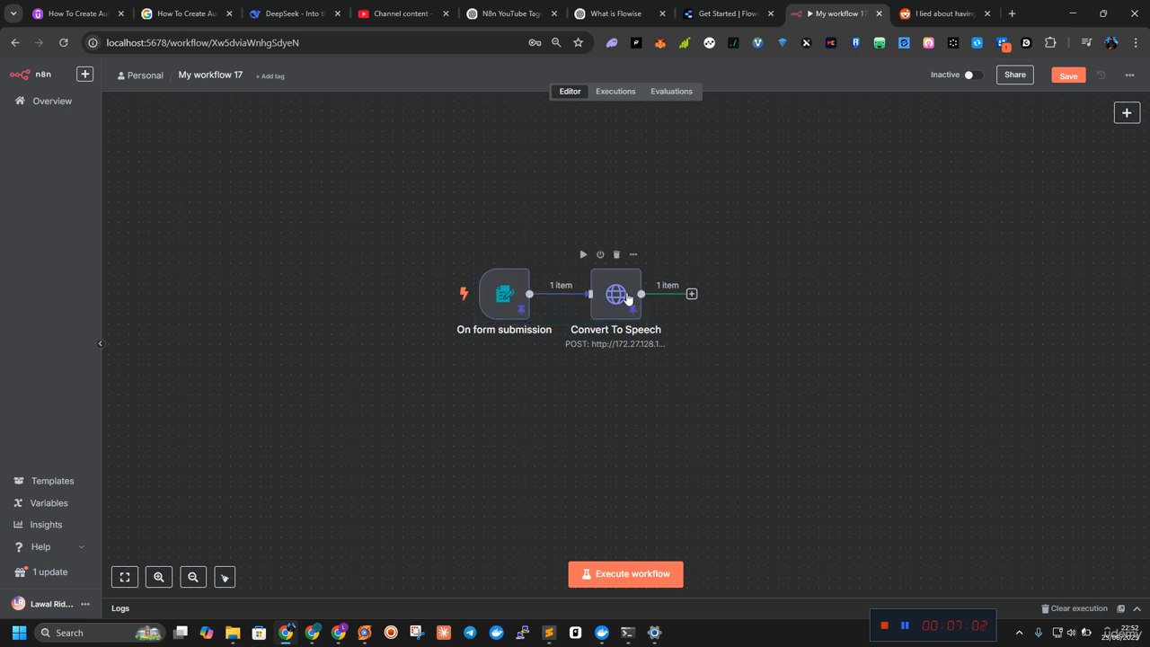
scroll(616, 296, "right", 2)
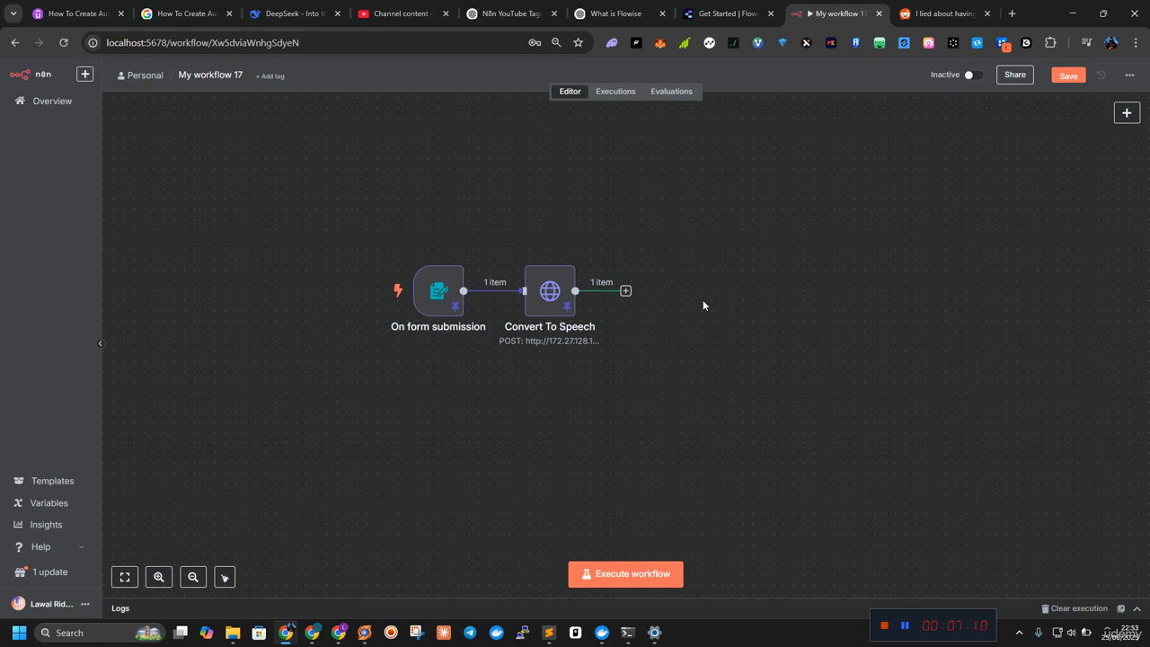
scroll(702, 299, "down", 1)
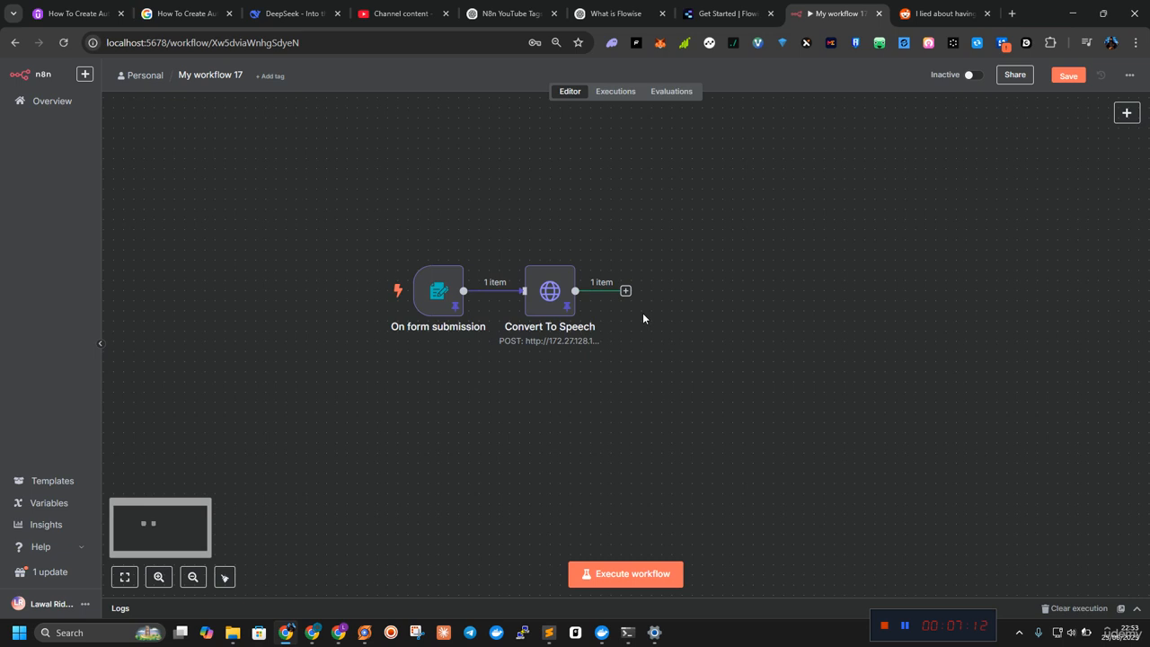
Step: Switch to Baserow in a new browser tab, loading the suggested files table grid
left_click(1013, 14)
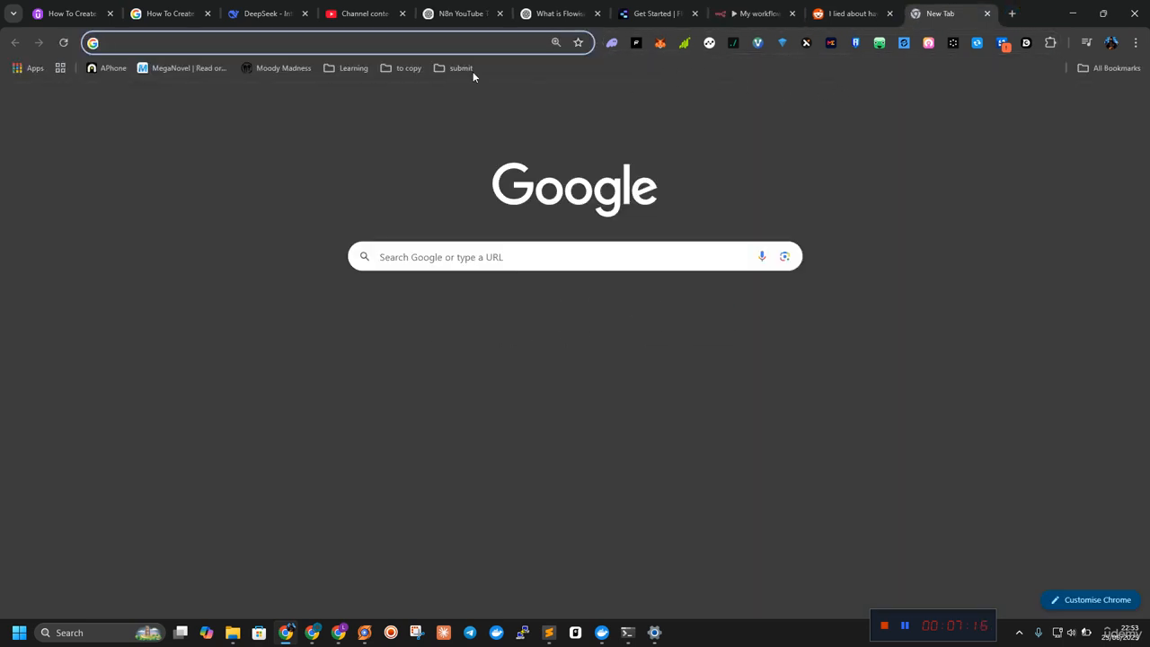
type("bas")
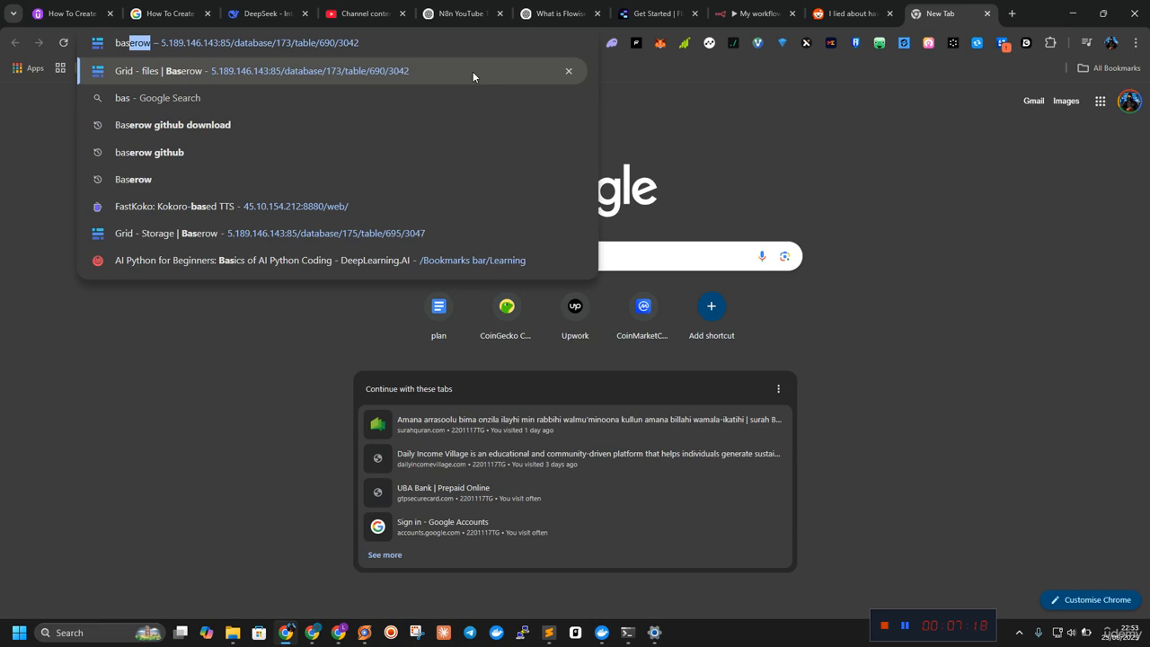
key("Return")
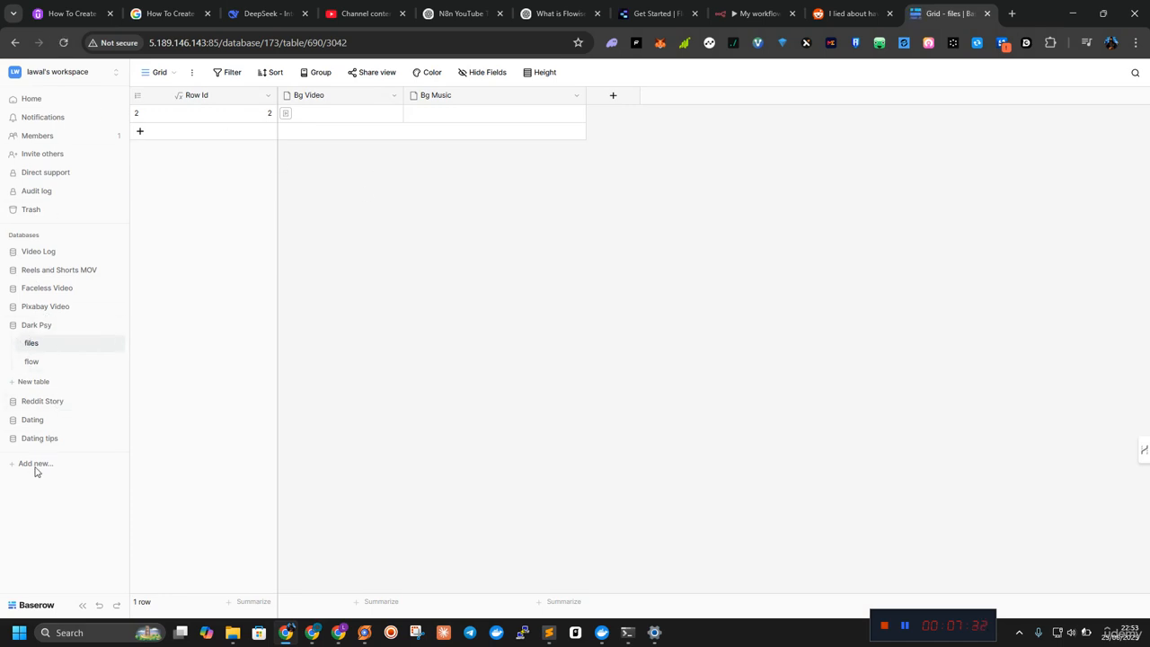
Step: Open the Script table of the Reddit Story database and delete that whole database
left_click(52, 401)
left_click(41, 363)
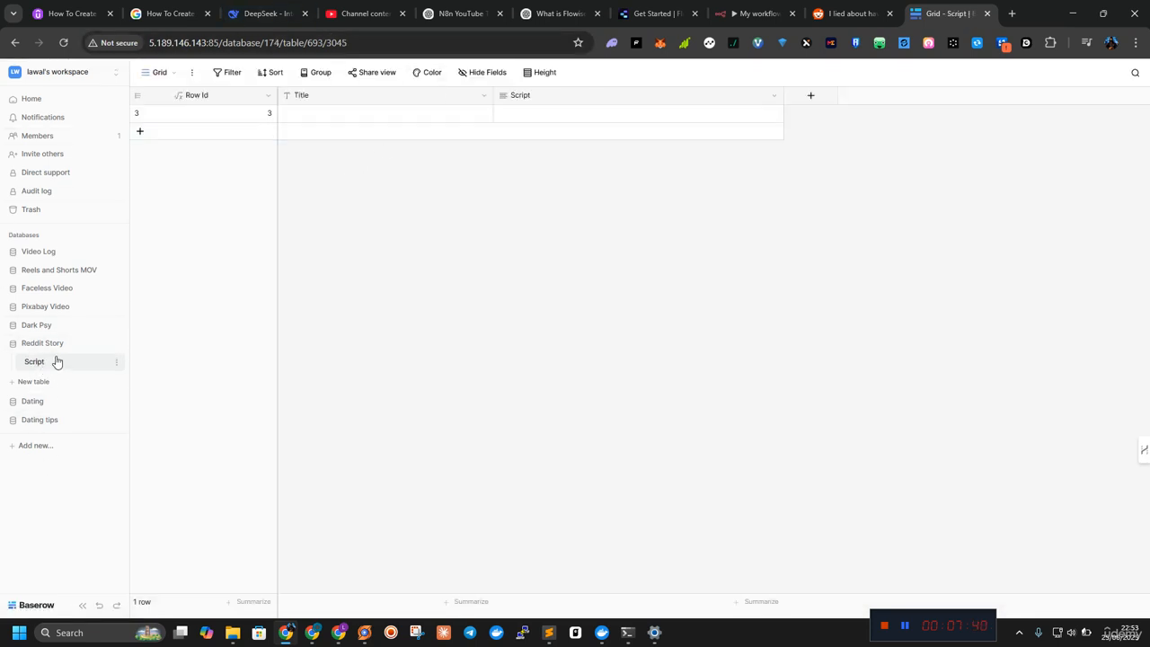
left_click(116, 344)
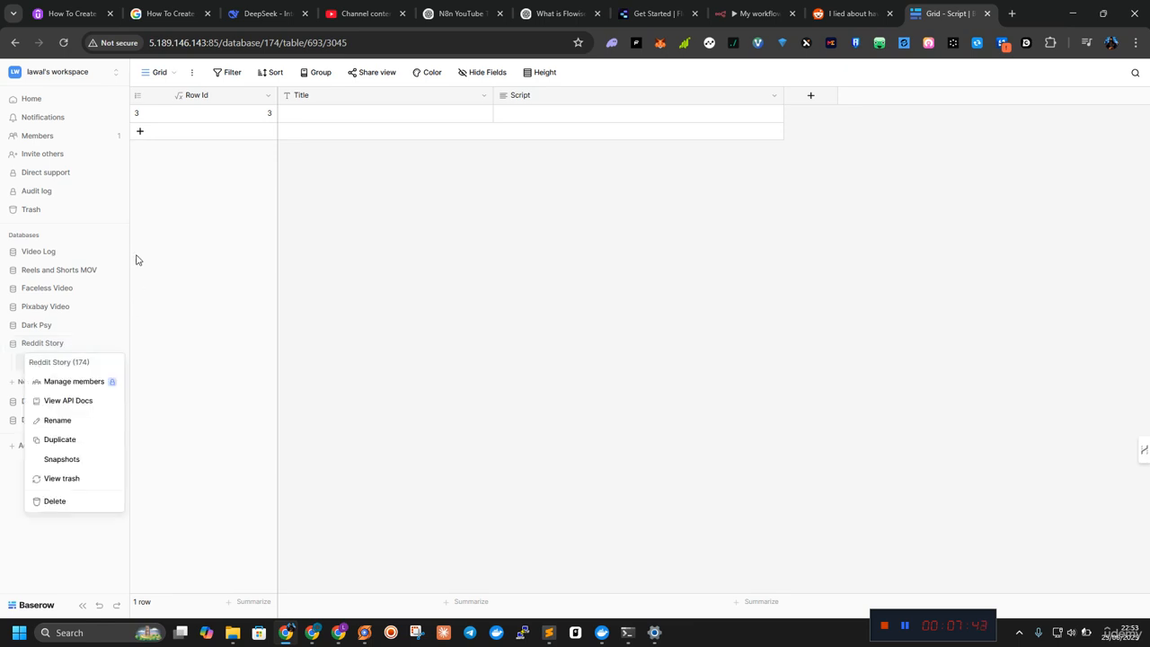
left_click(69, 501)
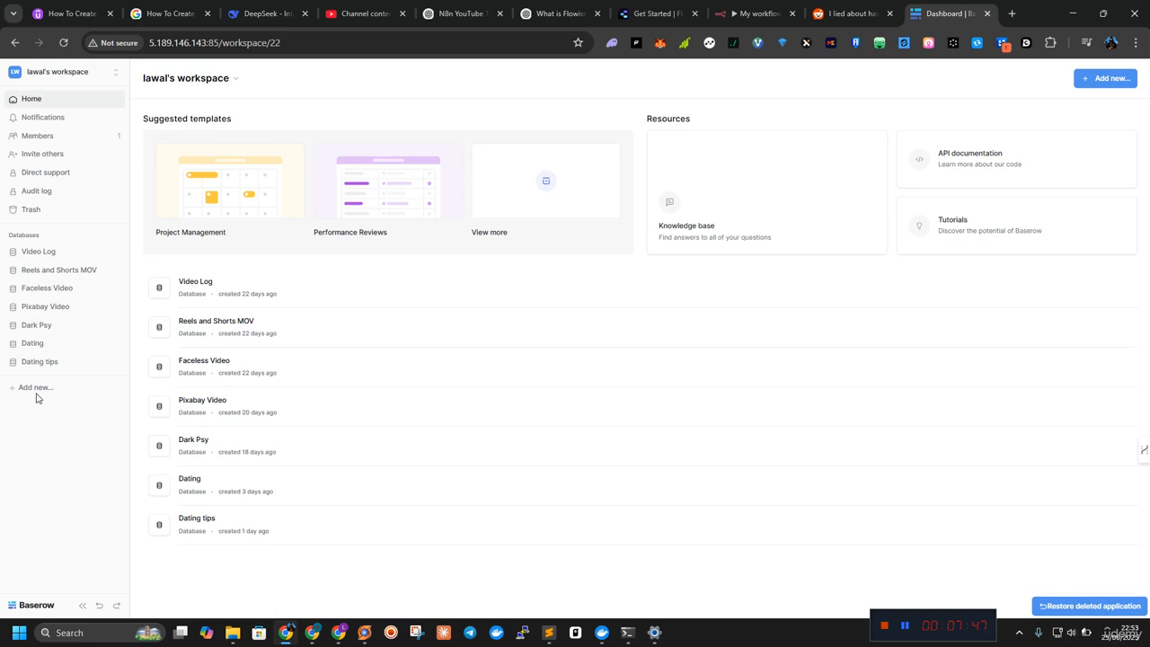
Step: Create a new database from scratch named "Reddit" in the workspace
left_click(34, 387)
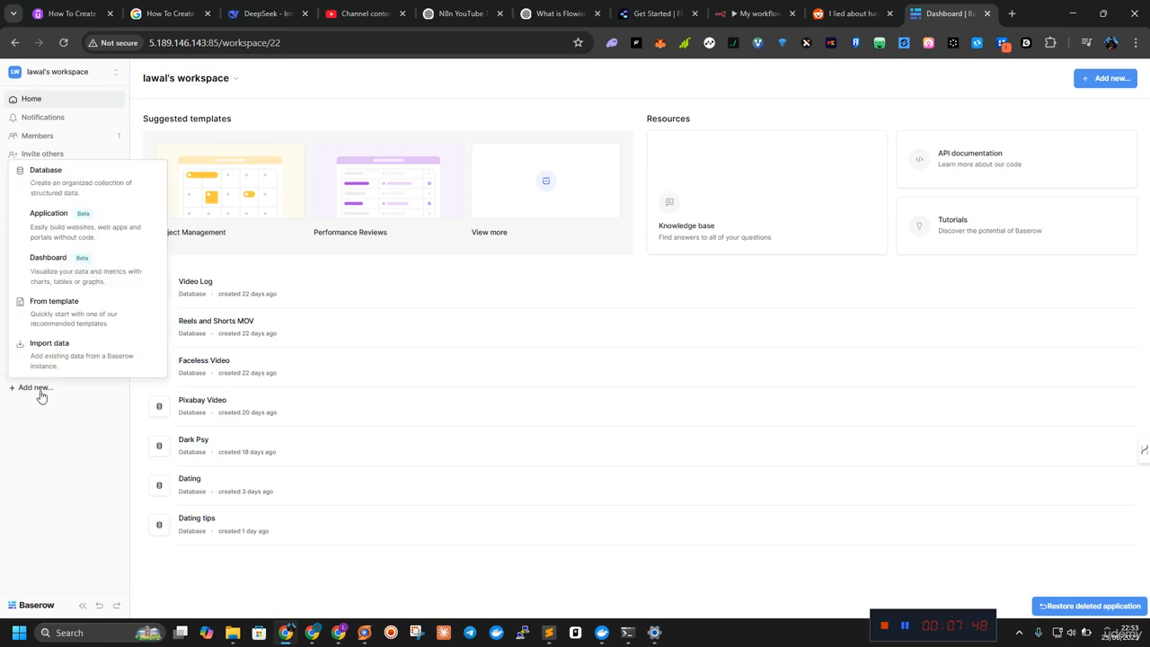
left_click(79, 192)
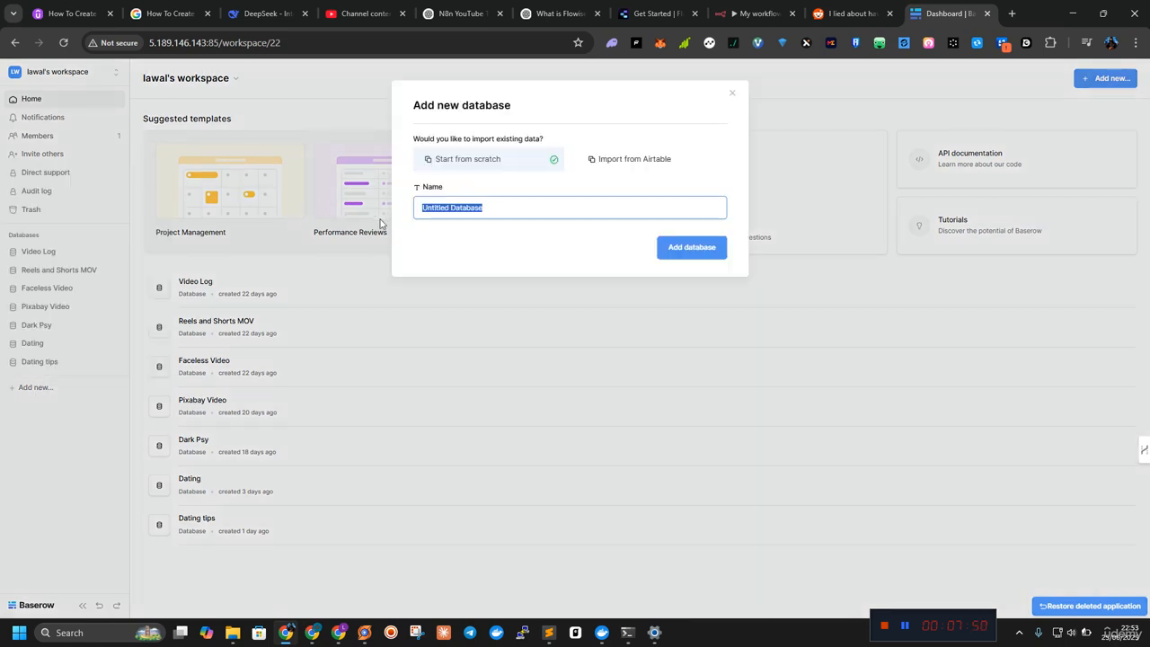
type("Reddit")
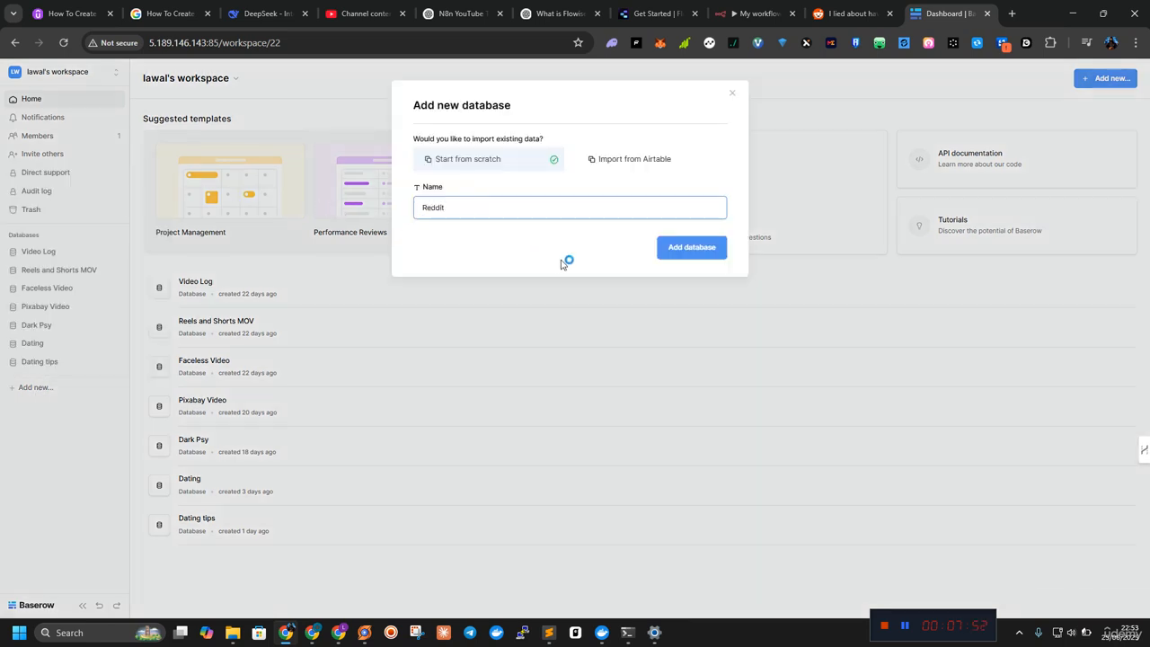
left_click(690, 251)
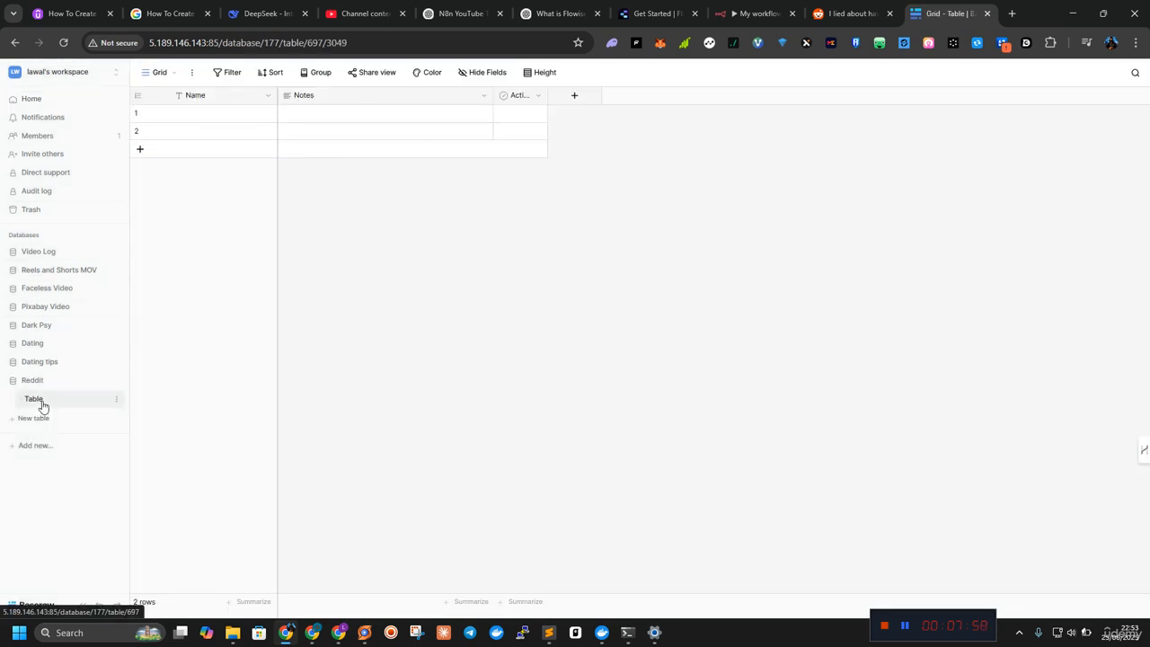
Step: Rename the default table of the Reddit database to "Scripting"
left_click(116, 399)
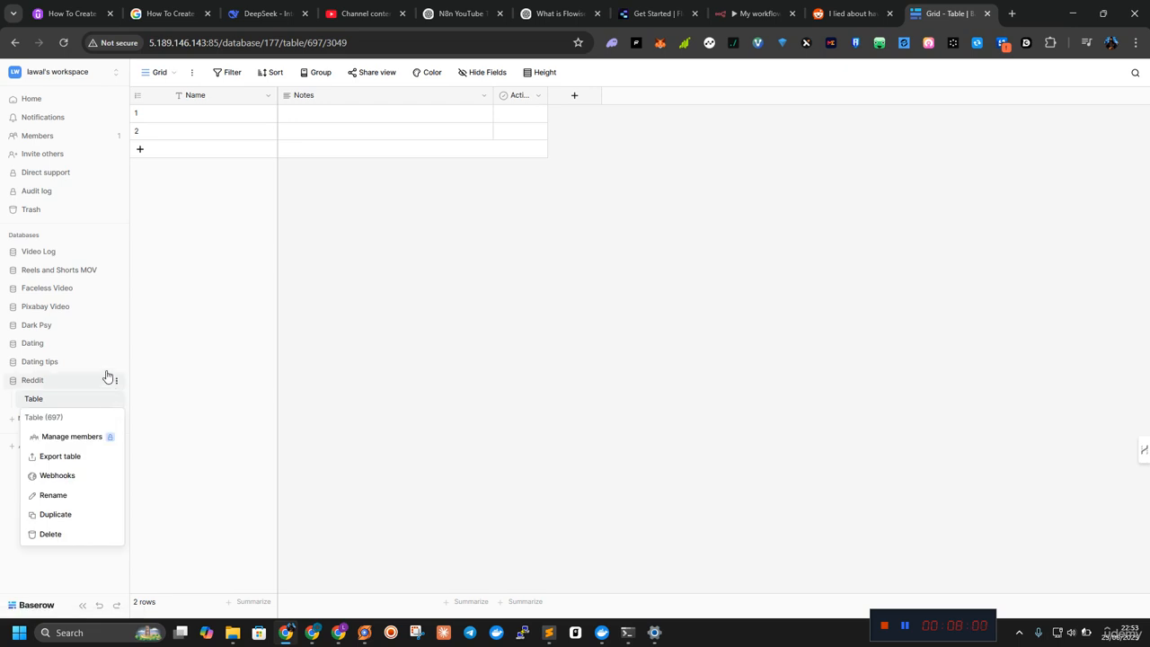
left_click(59, 497)
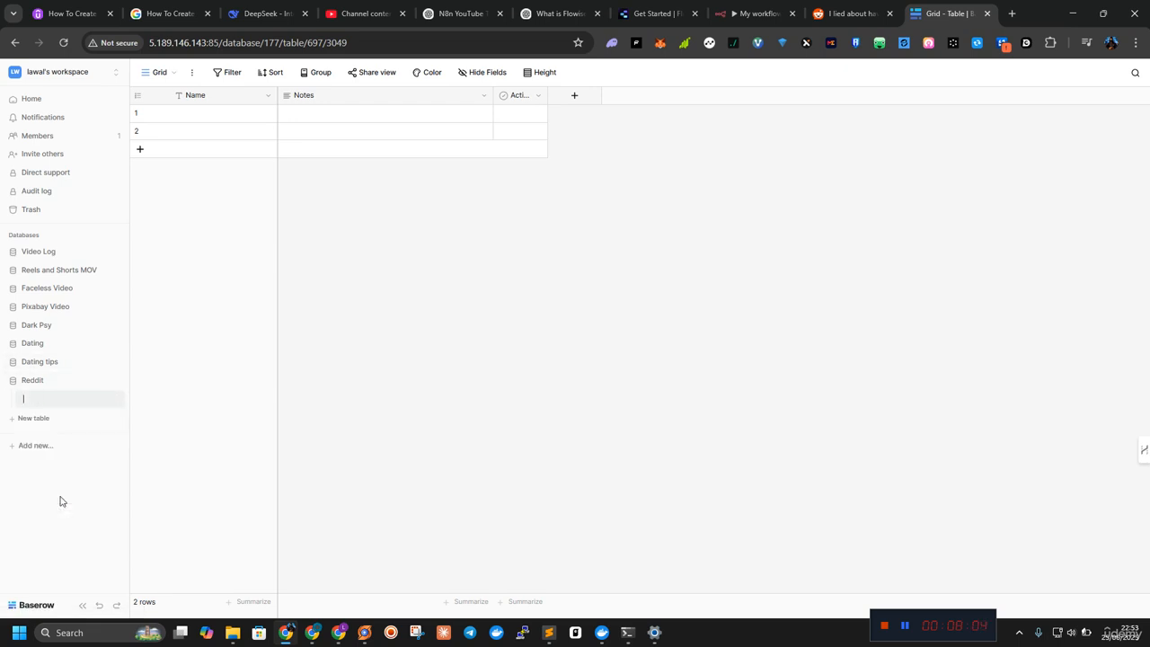
type("Scripting")
Step: Edit the Scripting table's Name field, renaming it "Row Id" and changing its type to Formula
left_click(267, 96)
left_click(227, 133)
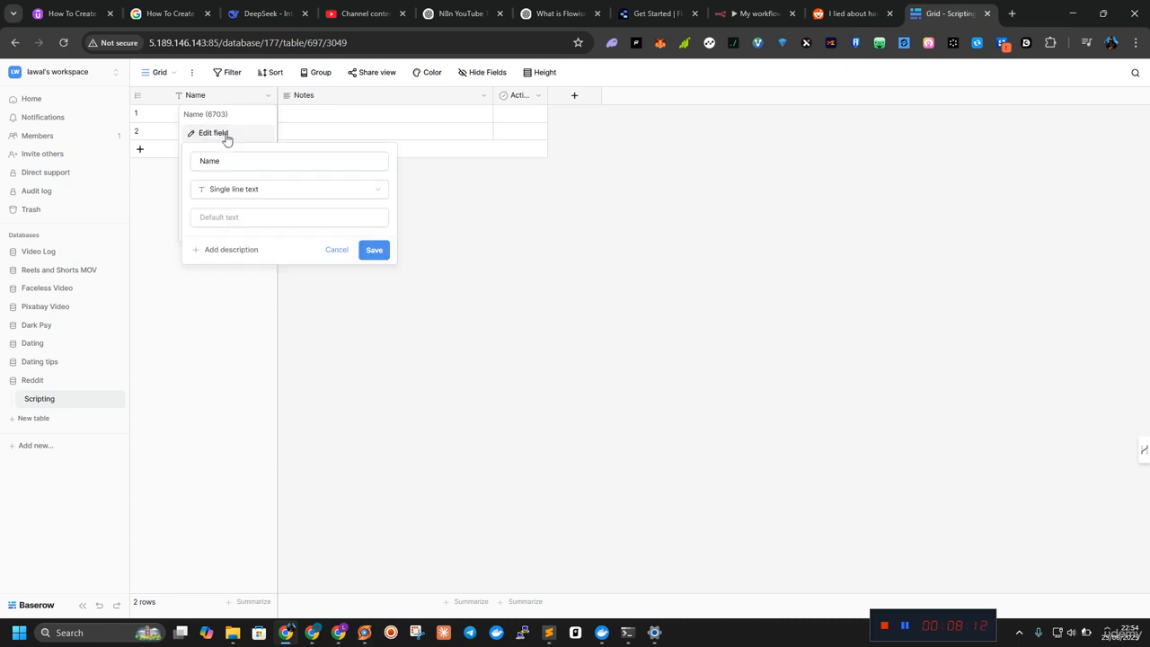
double_click(286, 159)
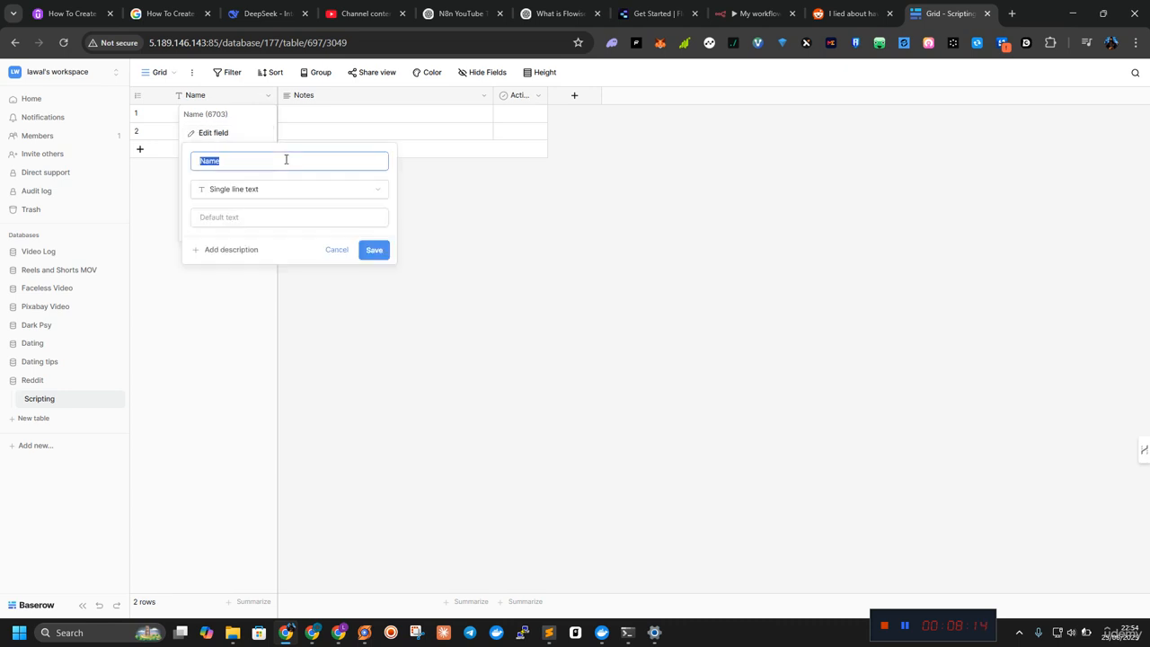
type("Row Id")
left_click(282, 193)
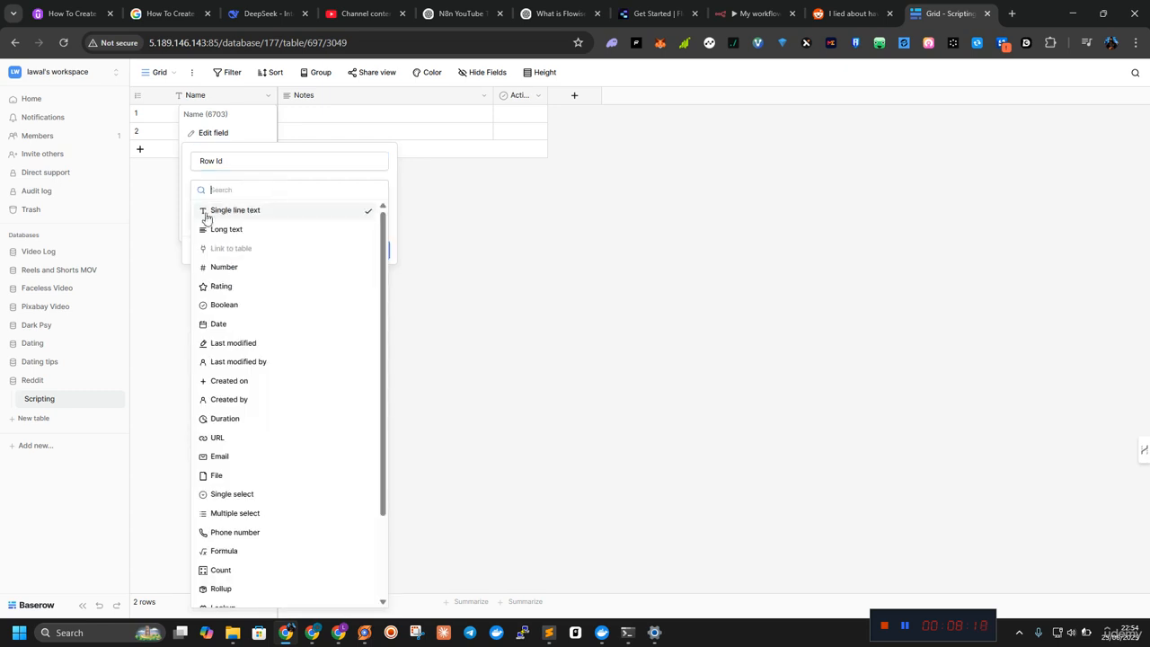
scroll(248, 462, "down", 2)
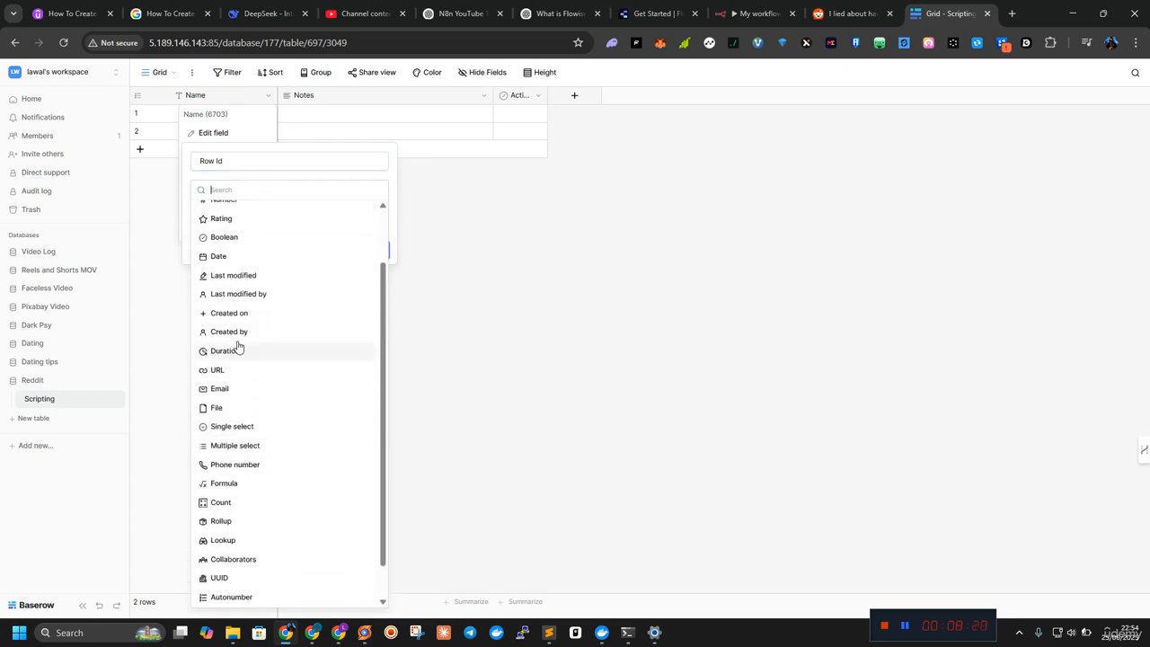
scroll(236, 326, "up", 2)
scroll(237, 359, "down", 4)
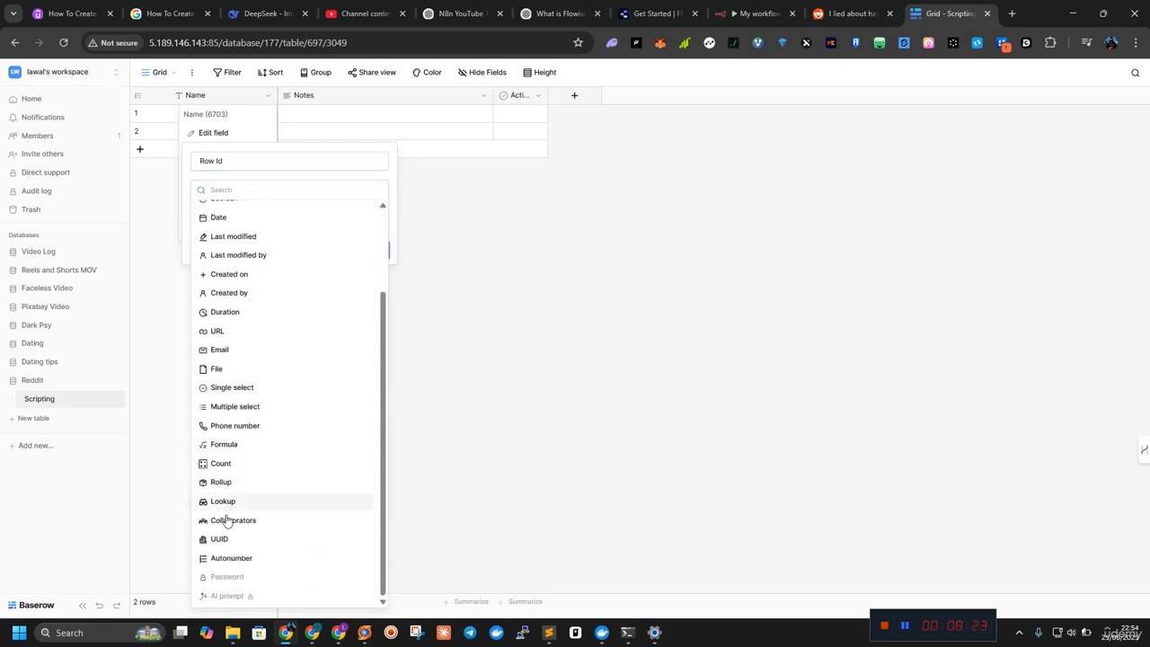
left_click(244, 445)
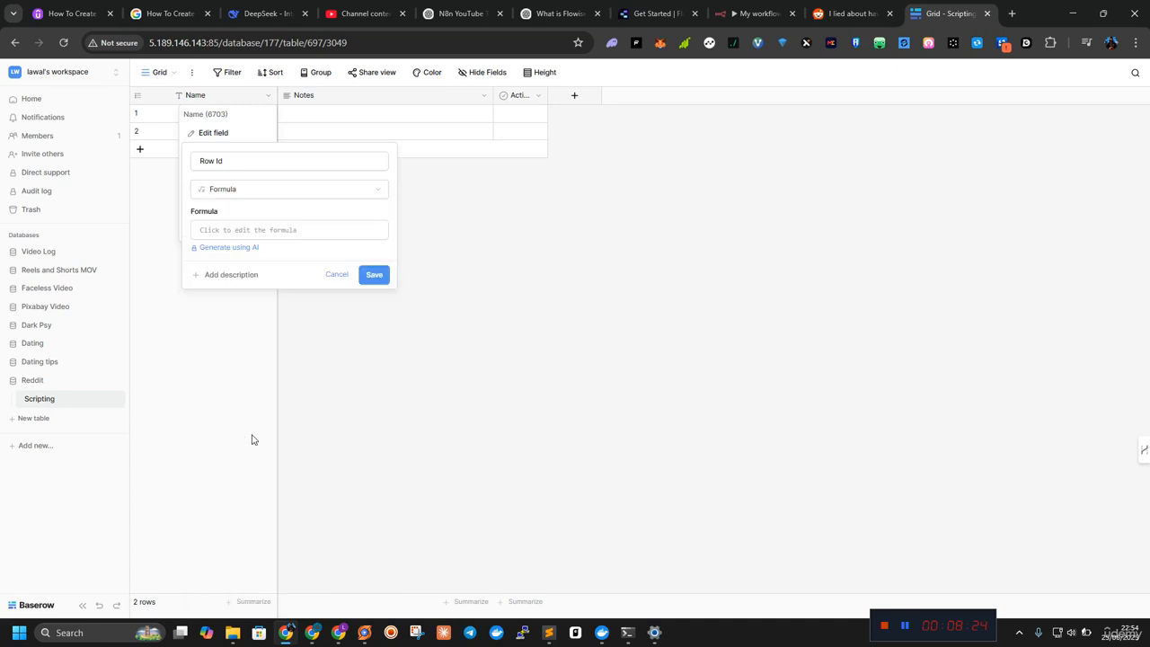
Step: Set the Row Id field's formula to row_id() and save the field
left_click(248, 229)
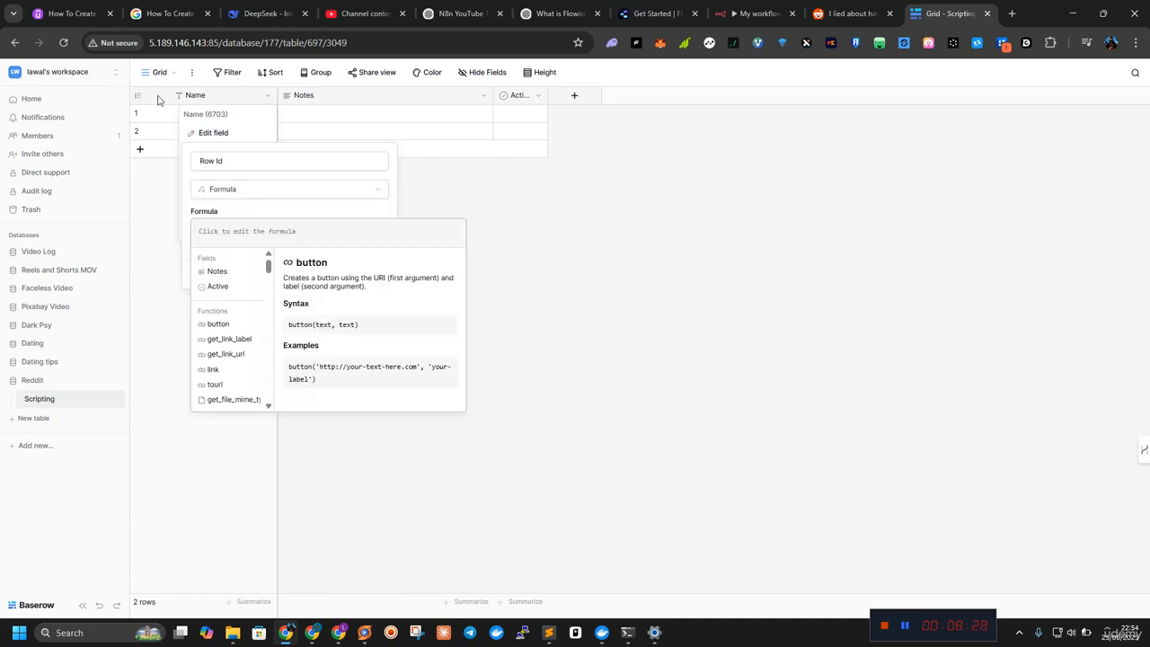
type("row")
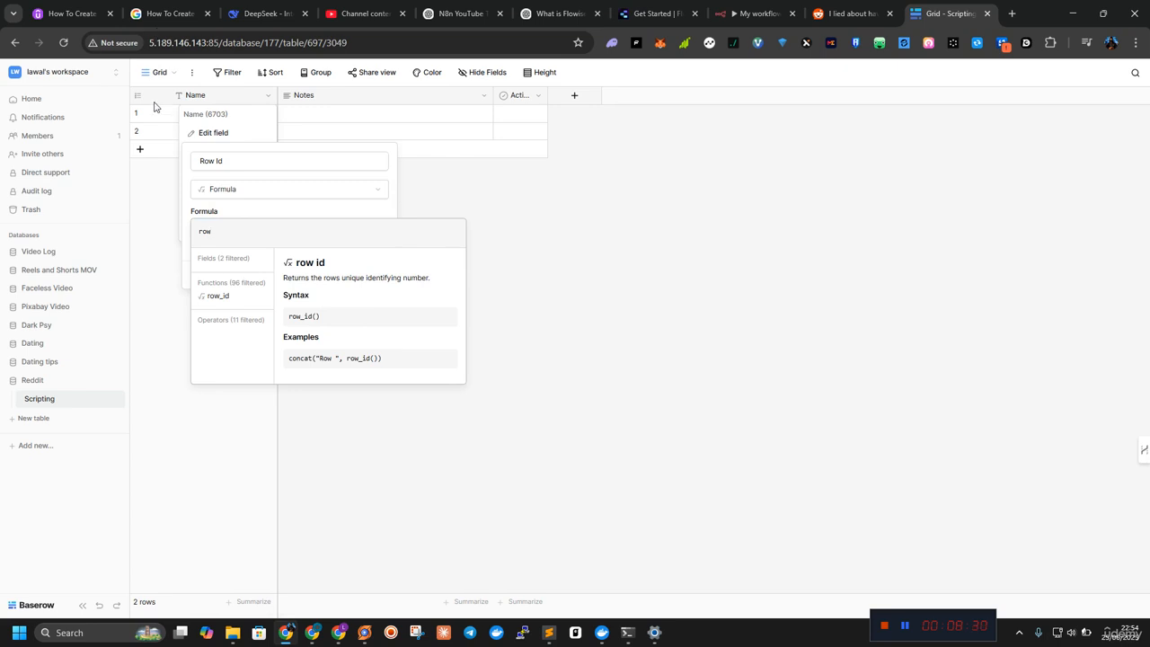
left_click(222, 300)
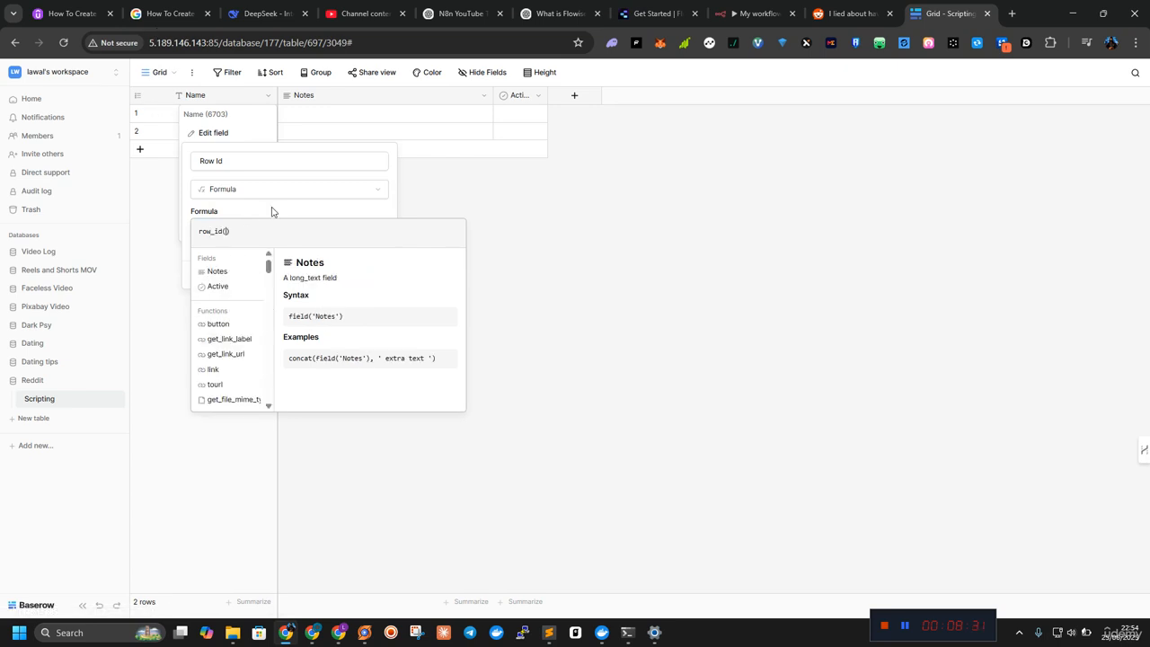
left_click(317, 208)
left_click(373, 289)
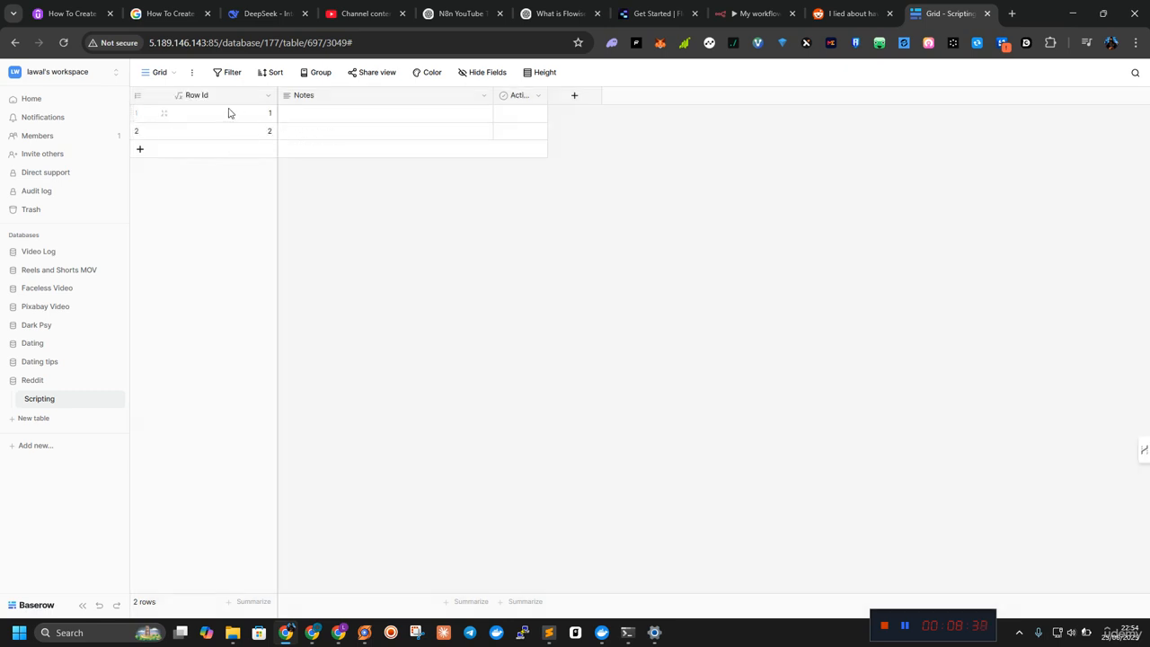
left_click(484, 96)
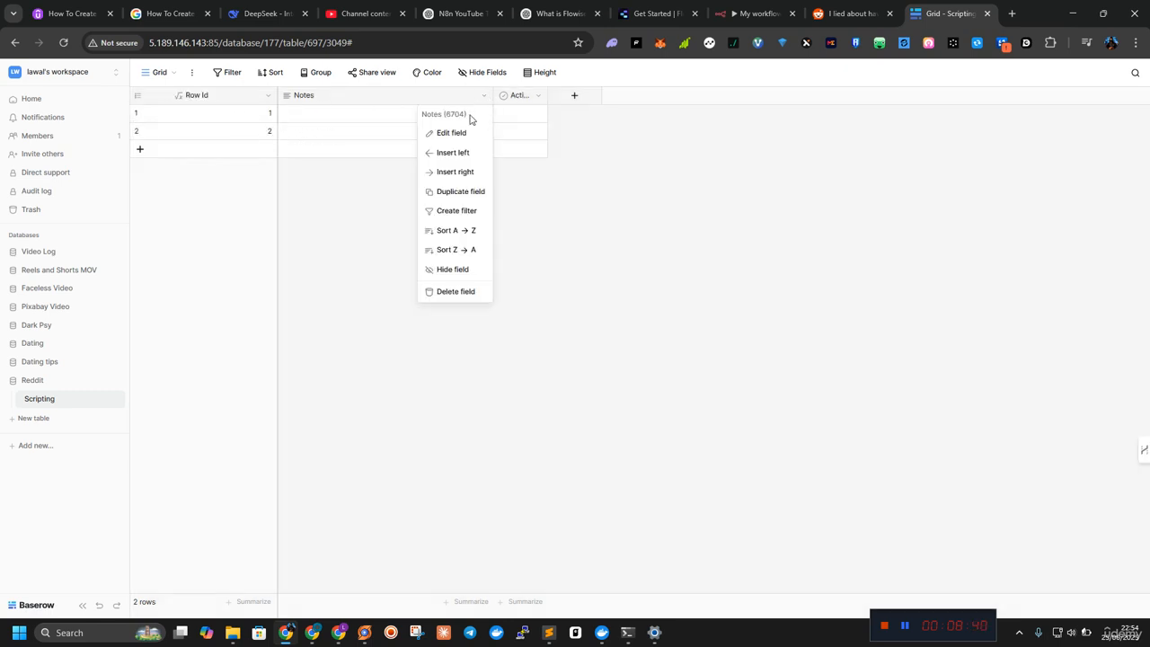
left_click(459, 136)
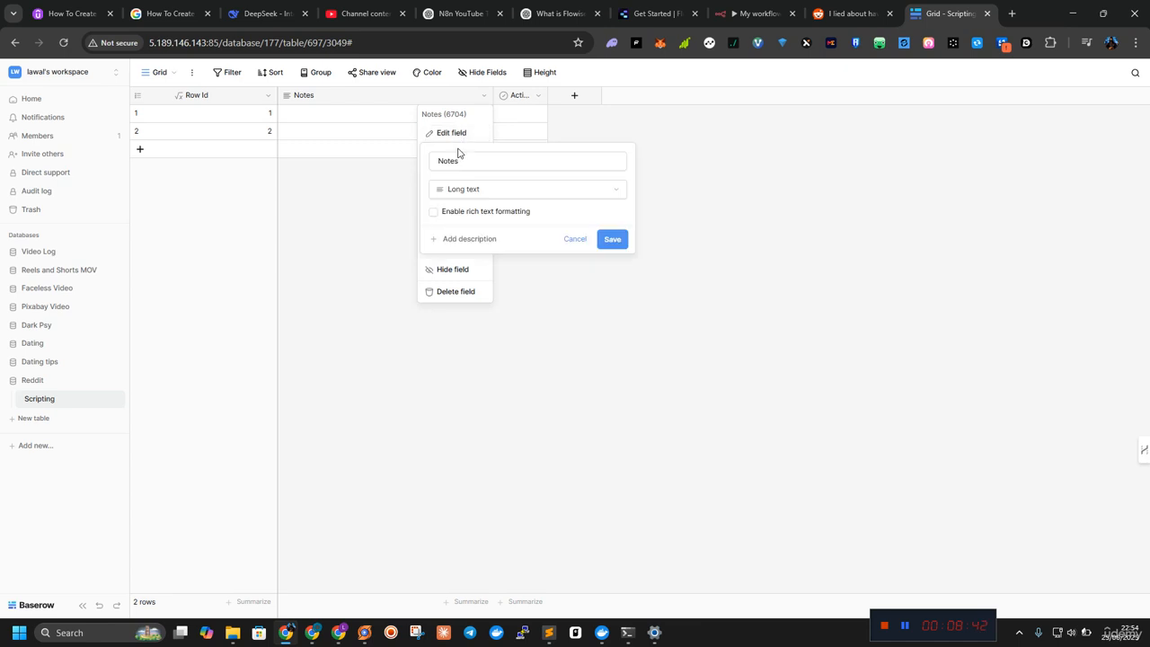
double_click(464, 164)
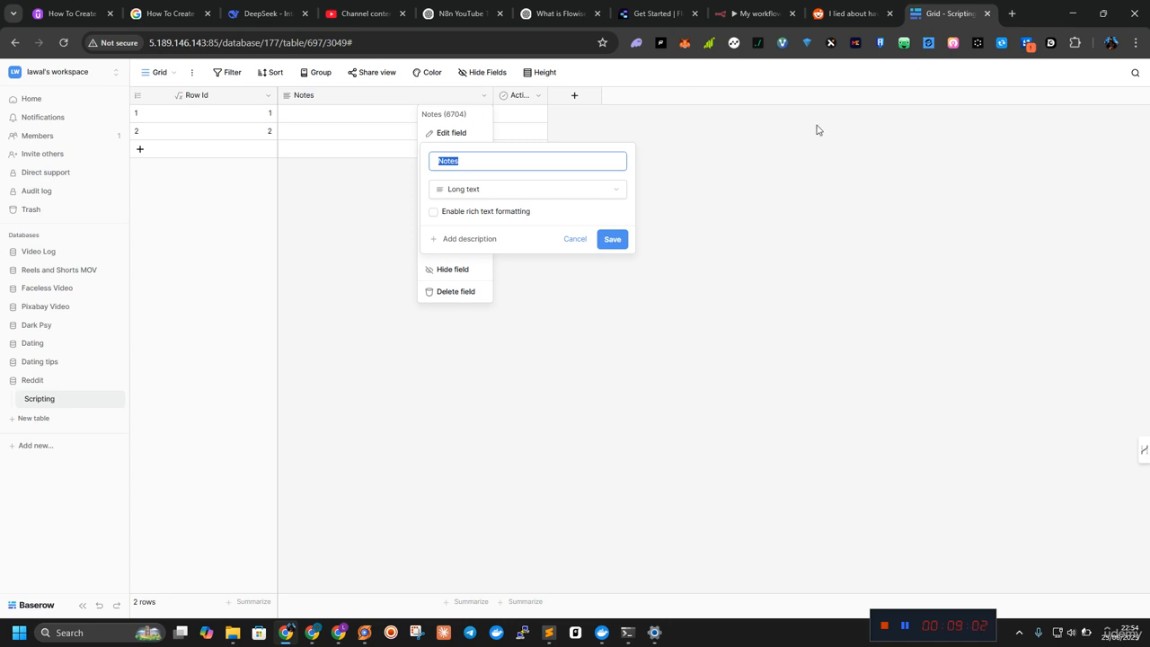
left_click(729, 144)
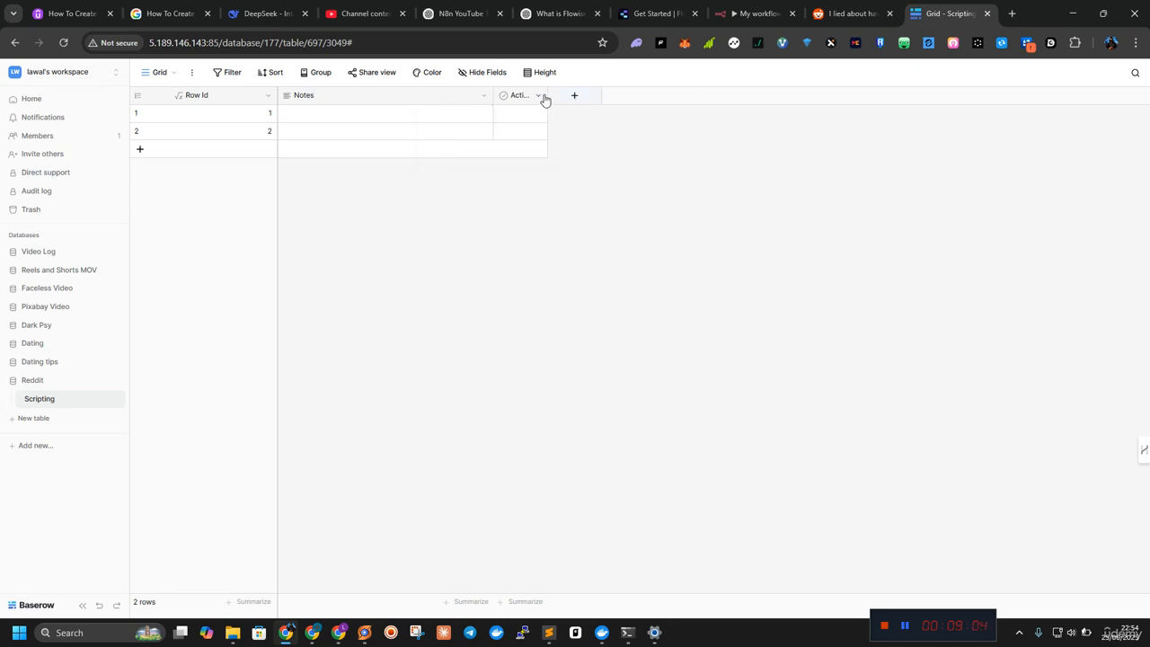
Step: Widen the Active column and rename the Notes field to "Script", keeping its long text type
left_click_drag(547, 96, 642, 95)
left_click(634, 98)
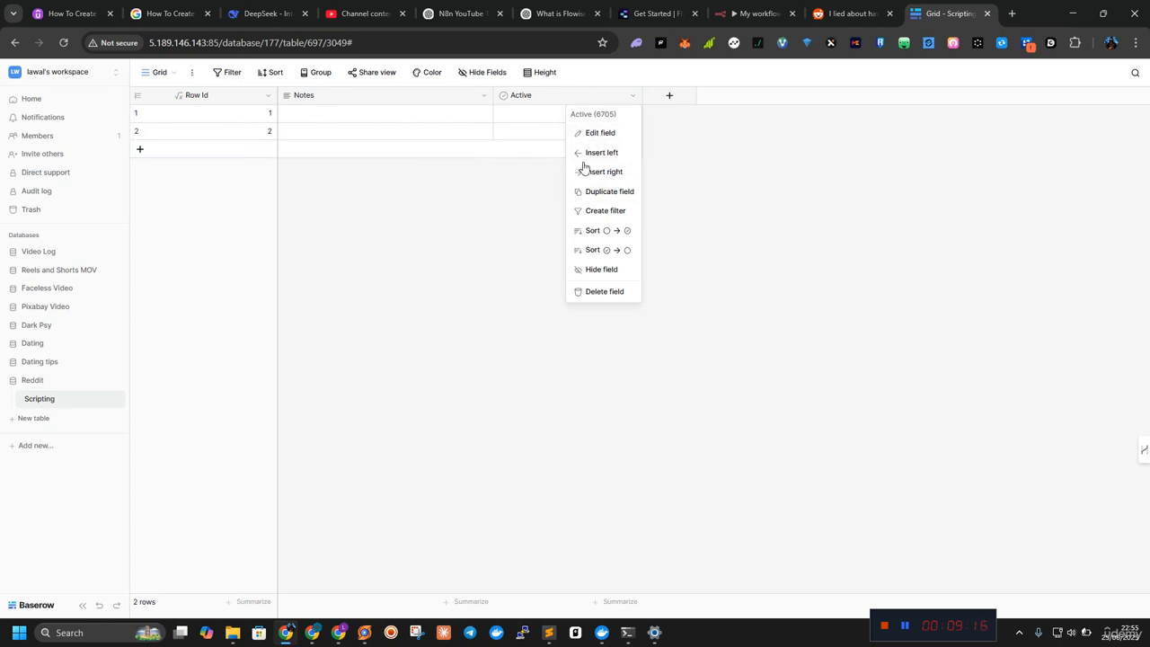
left_click(483, 95)
left_click(457, 134)
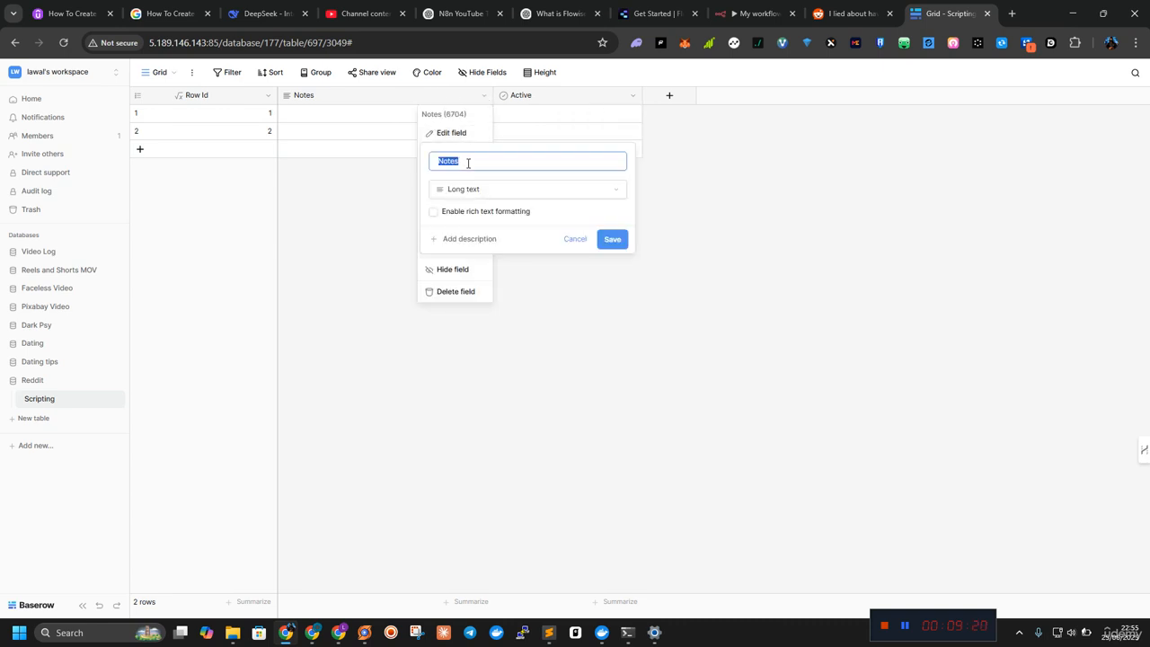
type("Script")
left_click(612, 239)
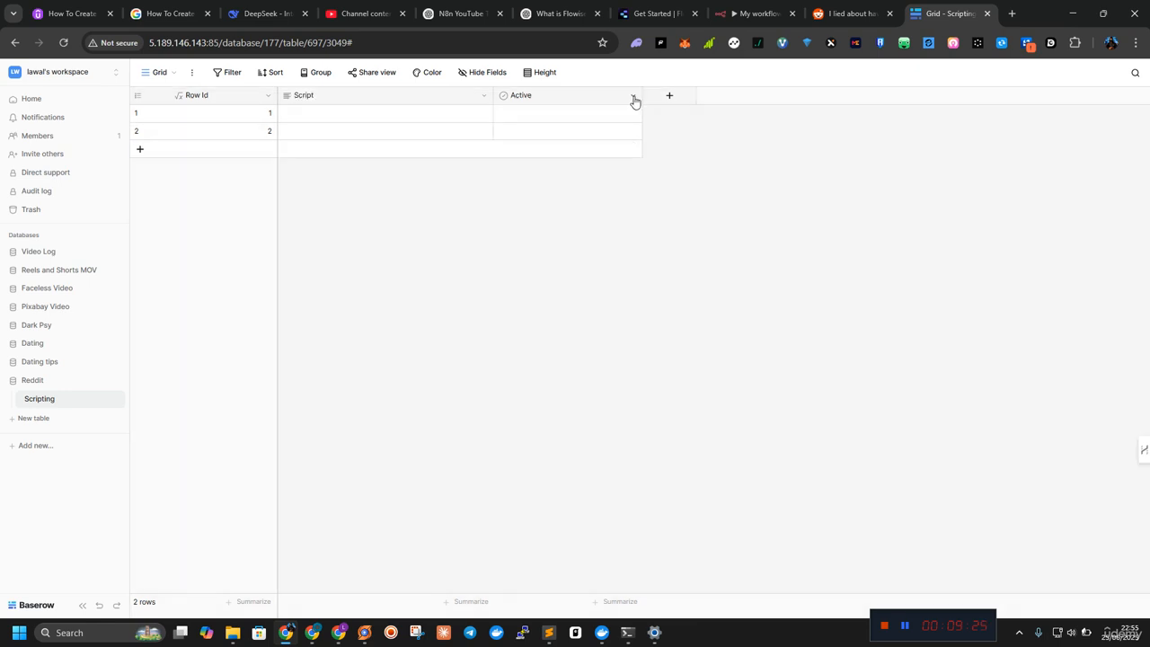
Step: Edit the Scripting table's Active field and rename it "tts url"
left_click(633, 98)
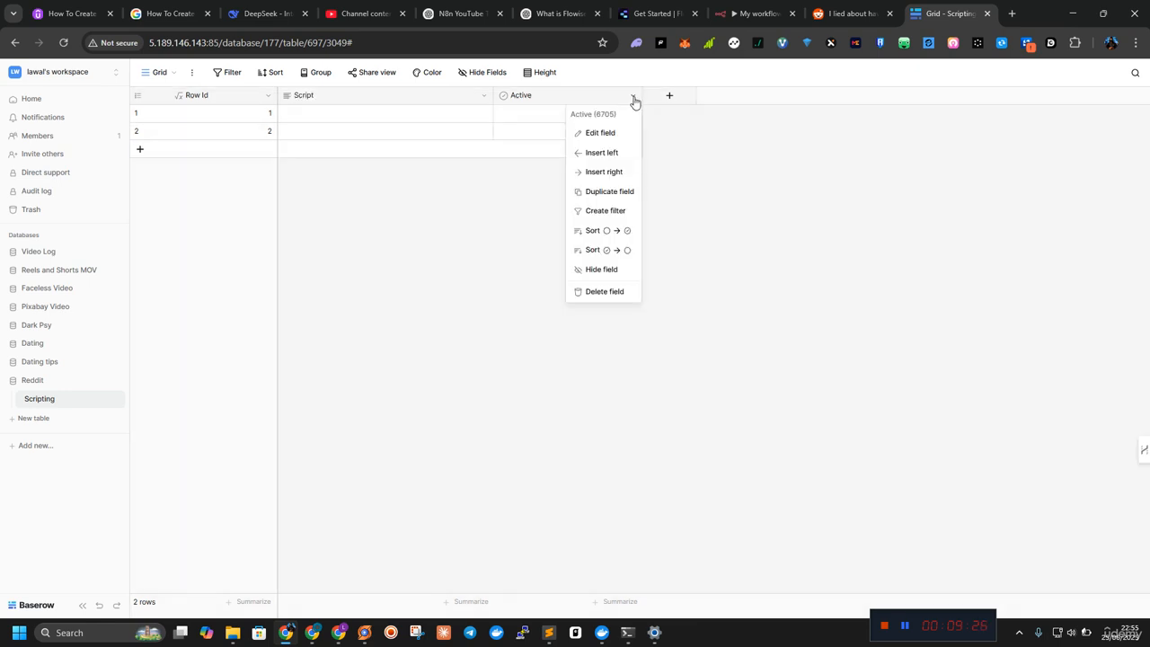
left_click(601, 133)
double_click(619, 164)
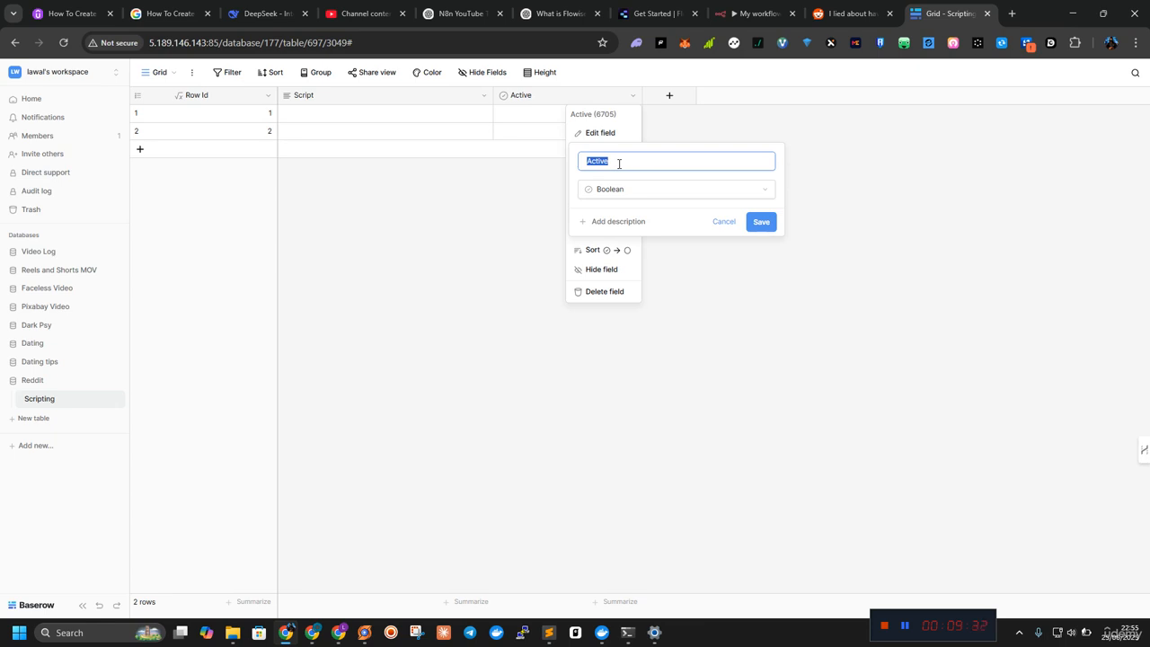
type("T")
key("BackSpace")
type("tts url")
Step: Change the tts url field's type to URL and save the field
left_click(621, 189)
scroll(637, 494, "down", 2)
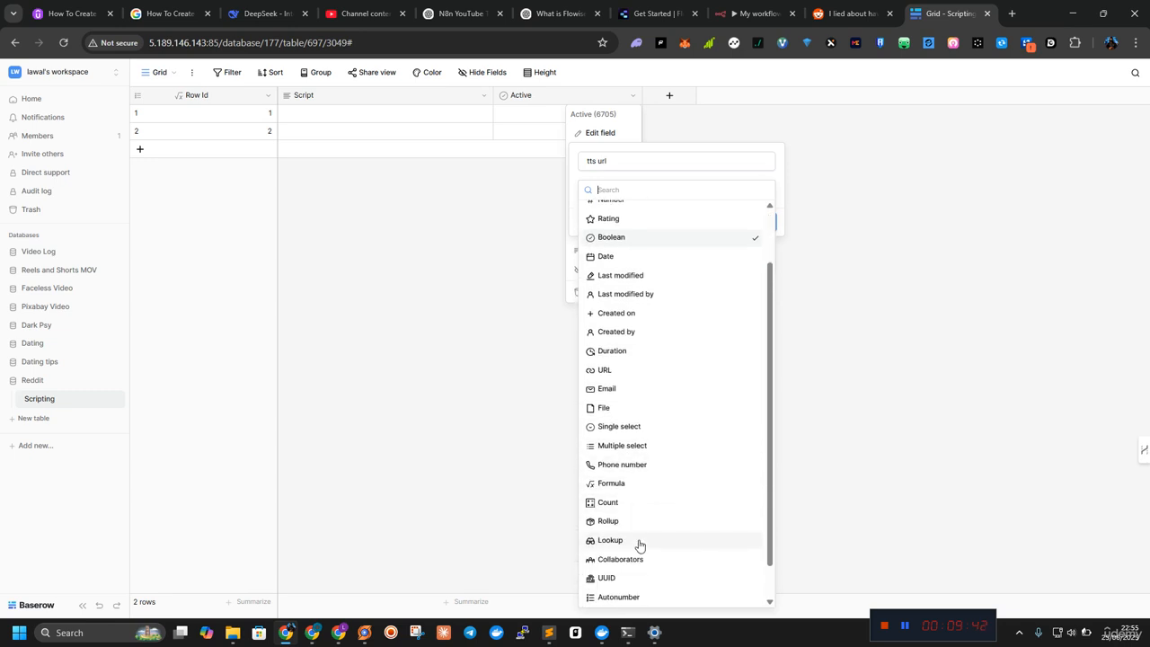
scroll(639, 545, "up", 1)
scroll(639, 506, "down", 2)
scroll(642, 405, "up", 3)
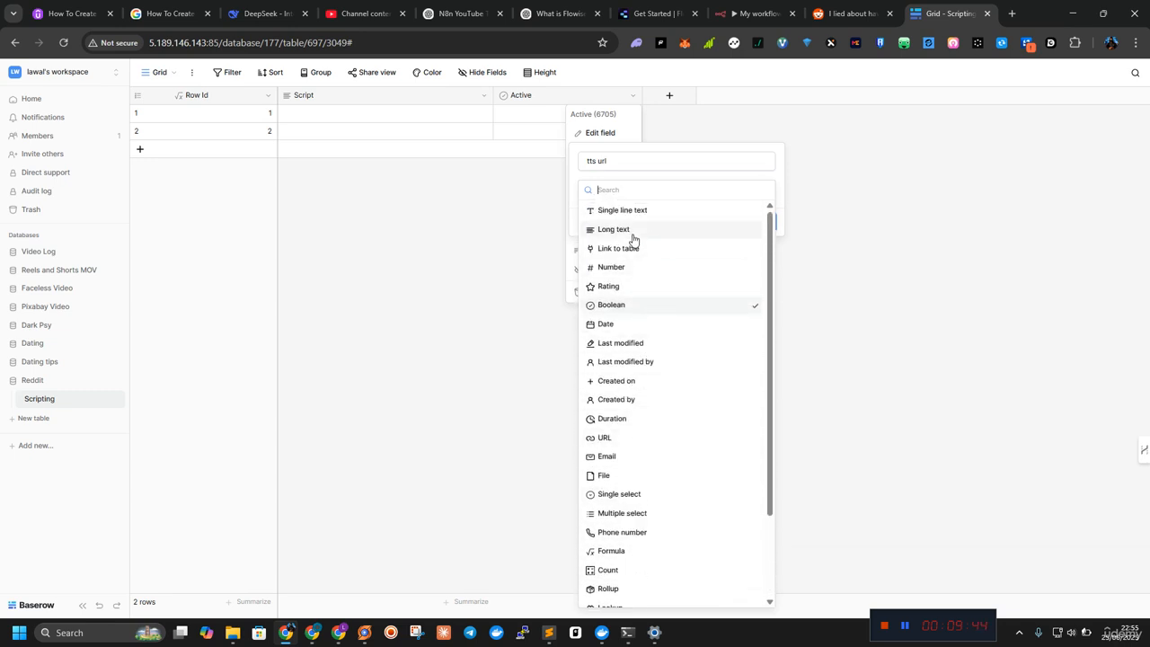
left_click(608, 439)
left_click(761, 222)
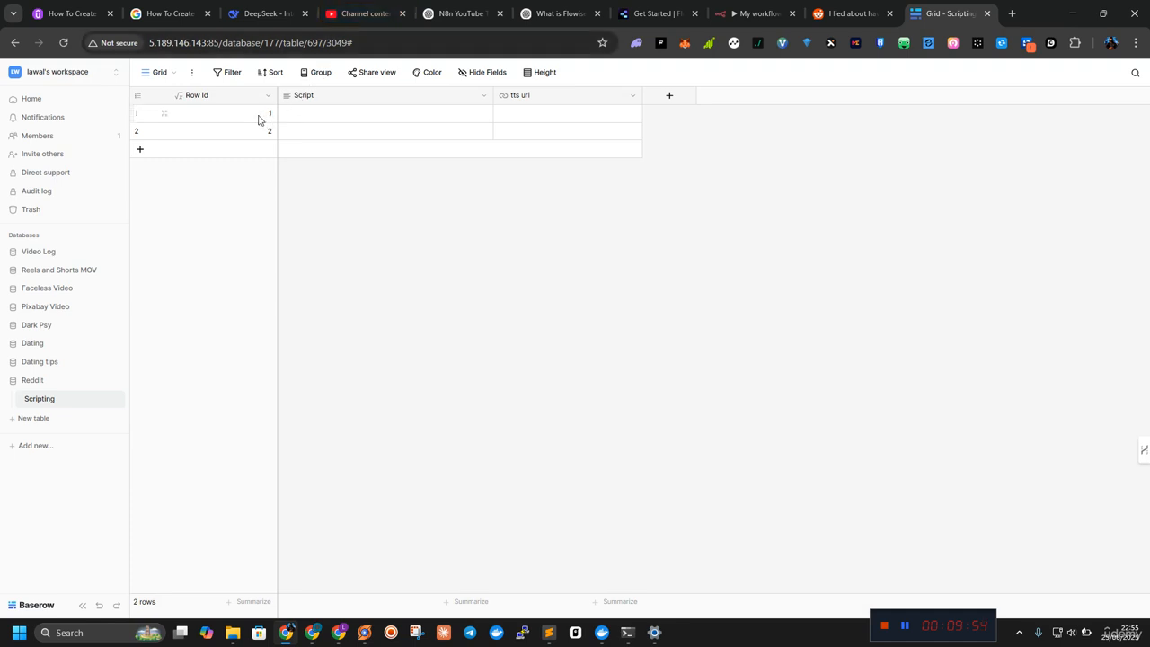
Step: Delete both empty rows from the Scripting table
left_click_drag(260, 116, 603, 137)
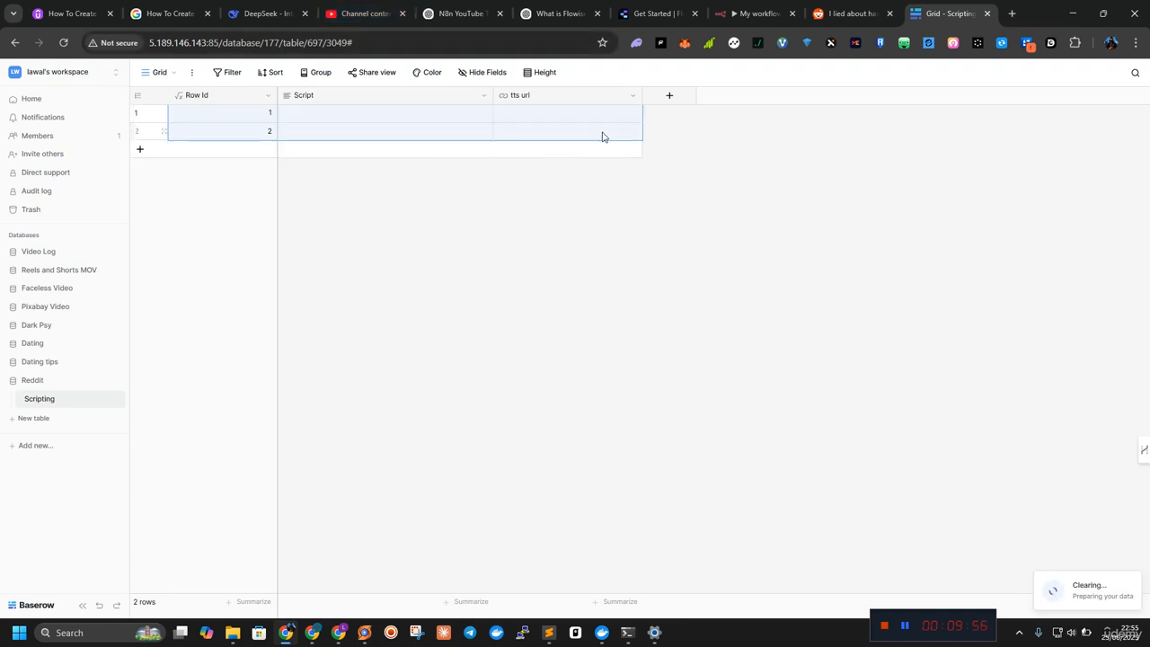
right_click(603, 136)
left_click(647, 199)
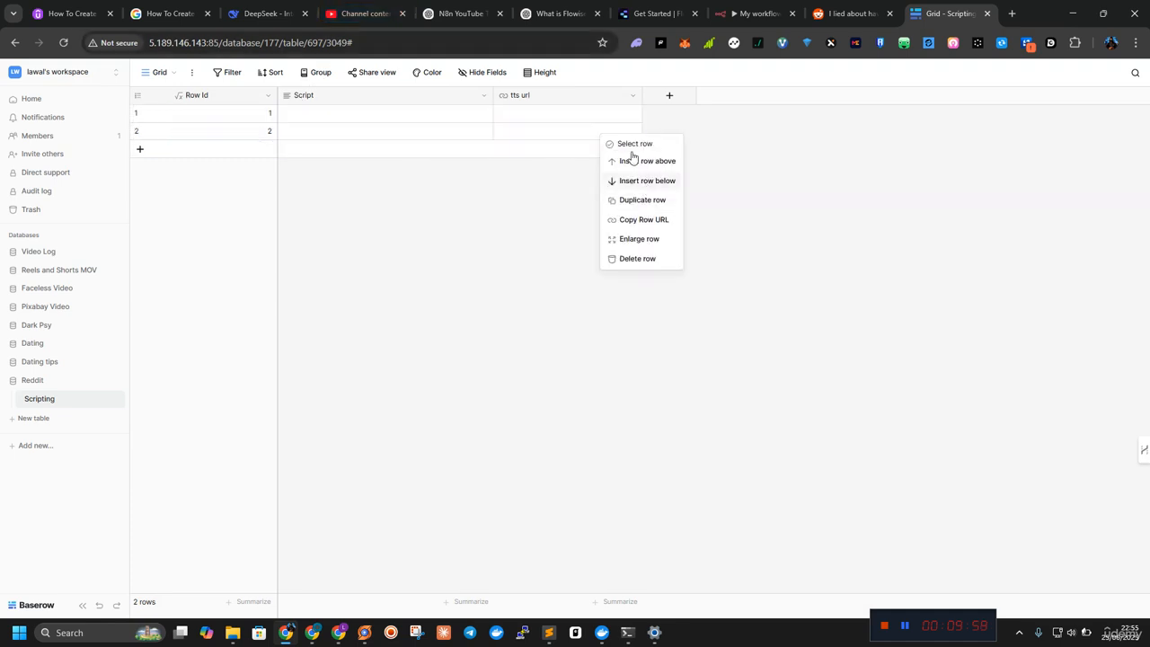
left_click(250, 123)
left_click_drag(250, 123, 568, 116)
right_click(567, 116)
left_click(603, 168)
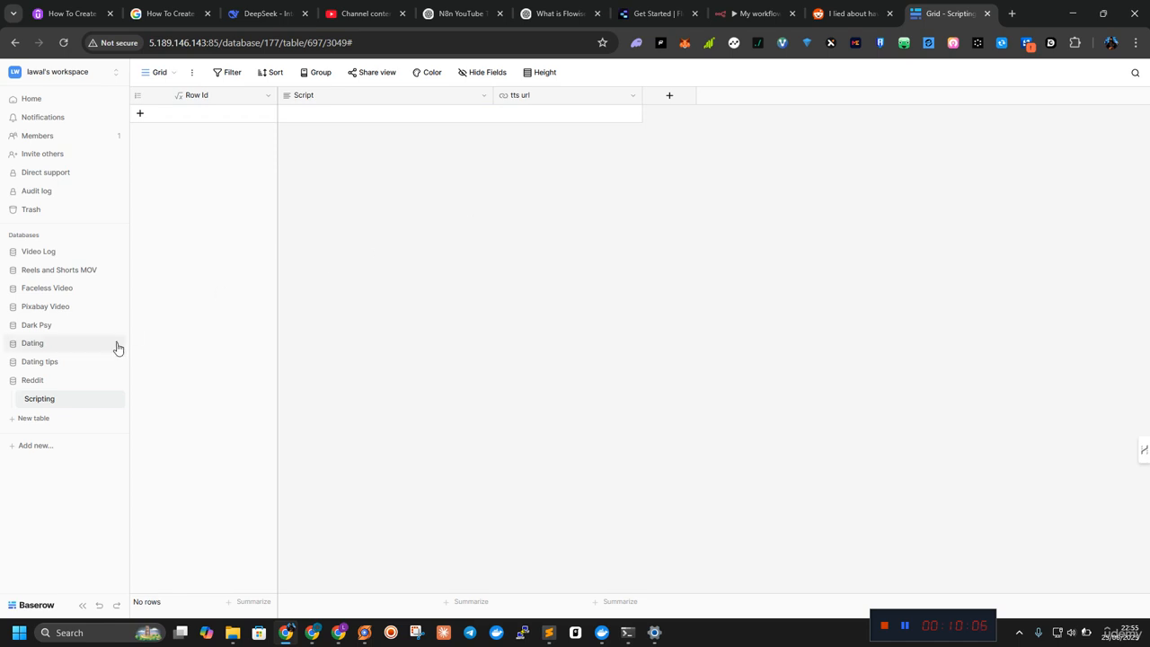
Step: Open the Reddit database's API documentation and copy the cURL request sample for uploading a file
left_click(114, 399)
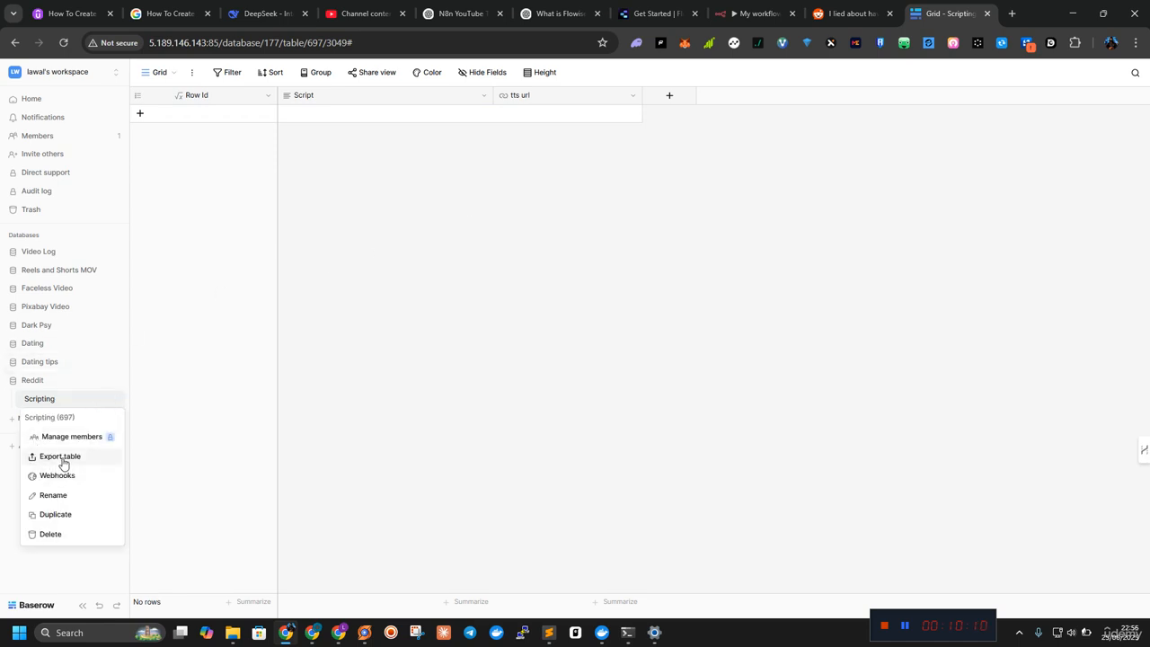
left_click(114, 382)
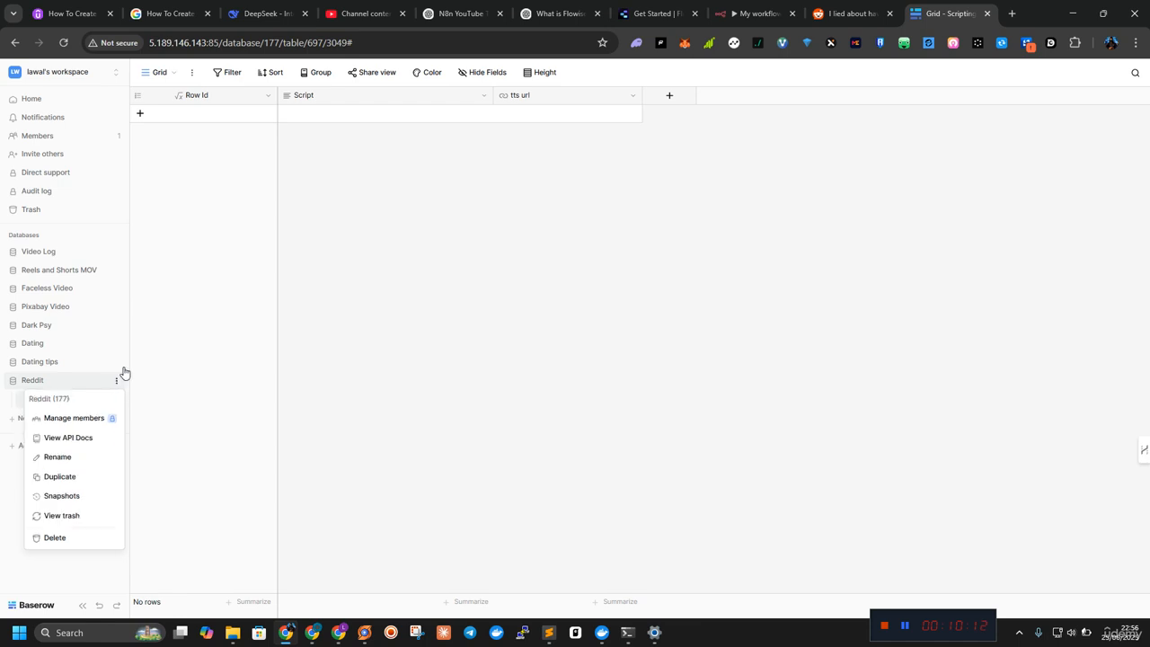
left_click(119, 437)
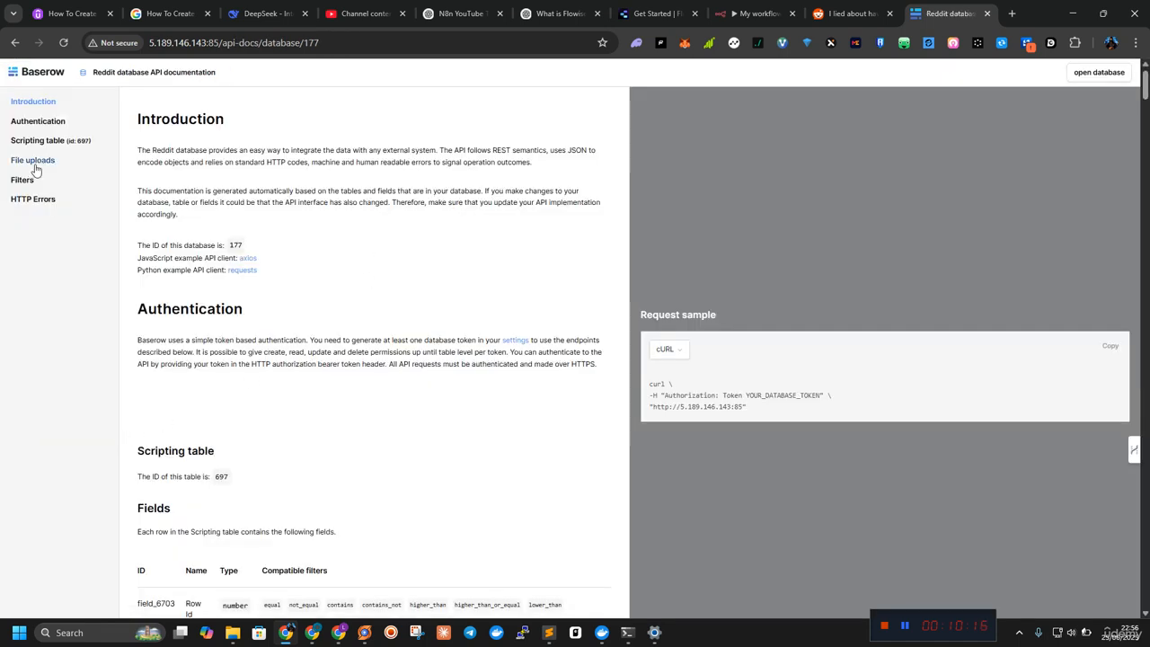
left_click(36, 160)
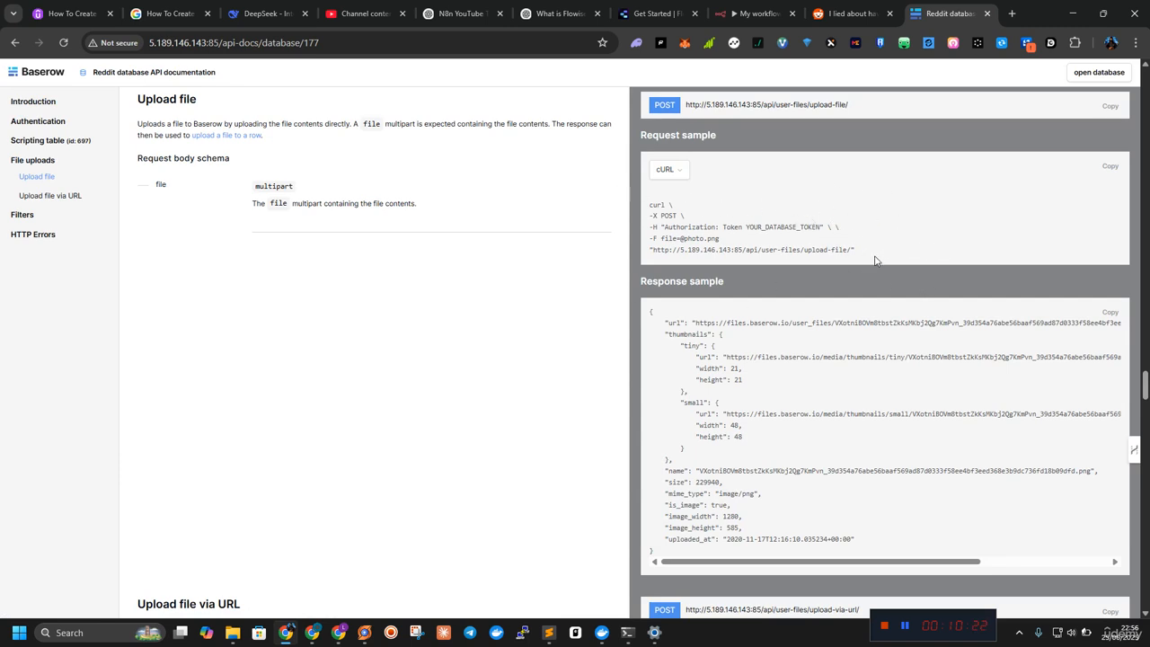
left_click_drag(870, 255, 647, 213)
key("ctrl+c")
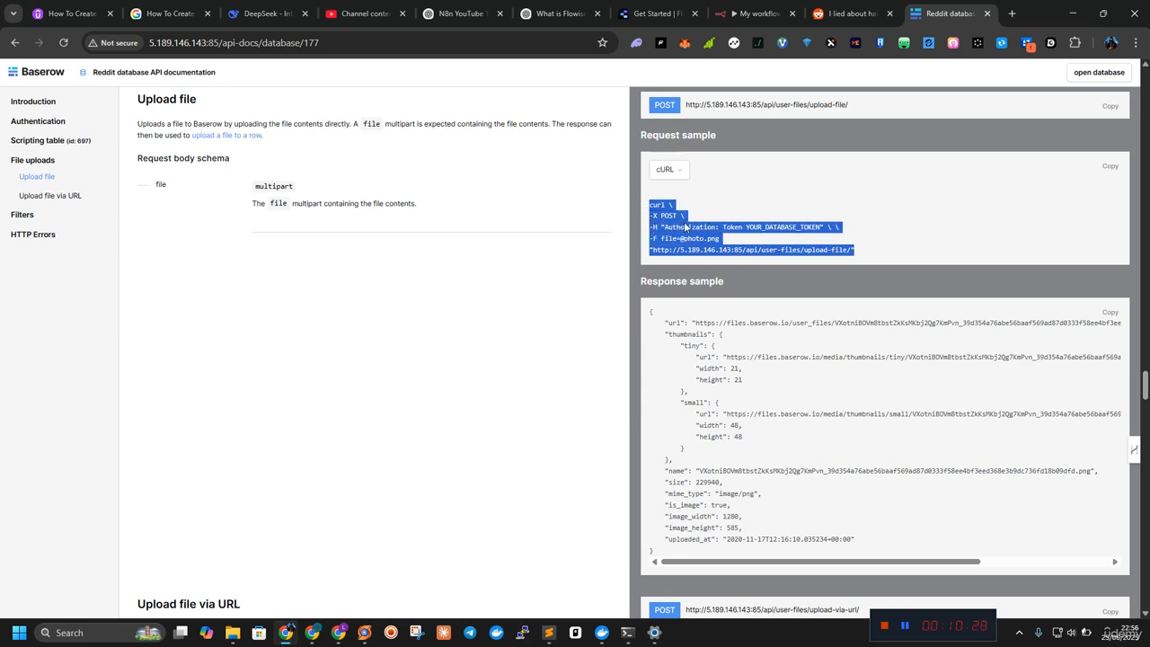
Step: Switch to ChatGPT, ask it to "turn this to real curl :" with the copied sample, and copy the first formatted command
left_click(553, 10)
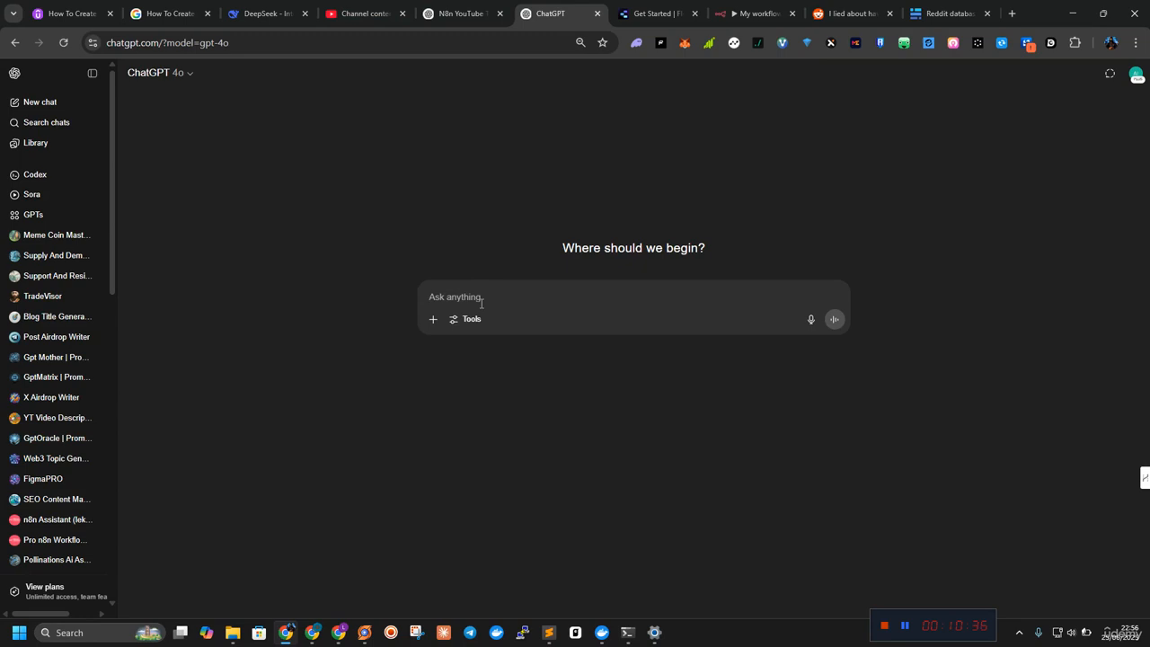
type("turn this to real curl :")
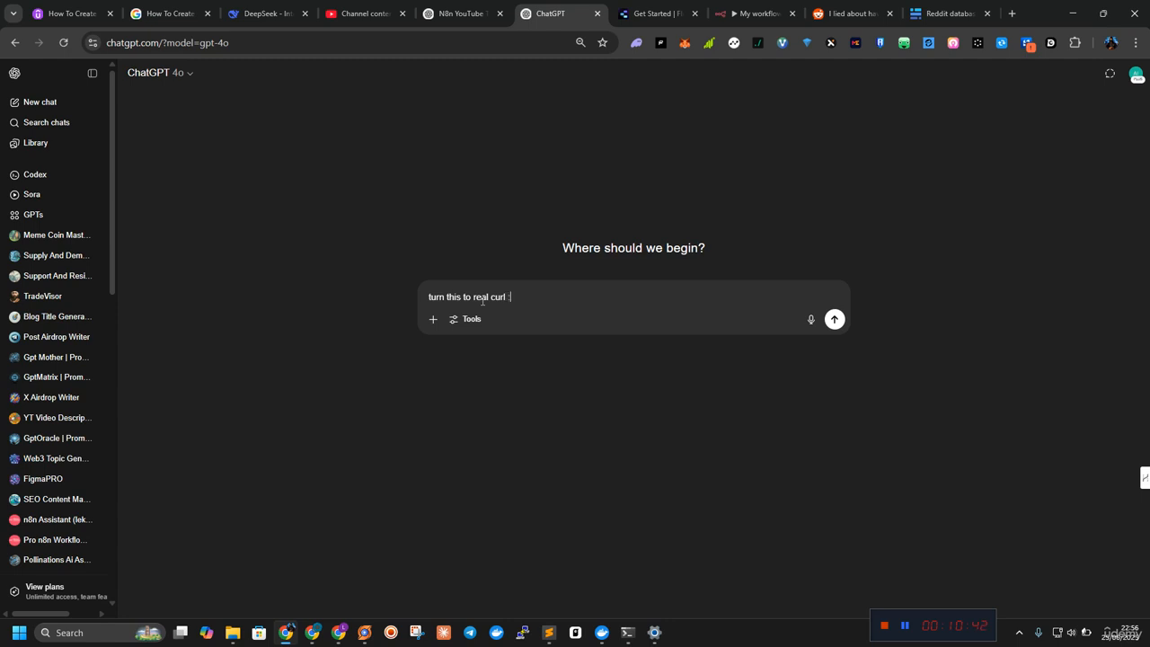
key("ctrl+v")
key("Return")
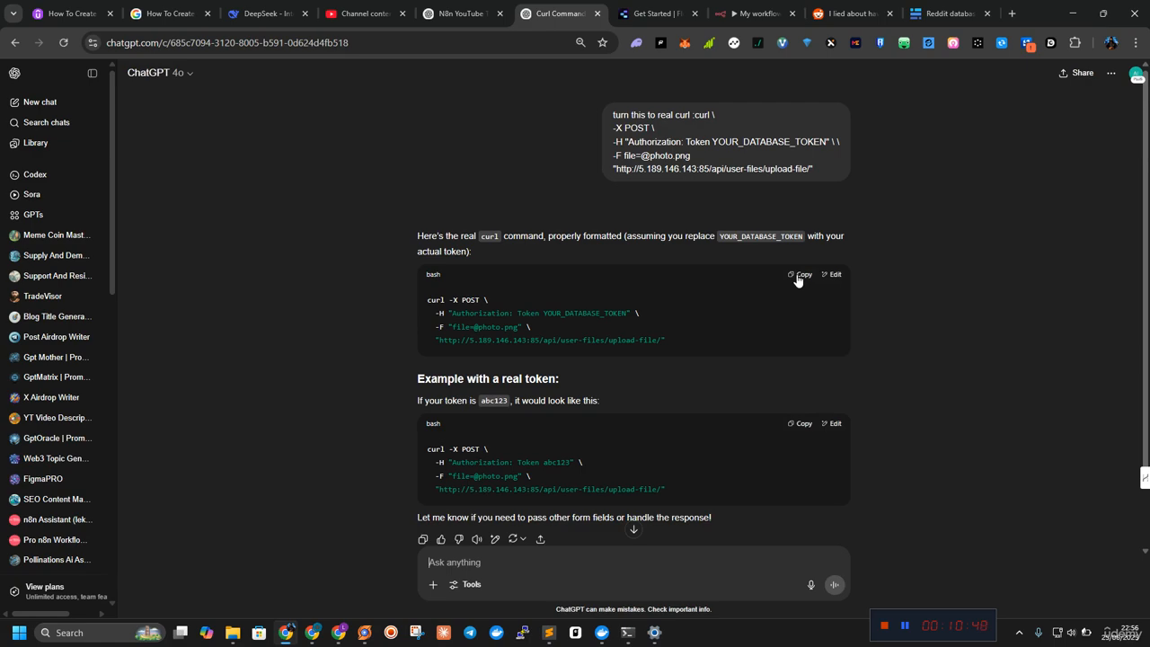
Step: Switch to the n8n workflow and add an HTTP Request node after Convert To Speech
left_click(817, 11)
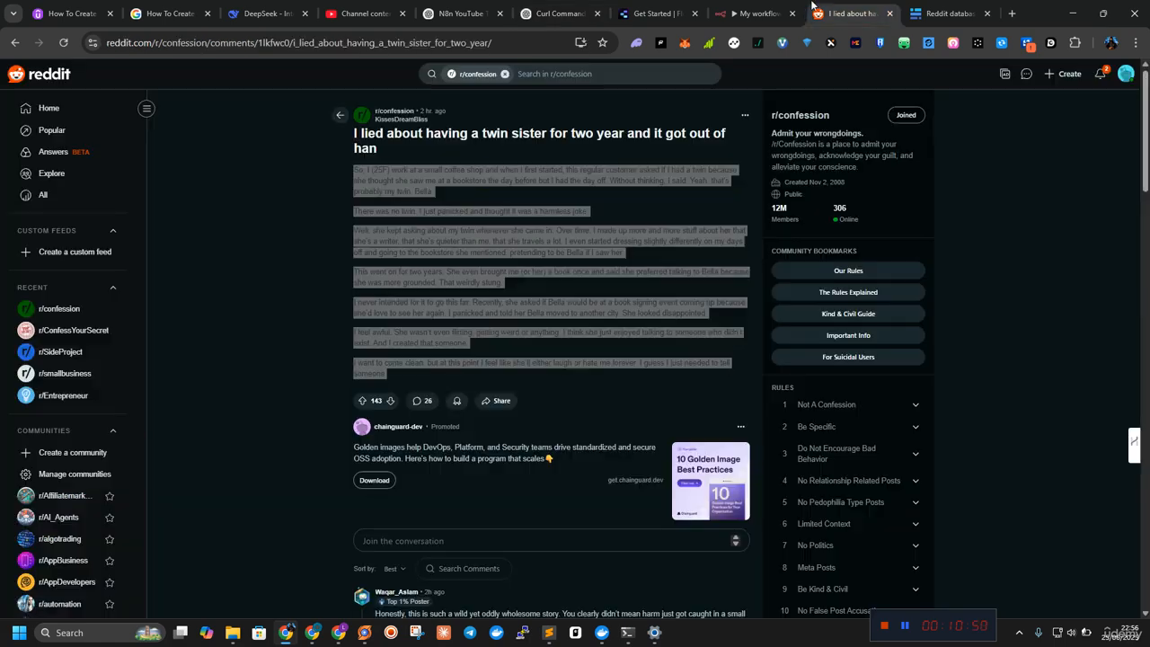
left_click(753, 14)
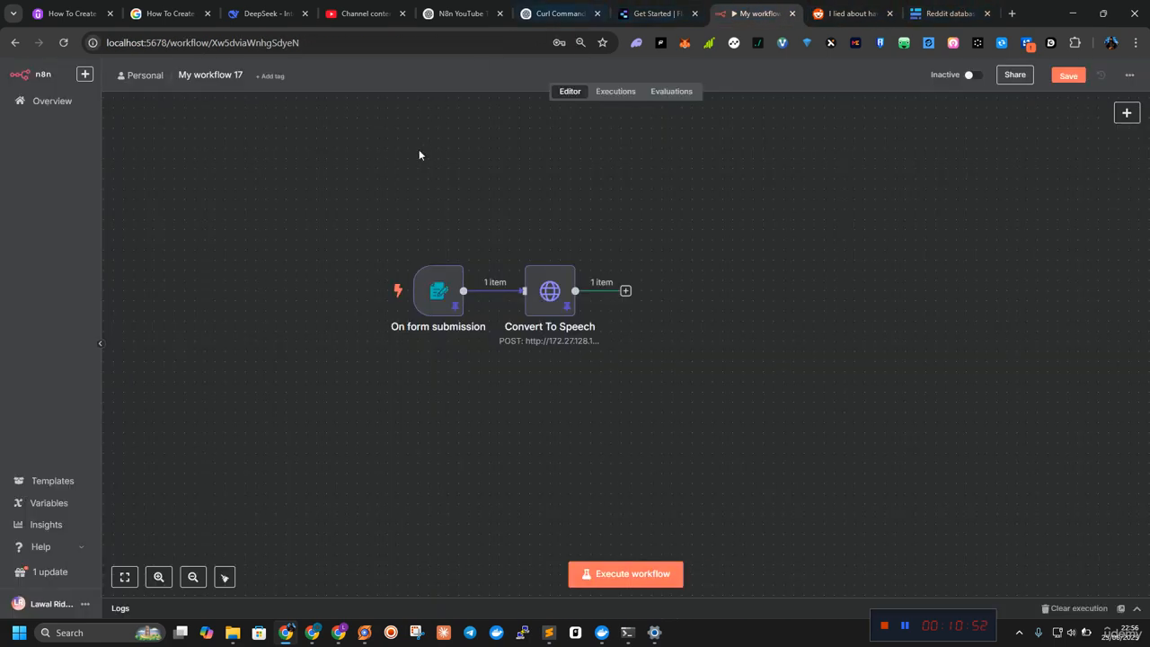
left_click(626, 295)
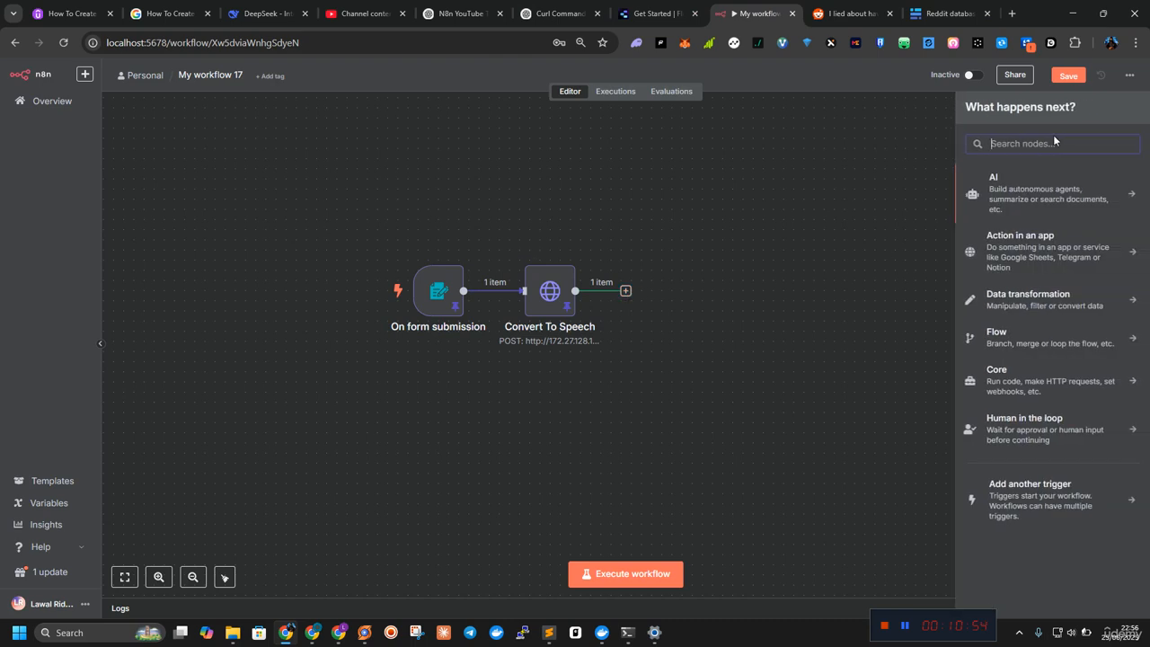
type("htpp")
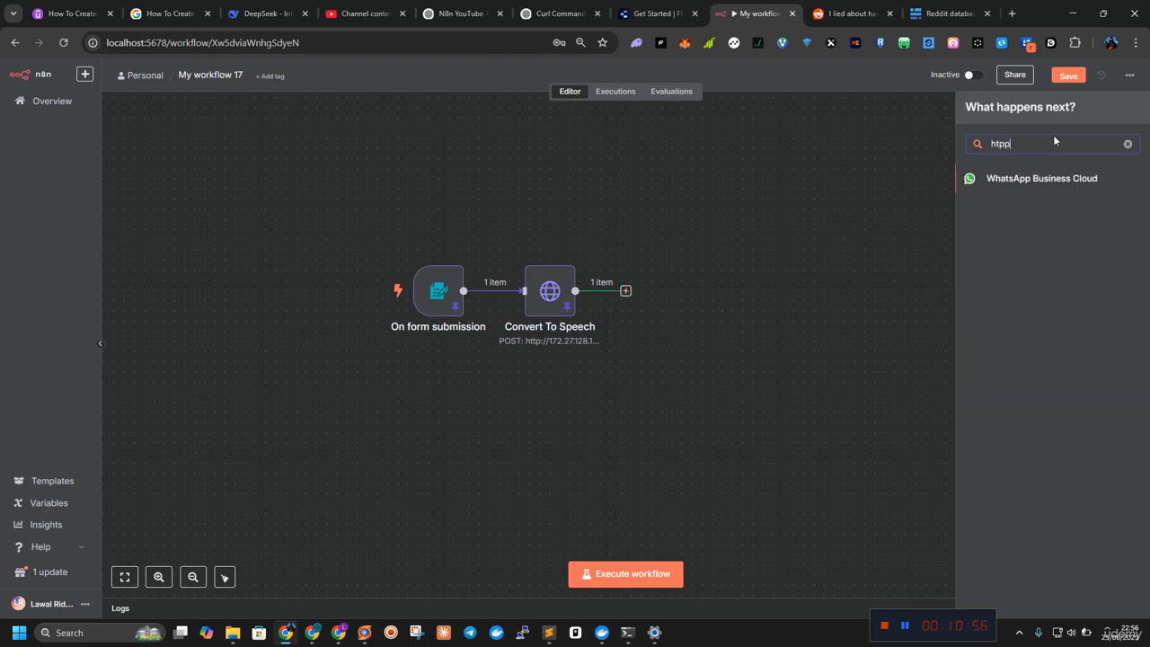
key("BackSpace")
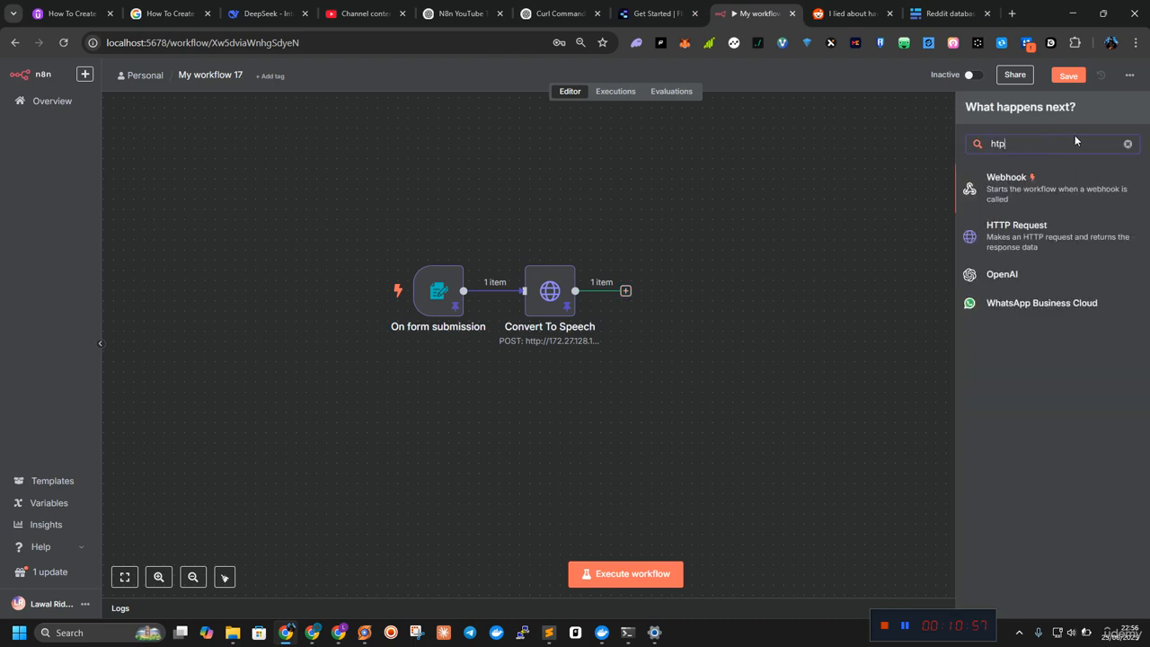
left_click(1057, 240)
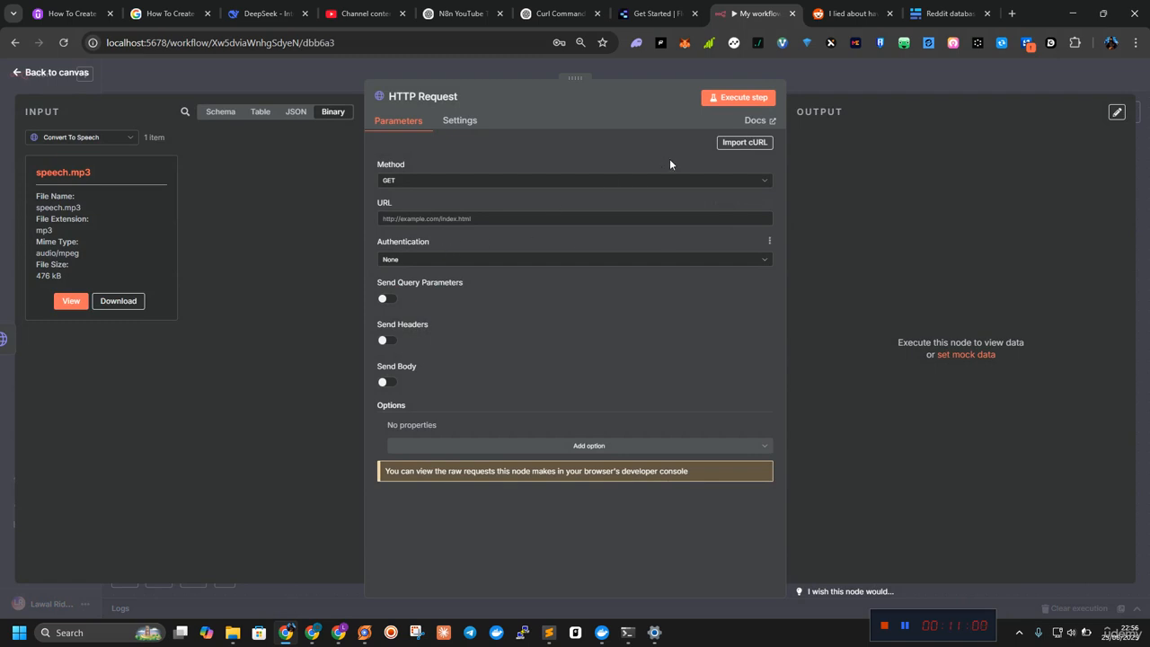
Step: Import the copied upload-file cURL command into the HTTP Request node
left_click(742, 142)
key("ctrl+v")
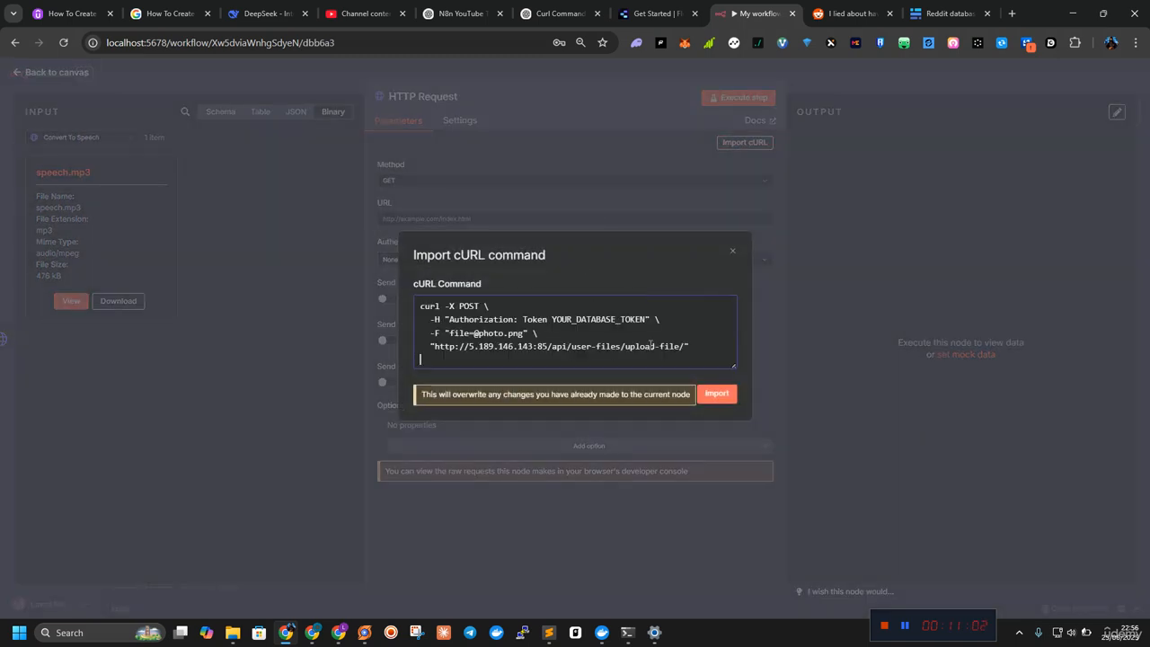
left_click(716, 394)
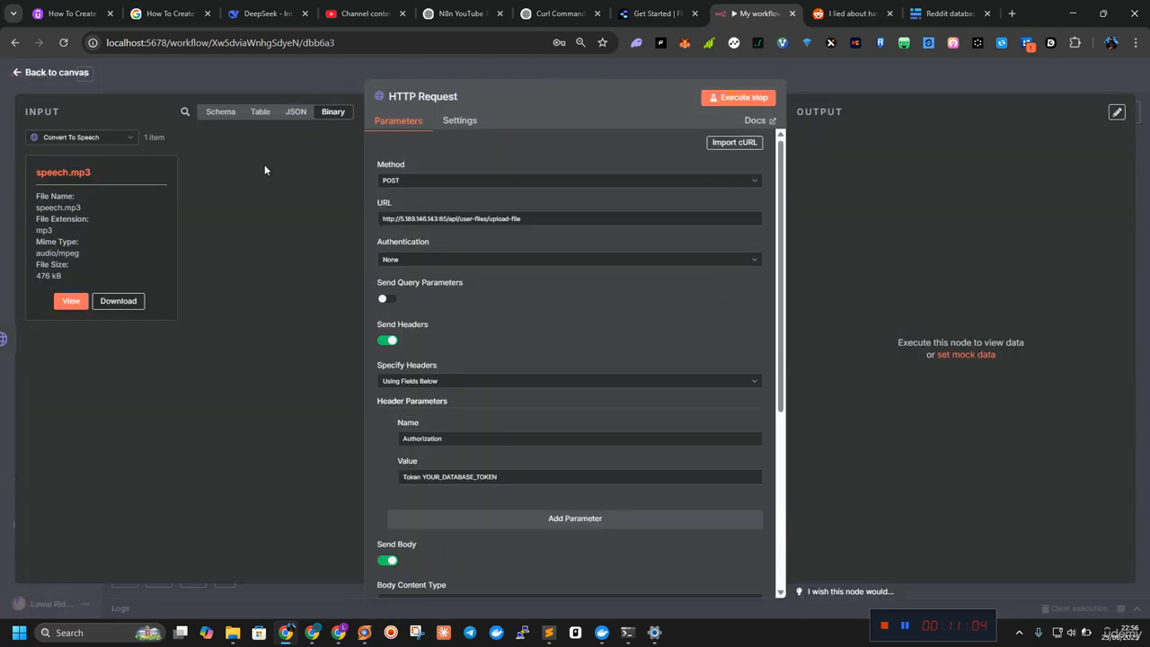
Step: Set the file body parameter's Input Data Field Name to speech.mp3, copied from the binary input
scroll(437, 397, "down", 1)
scroll(438, 396, "down", 1)
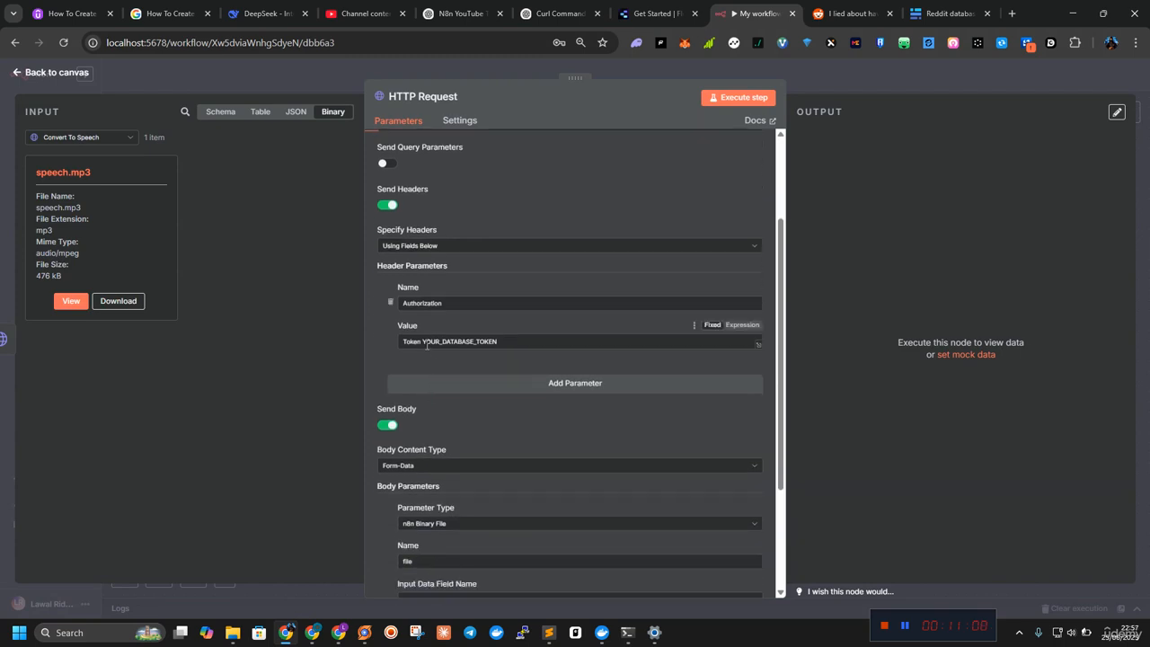
scroll(438, 348, "down", 2)
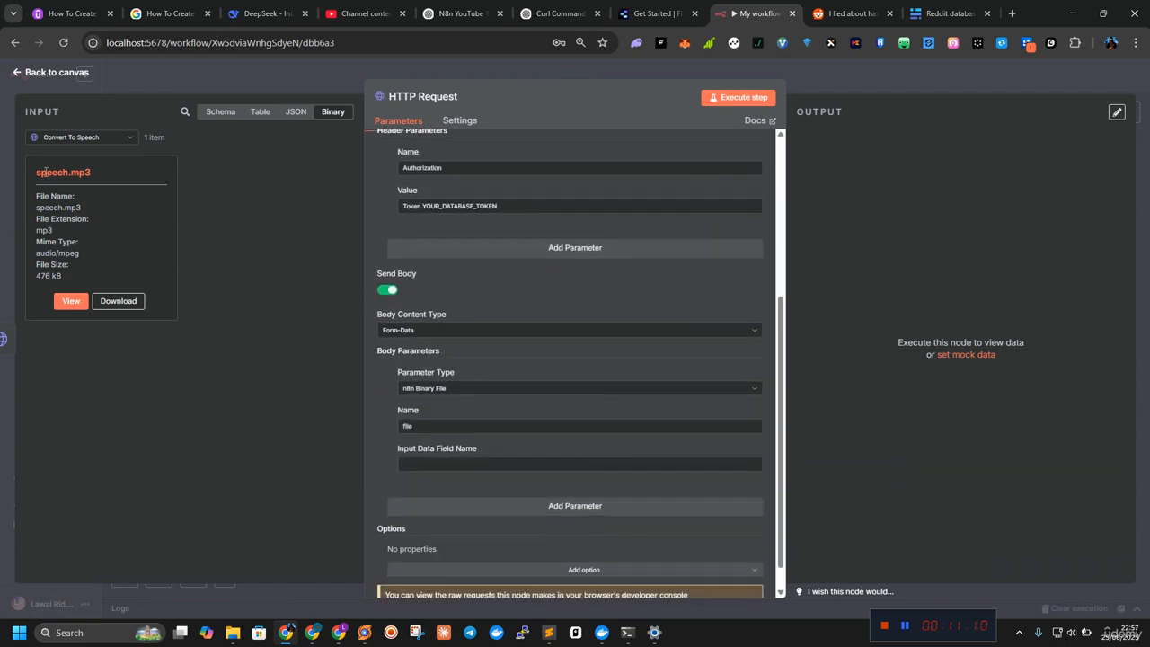
left_click_drag(37, 172, 94, 179)
key("ctrl+c")
left_click(522, 465)
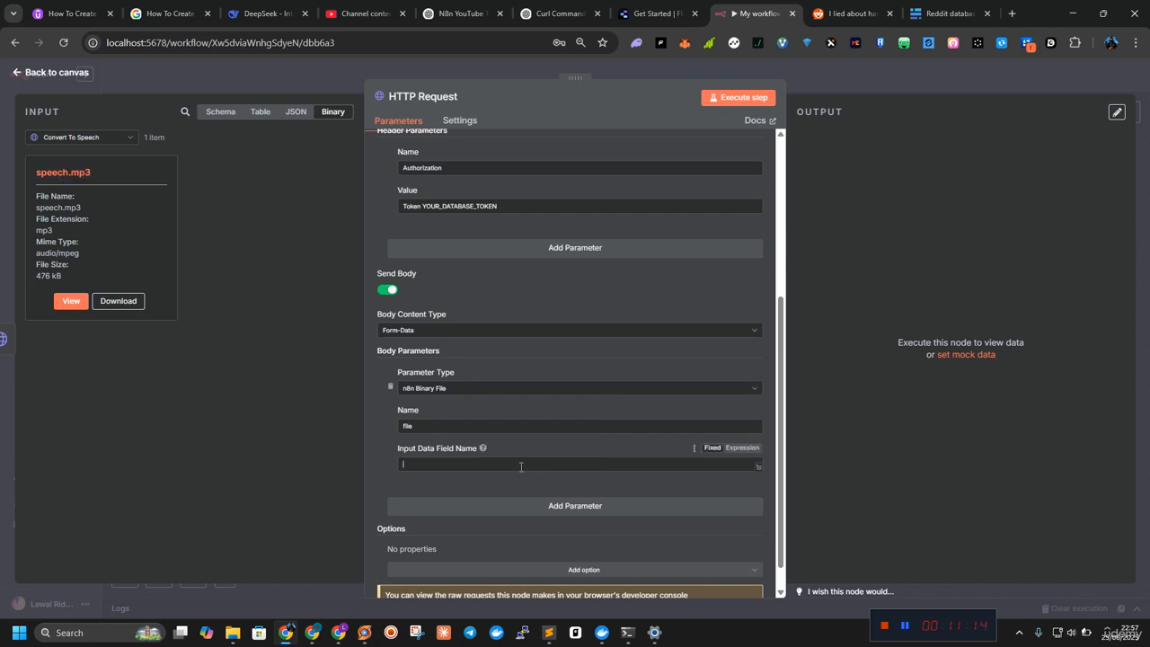
key("ctrl+v")
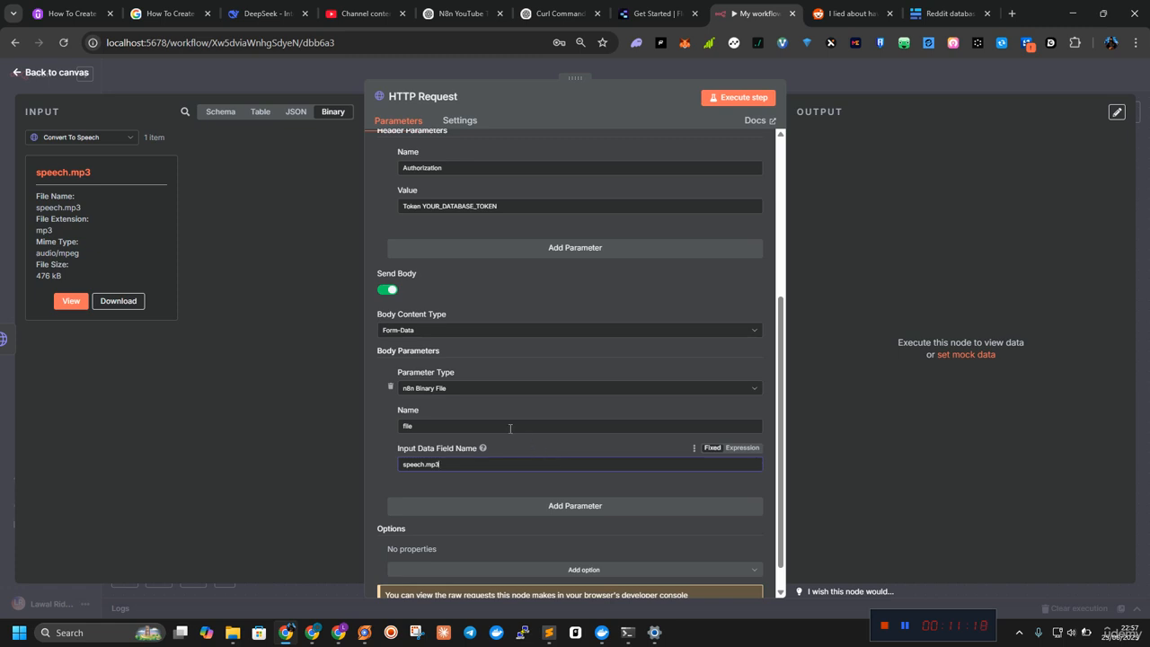
left_click(441, 426)
left_click(450, 464)
Step: Select the token placeholder in the Authorization header, switch to Baserow, and return from the API documentation to the Scripting table
mouse_move(425, 411)
double_click(460, 206)
left_click(950, 13)
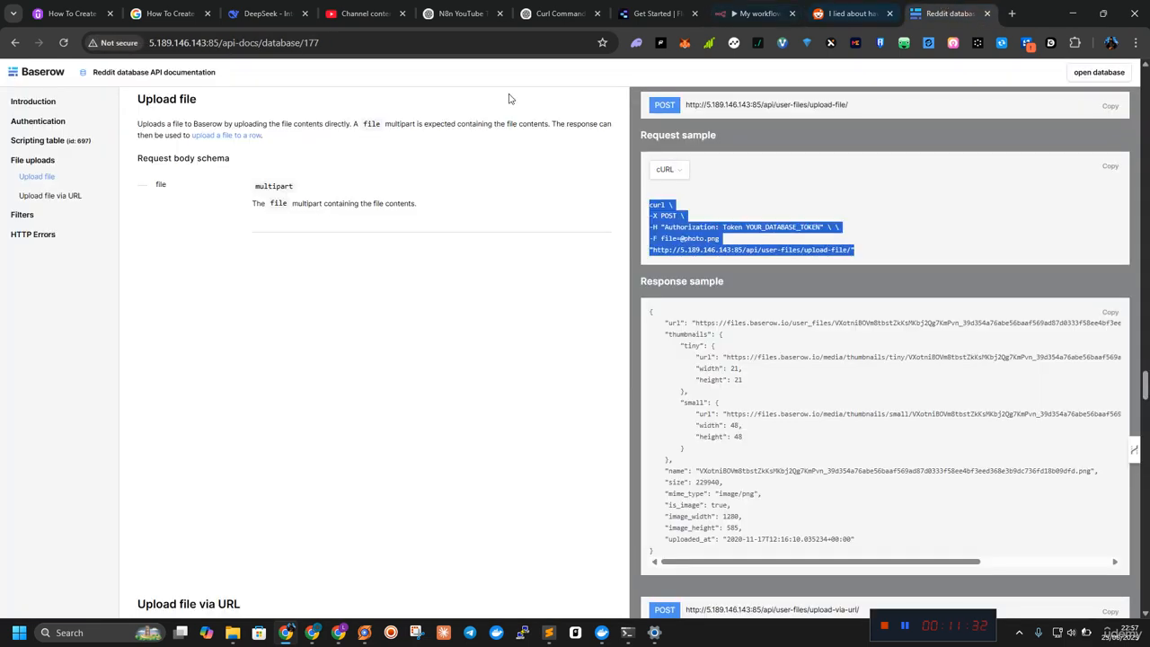
scroll(432, 207, "up", 3)
scroll(432, 207, "up", 15)
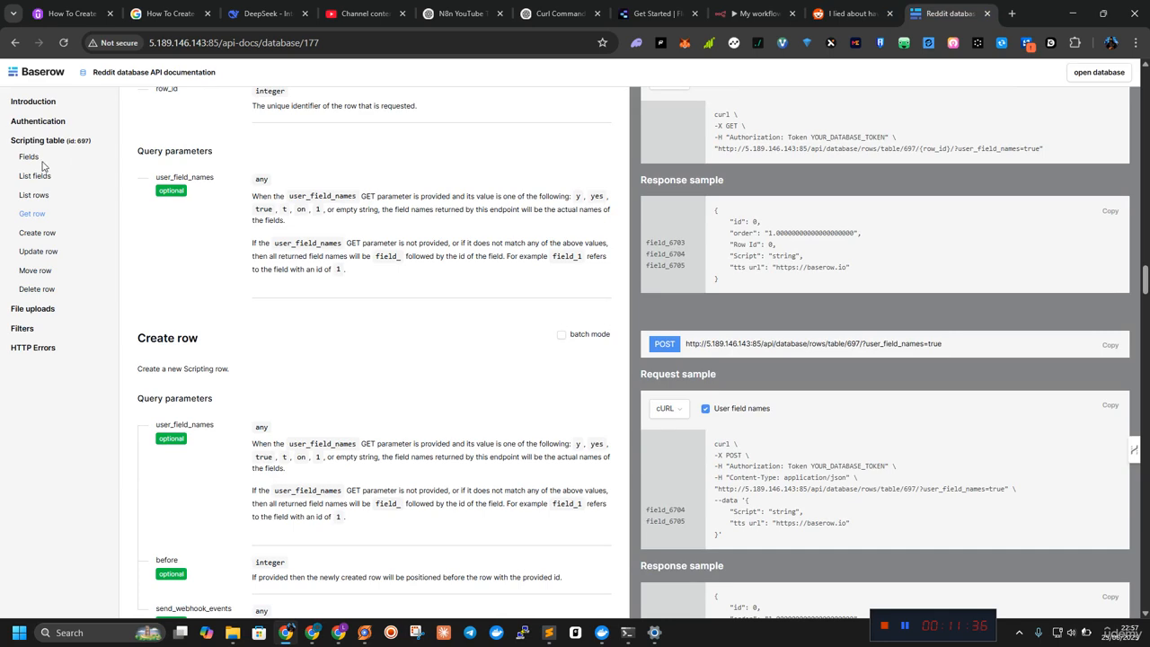
left_click(34, 158)
left_click(43, 99)
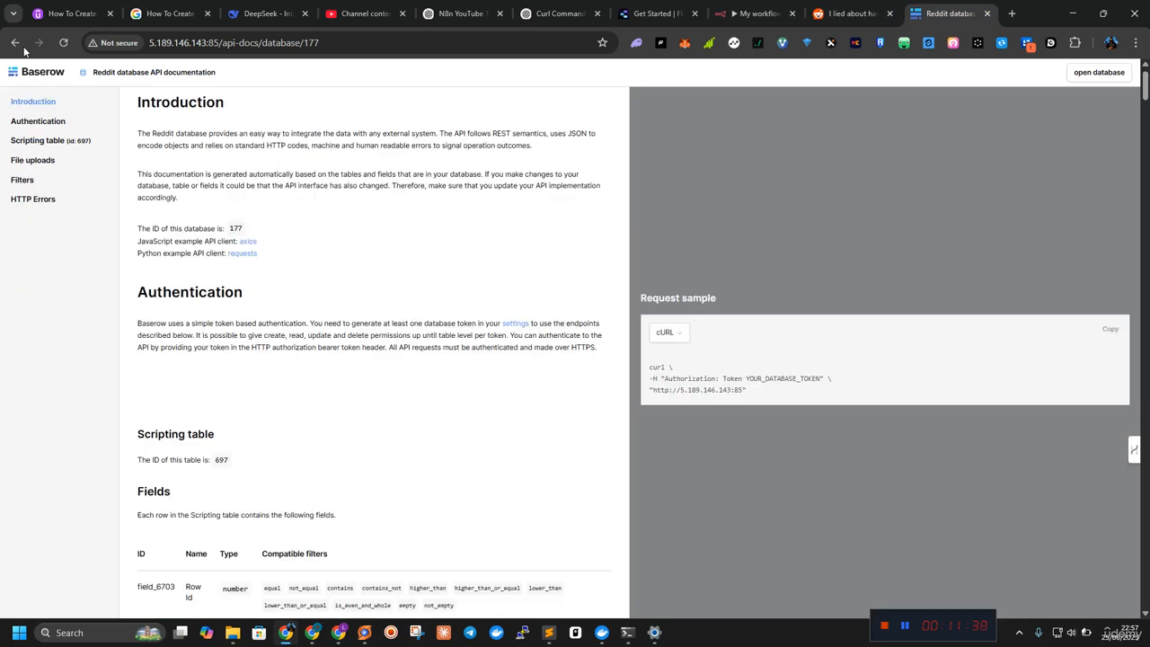
left_click(14, 42)
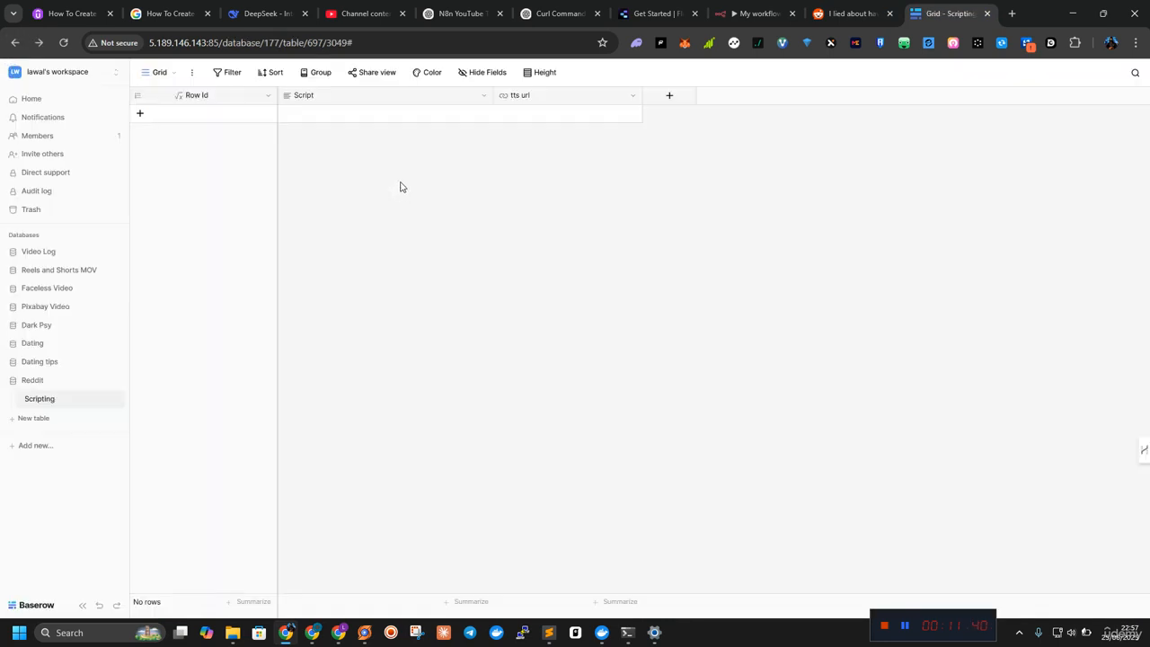
Step: Open the database tokens in the Baserow account settings and copy the n8n token
left_click(115, 72)
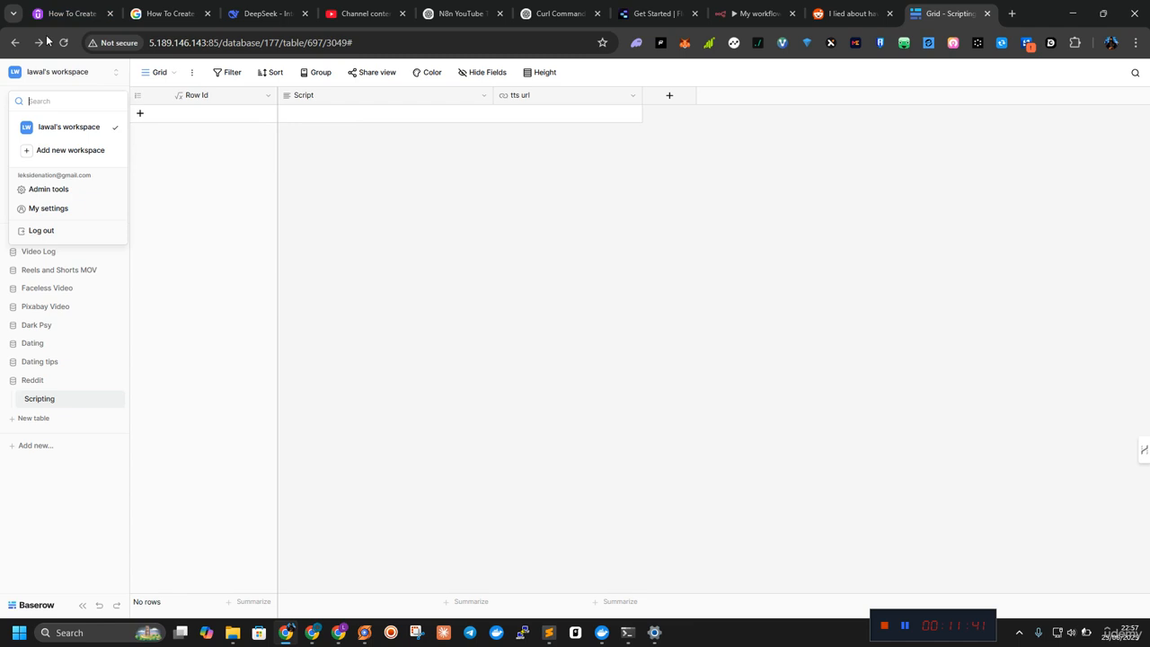
left_click(49, 205)
left_click(362, 194)
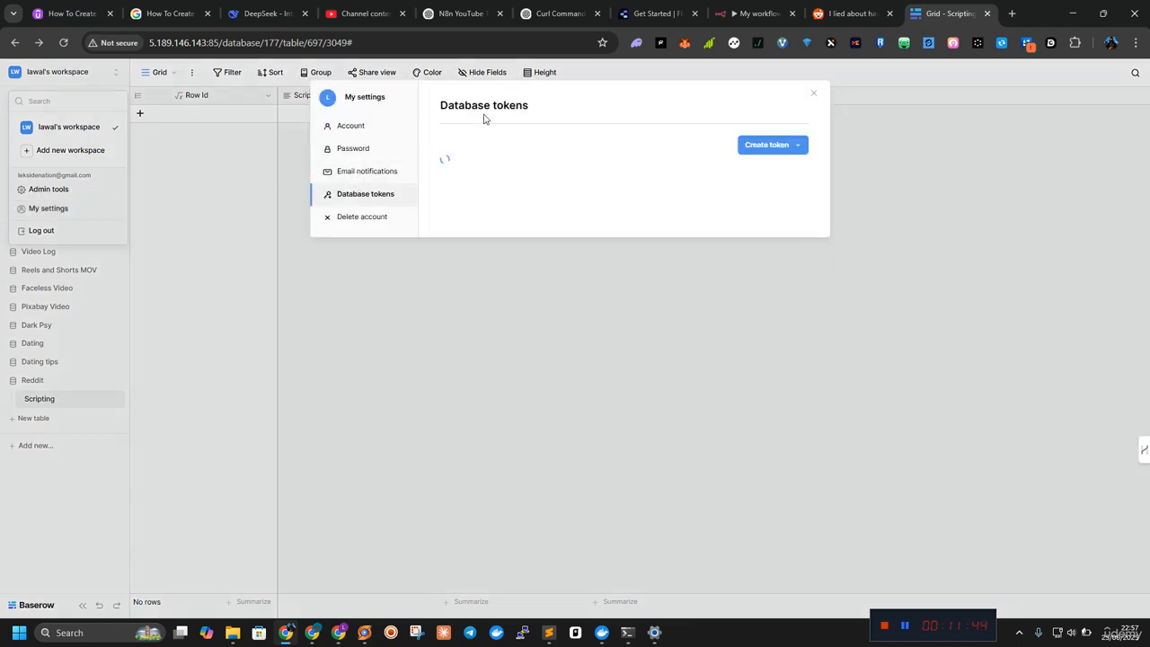
left_click(473, 179)
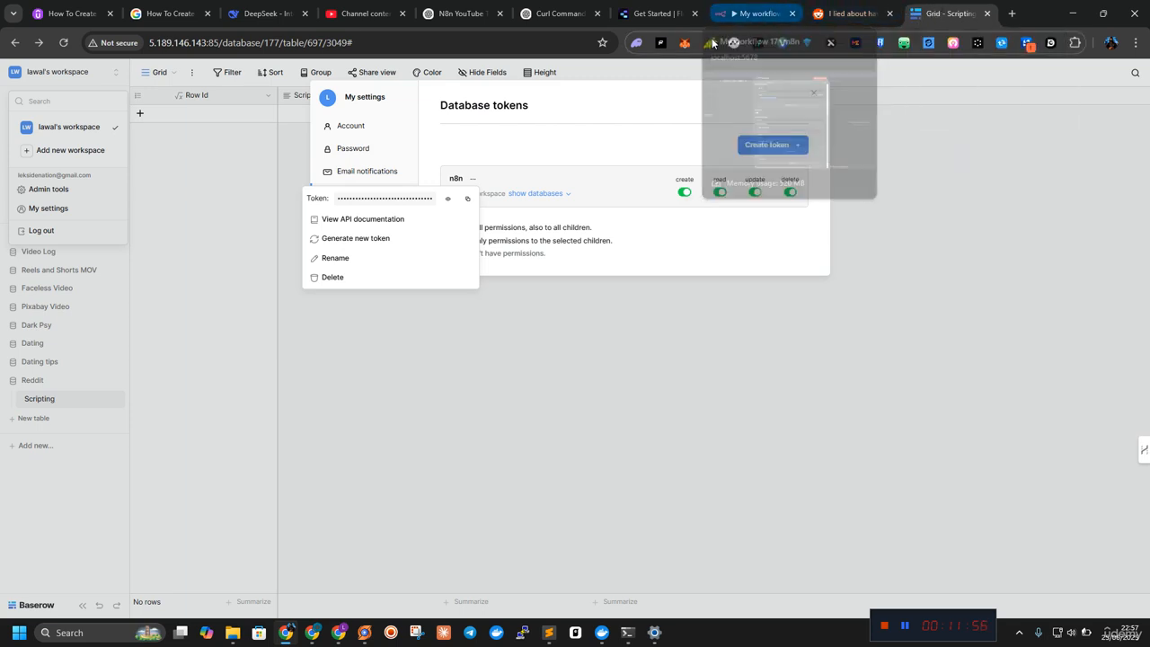
Step: Return to n8n, copy the Token prefix and Authorization header name from the HTTP Request node, and turn off Send Headers
left_click(755, 13)
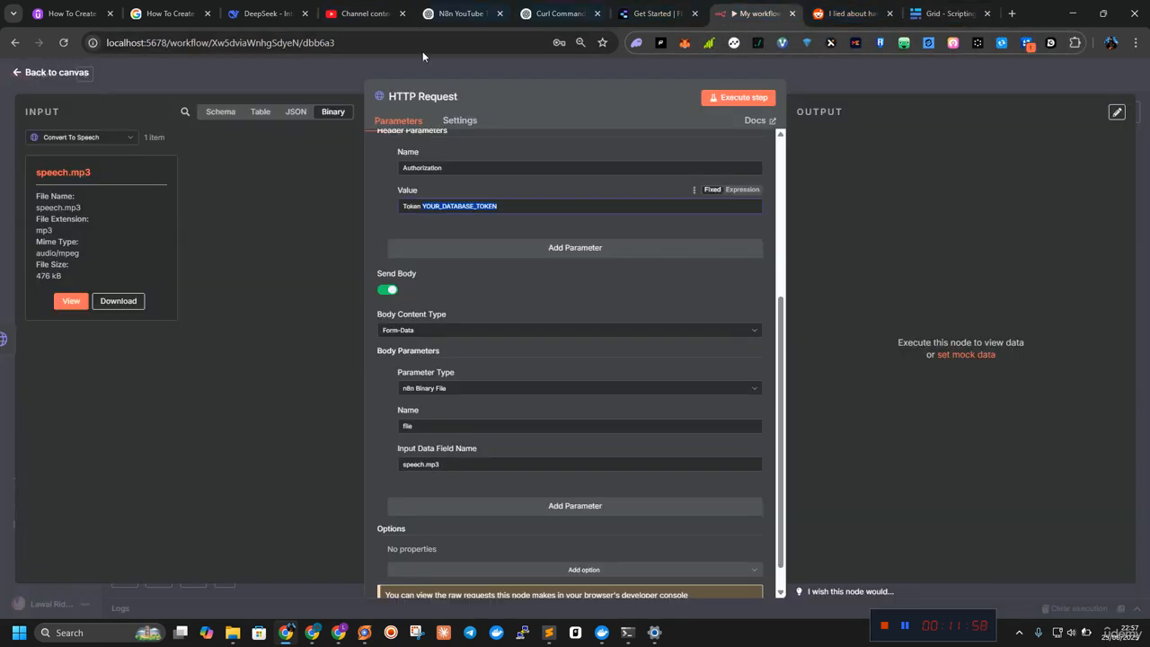
scroll(425, 285, "up", 3)
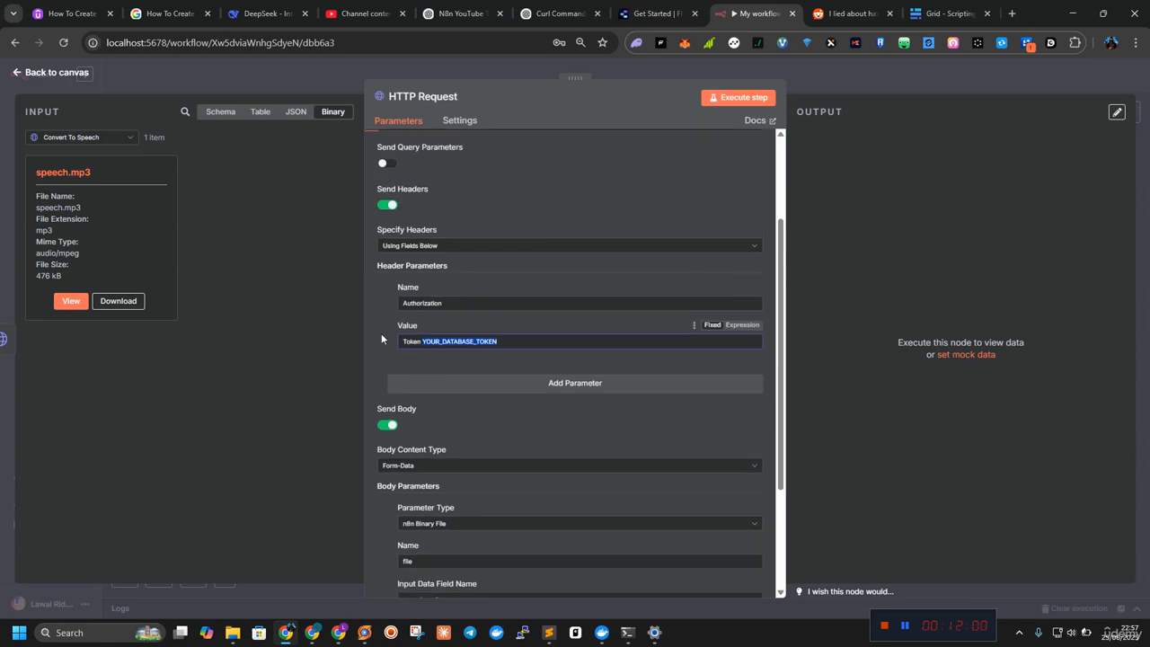
double_click(413, 341)
double_click(428, 304)
key("super+c")
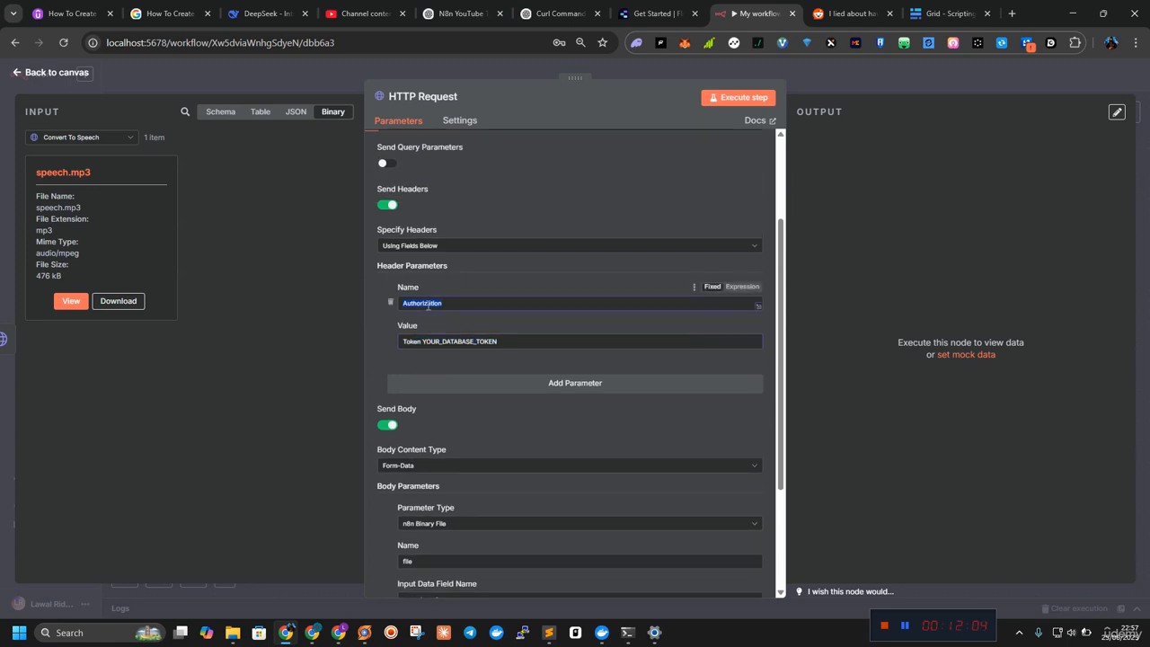
left_click(388, 205)
scroll(427, 265, "up", 3)
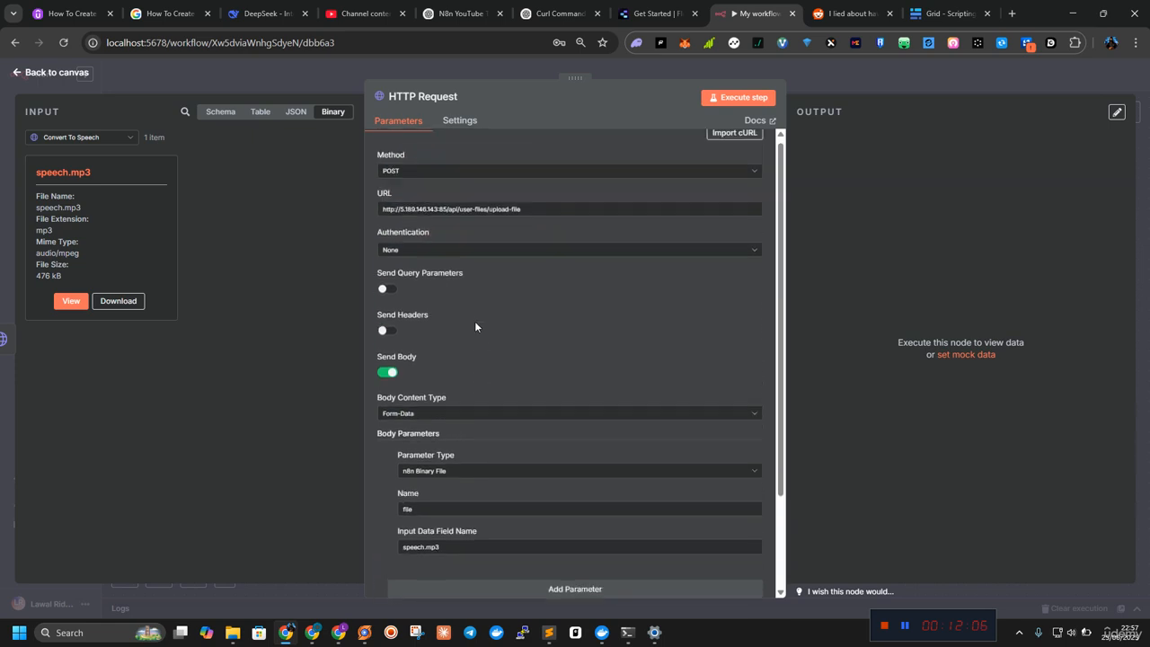
Step: Set the HTTP Request authentication to Generic Credential Type with Header Auth and the existing baserow credential
left_click(428, 260)
left_click(406, 331)
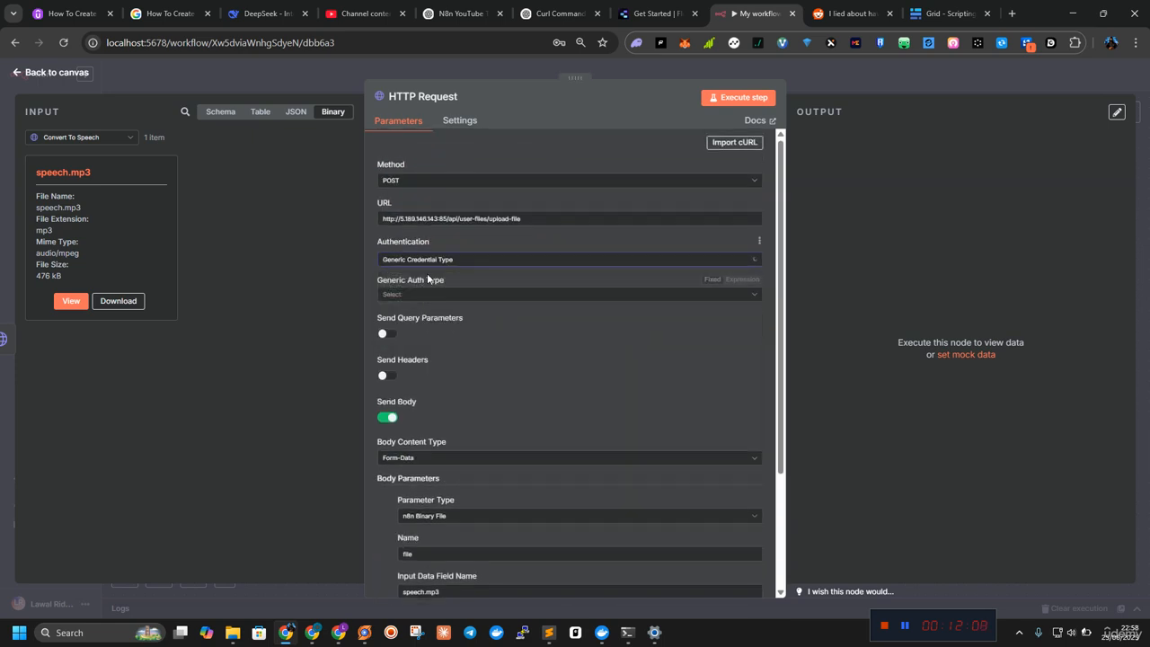
left_click(461, 296)
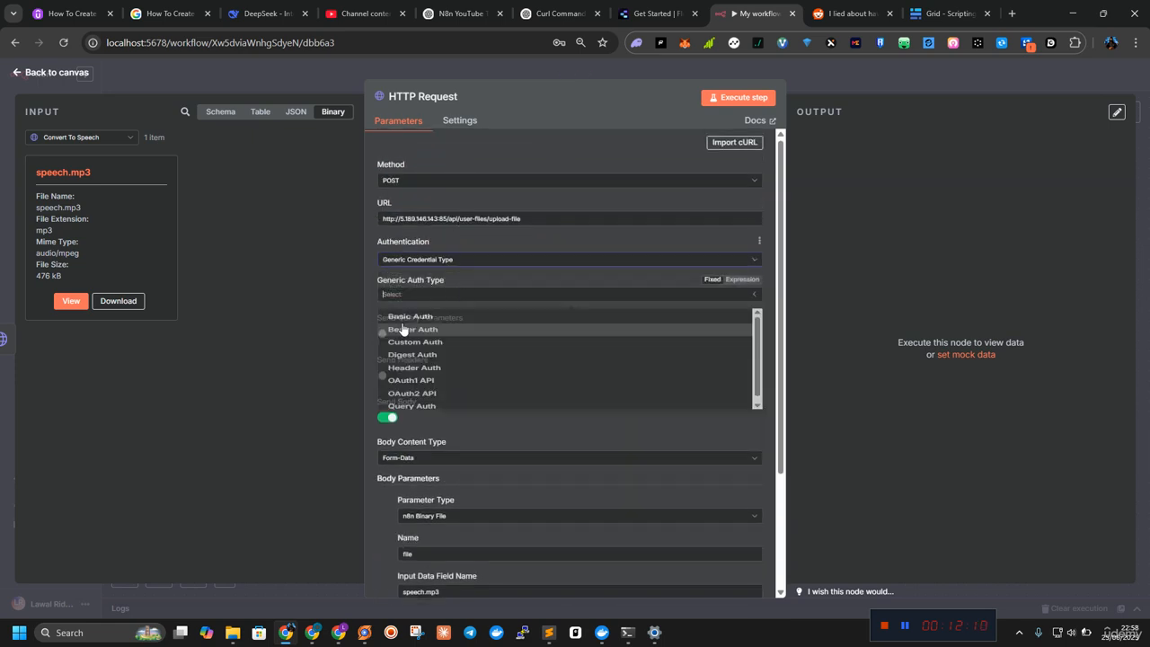
left_click(426, 392)
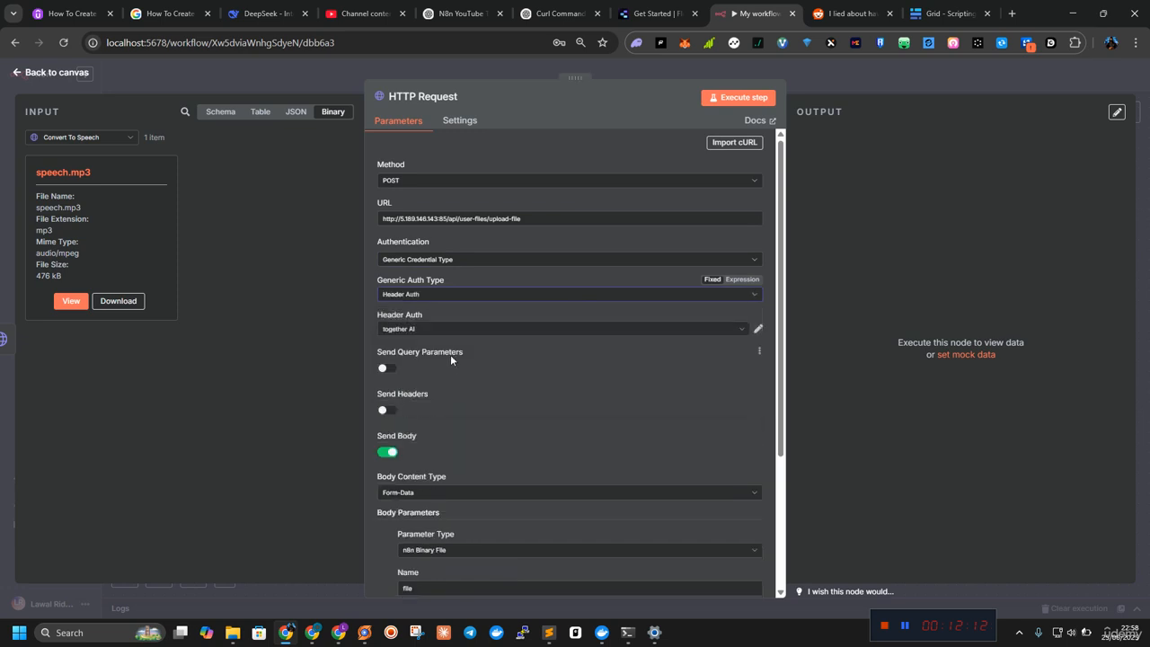
left_click(663, 331)
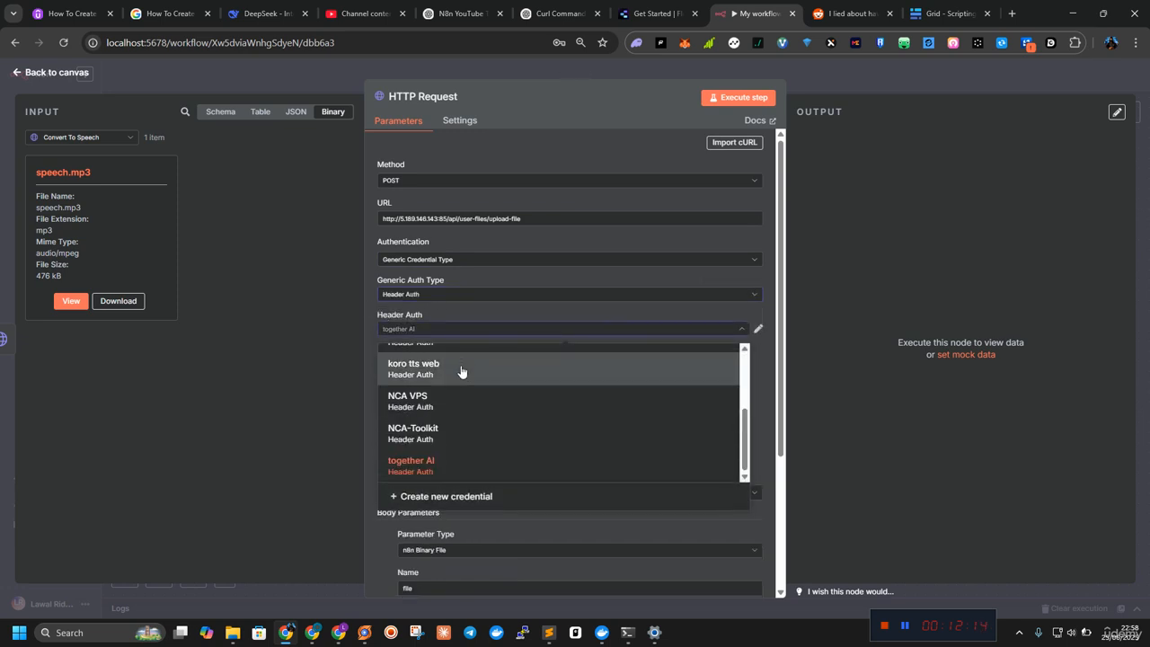
scroll(460, 373, "up", 5)
left_click(456, 356)
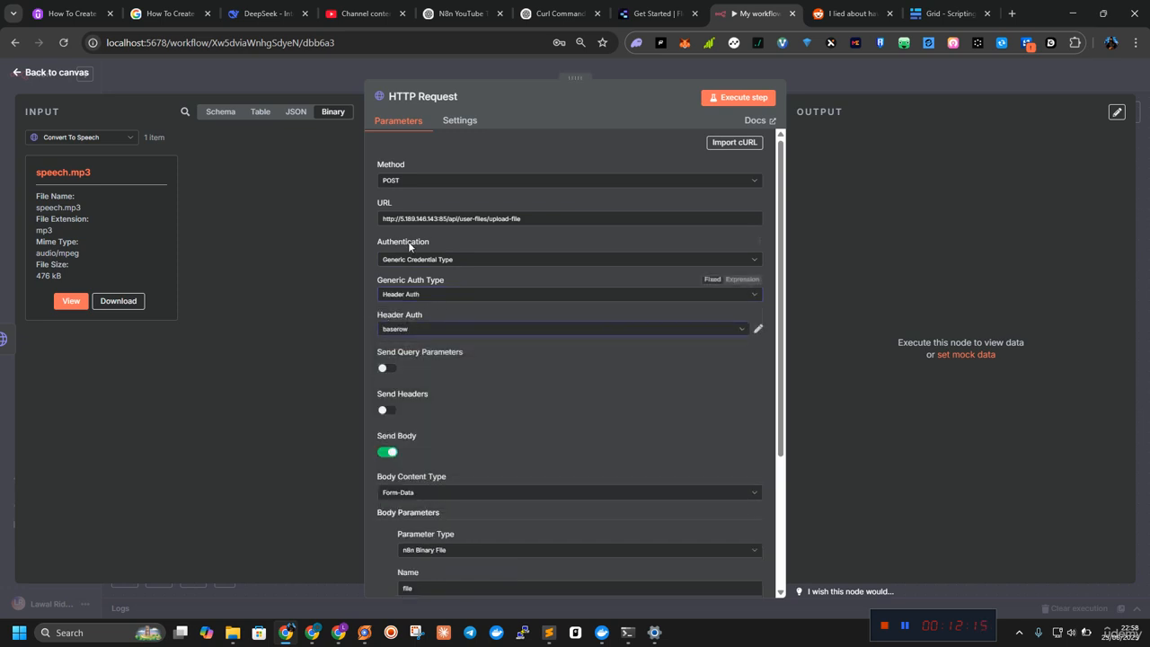
left_click(742, 338)
scroll(539, 432, "down", 5)
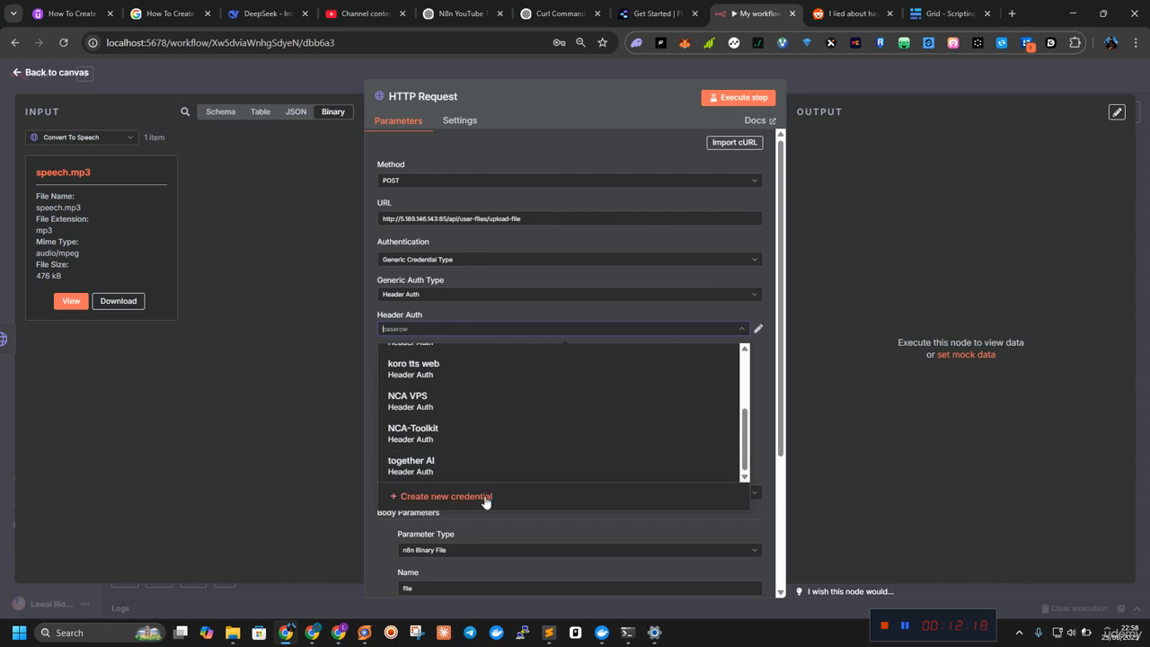
left_click(488, 501)
left_click(584, 273)
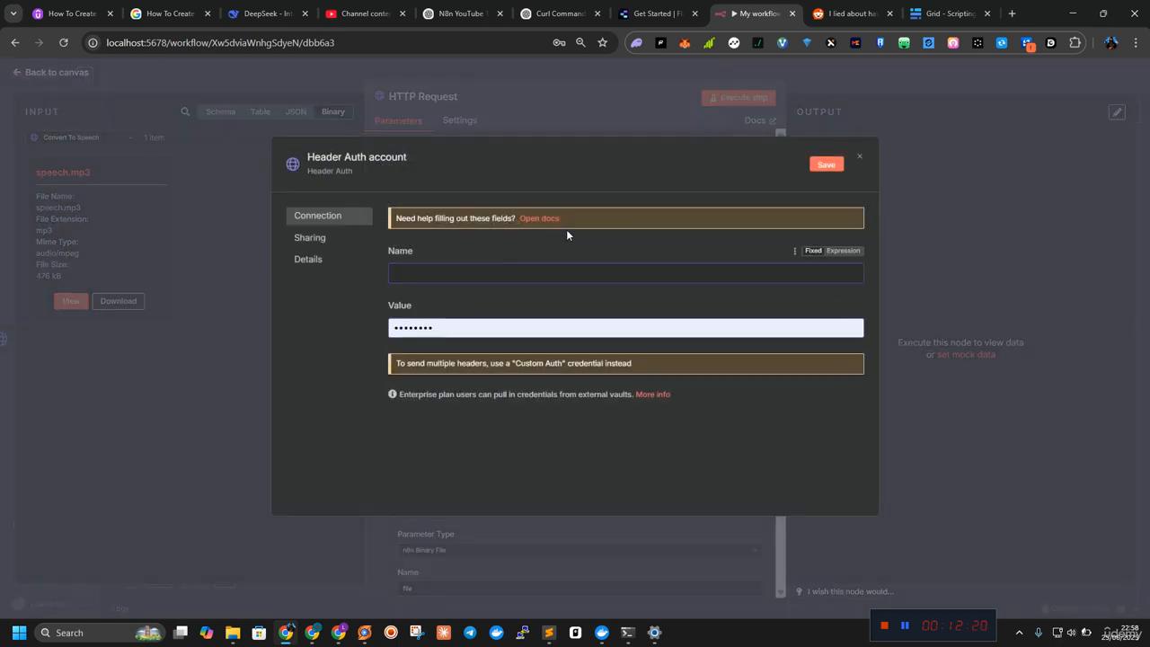
left_click(485, 387)
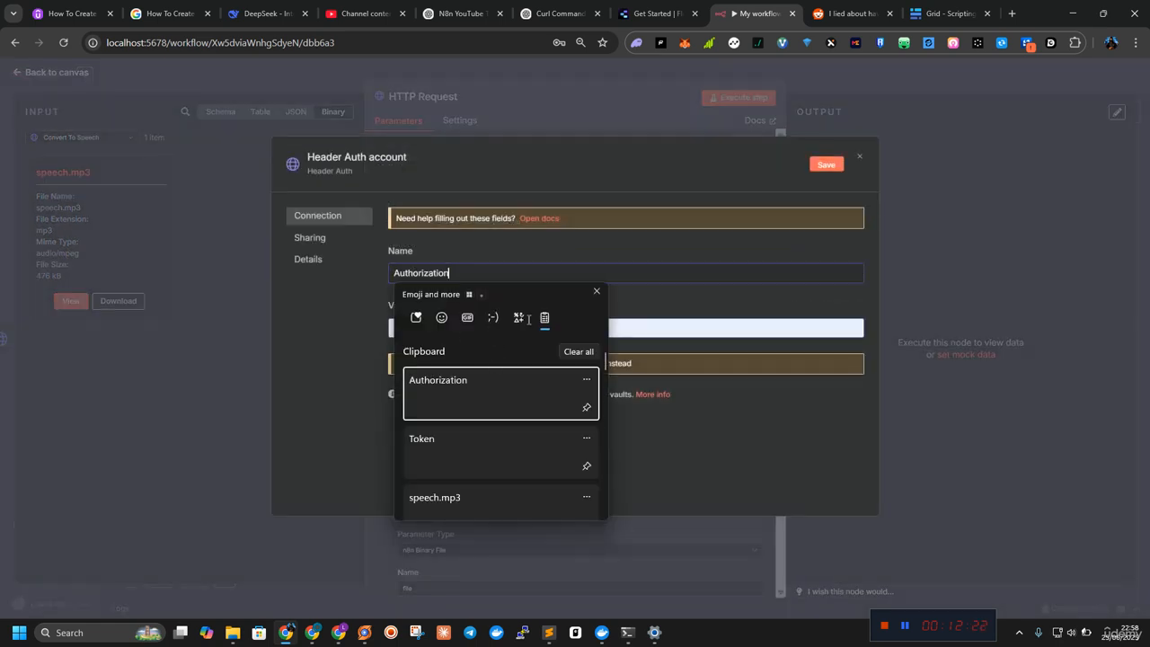
left_click(843, 305)
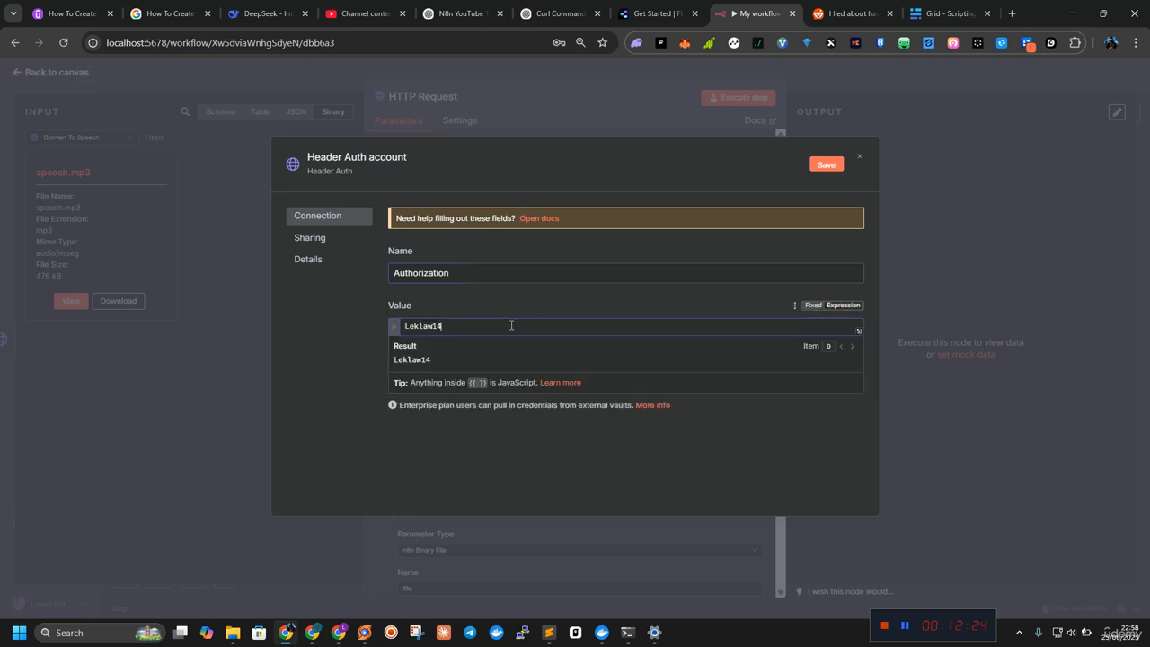
double_click(501, 326)
key("super+v")
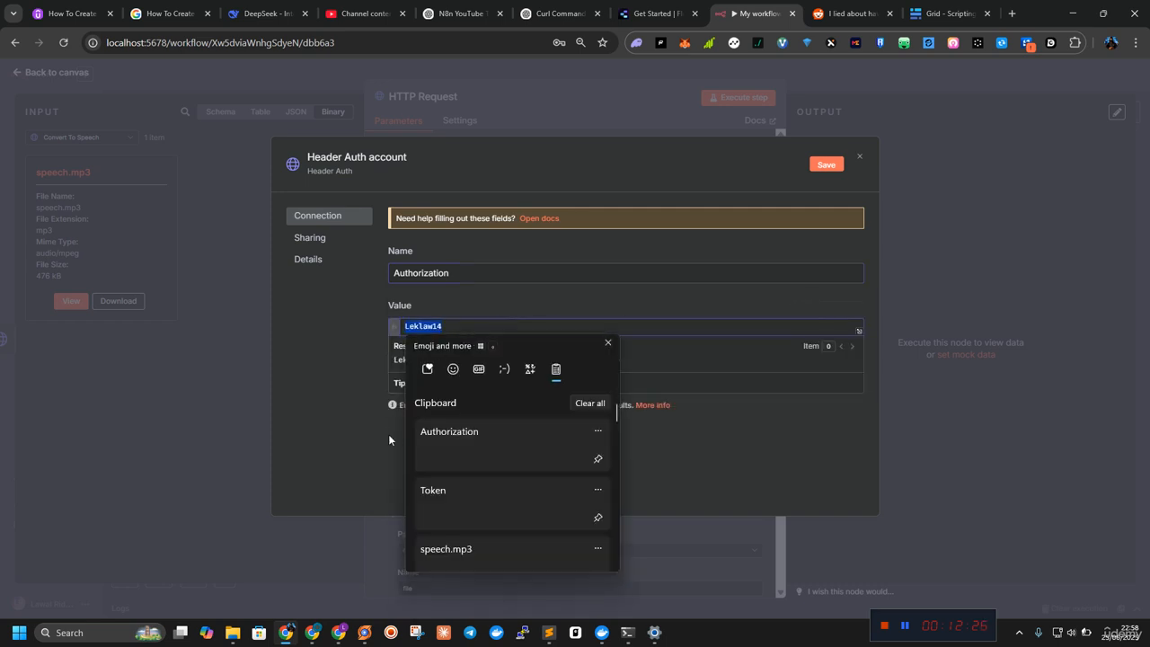
left_click(468, 497)
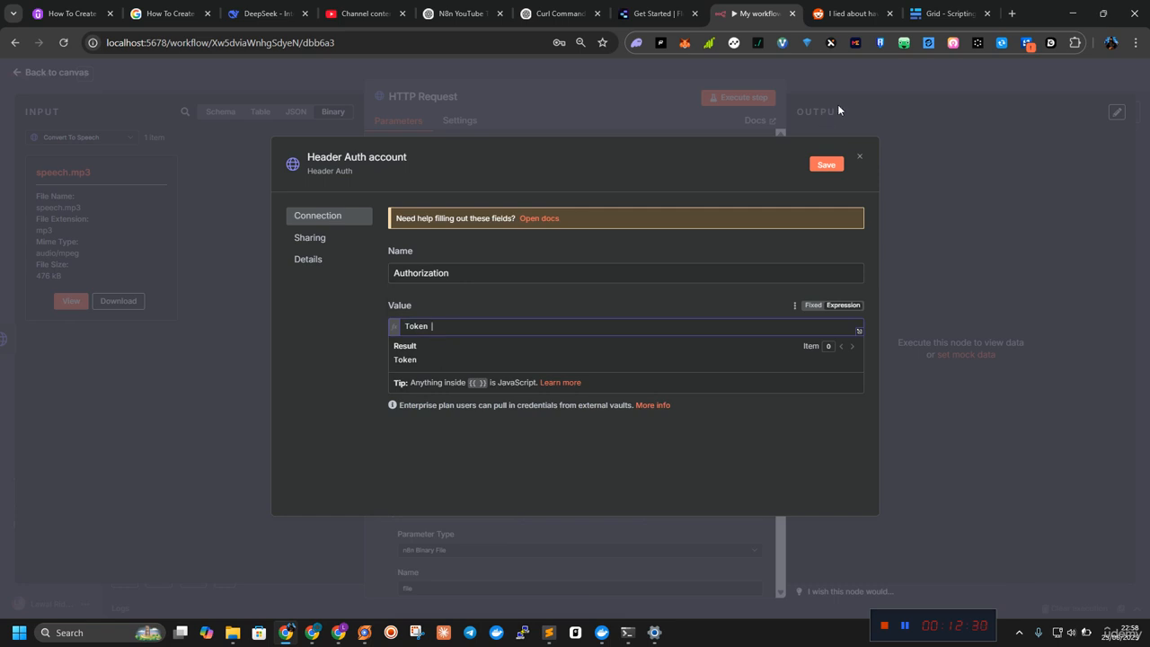
left_click(944, 13)
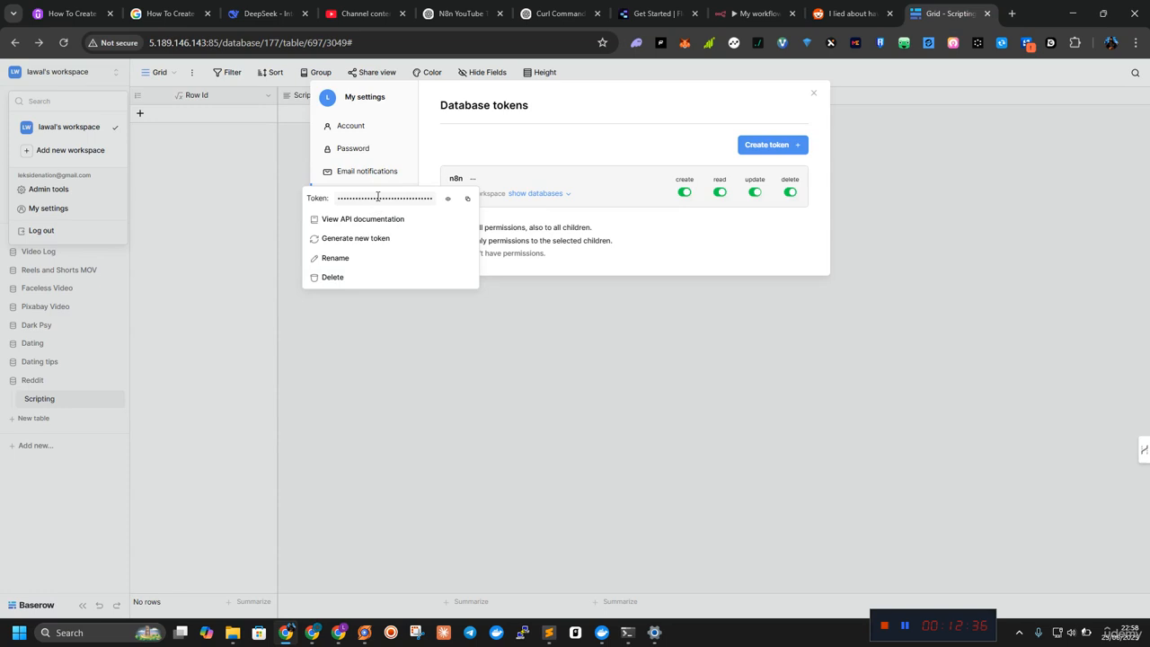
left_click(755, 14)
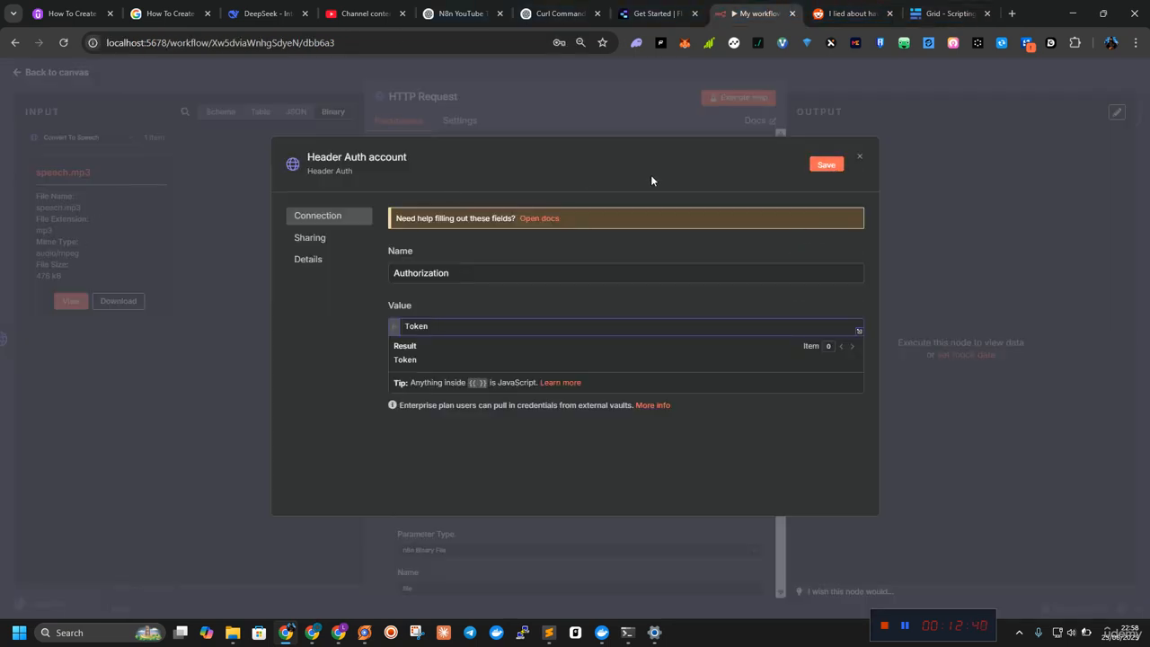
left_click(859, 156)
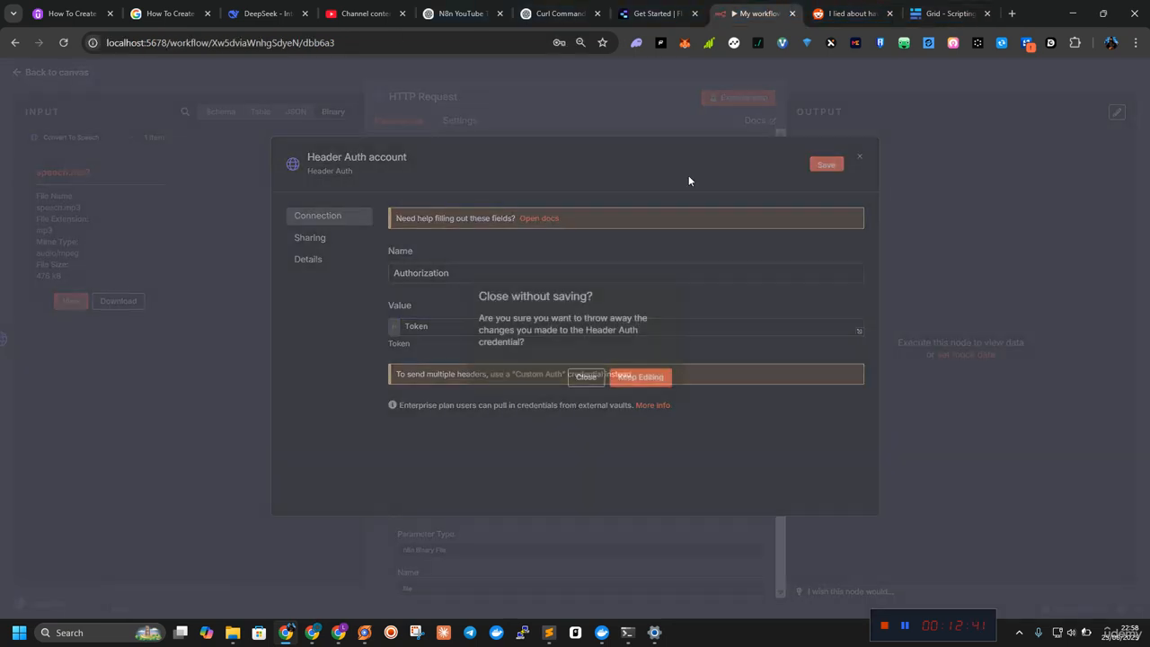
left_click(595, 380)
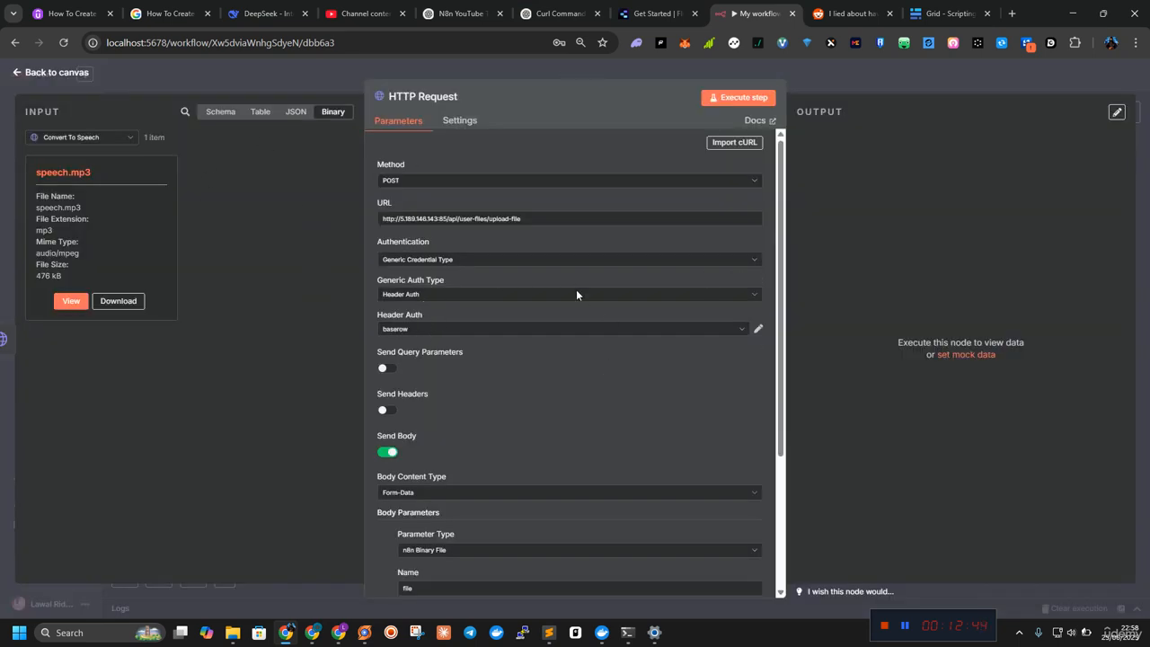
Step: Review the HTTP Request body parameters and execute the upload step on its own
scroll(575, 194, "down", 1)
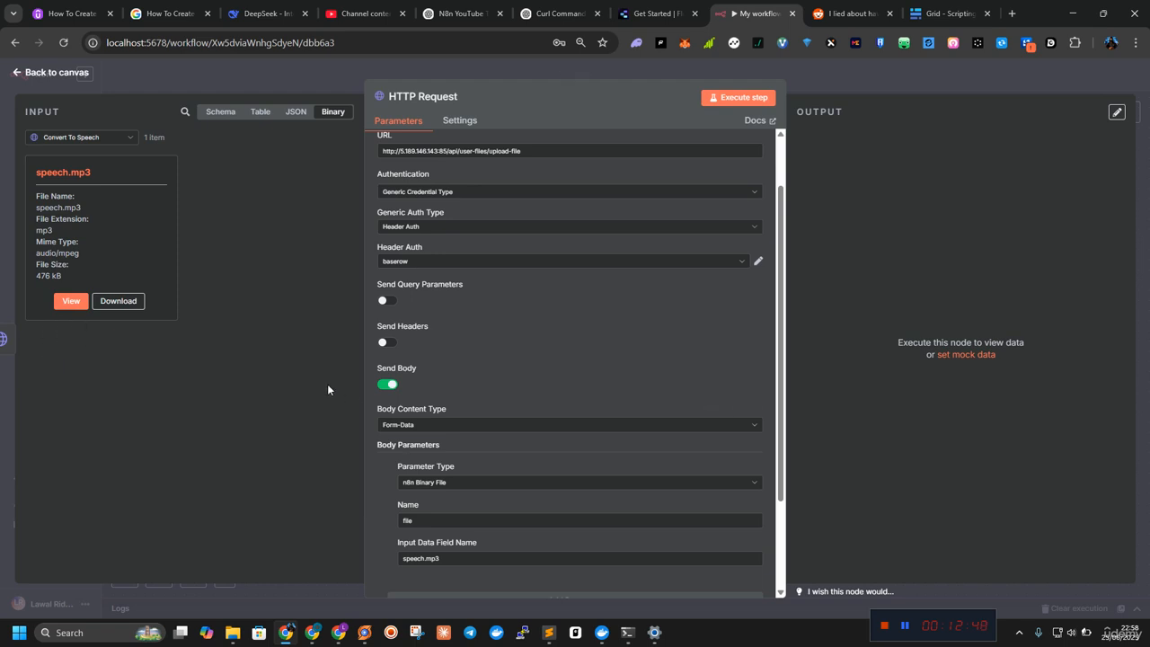
scroll(534, 444, "down", 1)
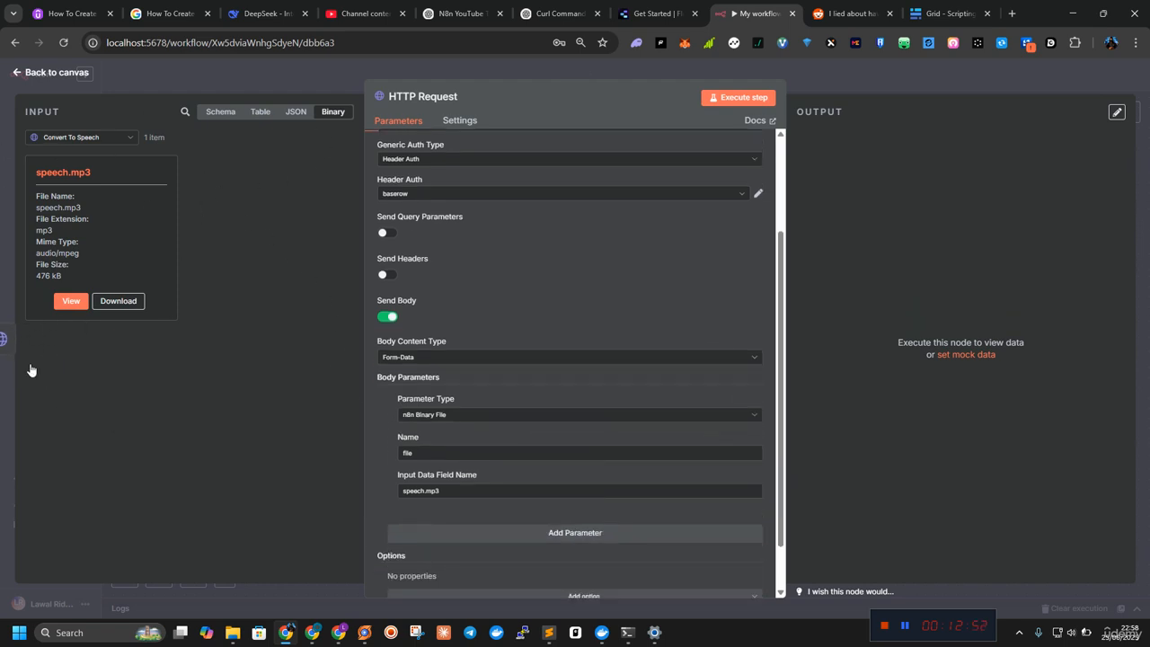
left_click(747, 99)
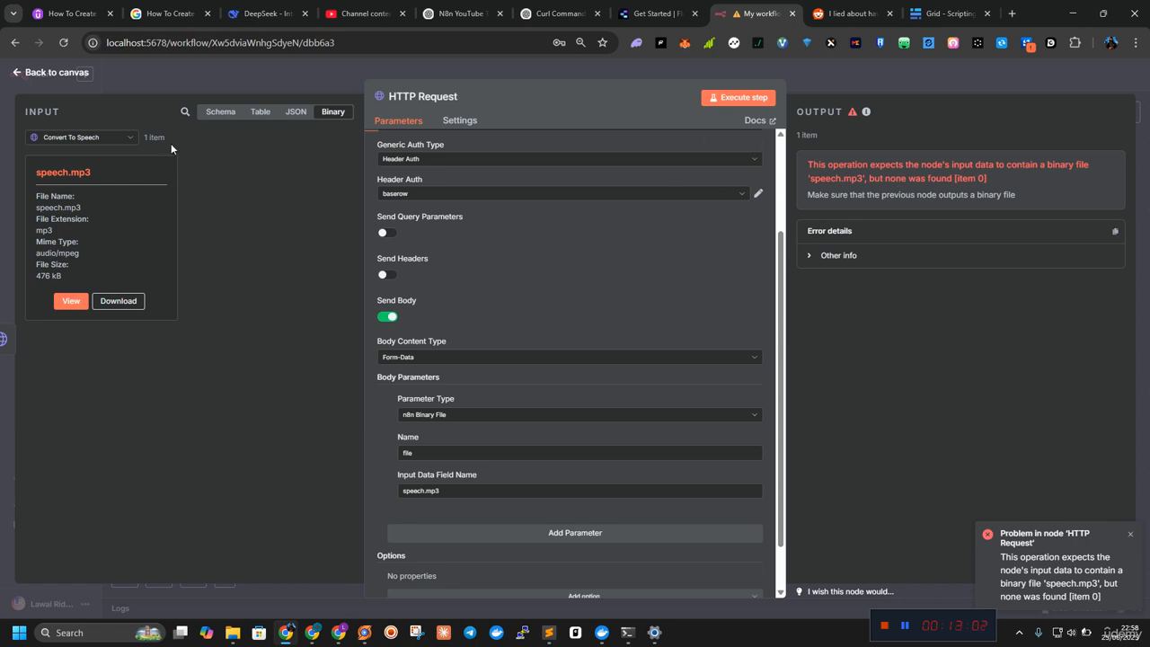
Step: Check the Convert To Speech node's binary output against the HTTP Request node's Input Data Field Name and error message
left_click(59, 73)
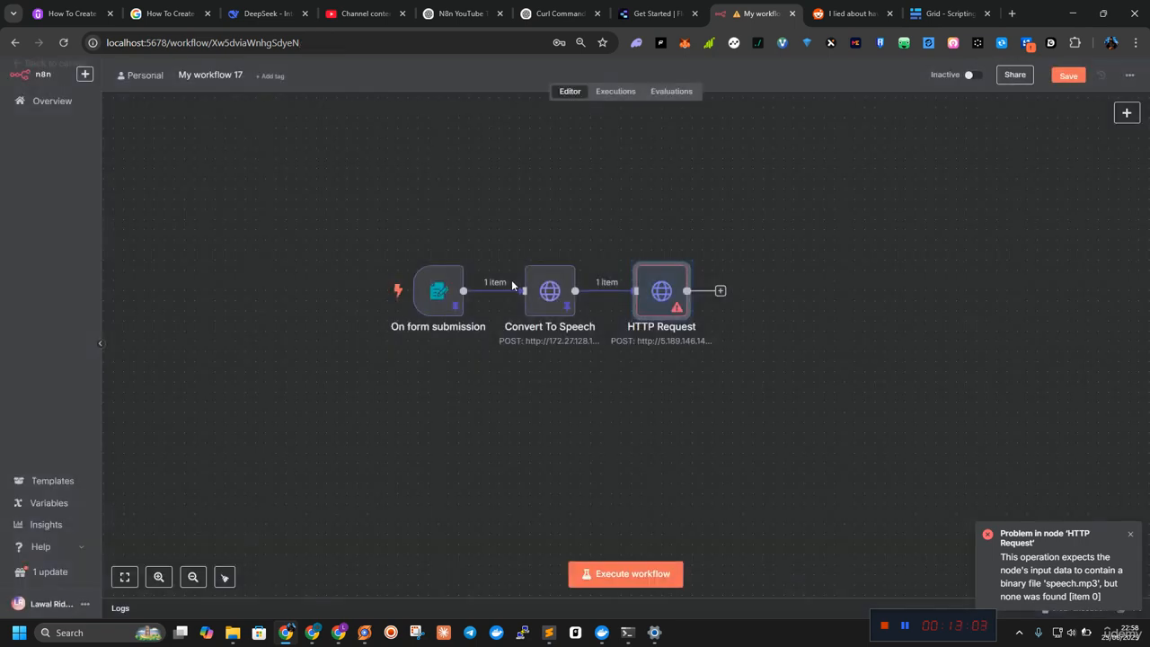
double_click(558, 296)
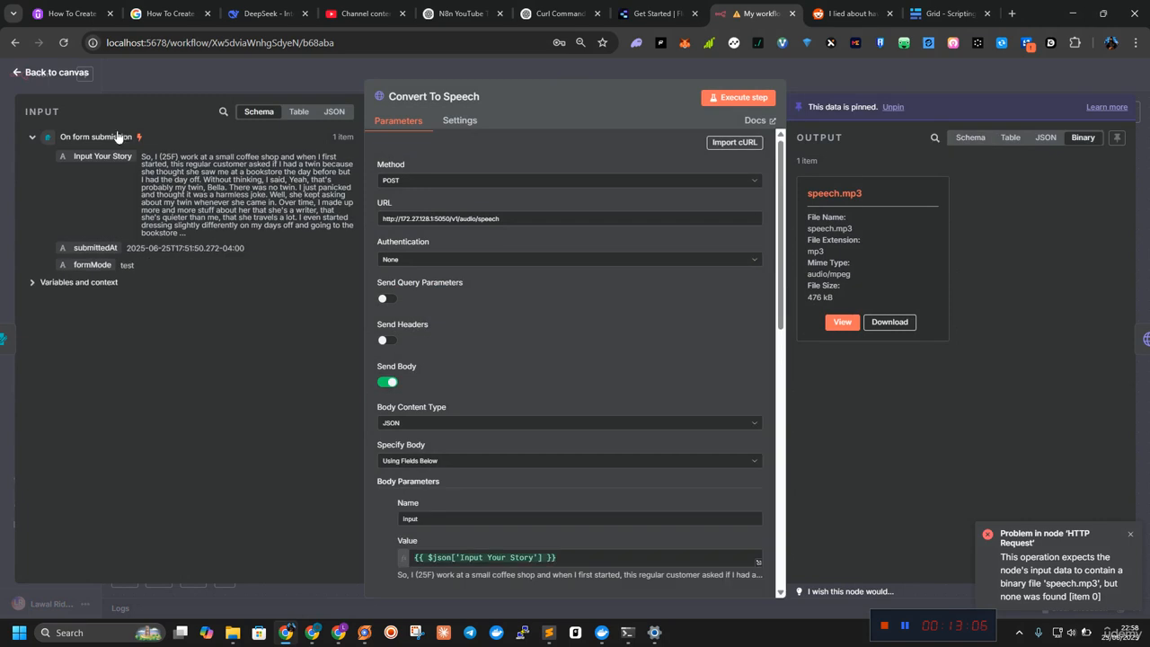
left_click(62, 73)
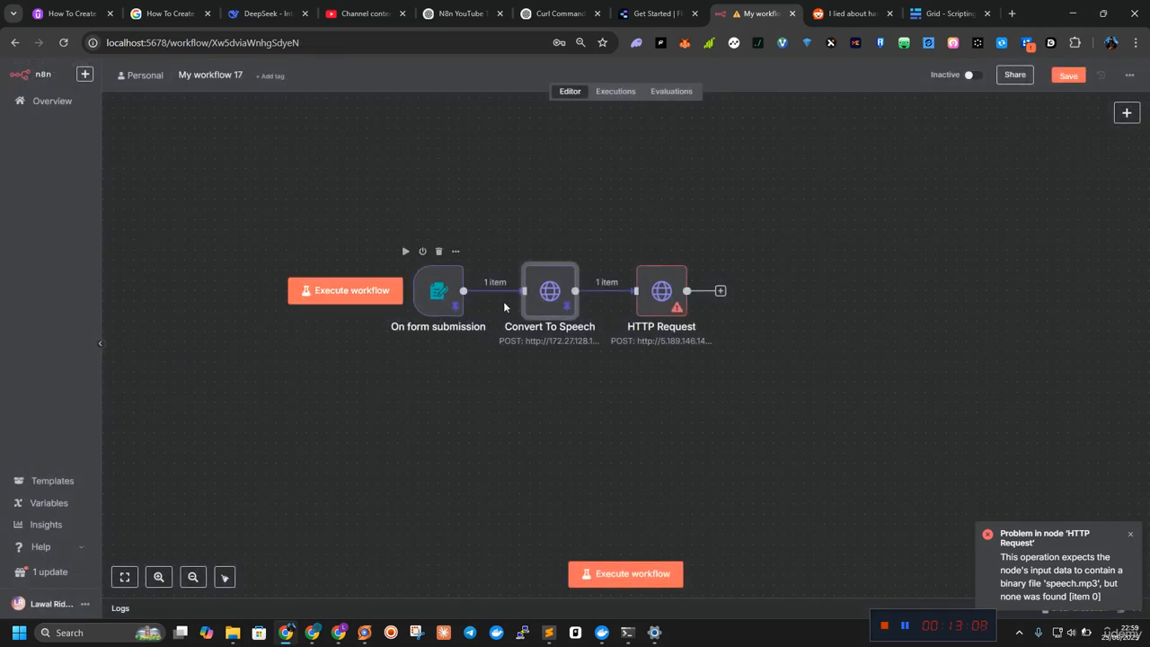
double_click(653, 297)
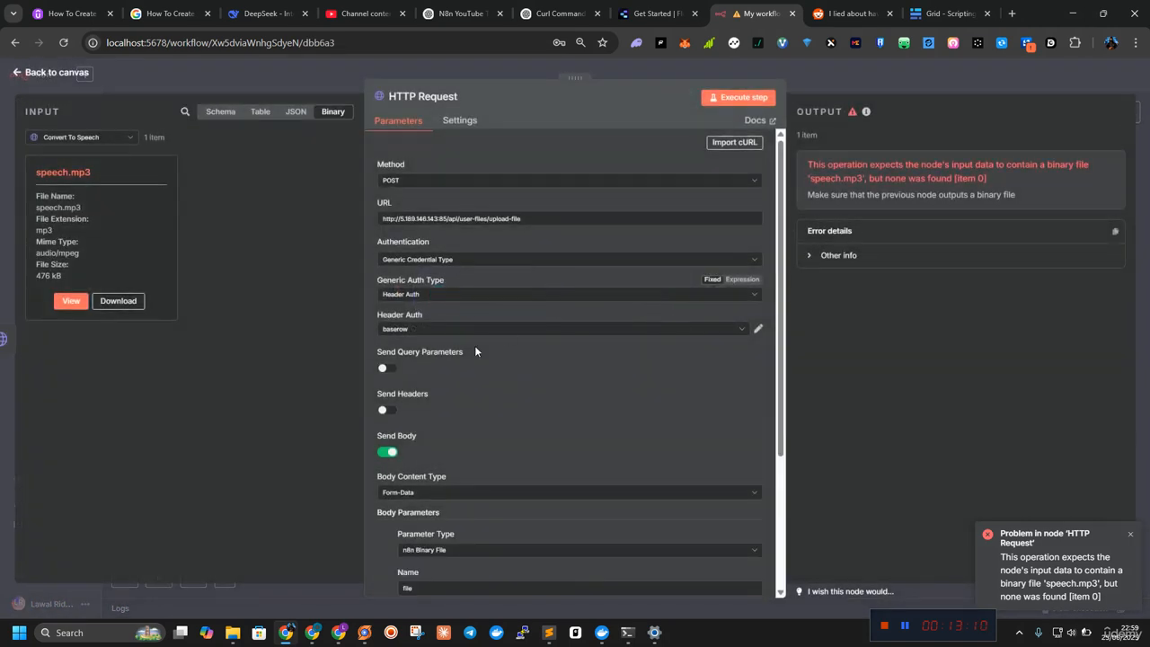
scroll(474, 345, "down", 3)
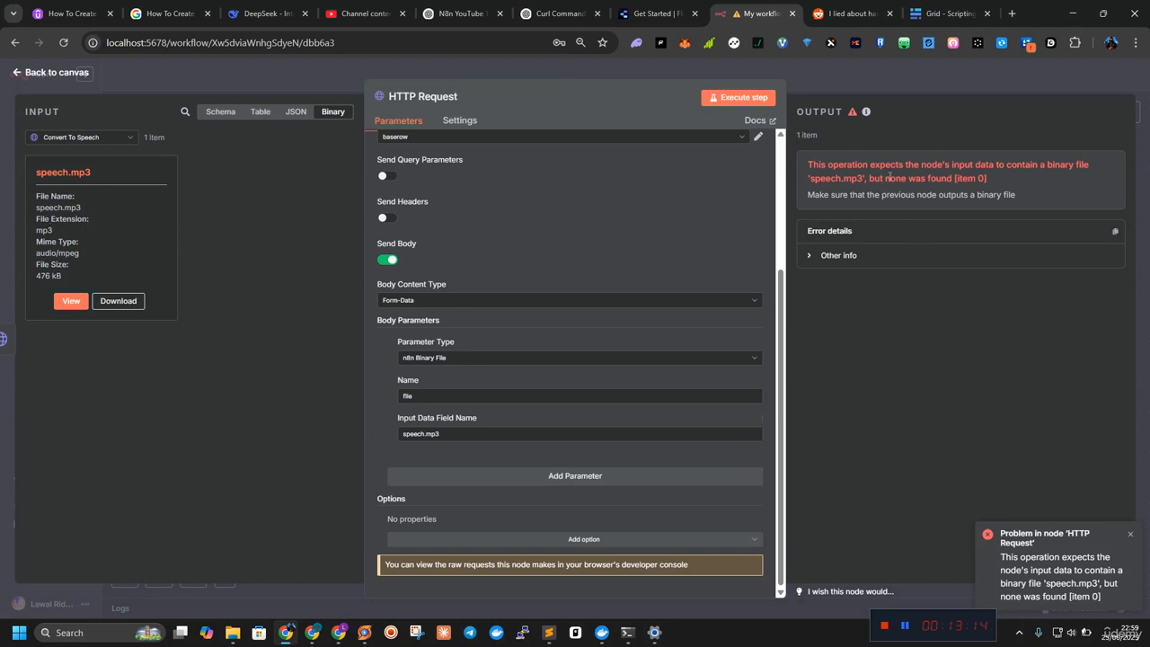
Step: Unpin the Convert To Speech node's output data and execute the whole workflow from the form submission trigger
left_click(56, 73)
right_click(543, 301)
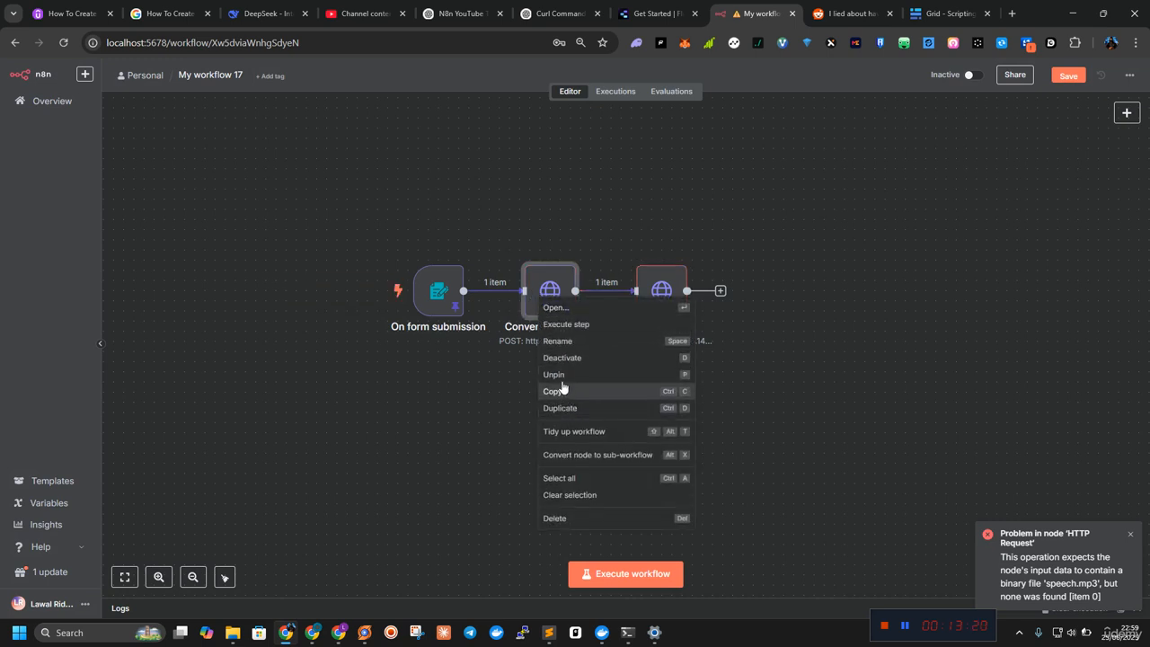
left_click(563, 391)
left_click(367, 290)
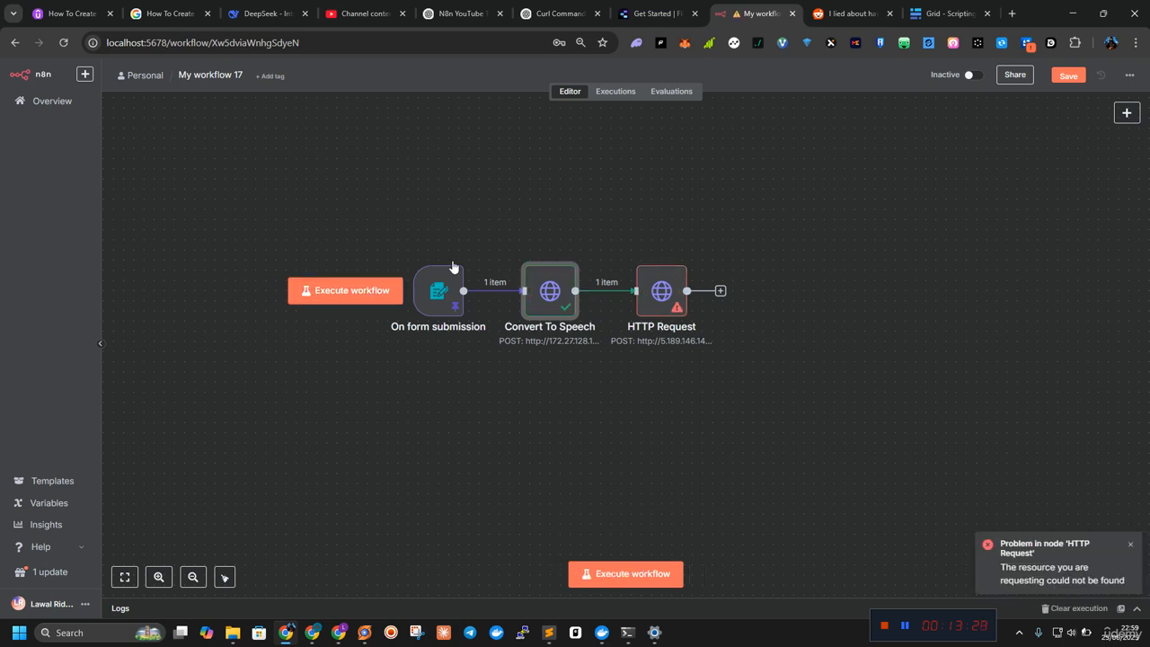
Step: Add the Response option with Autodetect format to the HTTP Request node and execute the step again
double_click(682, 290)
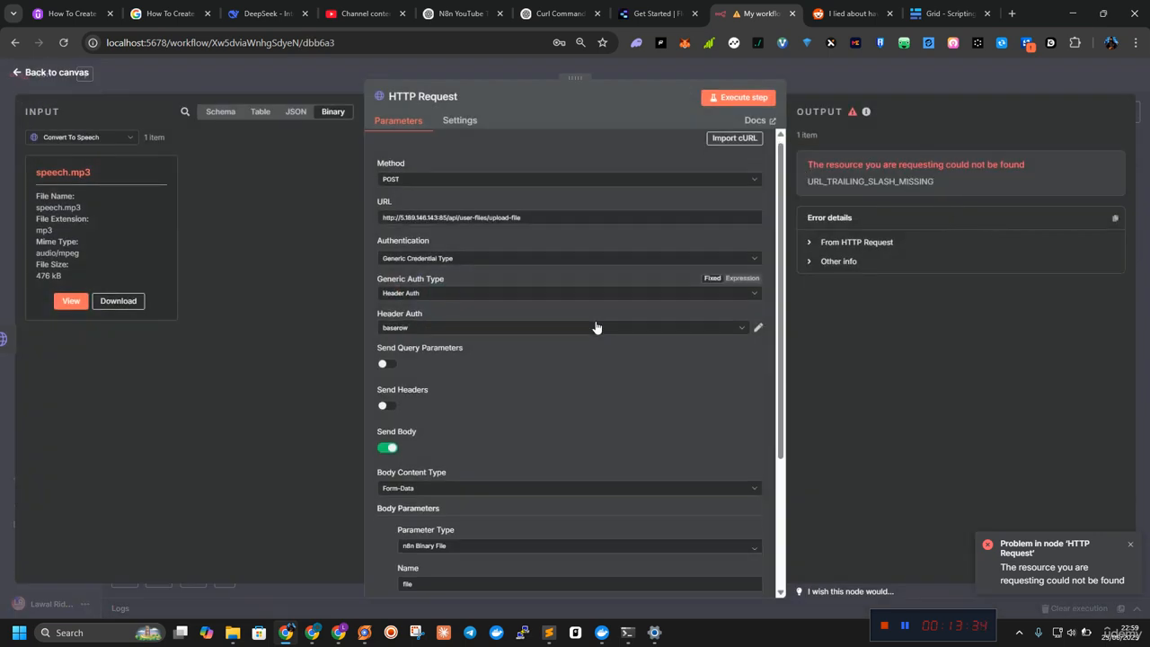
scroll(595, 321, "down", 4)
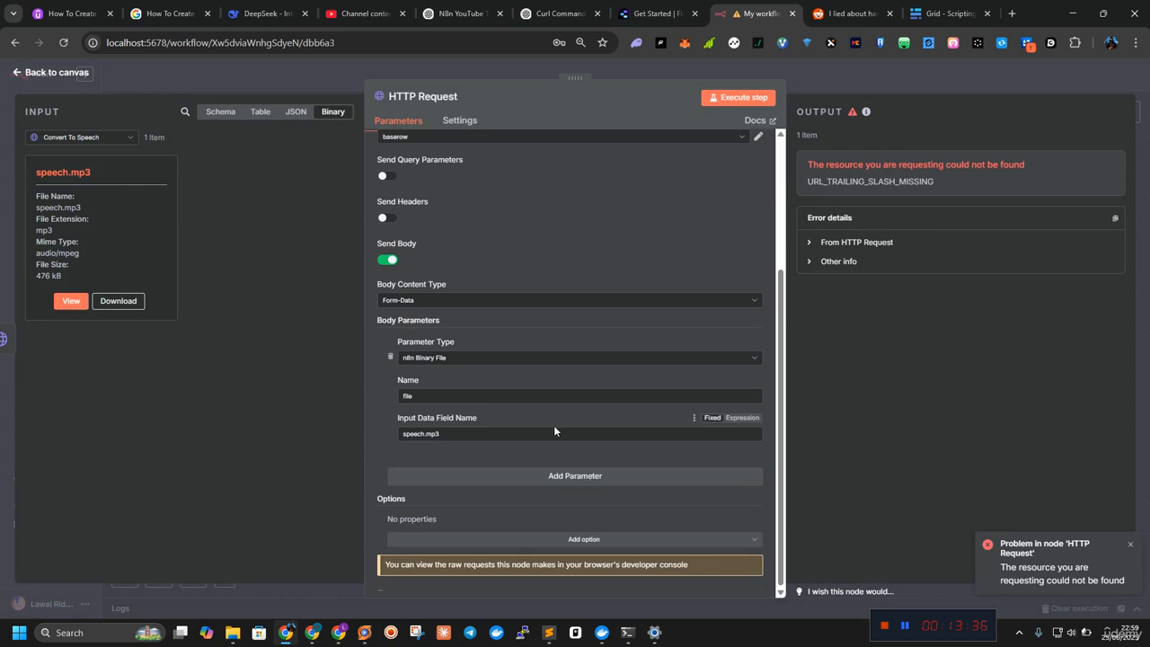
left_click(580, 540)
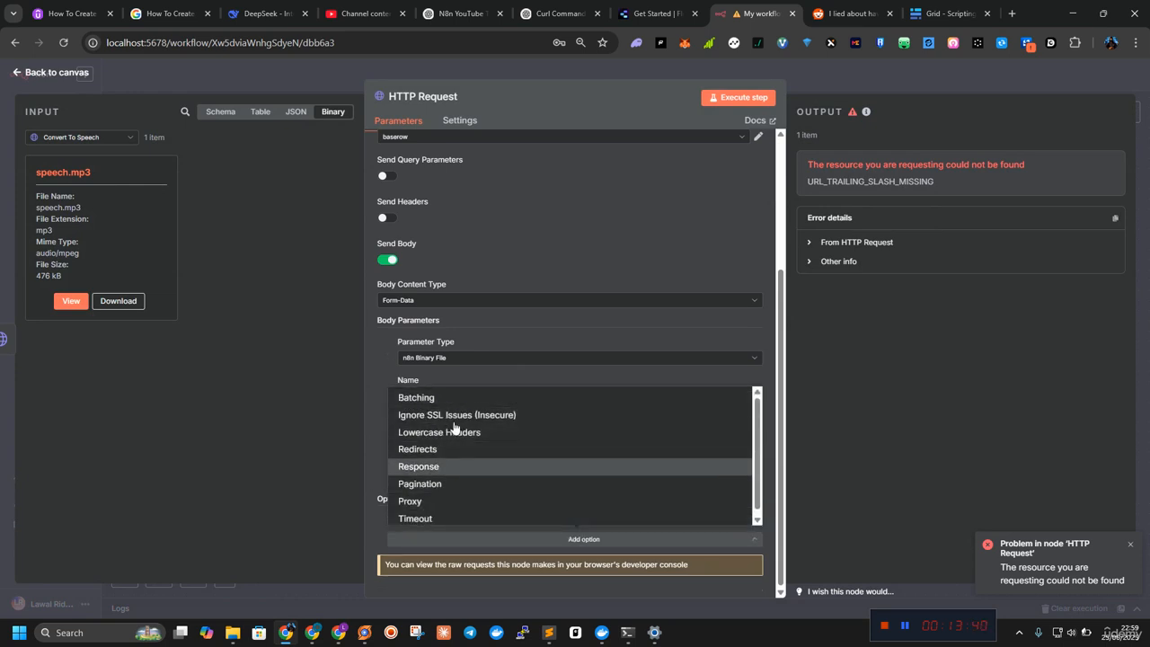
left_click(436, 465)
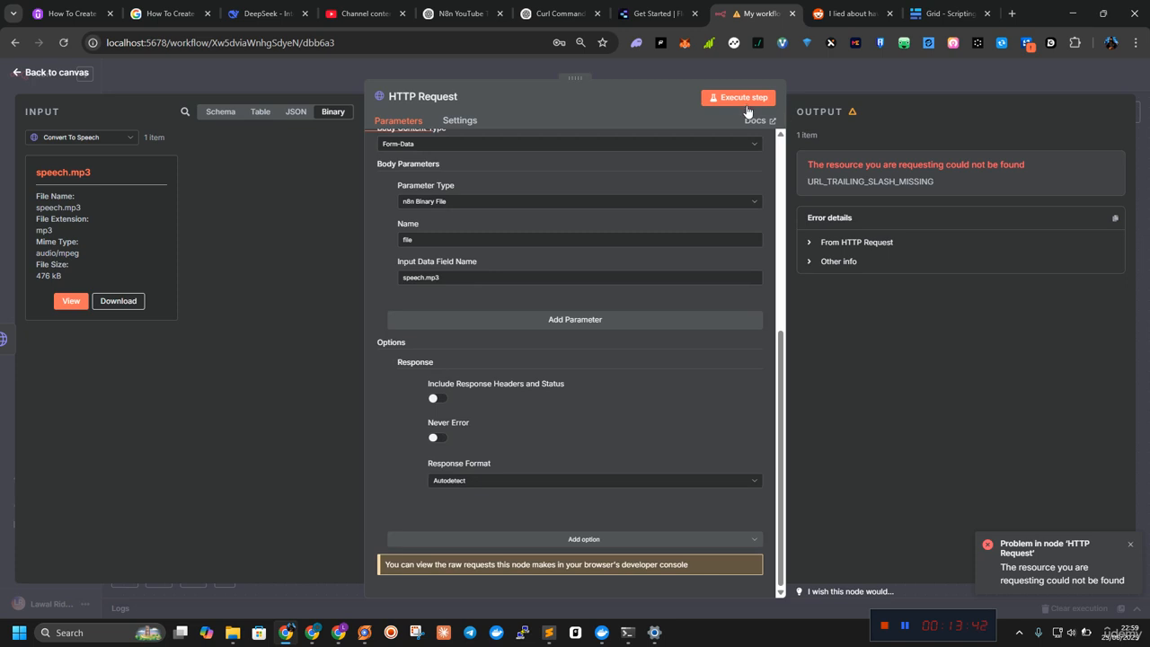
left_click(749, 98)
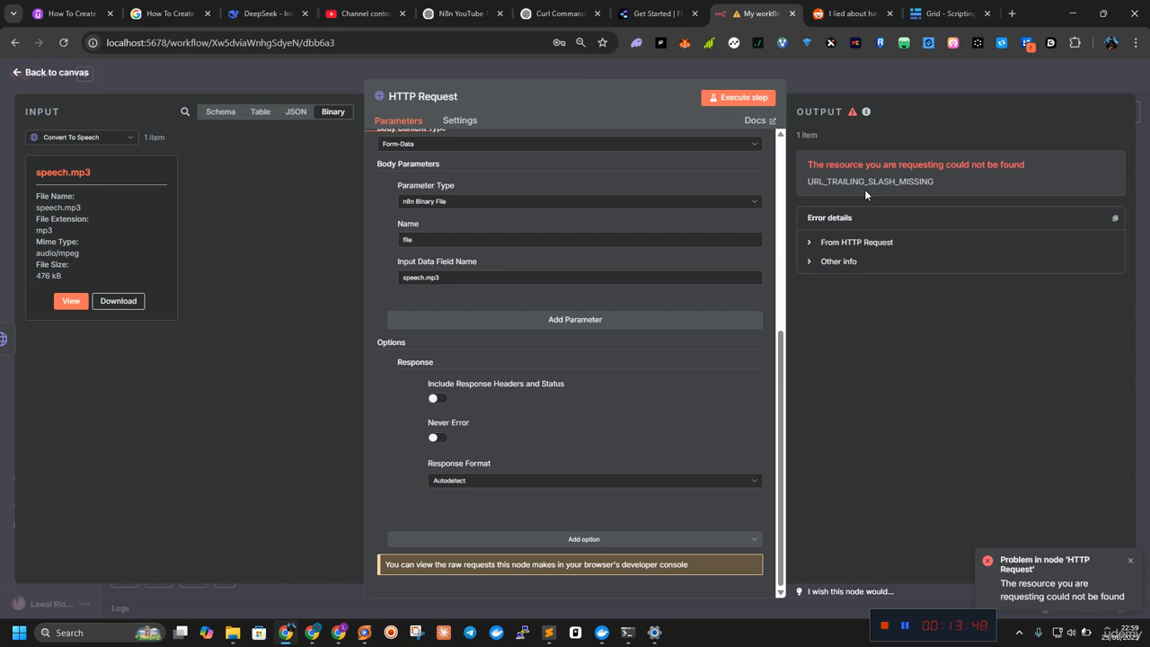
scroll(535, 219, "up", 3)
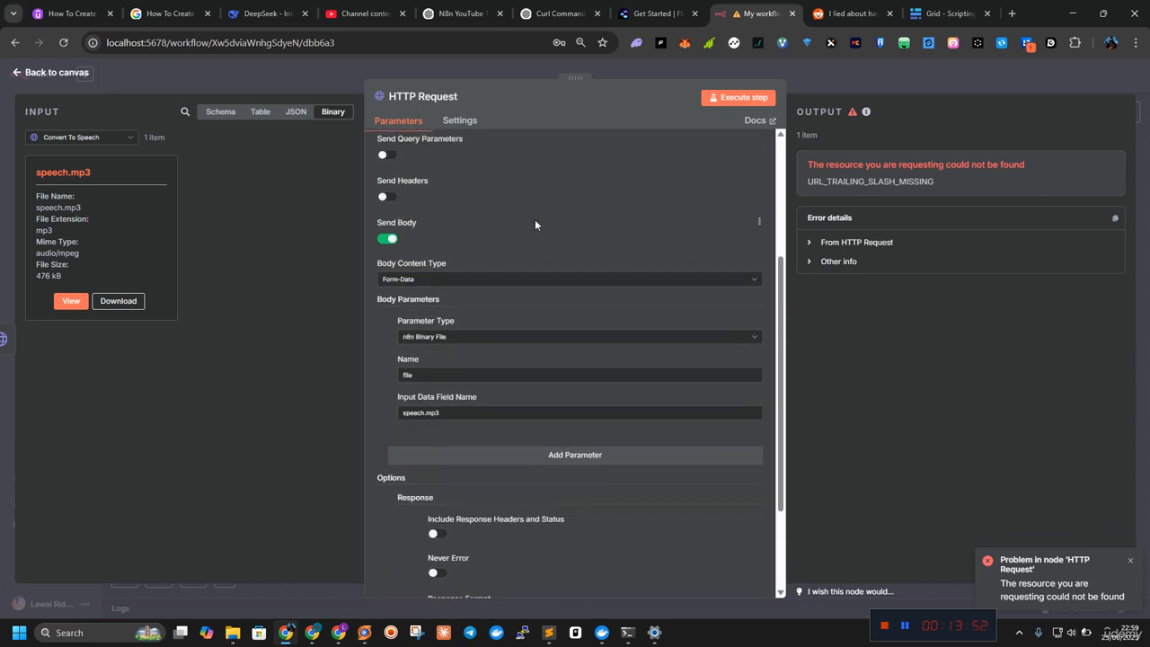
Step: Append a trailing slash to the HTTP Request node's upload-file URL and execute the step
scroll(535, 220, "up", 2)
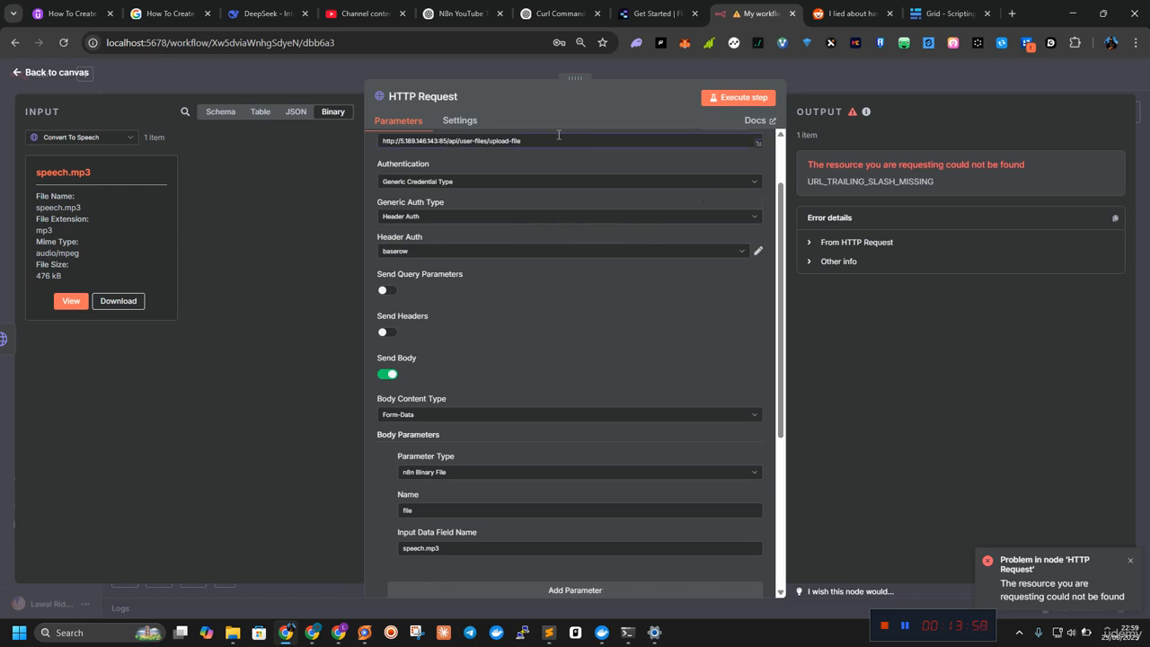
left_click(559, 140)
type("/")
left_click(749, 100)
scroll(640, 375, "down", 1)
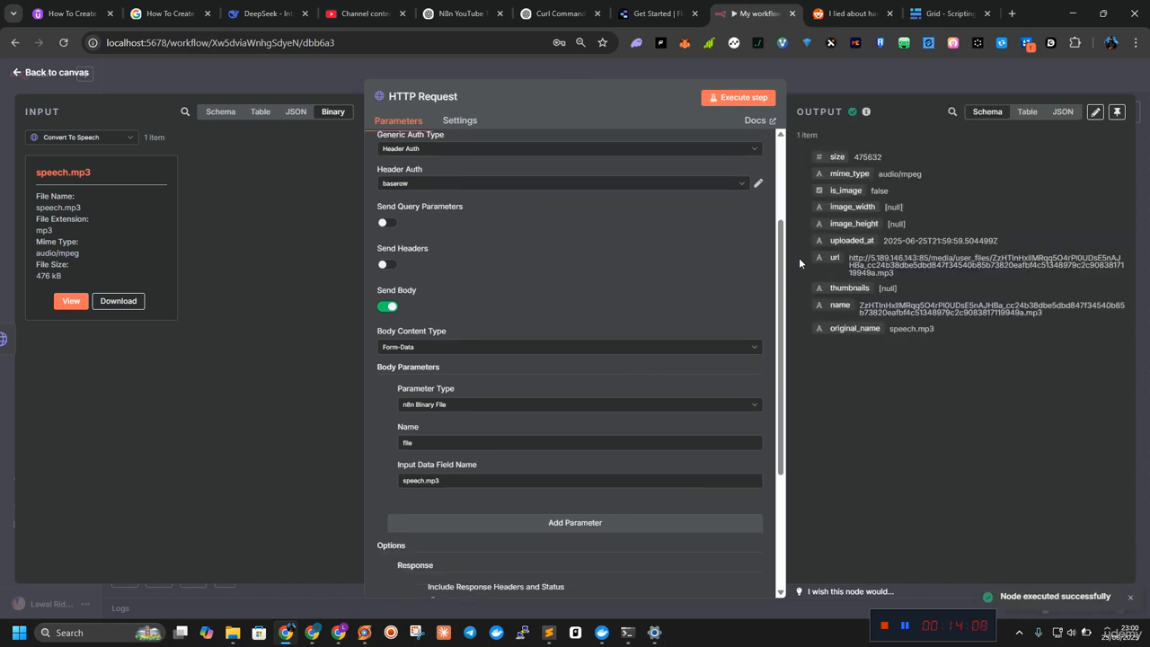
Step: Return to the canvas and pin the output data of the Convert To Speech and HTTP Request nodes
left_click(99, 75)
right_click(551, 307)
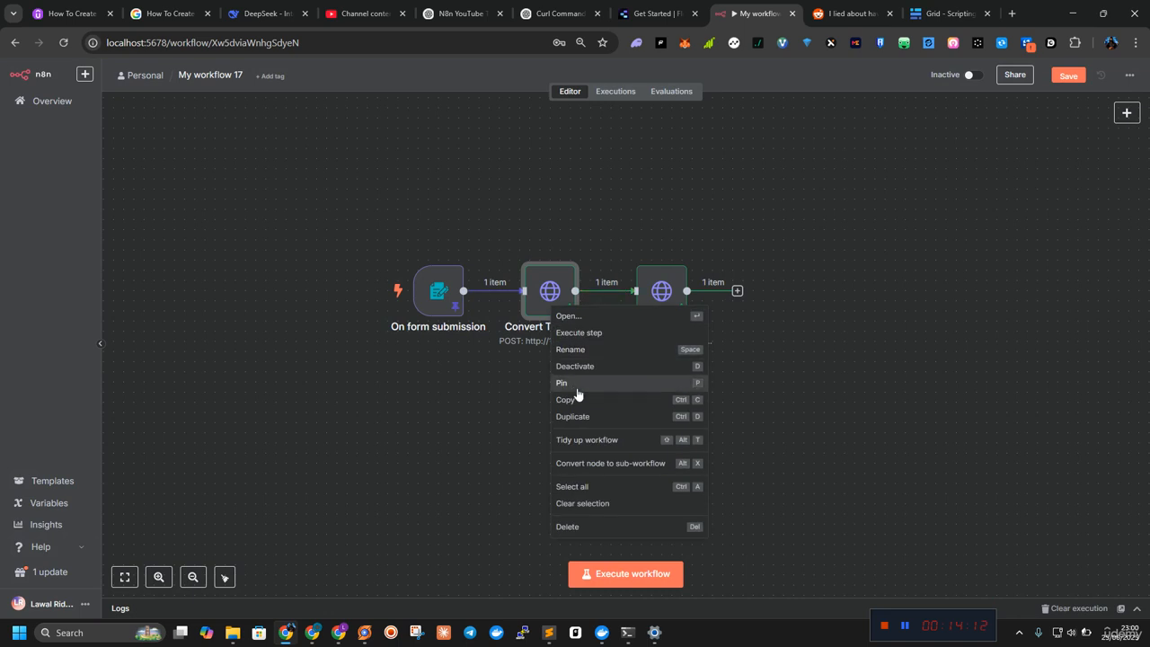
left_click(631, 304)
right_click(668, 307)
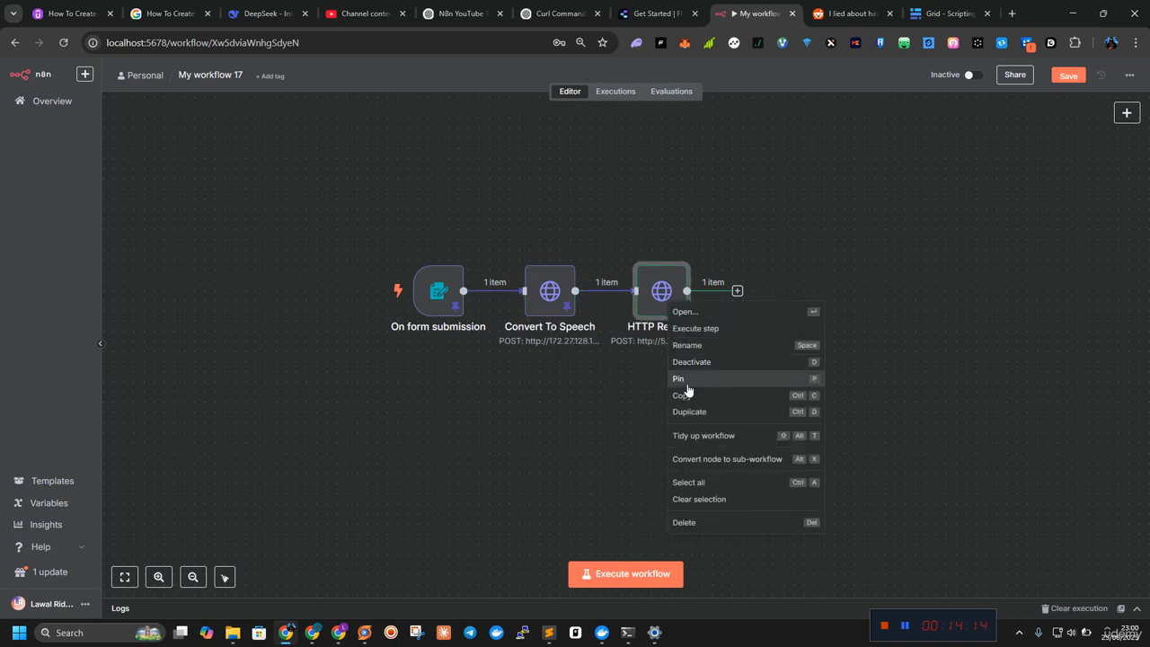
left_click(693, 379)
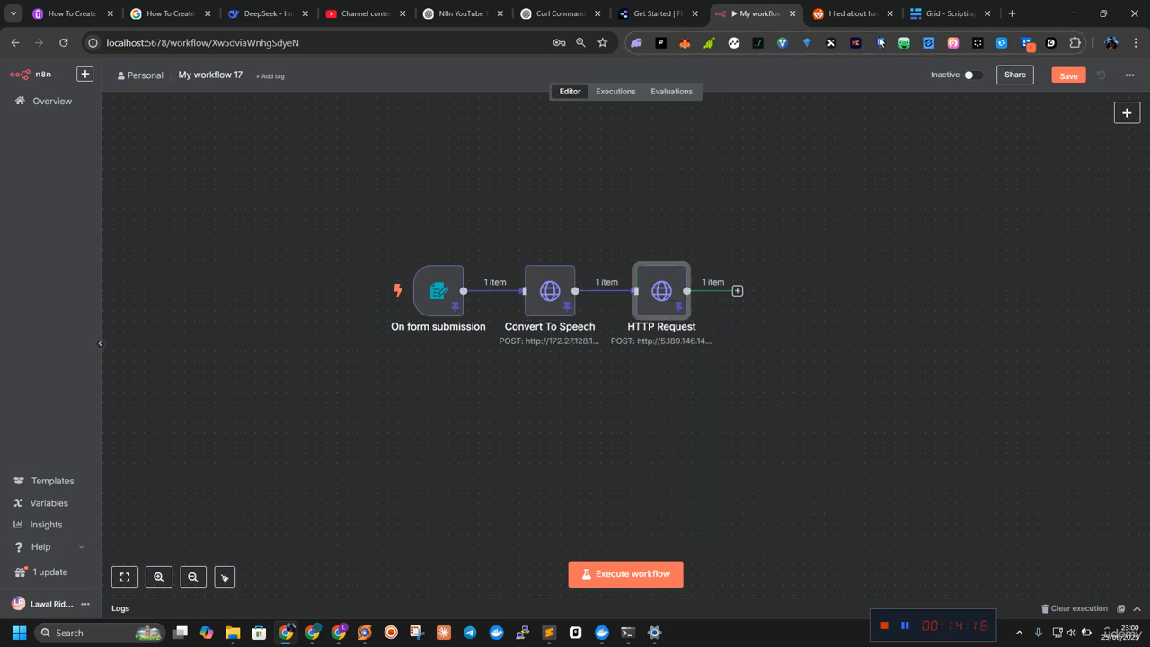
Step: Close the database token settings in Baserow and check the Scripting table's columns before returning to the n8n workflow
left_click(948, 14)
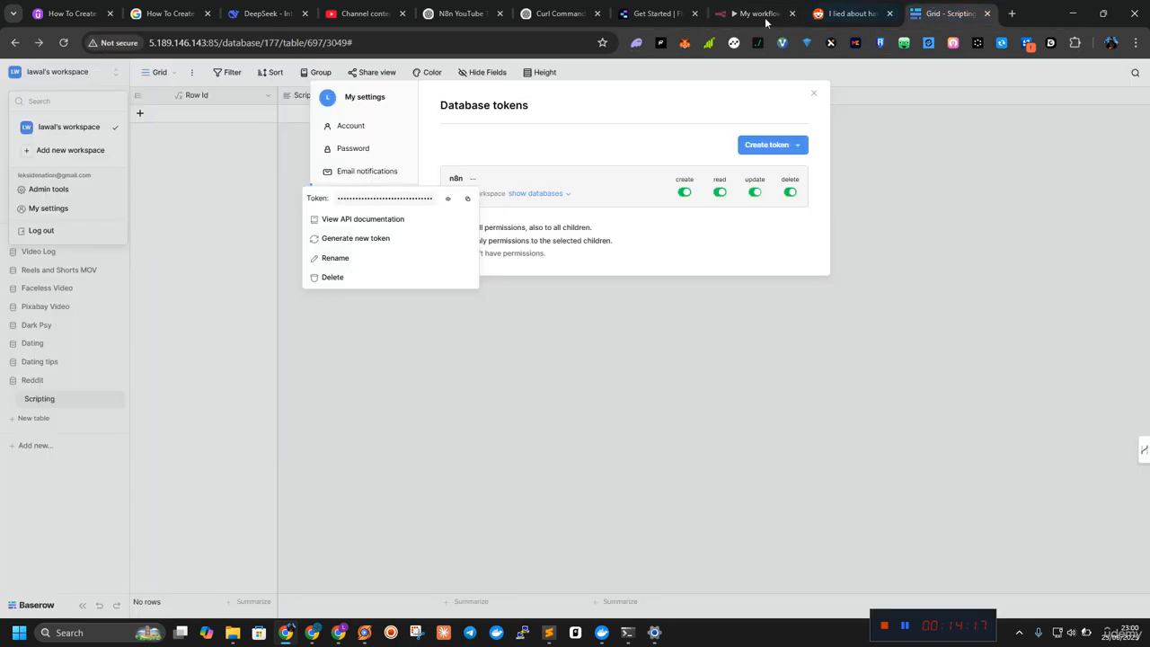
left_click(399, 514)
left_click(43, 407)
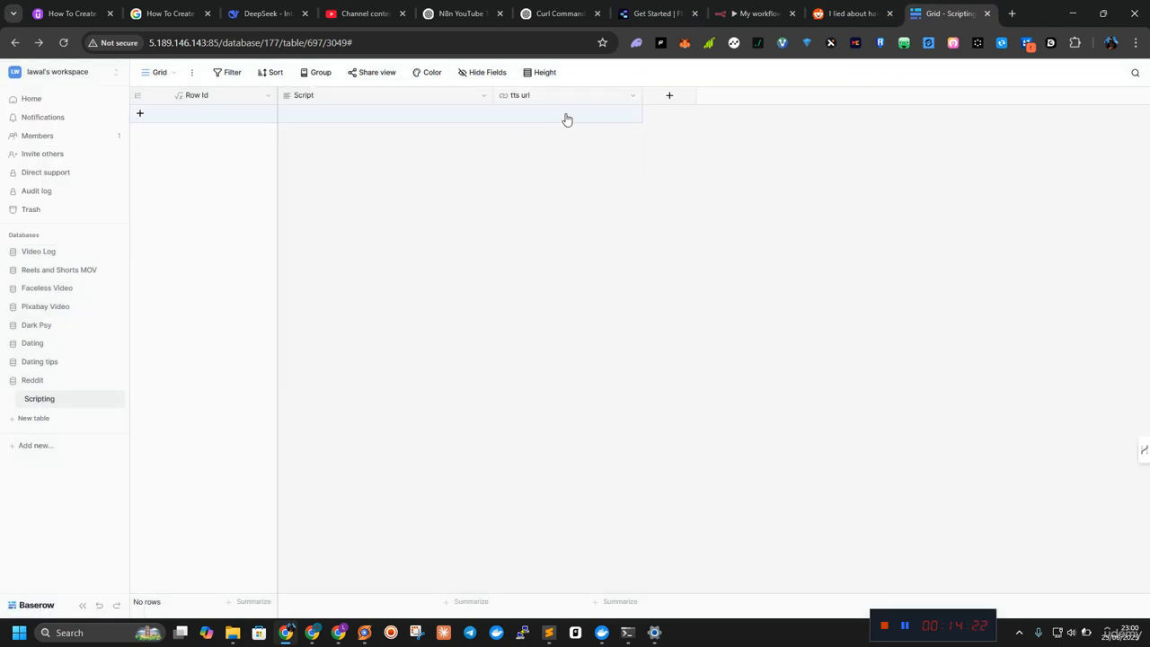
left_click(832, 8)
left_click(751, 13)
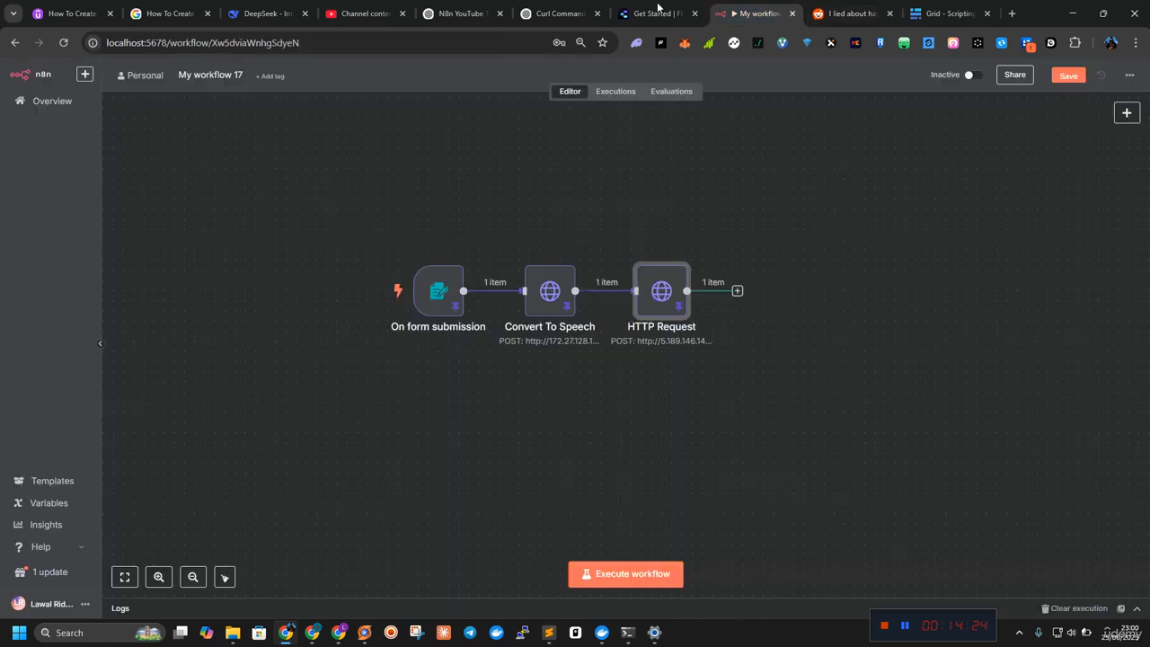
Step: Add a Baserow node with the Create a row action after the HTTP Request node
left_click(738, 291)
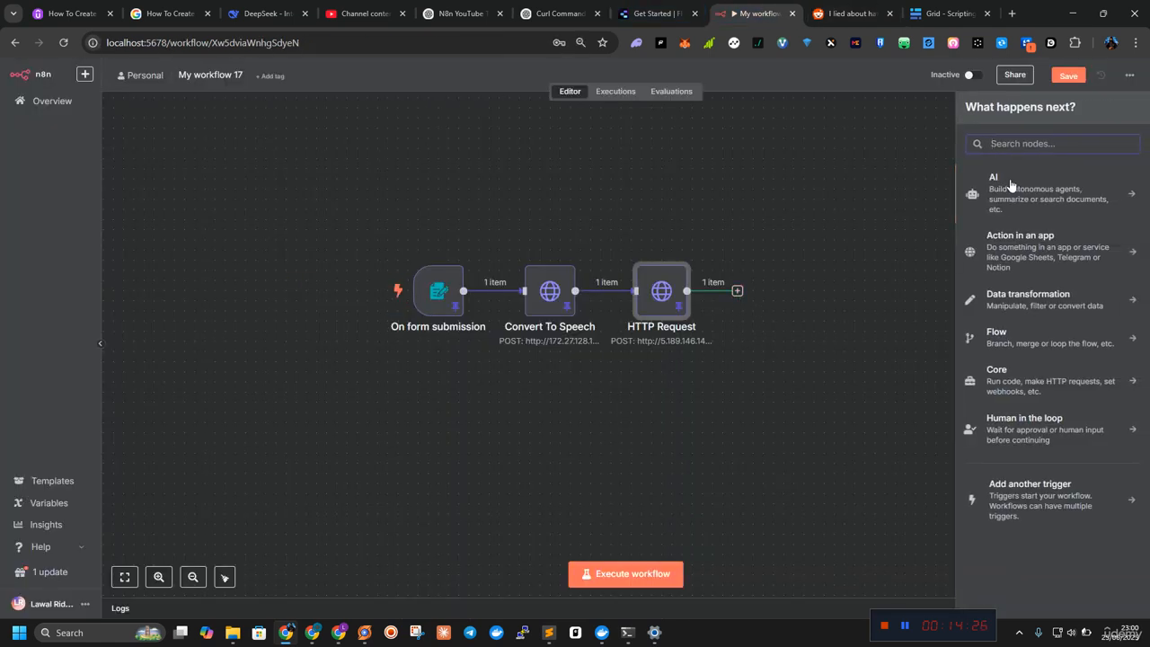
type("bas")
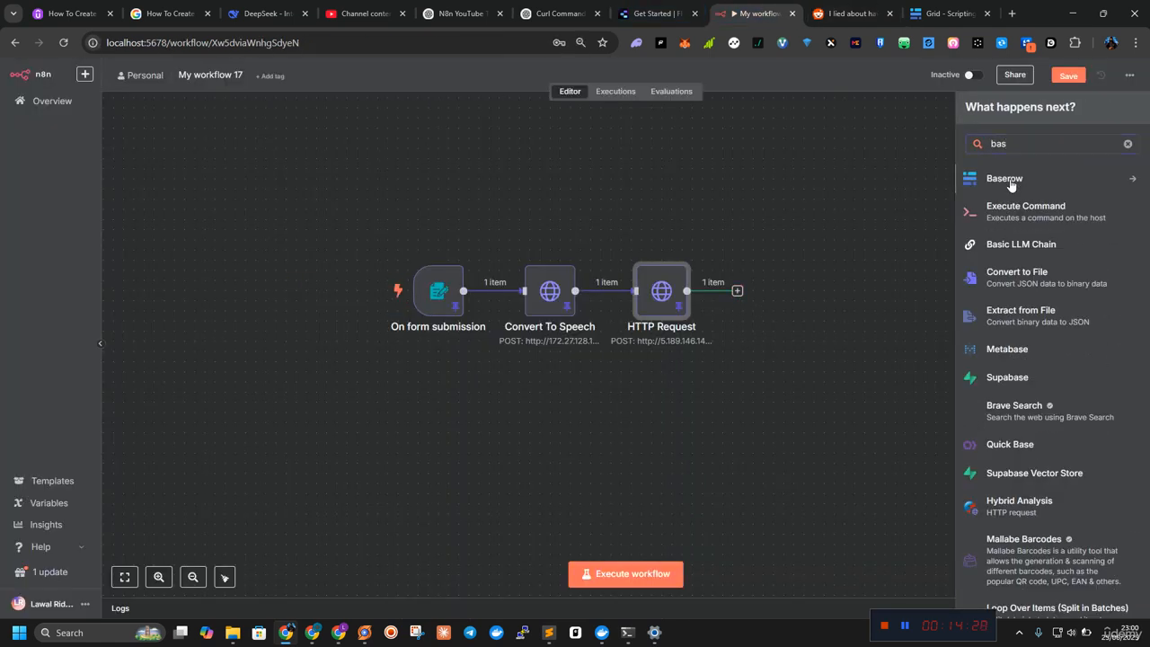
left_click(1011, 183)
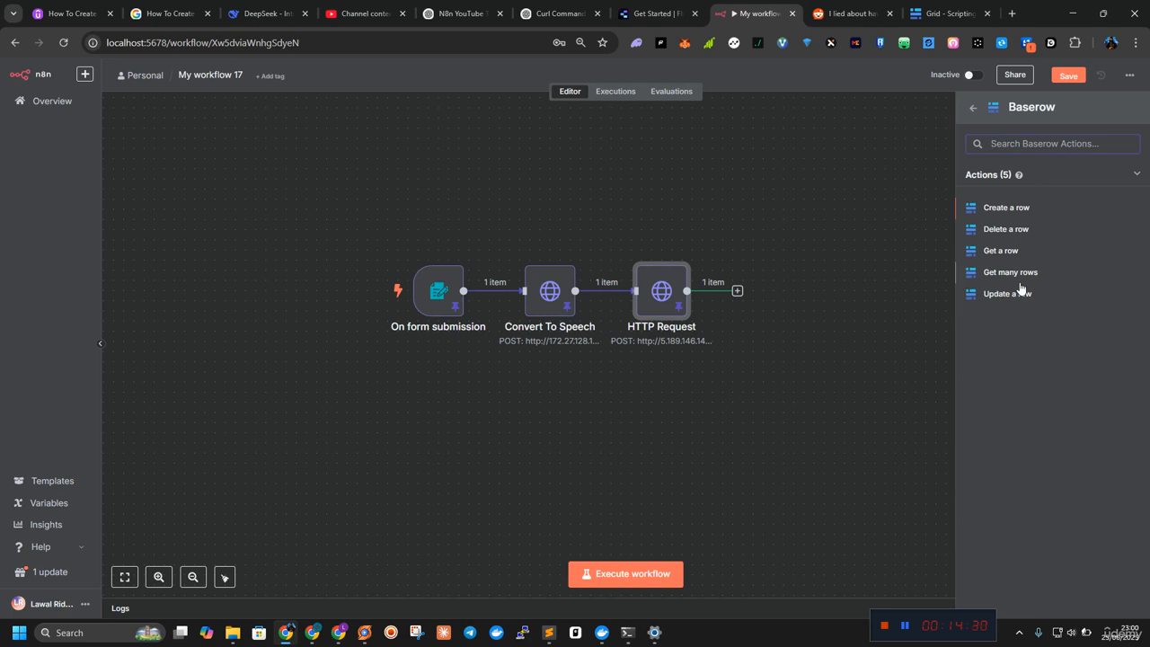
left_click(998, 207)
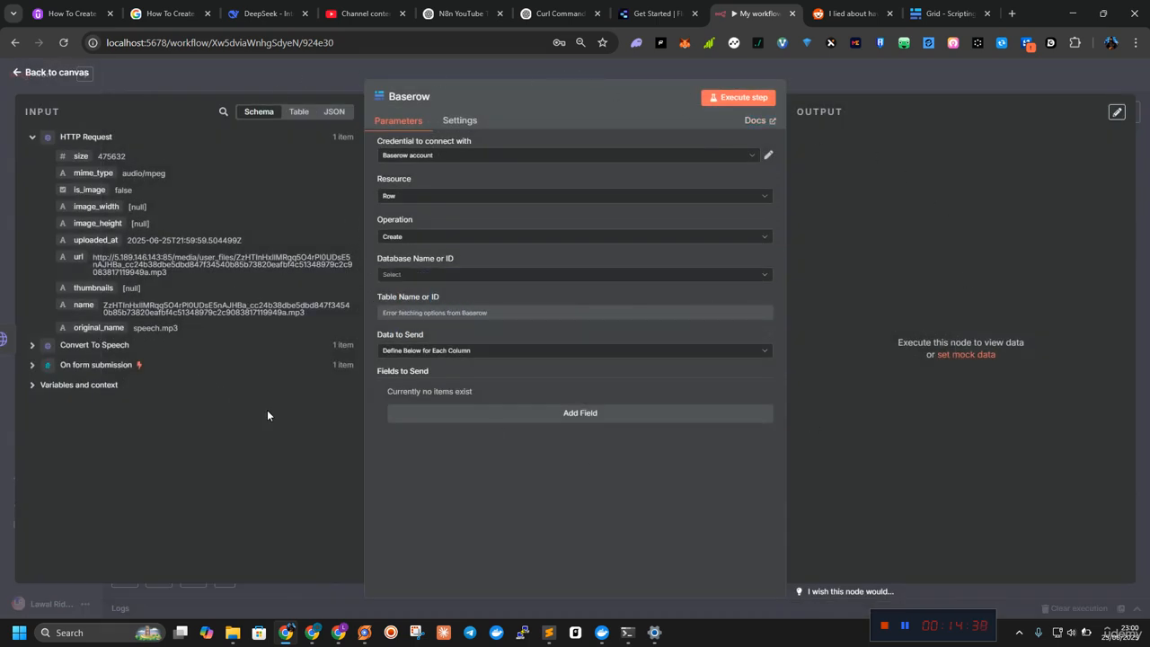
left_click(752, 158)
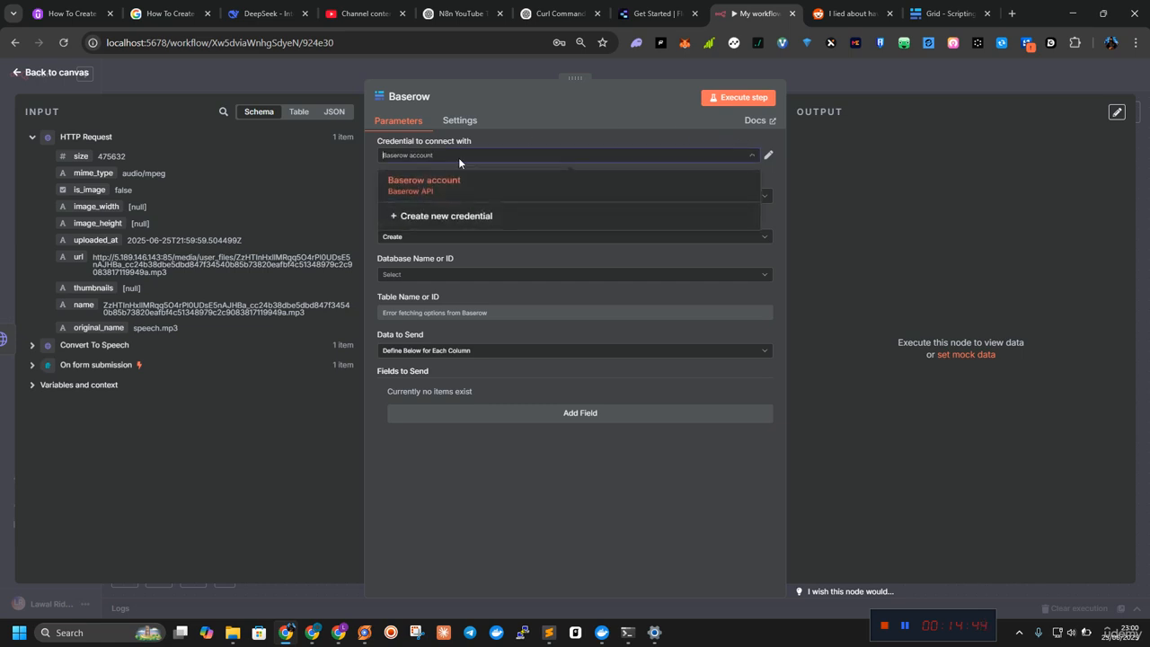
left_click(426, 223)
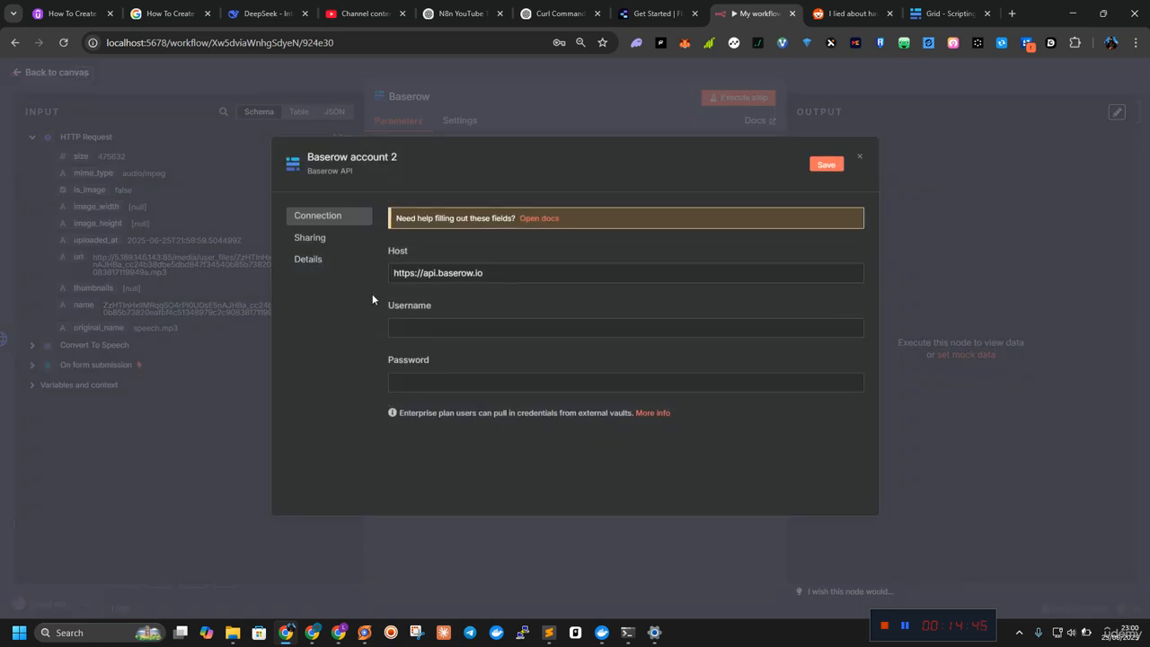
left_click(418, 327)
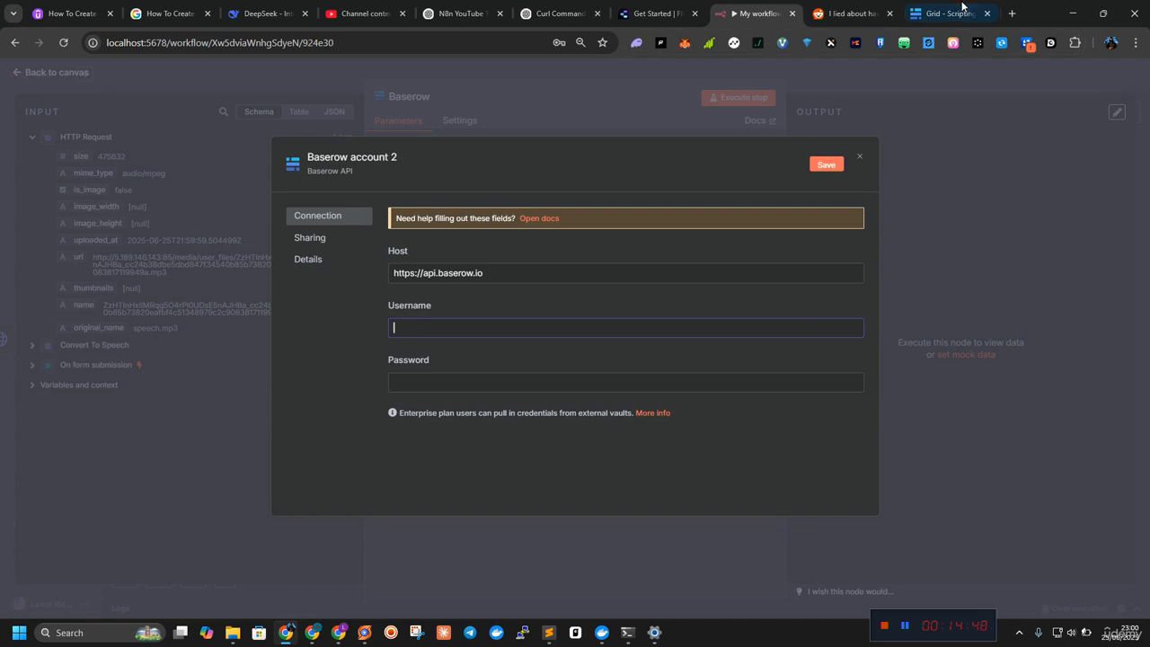
left_click(413, 384)
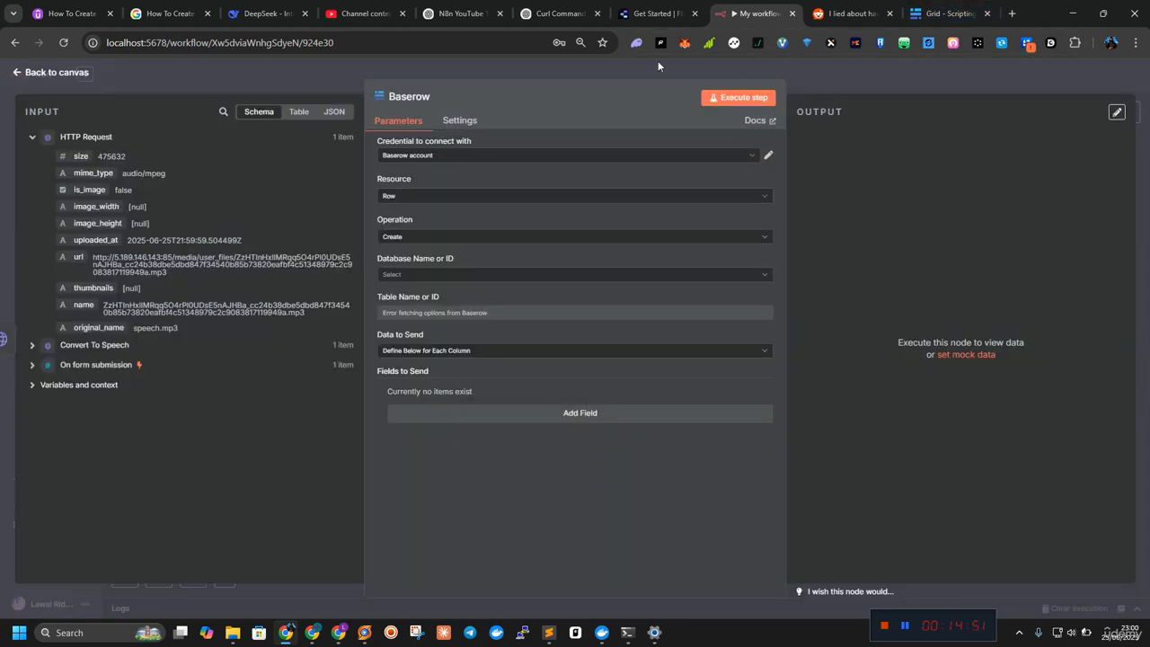
left_click(859, 157)
Step: Set the Baserow node's database to Reddit and its table to Scripting, keeping Define Below for Each Column
left_click(407, 275)
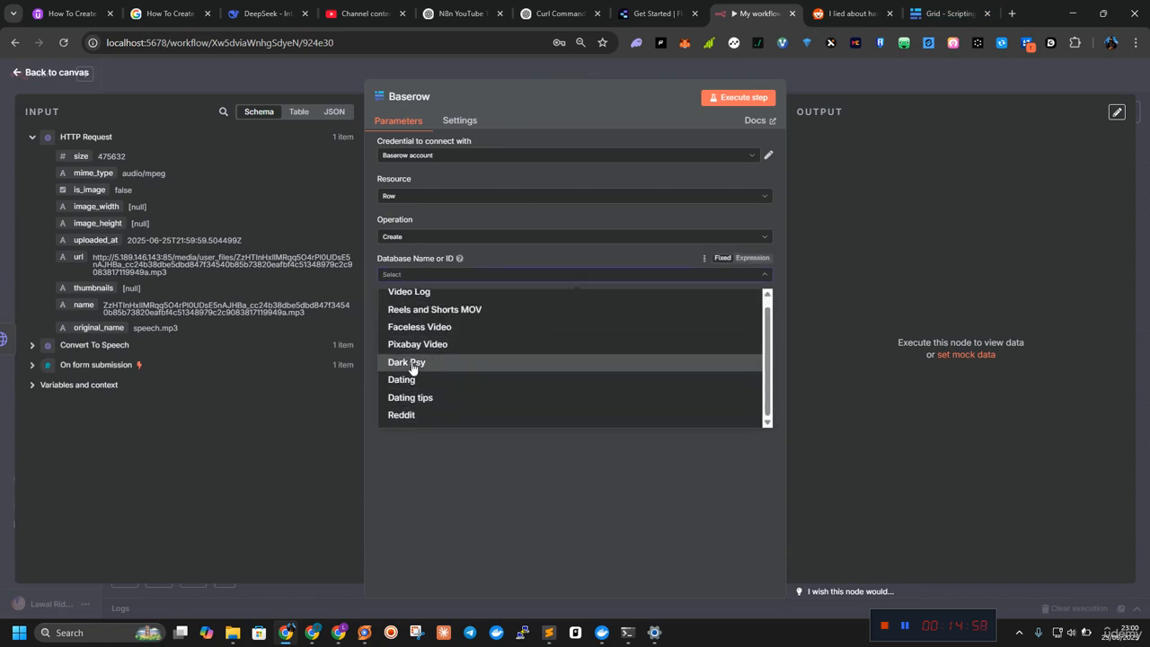
left_click(401, 415)
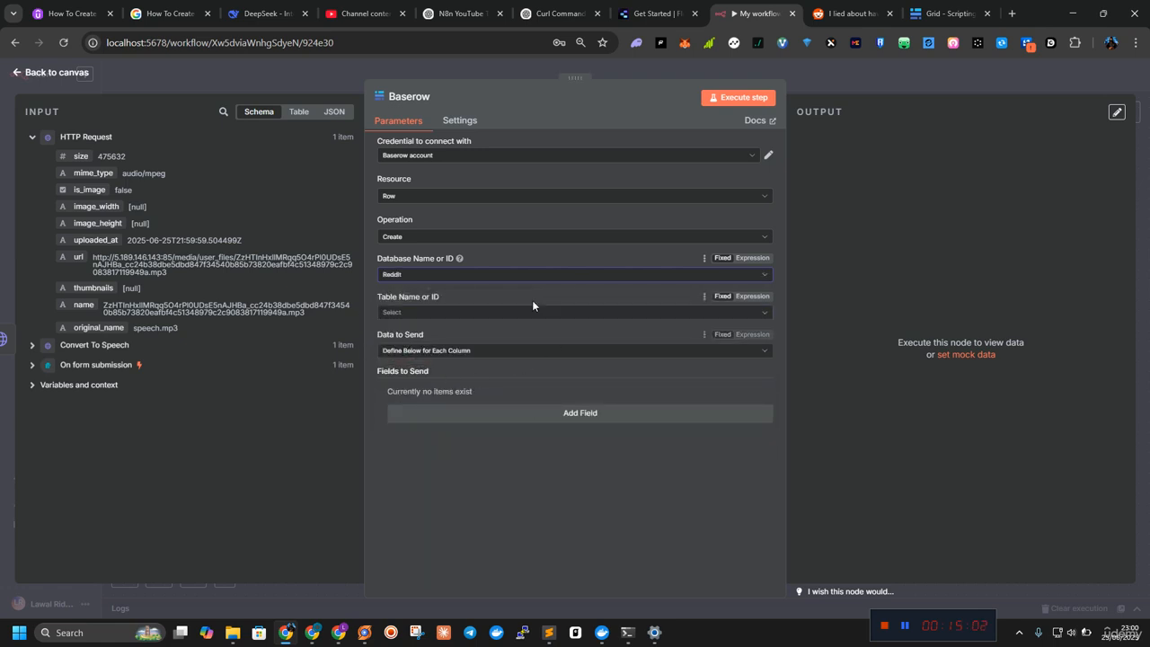
left_click(441, 317)
left_click(454, 335)
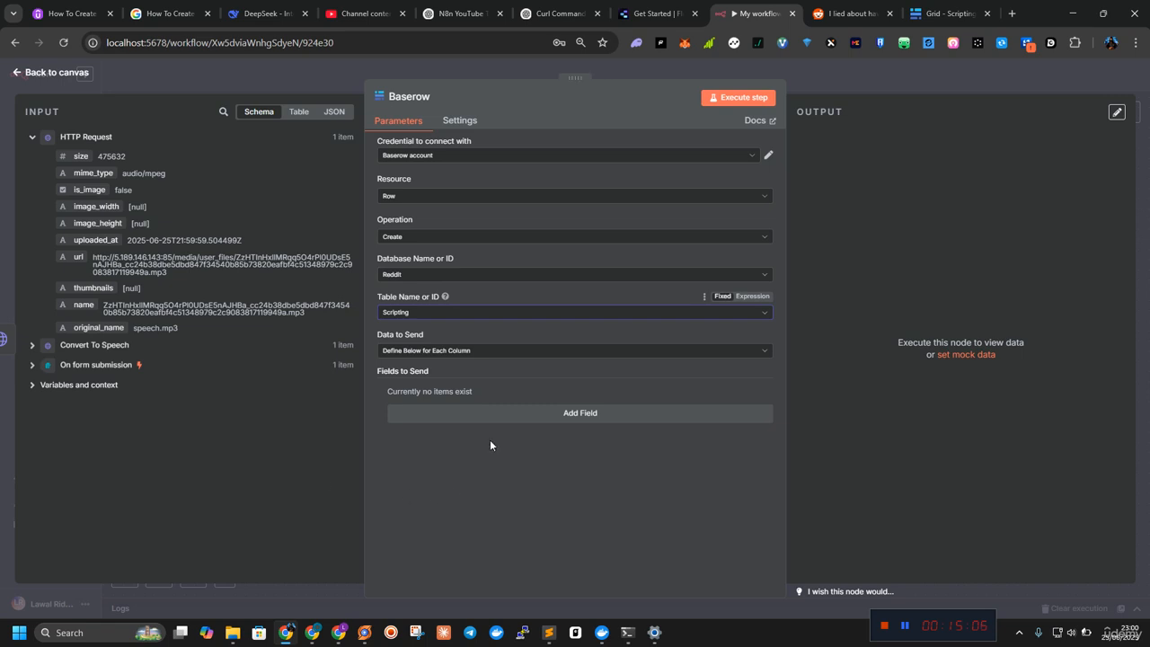
left_click(481, 353)
left_click(481, 352)
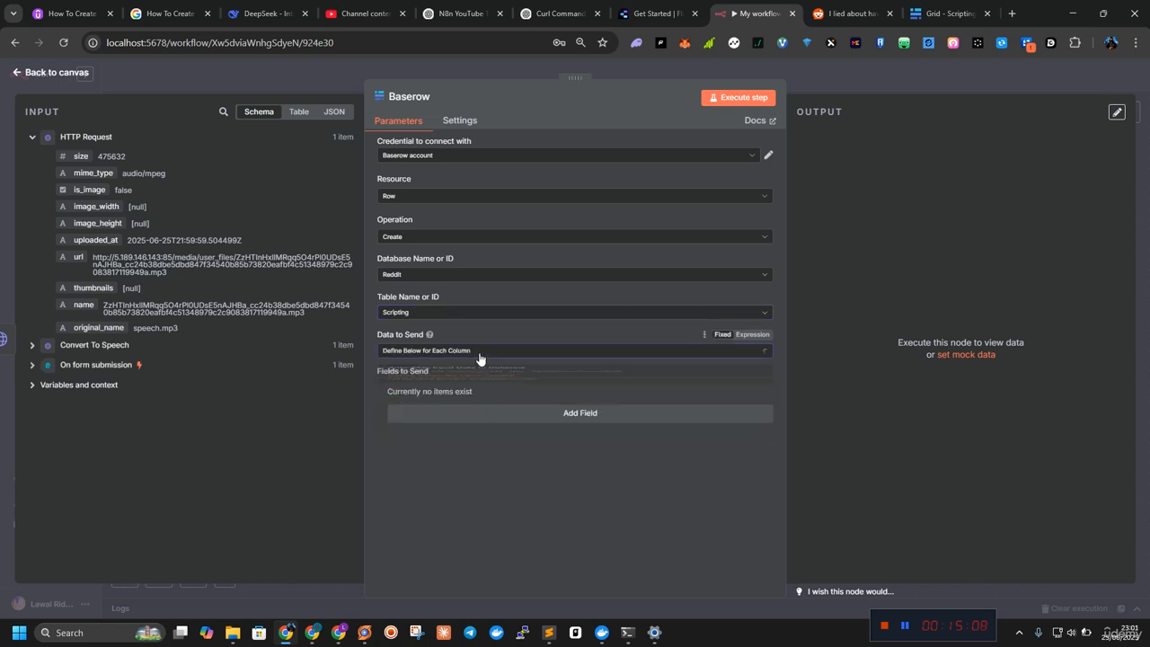
Step: Add two field entries to the Baserow node's Fields to Send
left_click(479, 412)
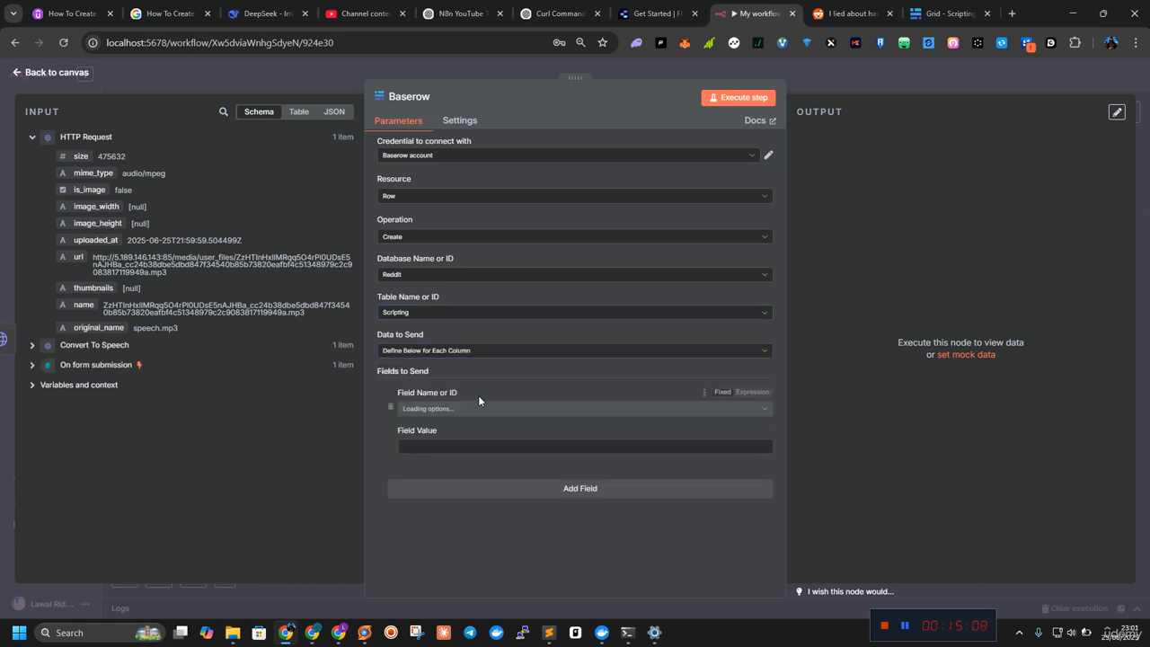
left_click(531, 486)
scroll(532, 333, "down", 1)
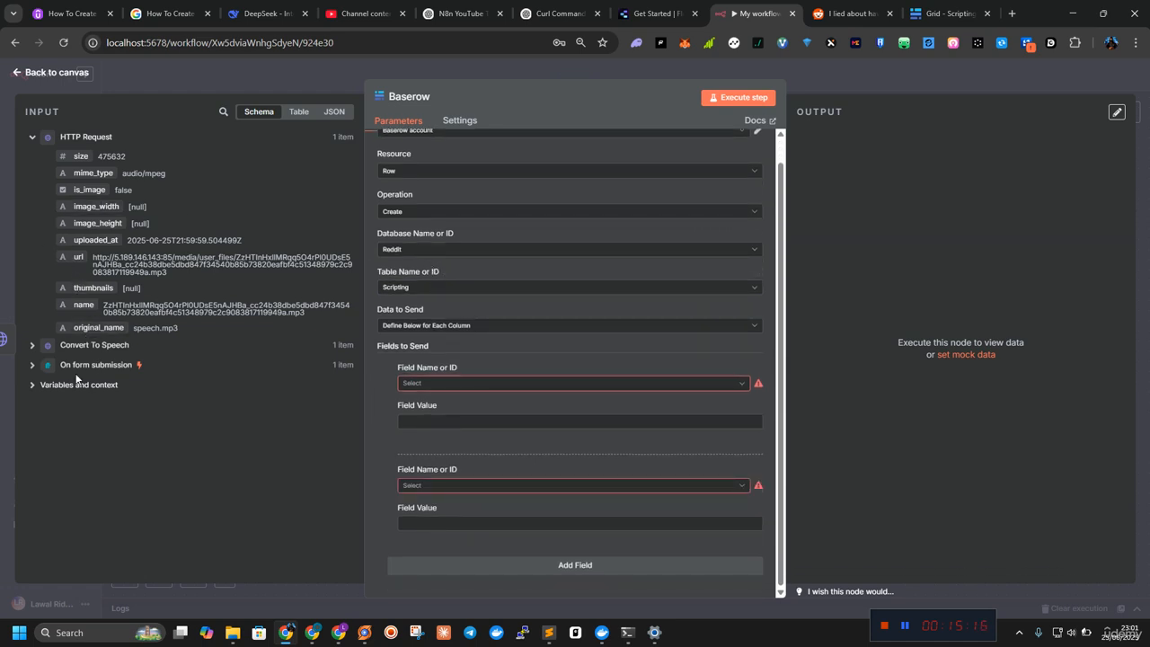
Step: Set the first field to Script and map its value to Input Your Story from the On form submission node
left_click(33, 366)
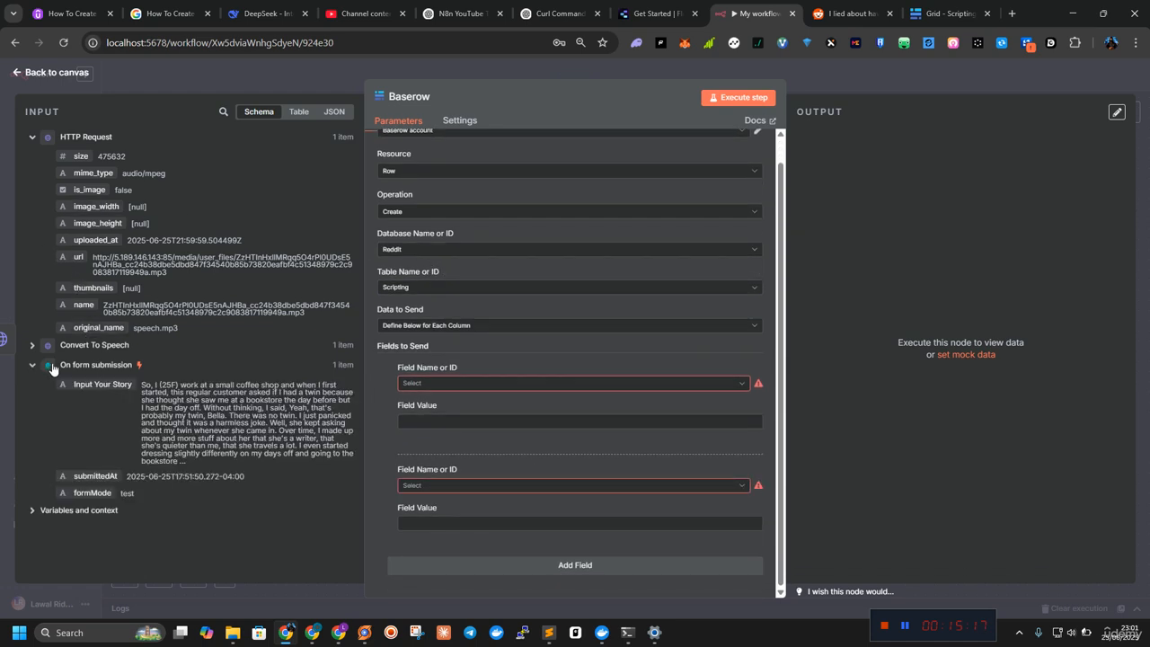
left_click(434, 384)
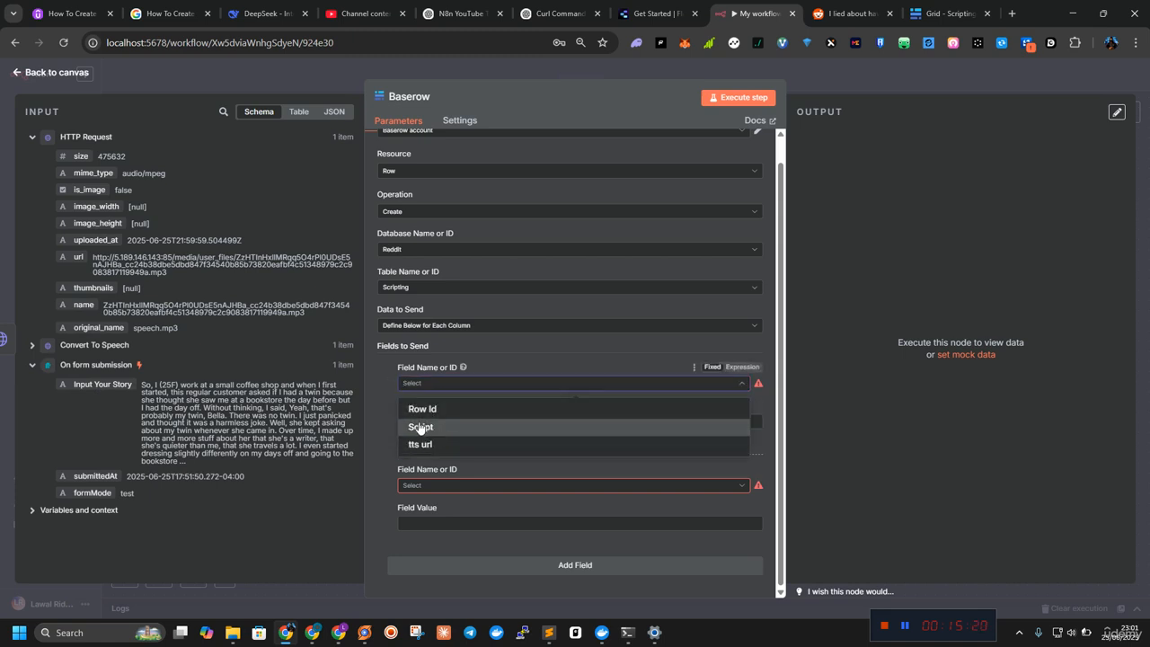
left_click(441, 429)
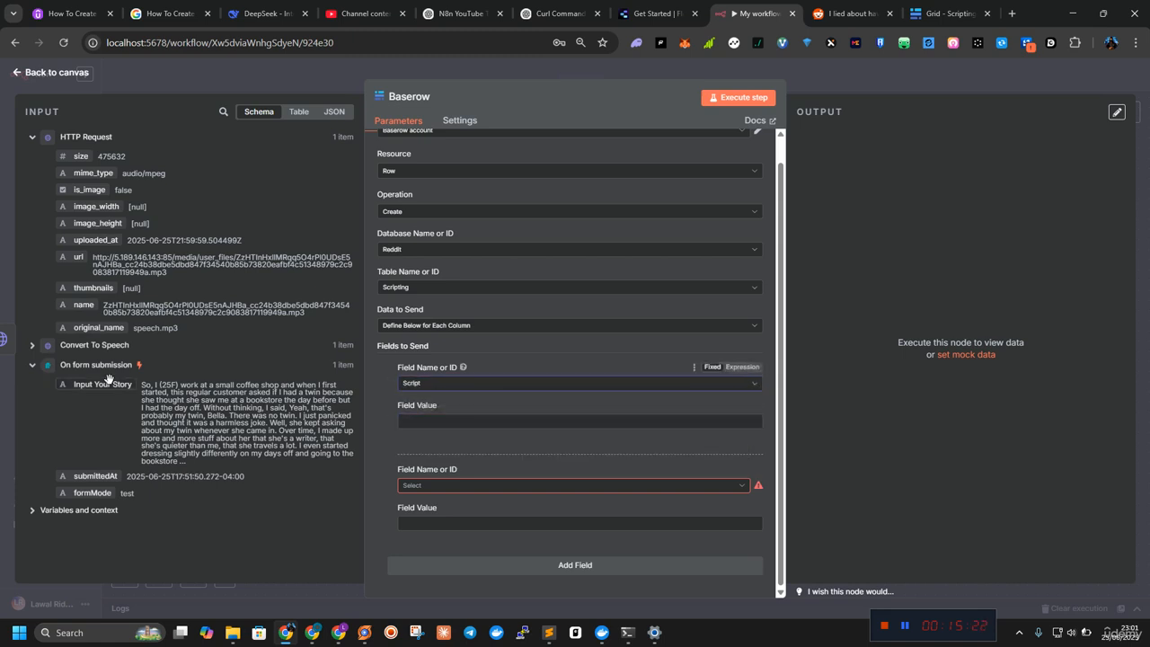
left_click_drag(100, 384, 442, 421)
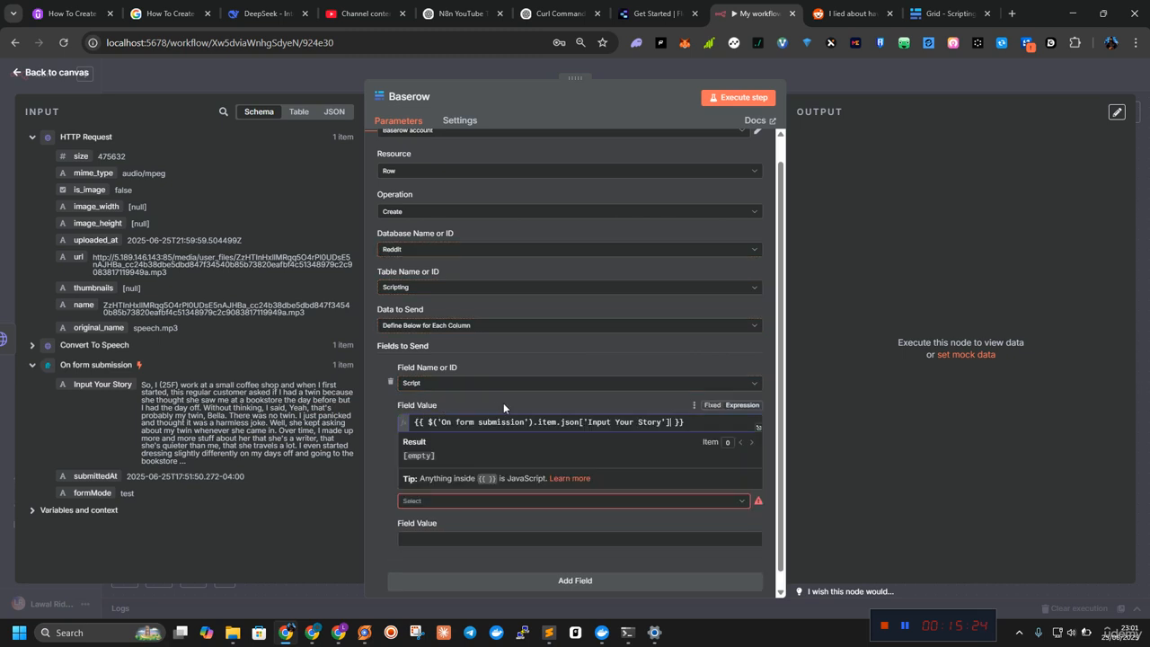
left_click(525, 397)
scroll(502, 347, "down", 1)
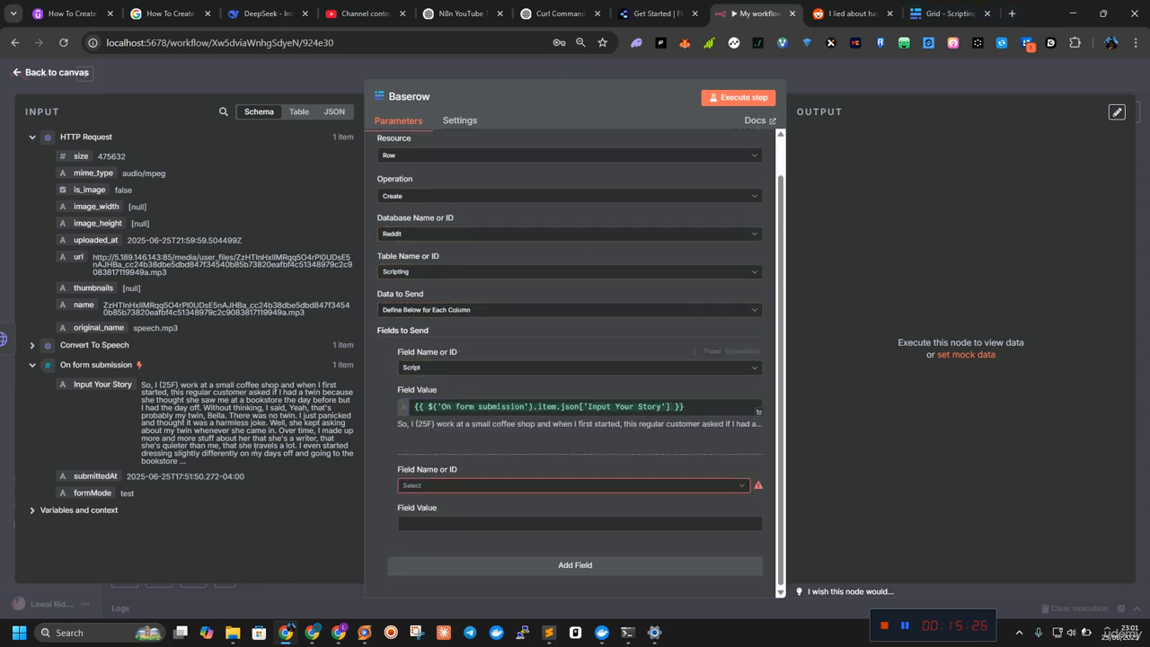
Step: Set the second field to tts url, open the uploaded audio link in a new tab, and map the field value to {{ $json.url }}
left_click(444, 490)
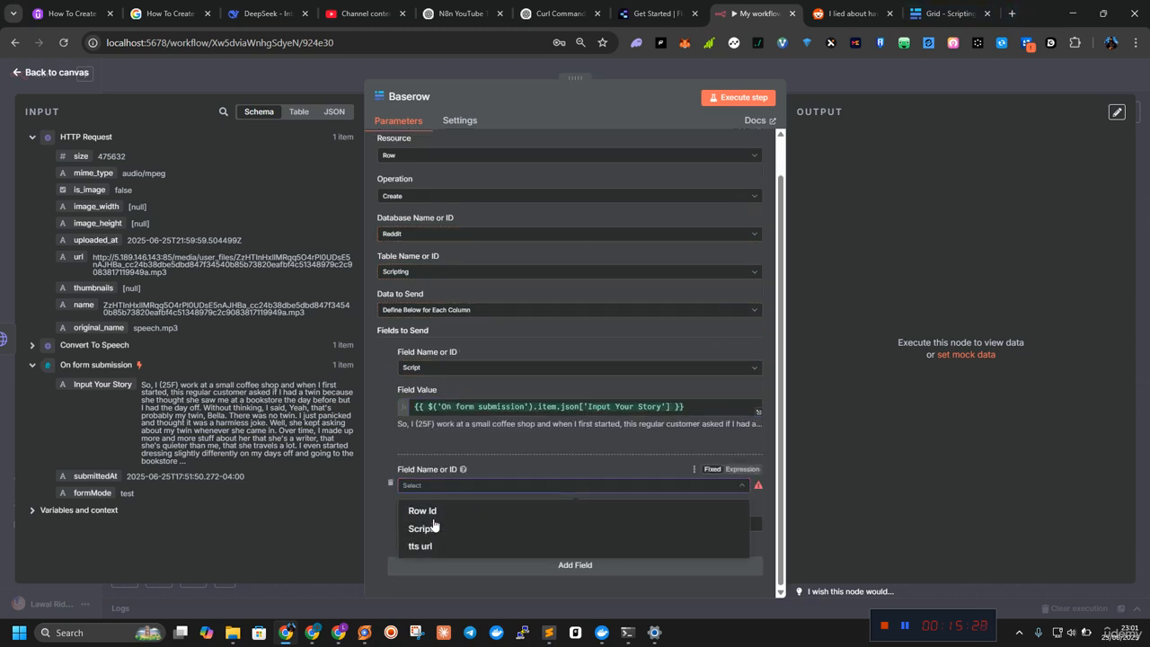
left_click(421, 547)
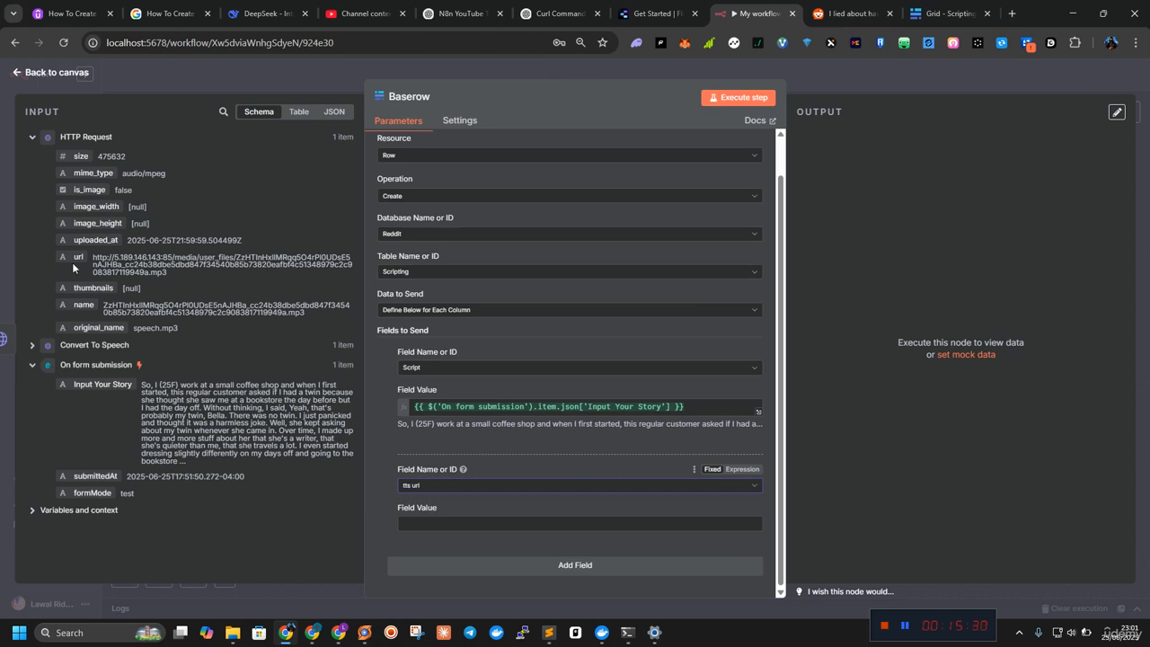
triple_click(139, 262)
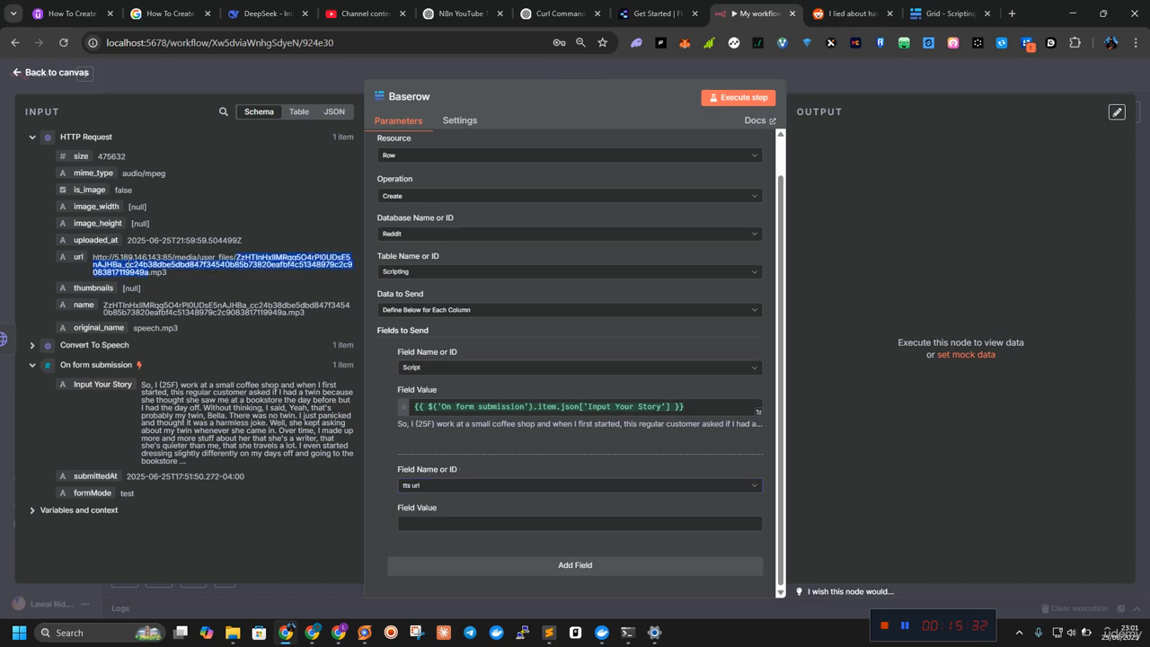
right_click(140, 261)
left_click(243, 317)
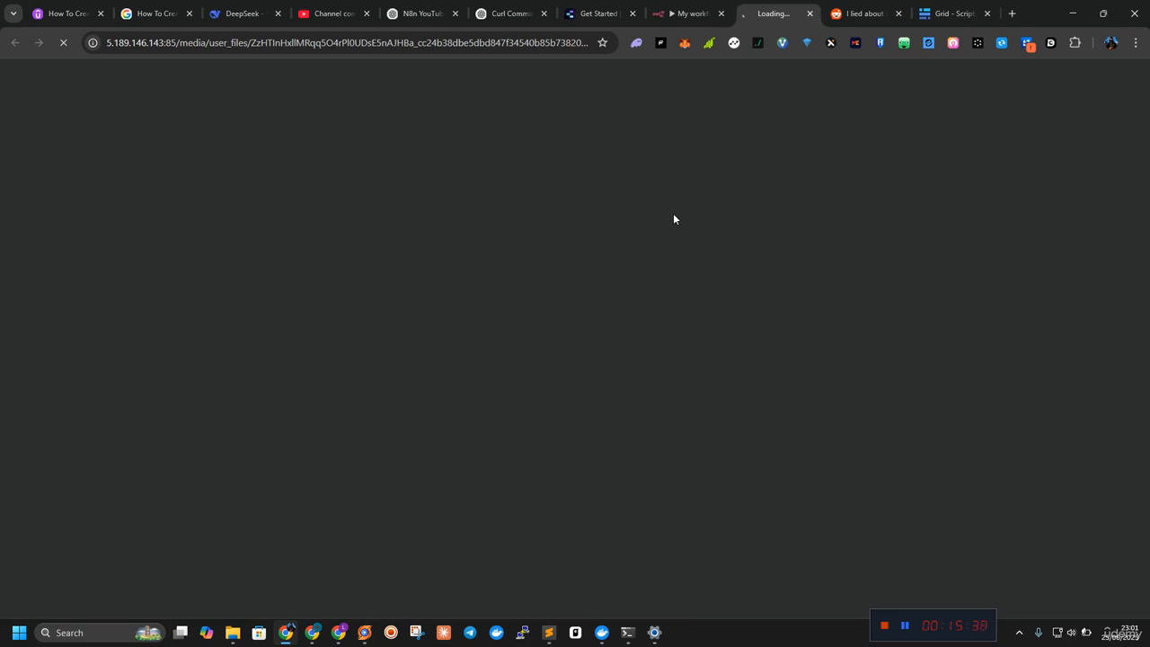
left_click(684, 13)
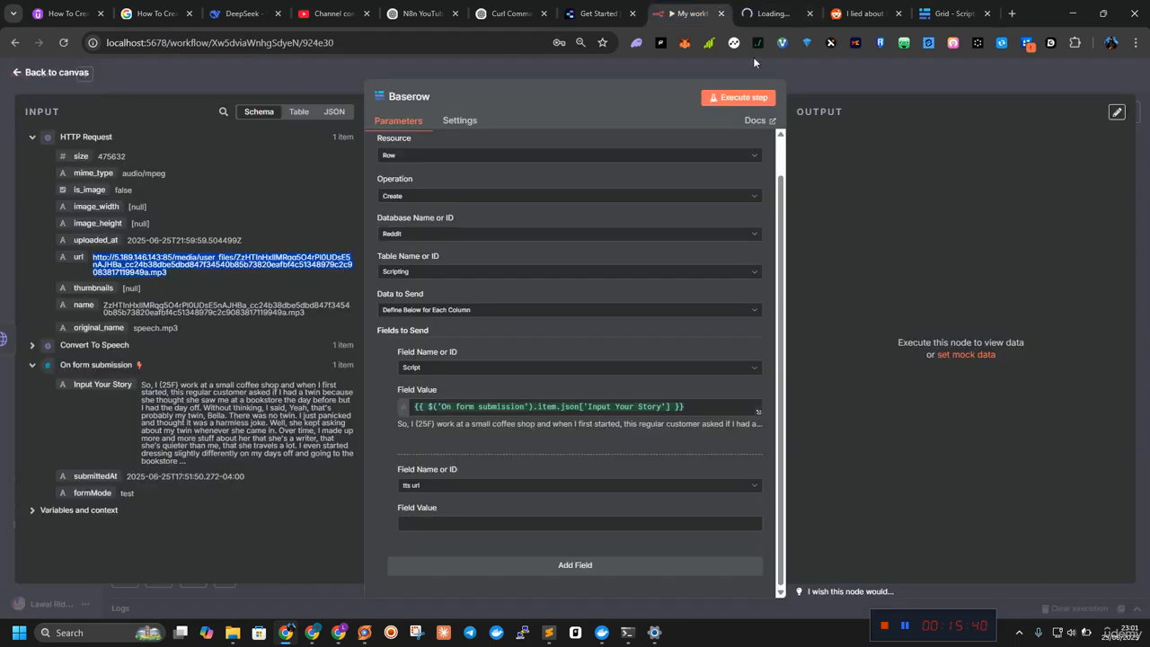
left_click_drag(78, 258, 509, 523)
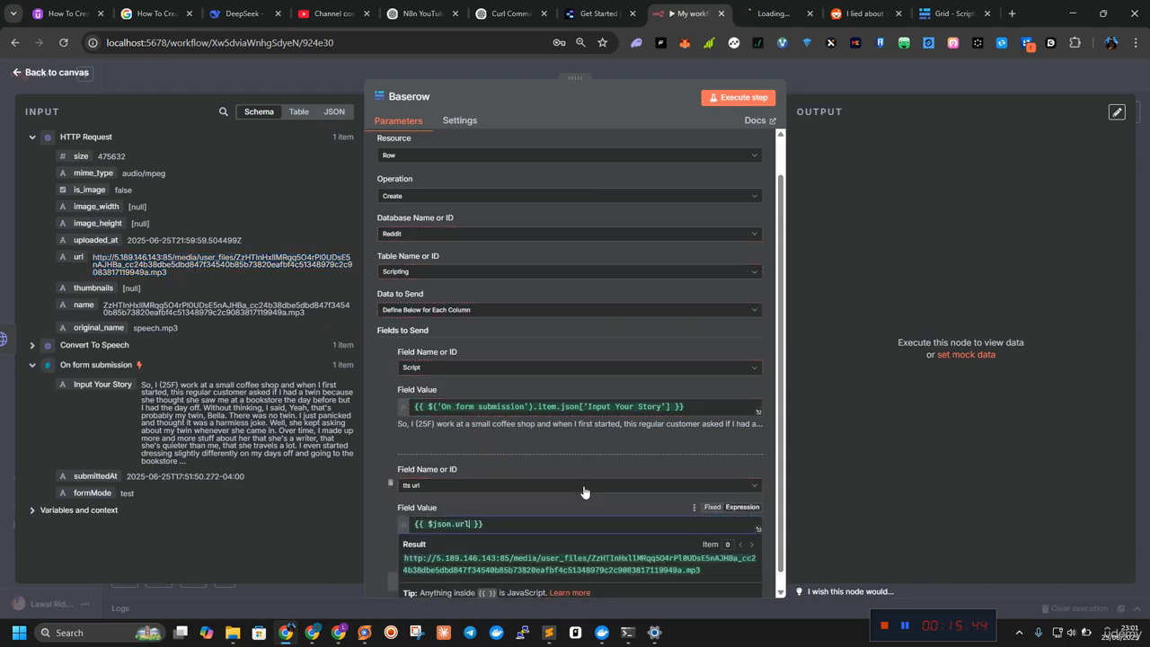
Step: Glance at the Baserow table and execute the Baserow step to create the row
left_click(951, 13)
left_click(692, 13)
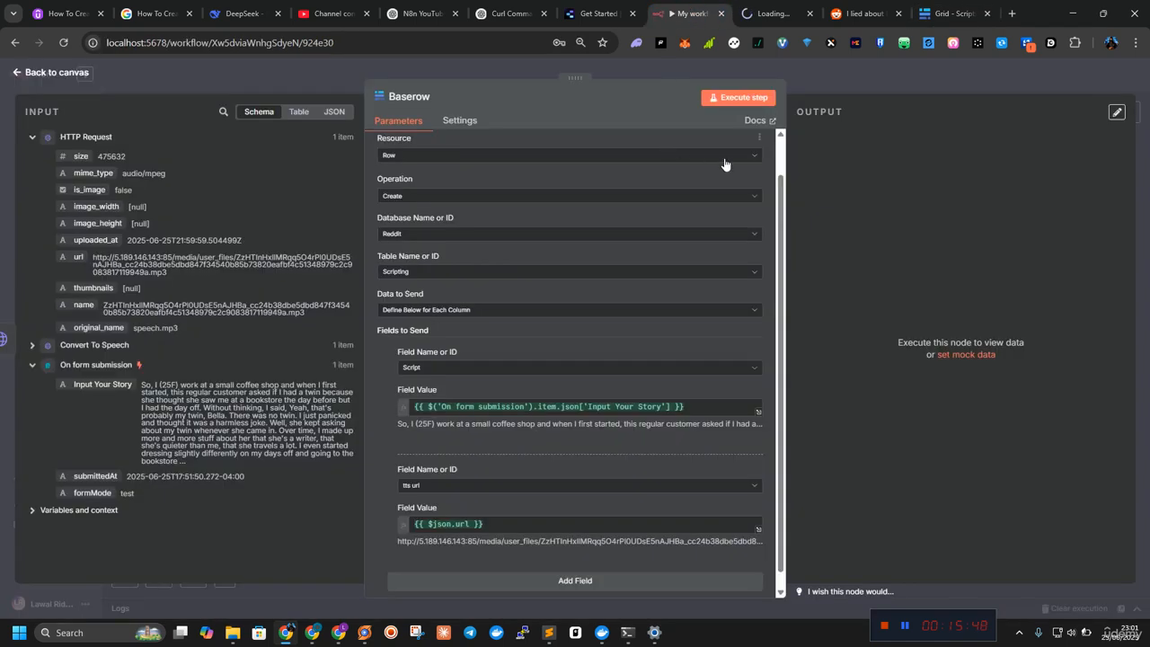
left_click(727, 99)
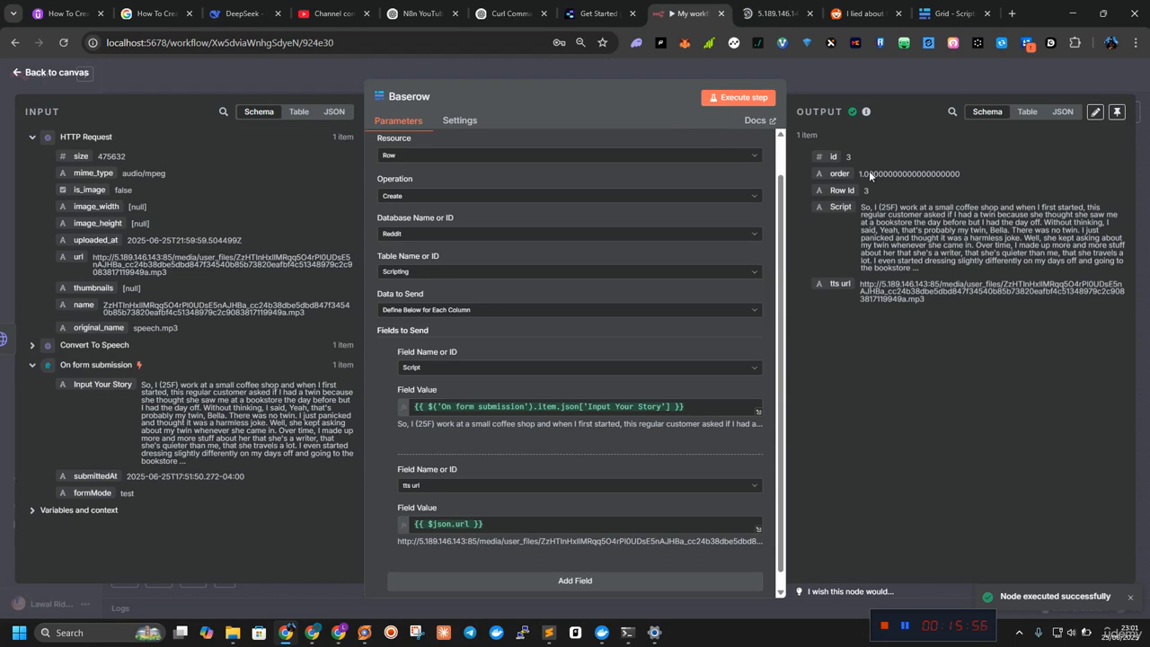
Step: Switch to the Baserow grid and create a new table named Bg Video in the Reddit database
left_click(951, 14)
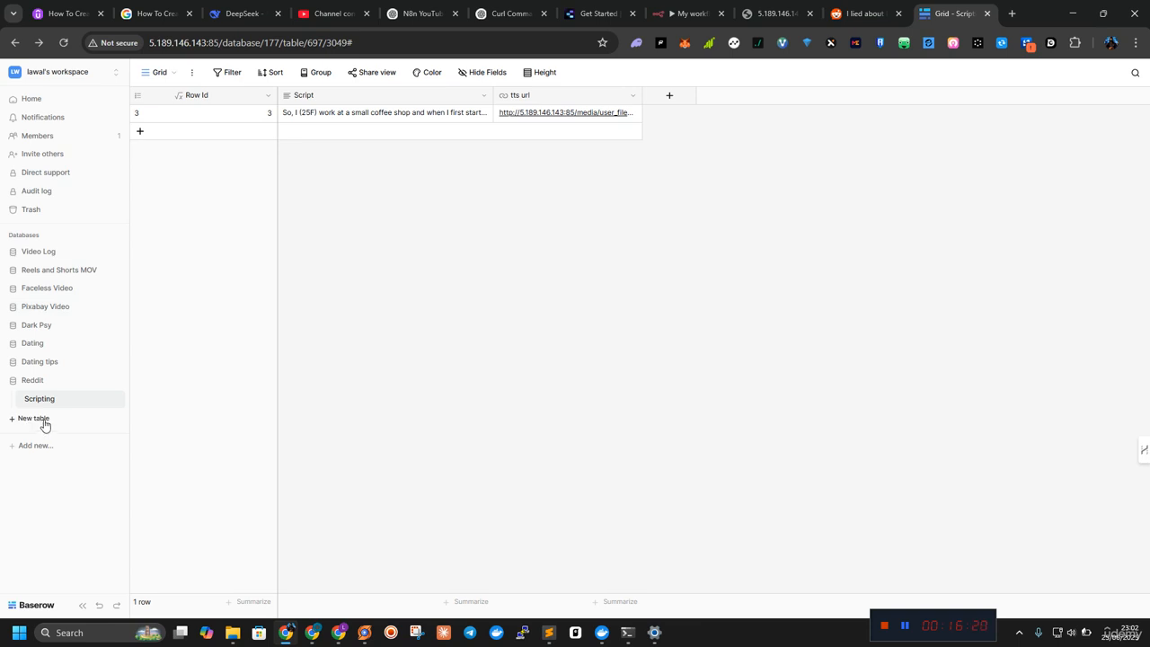
left_click(43, 424)
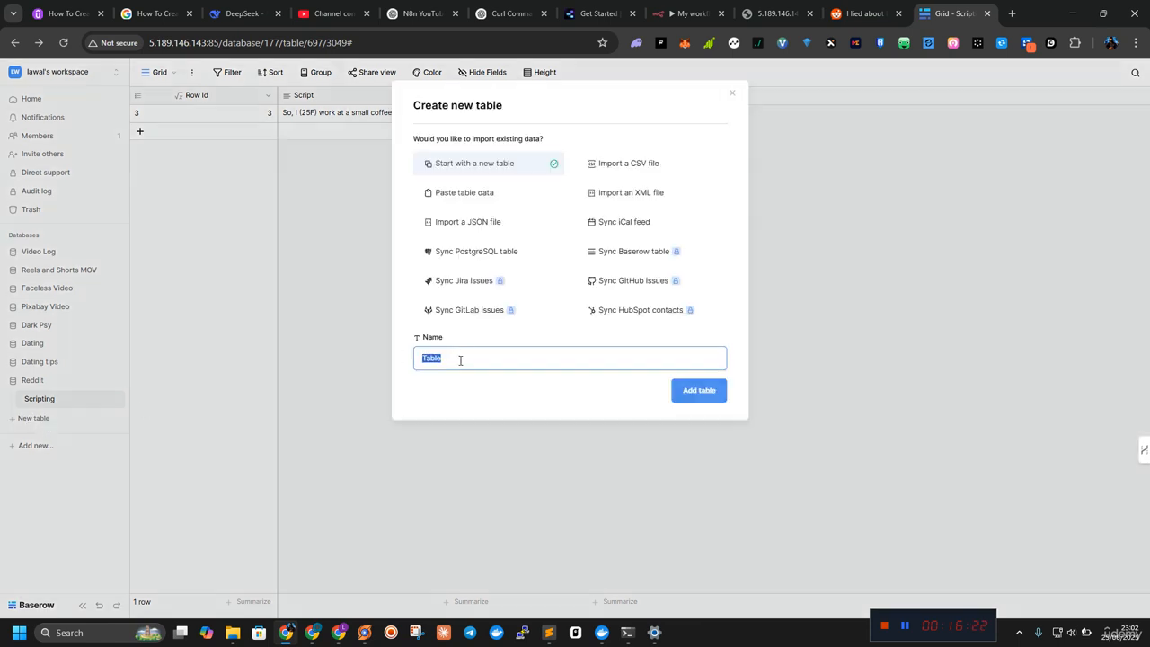
type("B")
double_click(445, 357)
type("Video")
left_click(687, 390)
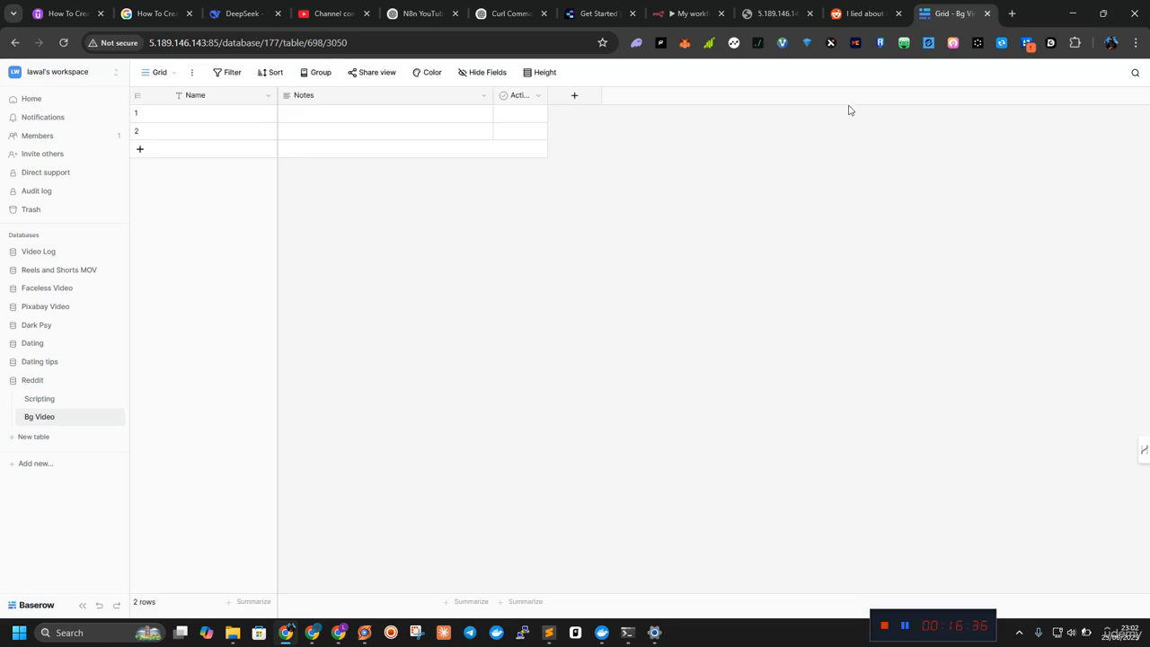
Step: Play a few seconds of the uploaded speech audio, close its tab and return to the Bg Video table
left_click(775, 14)
left_click(508, 365)
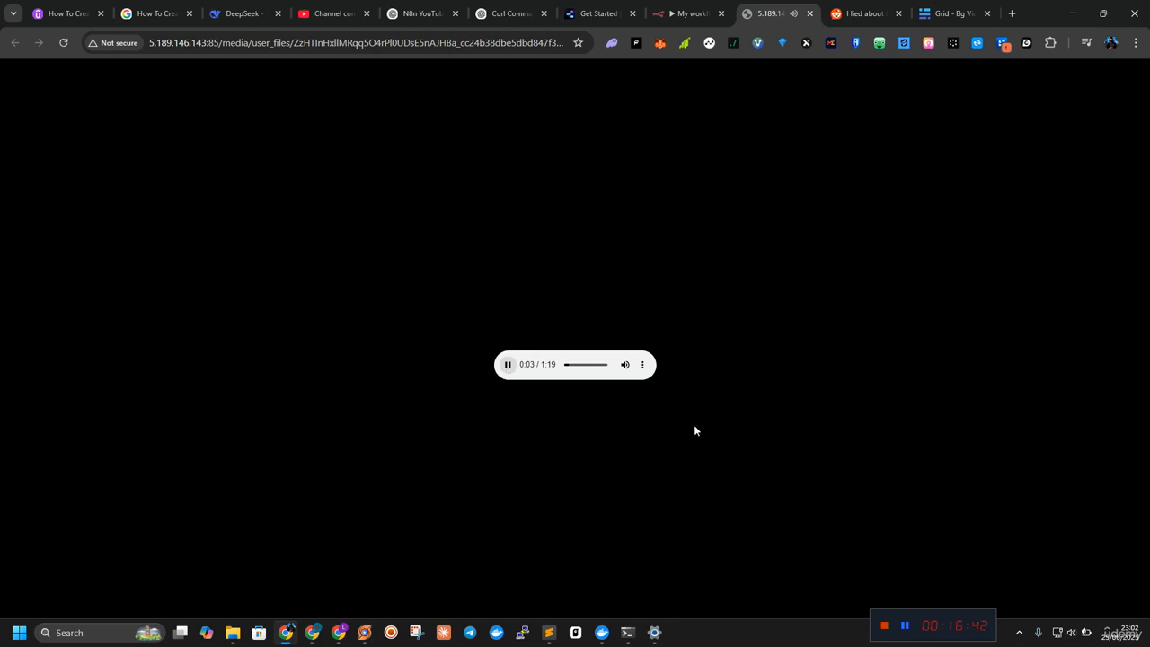
left_click(508, 365)
left_click(810, 14)
left_click(948, 14)
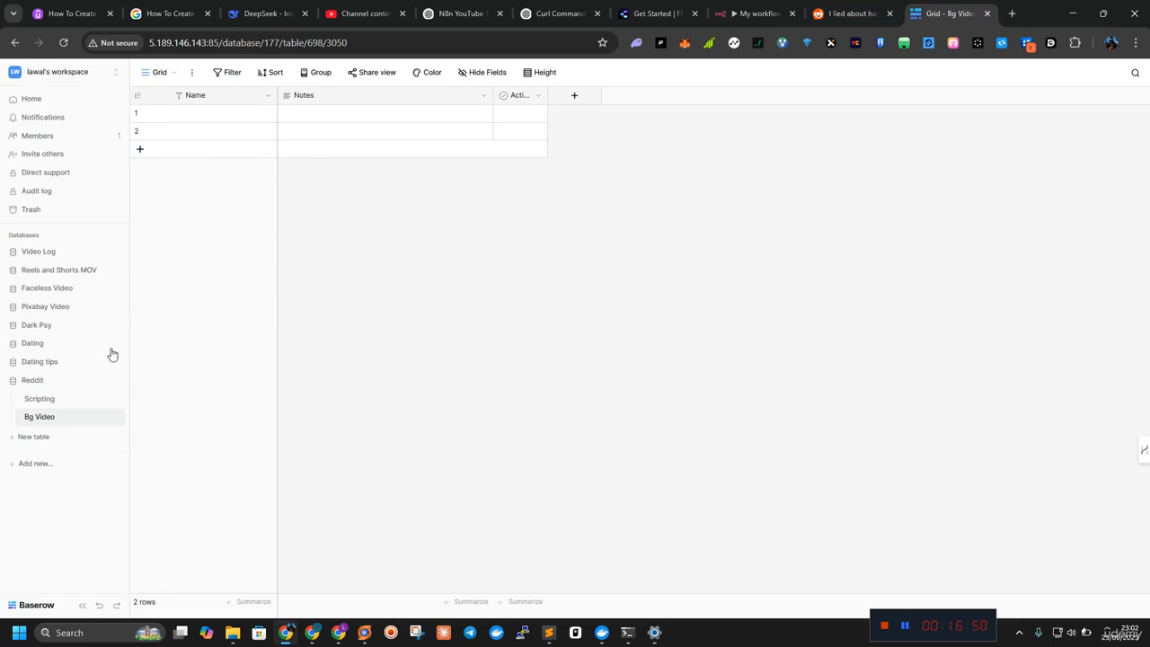
Step: Rename the primary Name field to Row Id and make it a Formula field using the row_id function
left_click(268, 97)
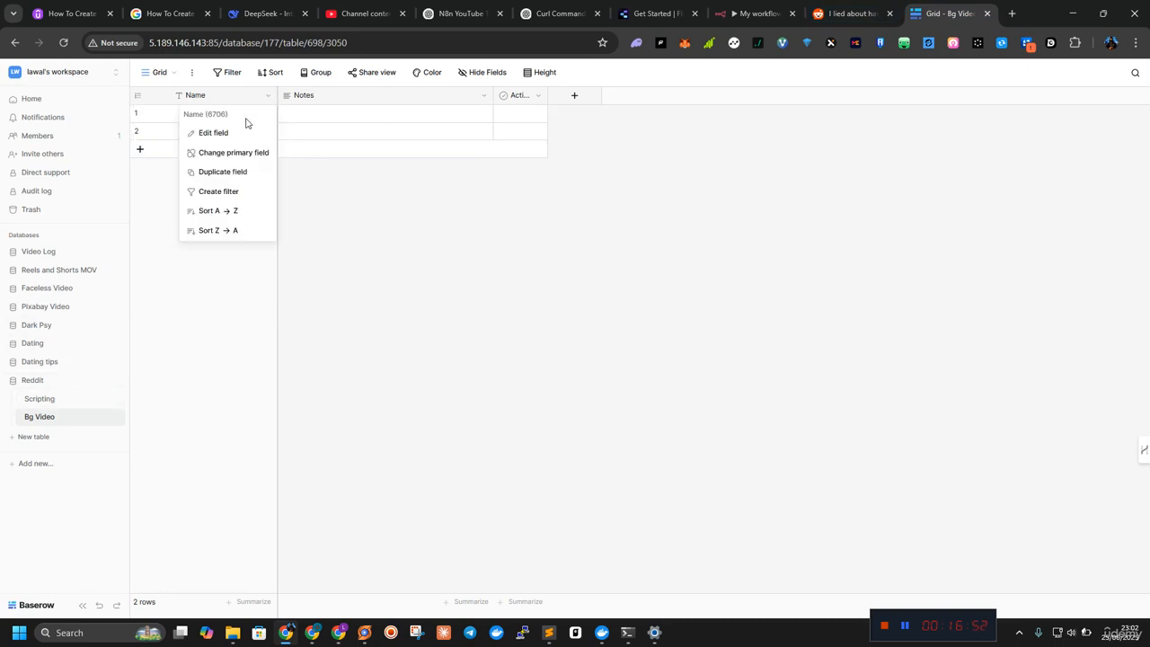
left_click(226, 134)
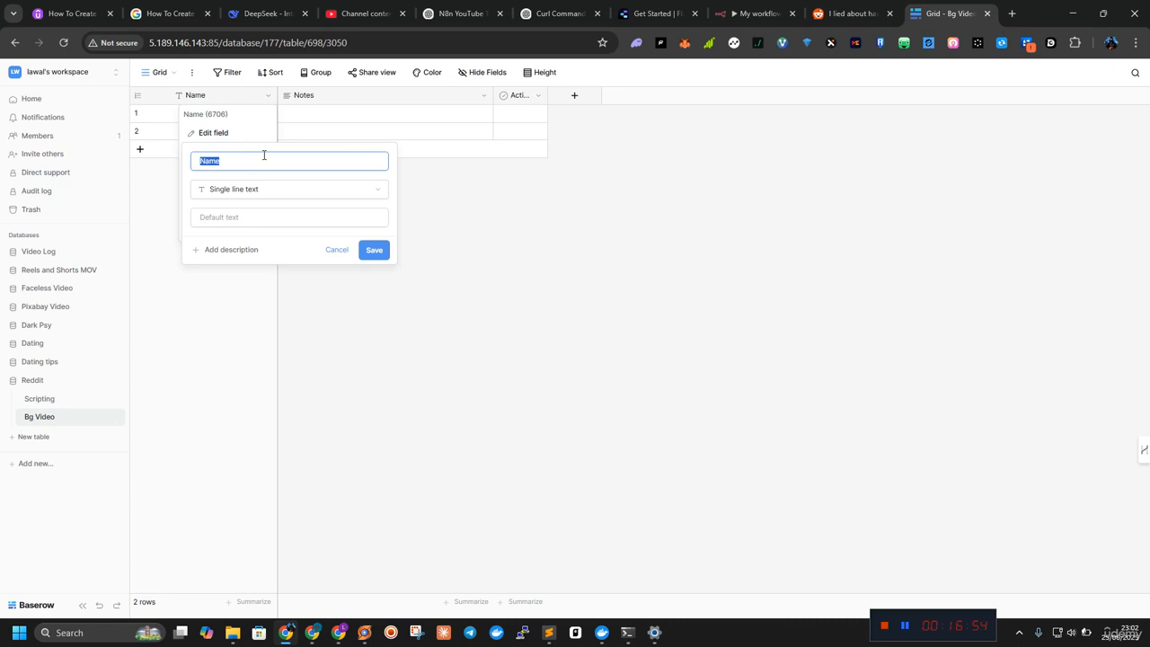
type("Row Id")
left_click(252, 189)
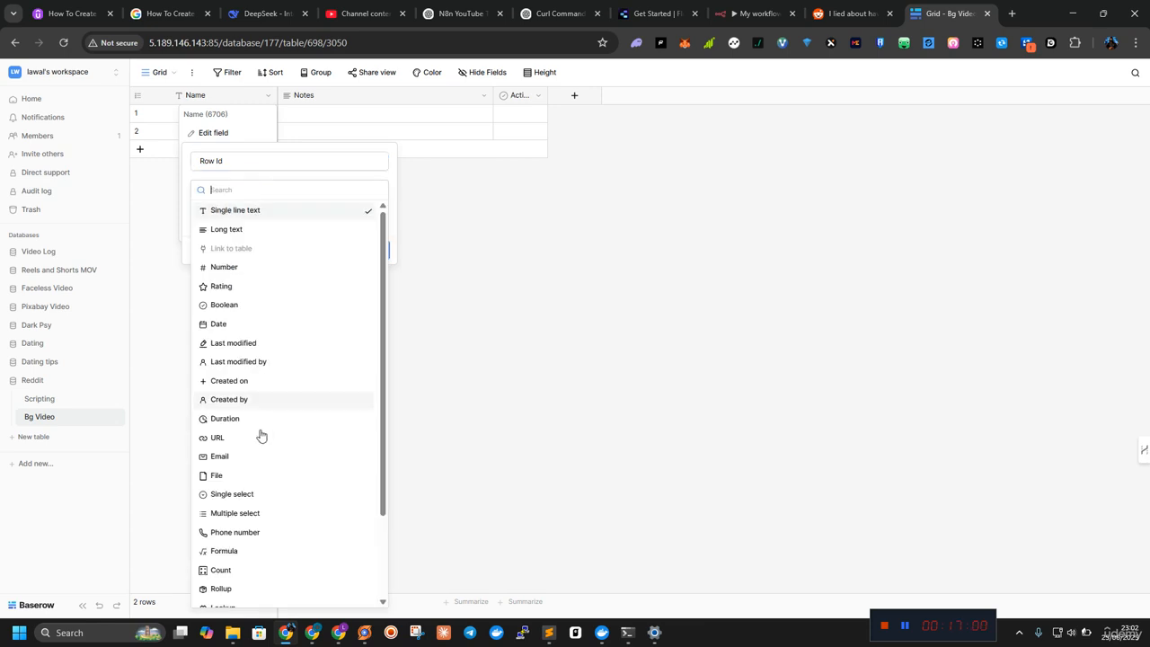
left_click(253, 551)
left_click(263, 231)
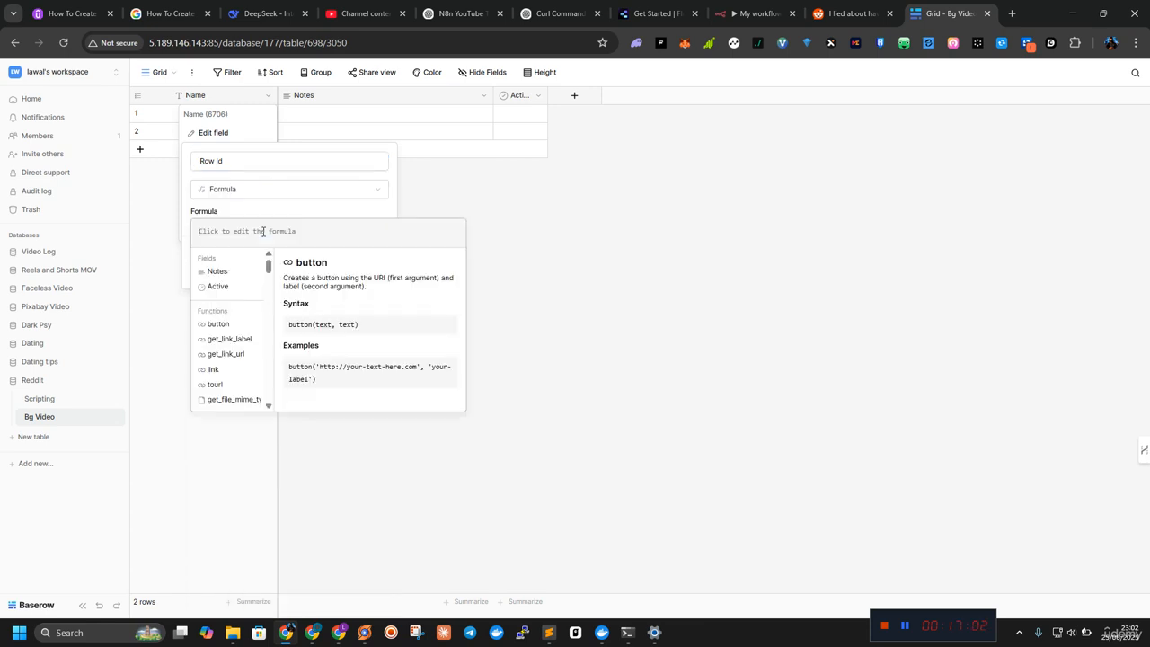
type("row")
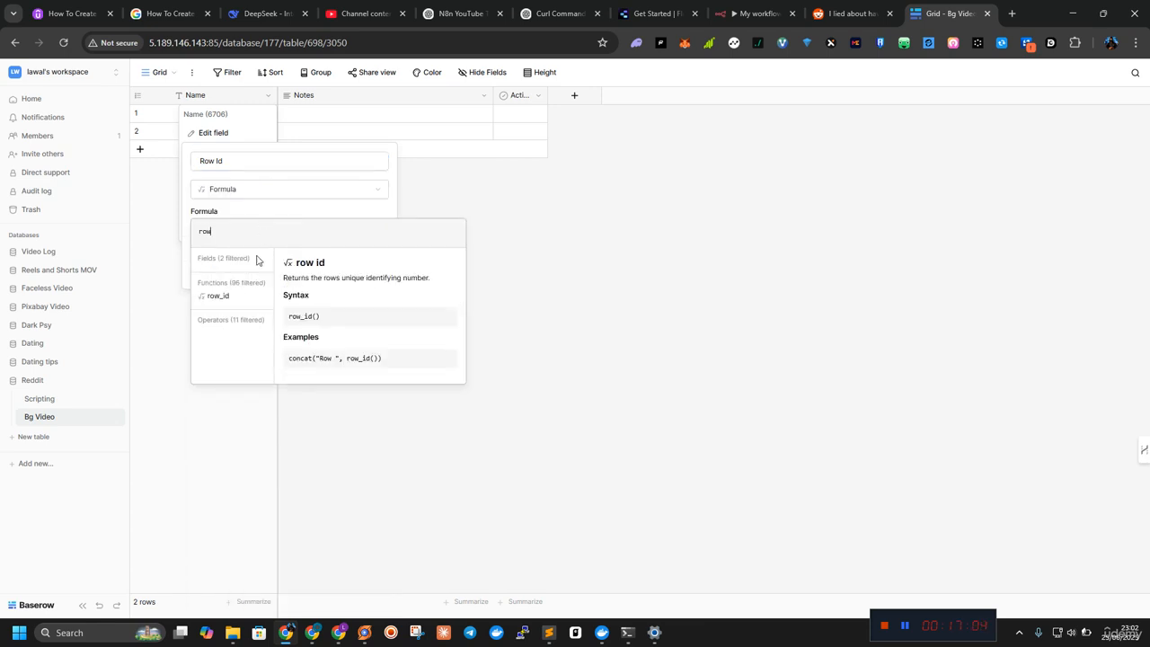
left_click(221, 297)
left_click(374, 288)
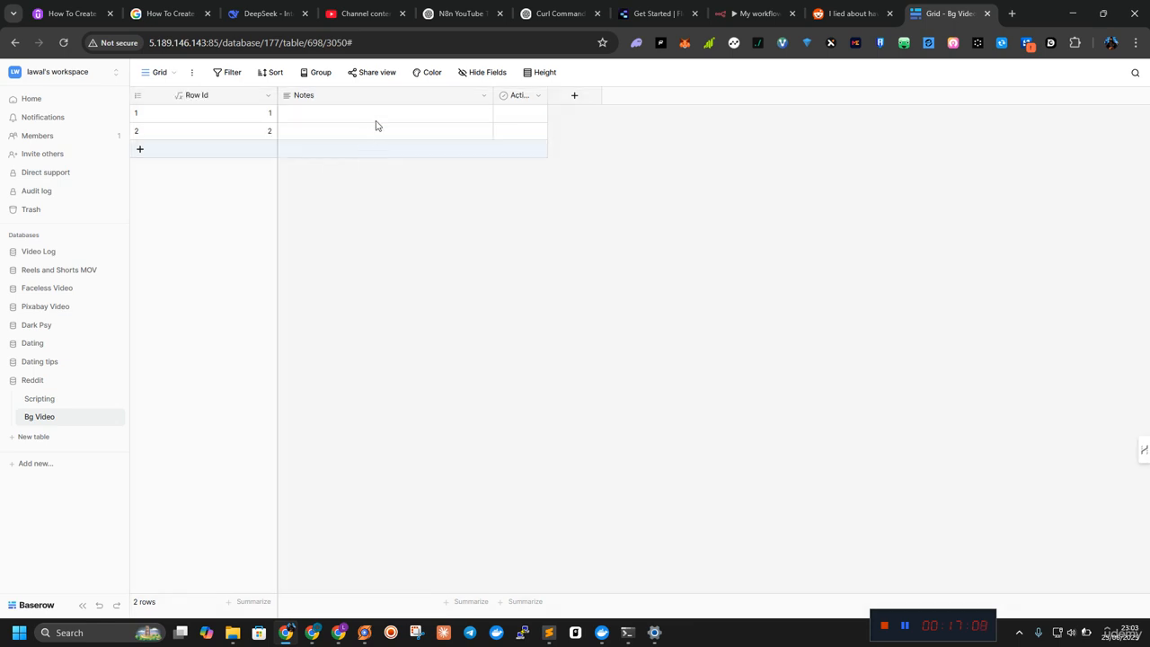
Step: Rename the Notes field to Bg Video and change its type to File
left_click(484, 96)
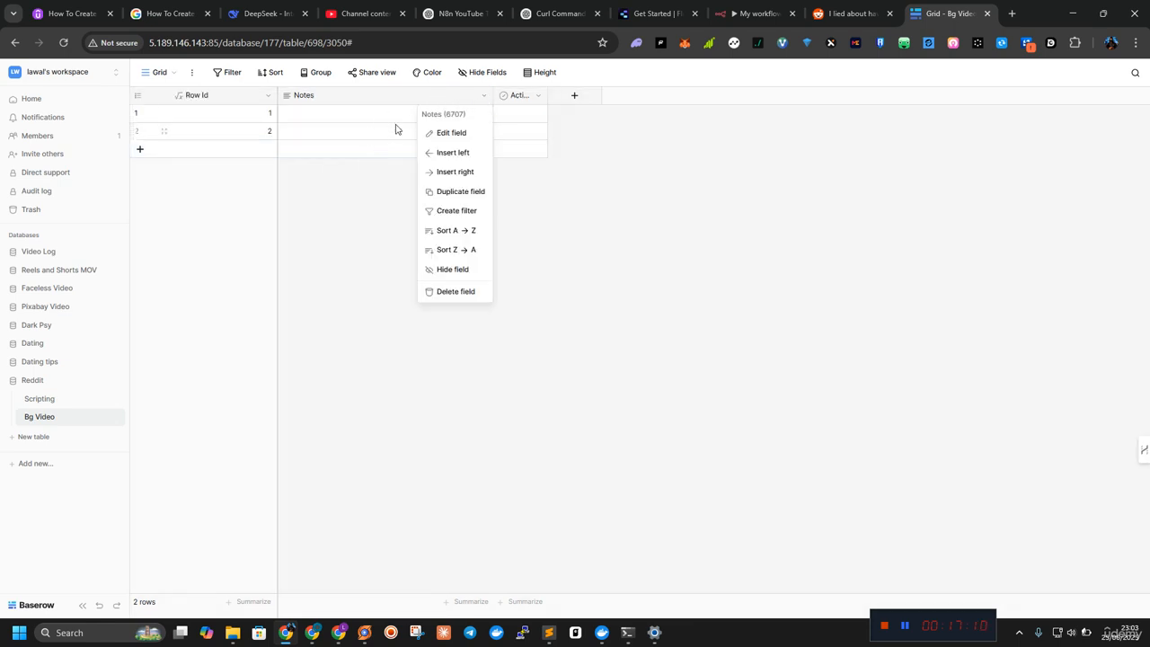
left_click(465, 135)
double_click(471, 159)
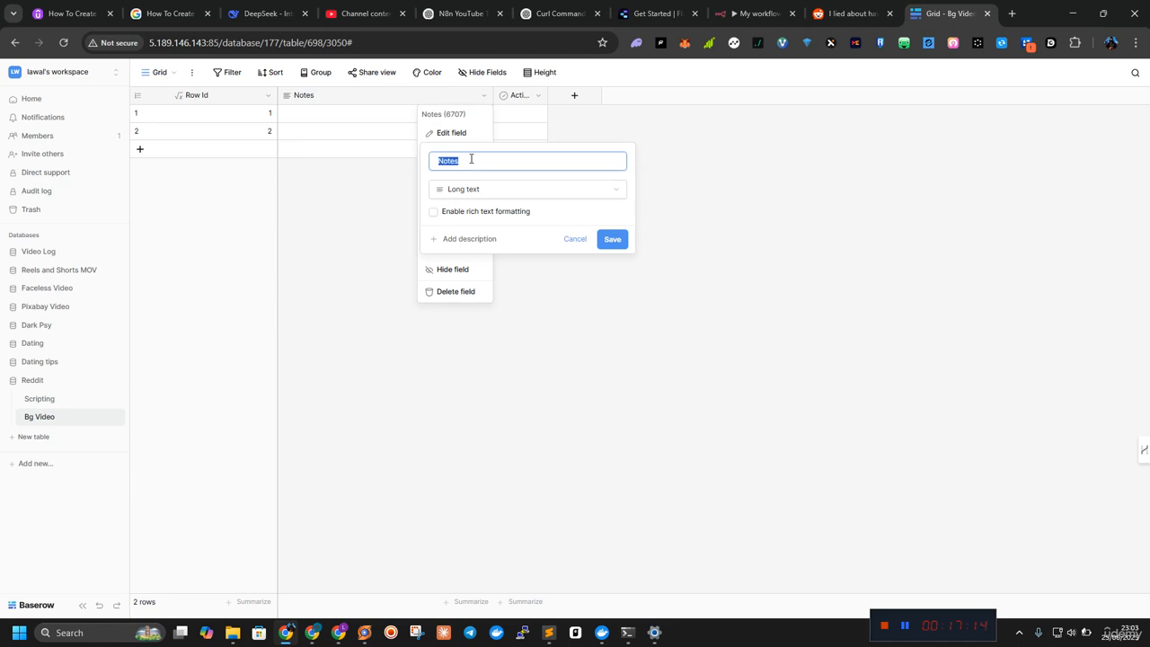
type("G")
key("BackSpace")
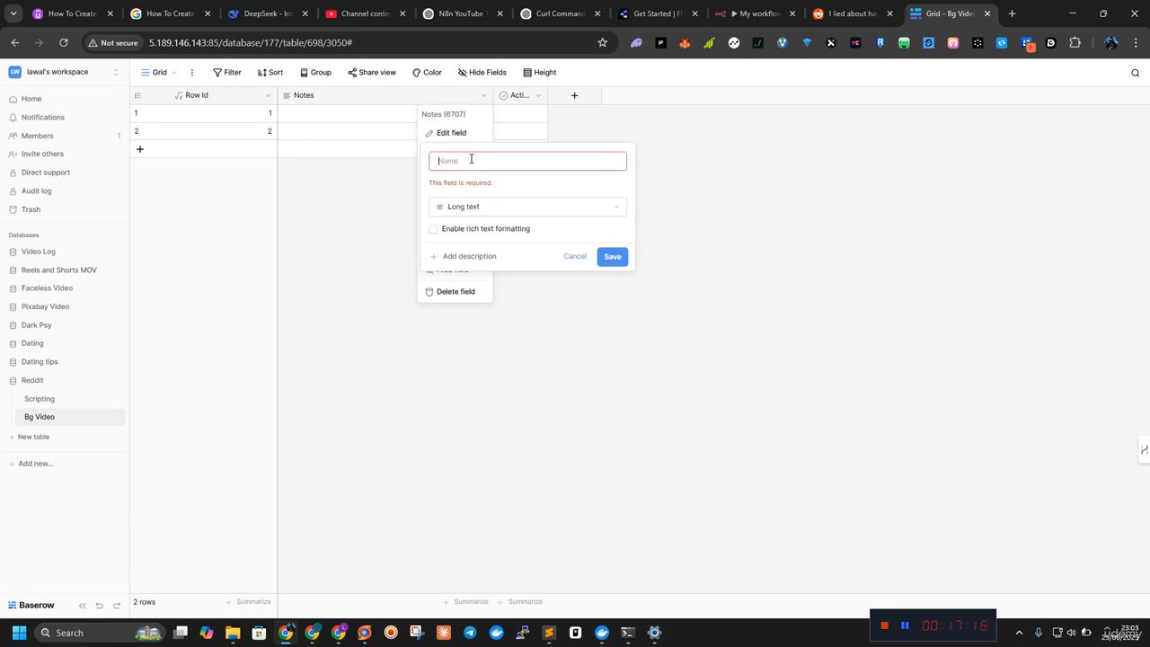
type("Bg Video")
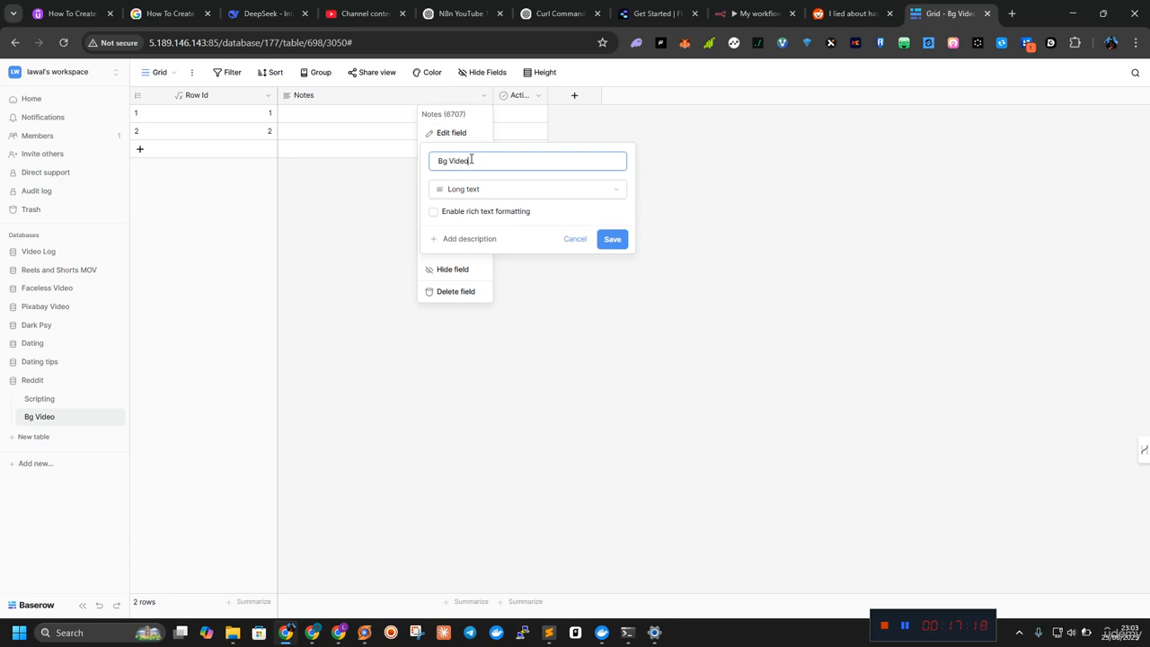
left_click(468, 189)
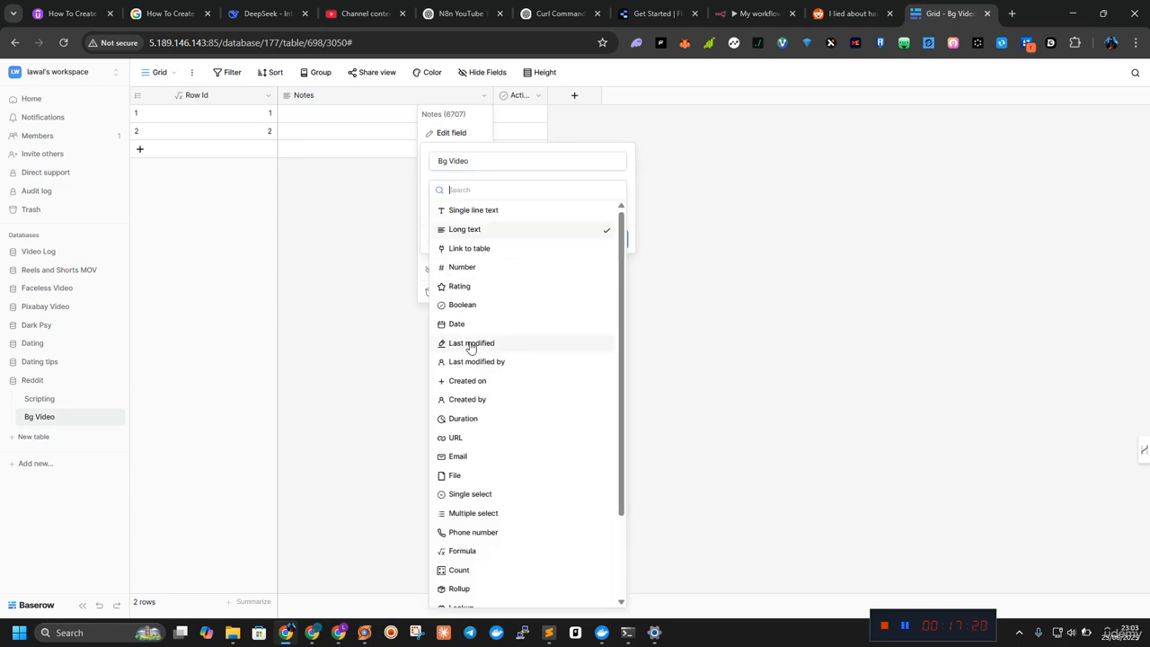
left_click(456, 476)
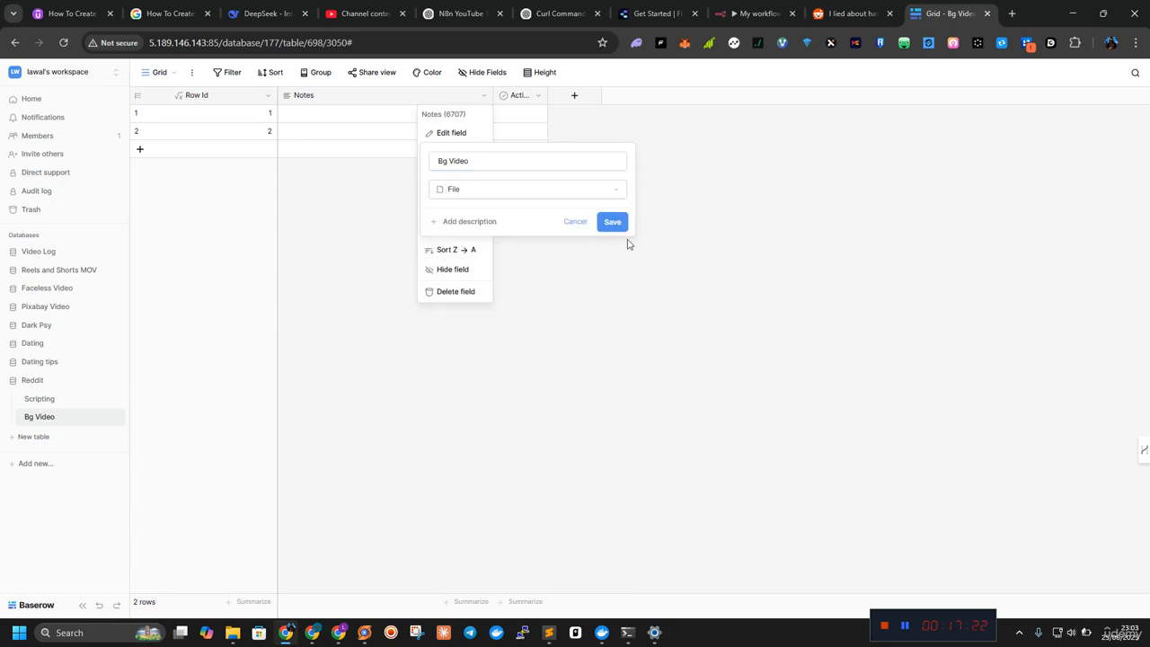
left_click(613, 222)
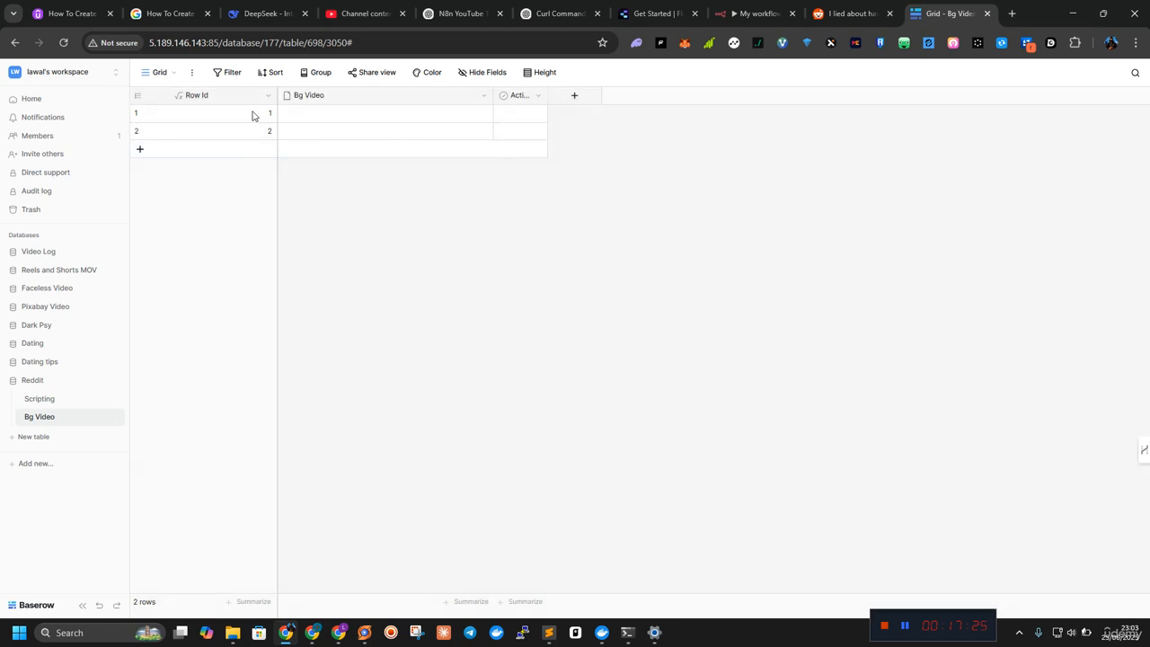
Step: Delete the two empty rows and the Active field from the Bg Video table
left_click_drag(215, 115, 524, 140)
right_click(524, 140)
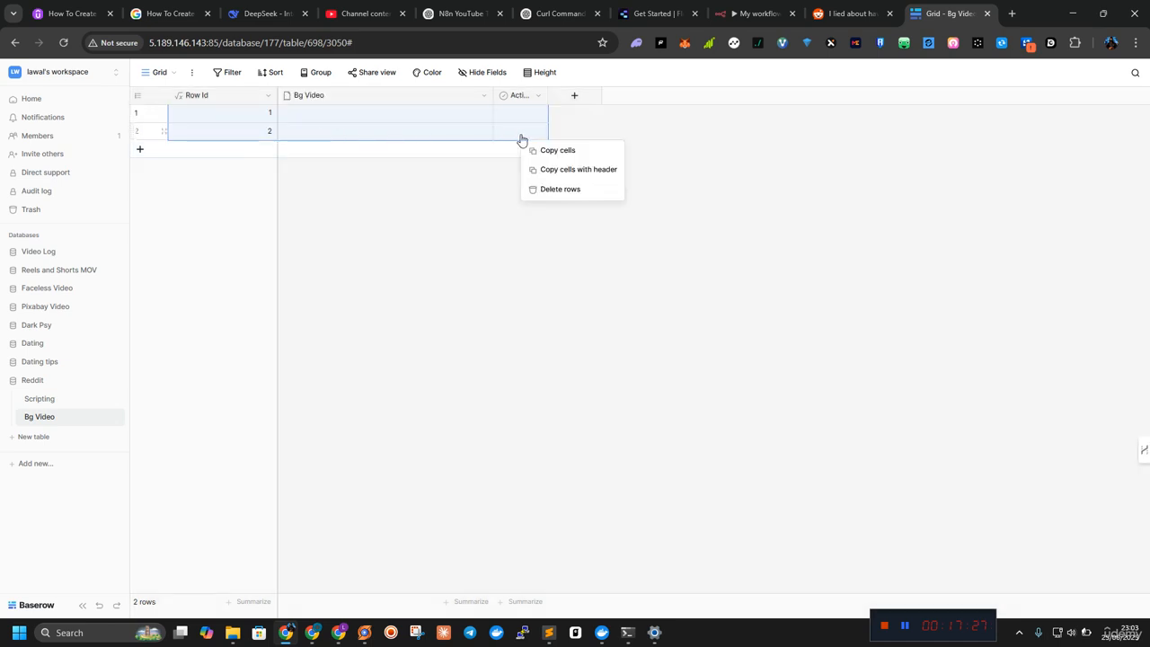
left_click(548, 190)
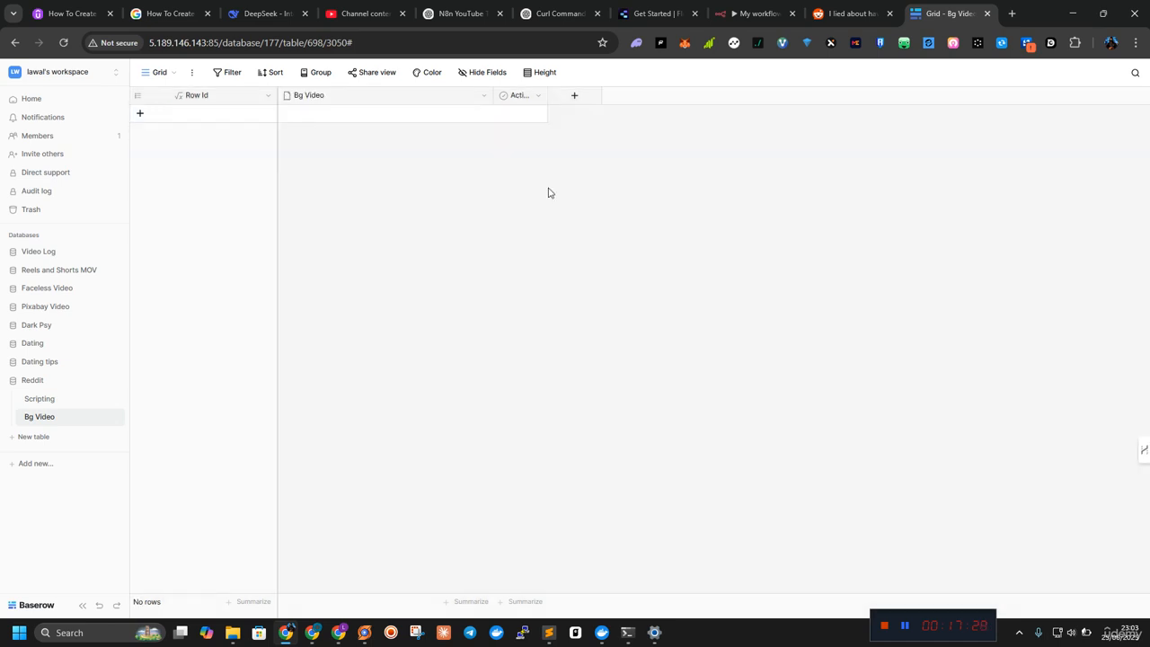
left_click(539, 95)
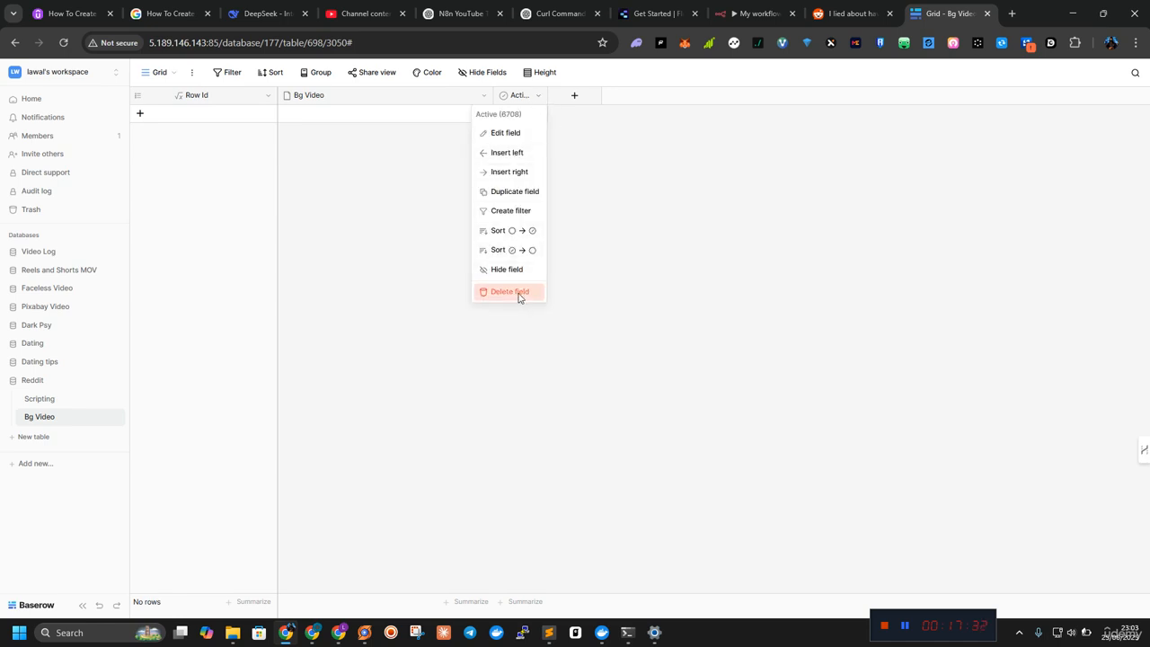
left_click(519, 296)
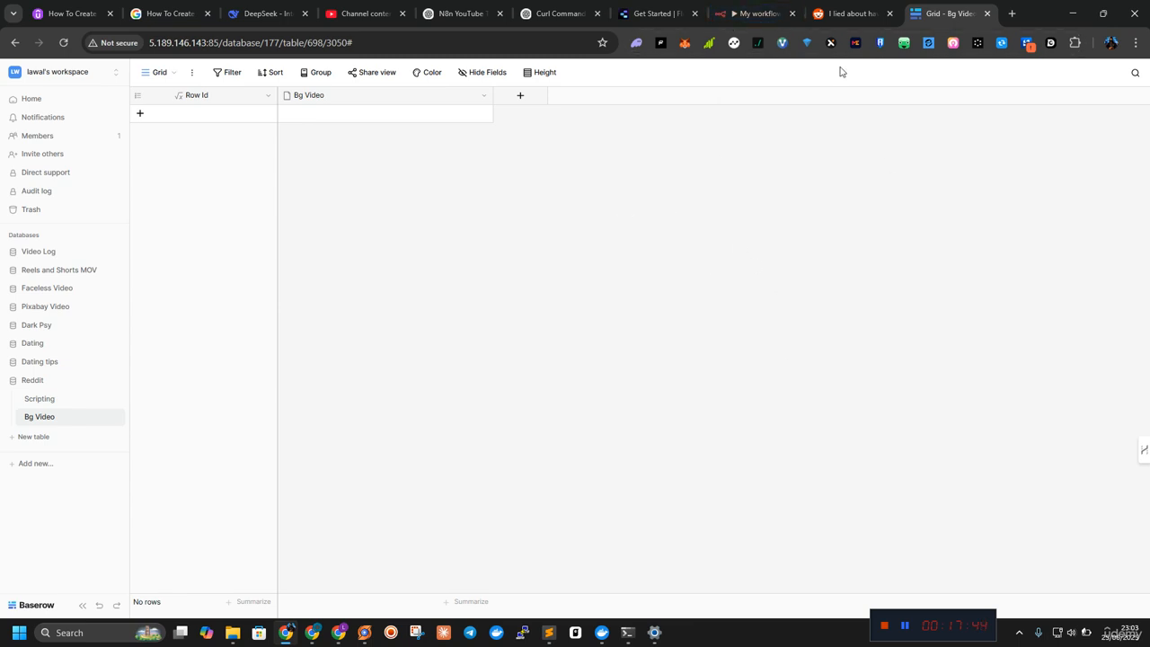
Step: Return to the n8n workflow canvas and rename the HTTP Request node to Upload TTS Voice
left_click(757, 14)
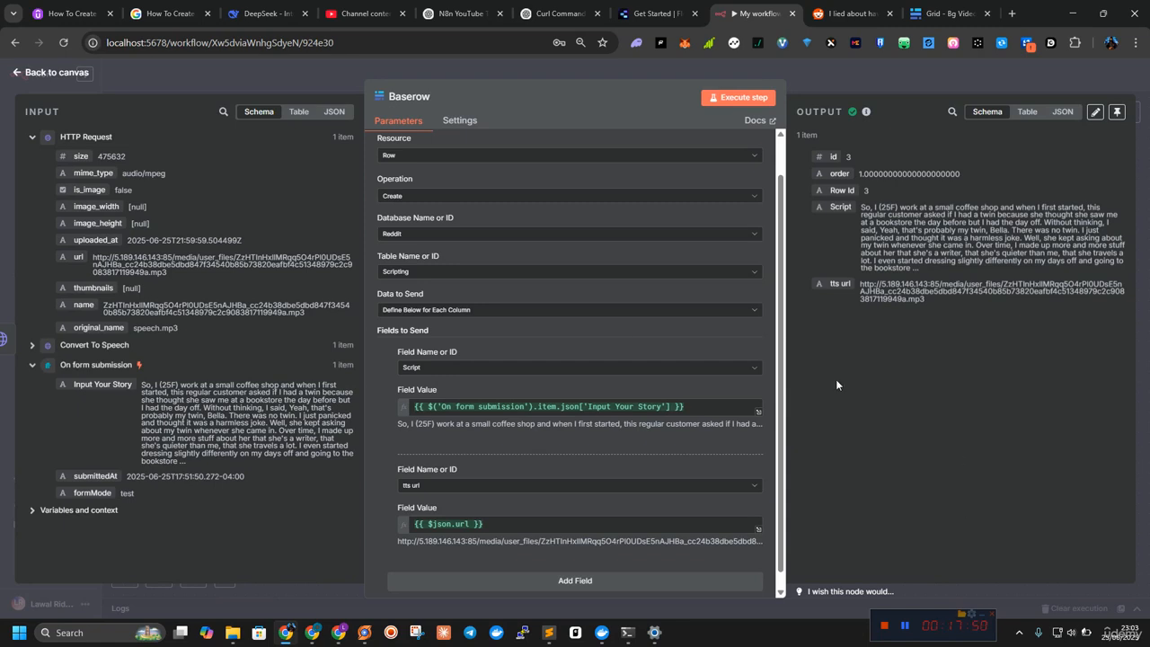
key("Escape")
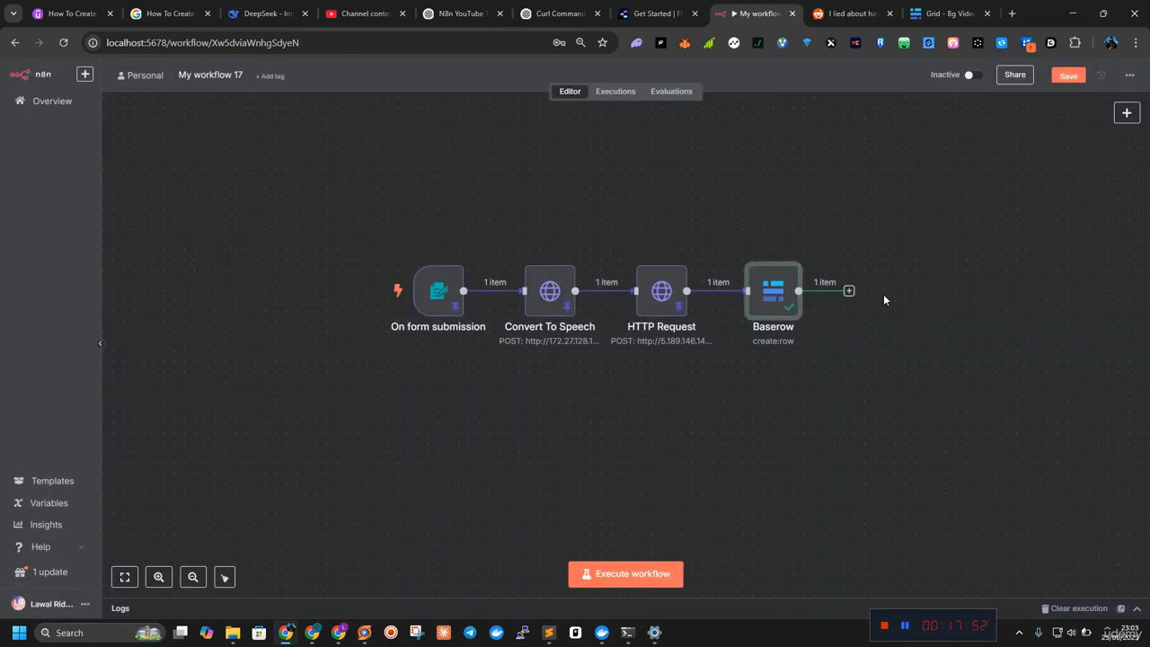
mouse_move(776, 307)
right_click(657, 296)
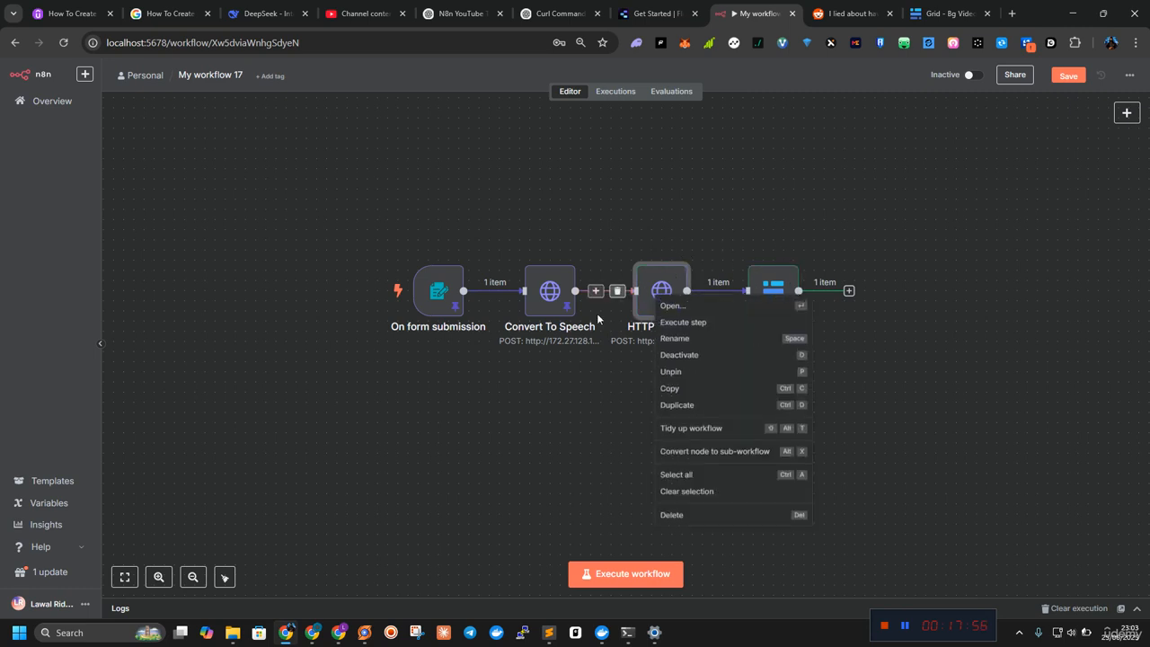
left_click(688, 349)
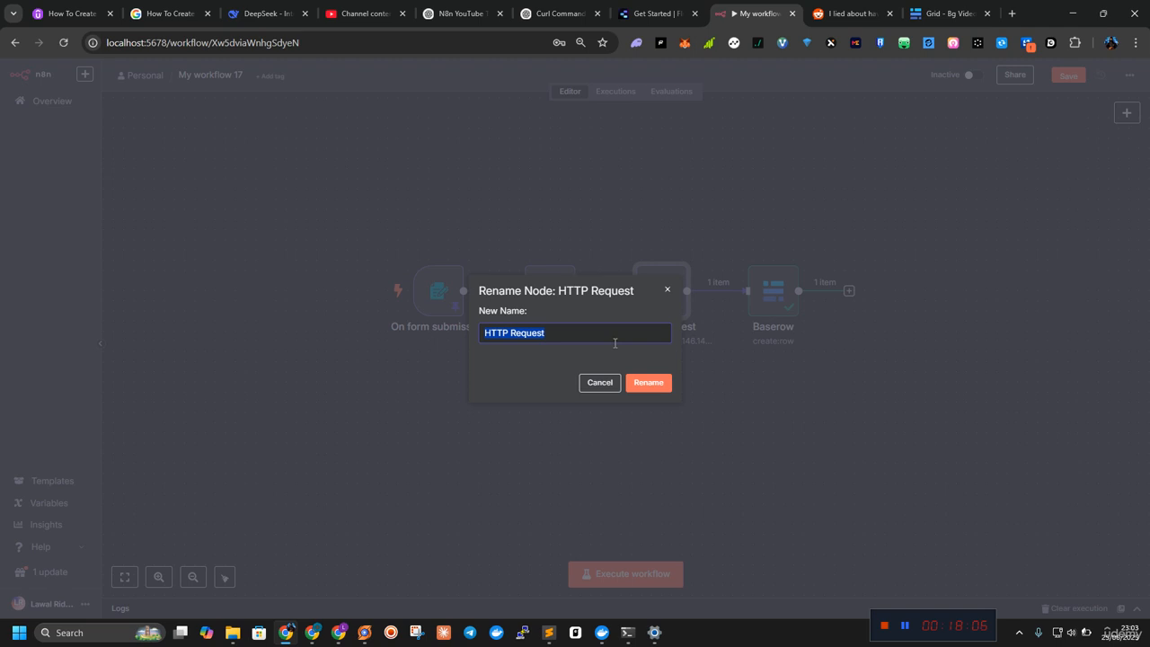
type("Uload")
key("BackSpace")
key("BackSpace")
key("BackSpace")
key("BackSpace")
key("BackSpace")
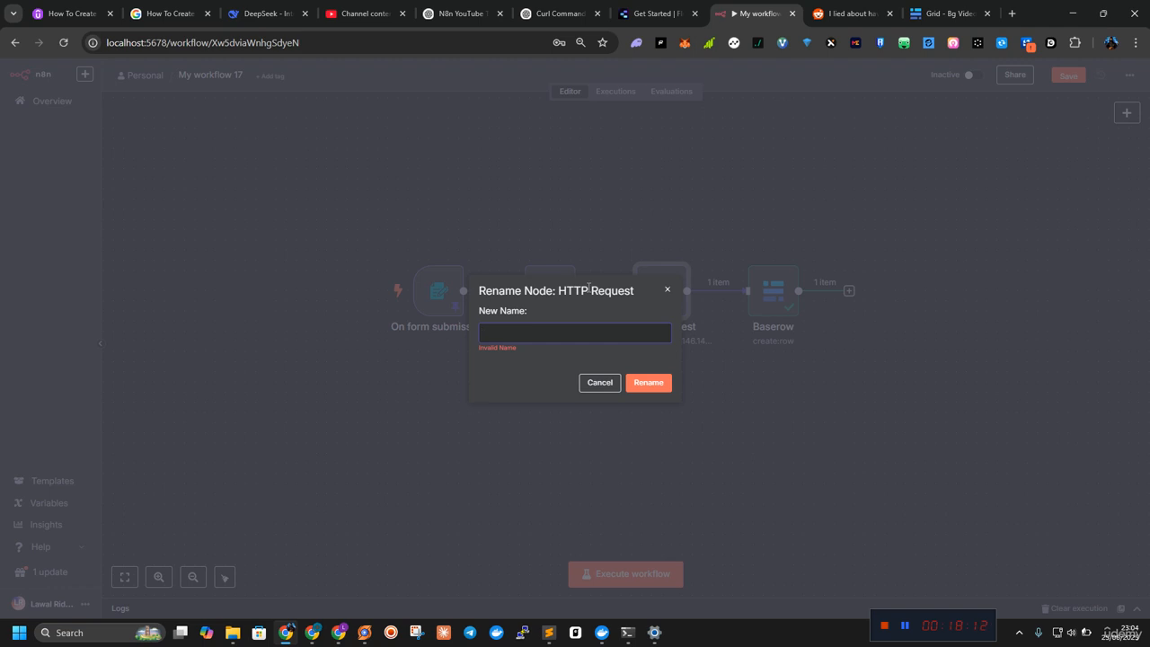
type("Upload TTS Voice")
left_click(624, 386)
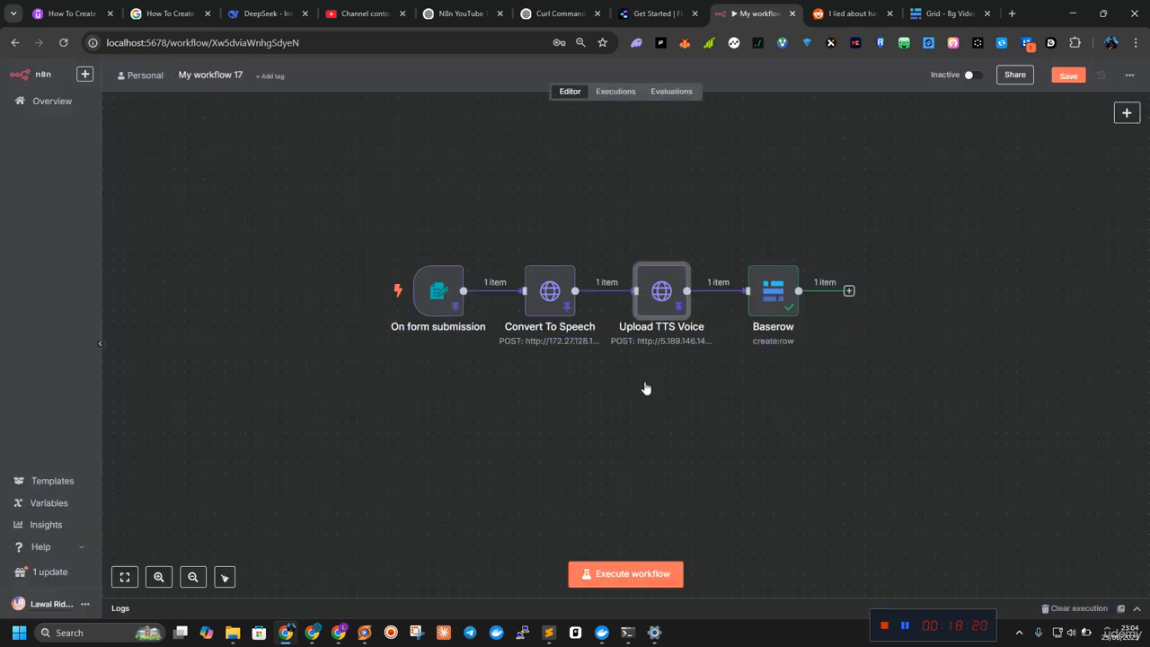
Step: Rename the Baserow node to Update Base and save the workflow
right_click(785, 310)
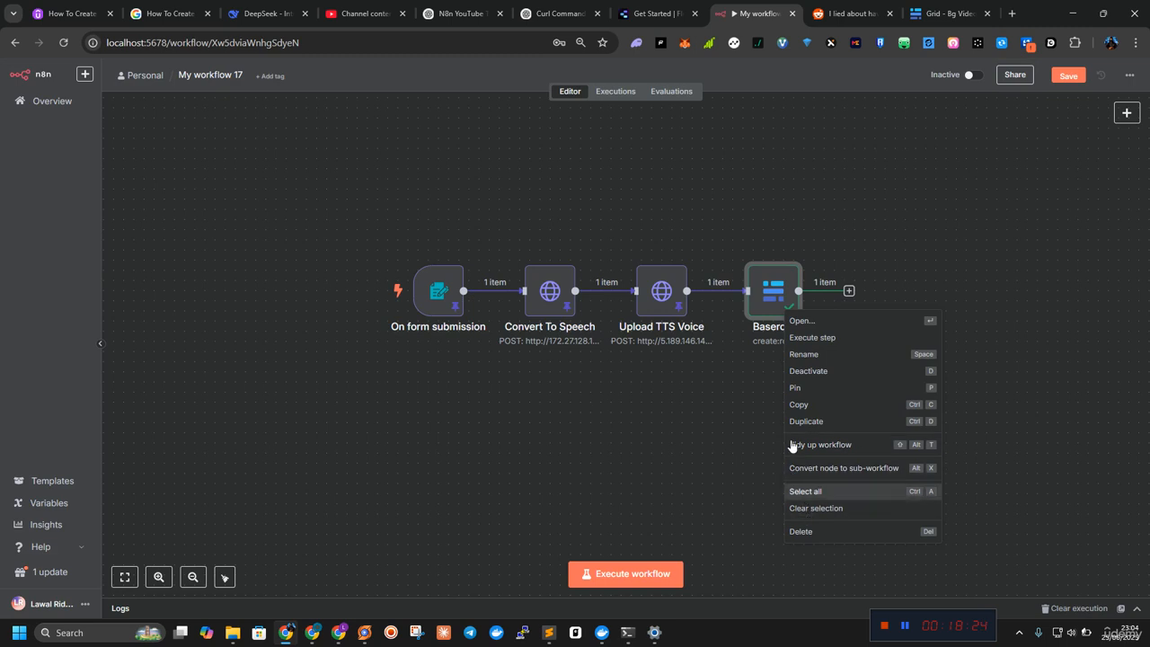
left_click(805, 356)
type("U")
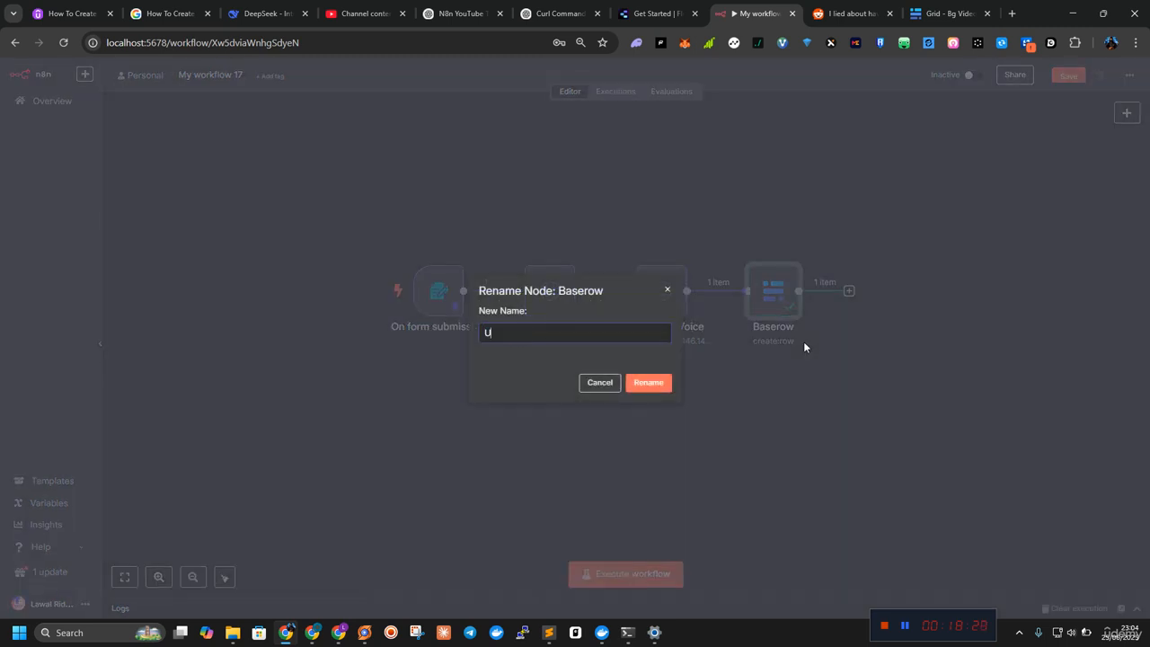
type("pdate Date Base")
double_click(528, 334)
key("BackSpace")
left_click(655, 383)
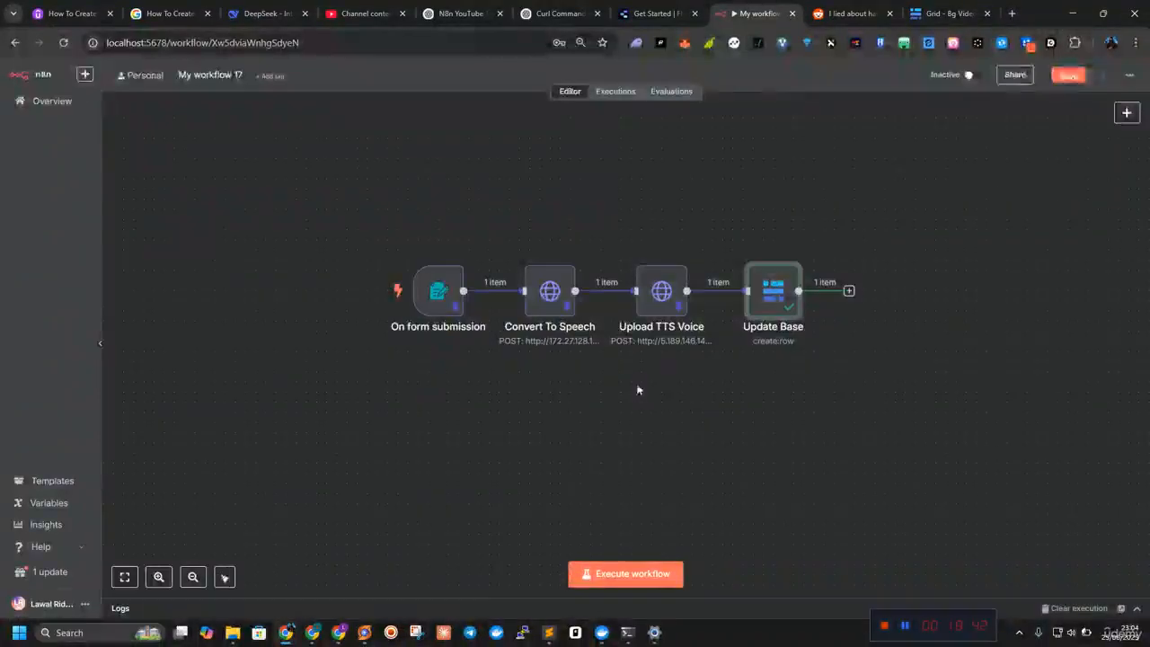
left_click(1063, 77)
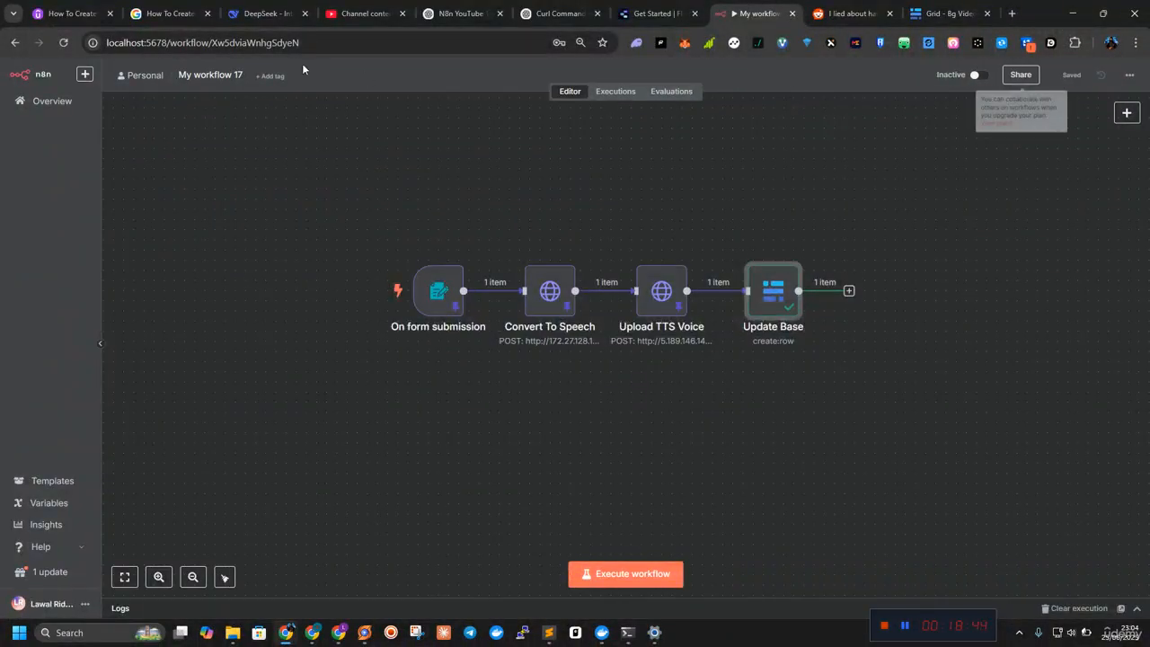
Step: Rename the workflow to Reddit Story
left_click(223, 77)
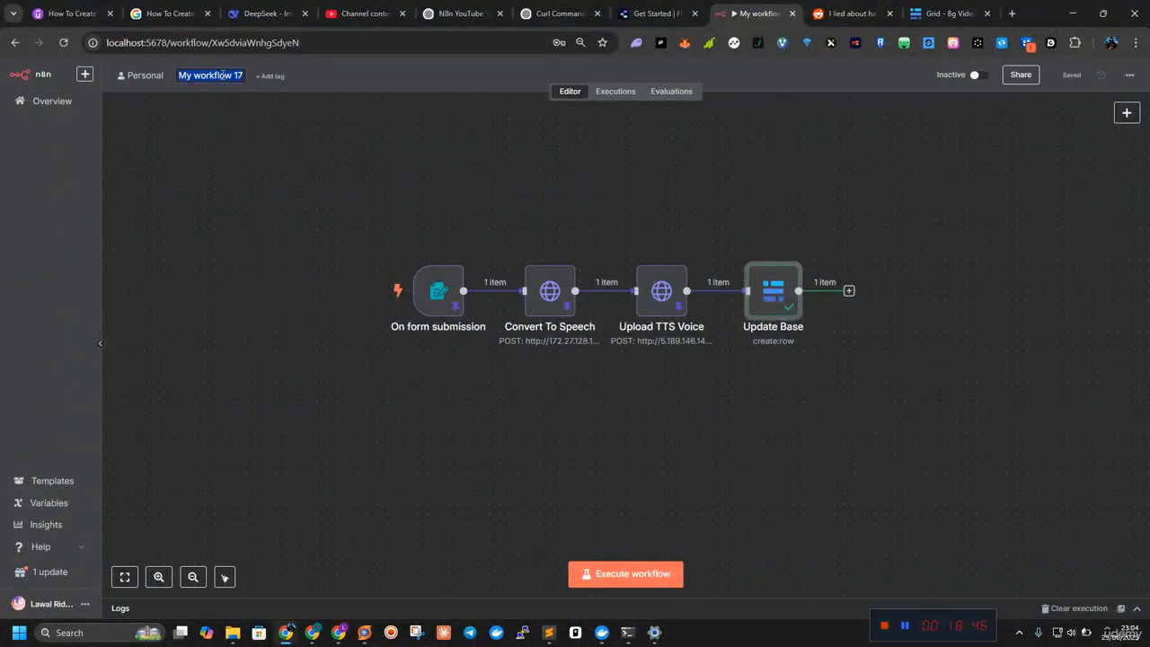
type("Redd")
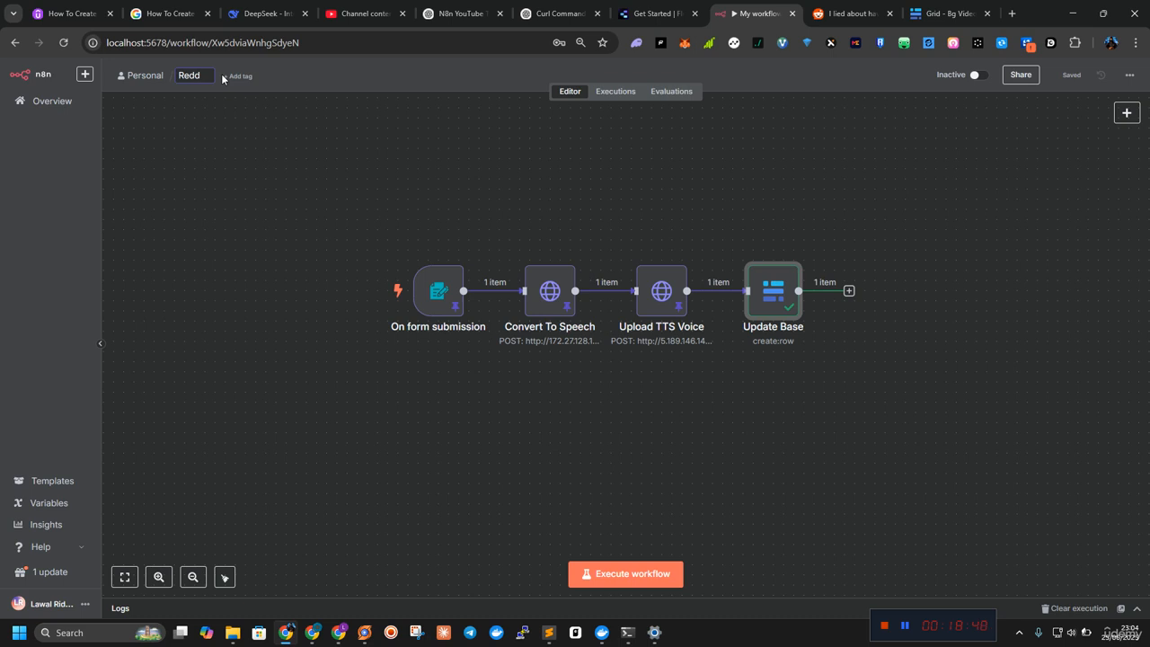
type("it Story")
key("Return")
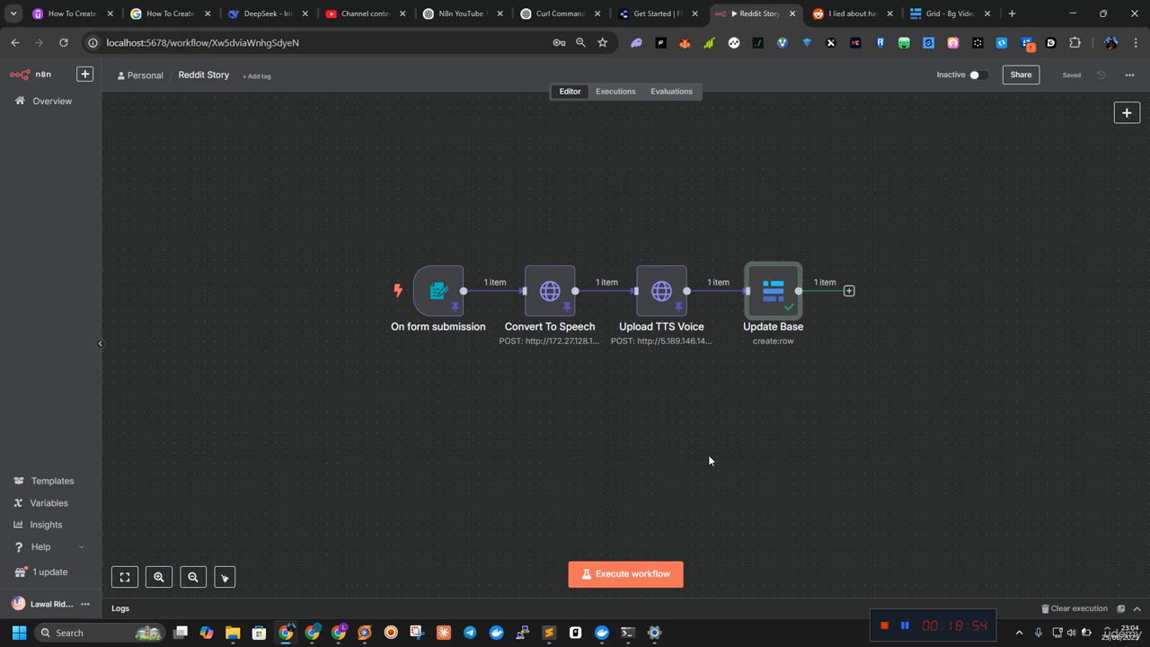